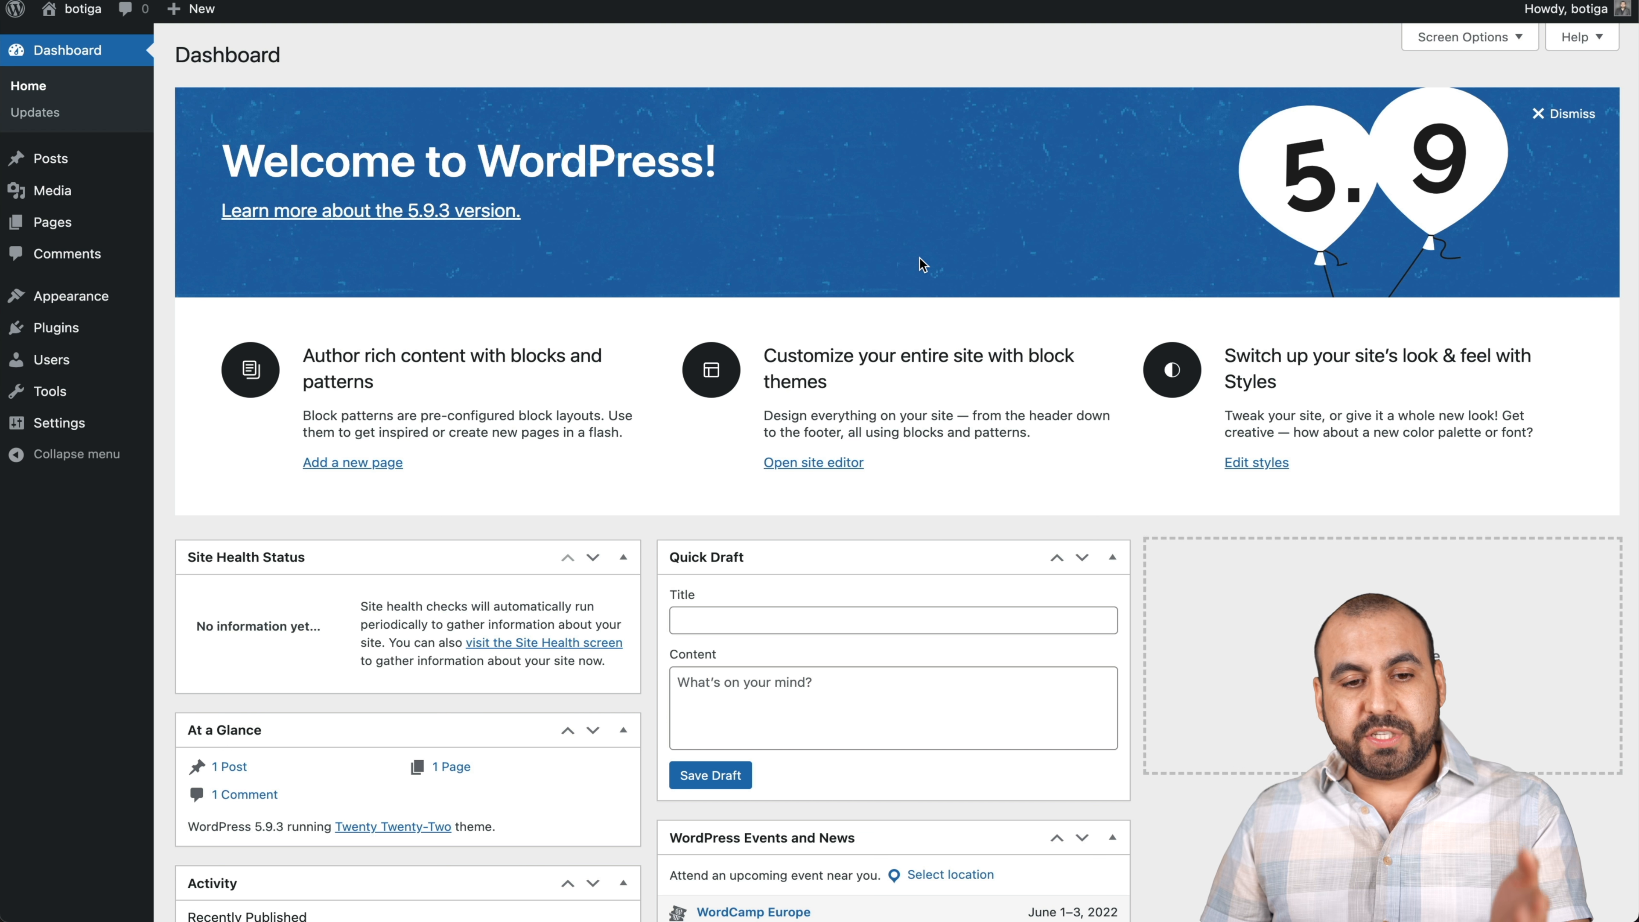
- Dismiss the WordPress welcome banner and search the themes available to add for "botiga"
click(1565, 121)
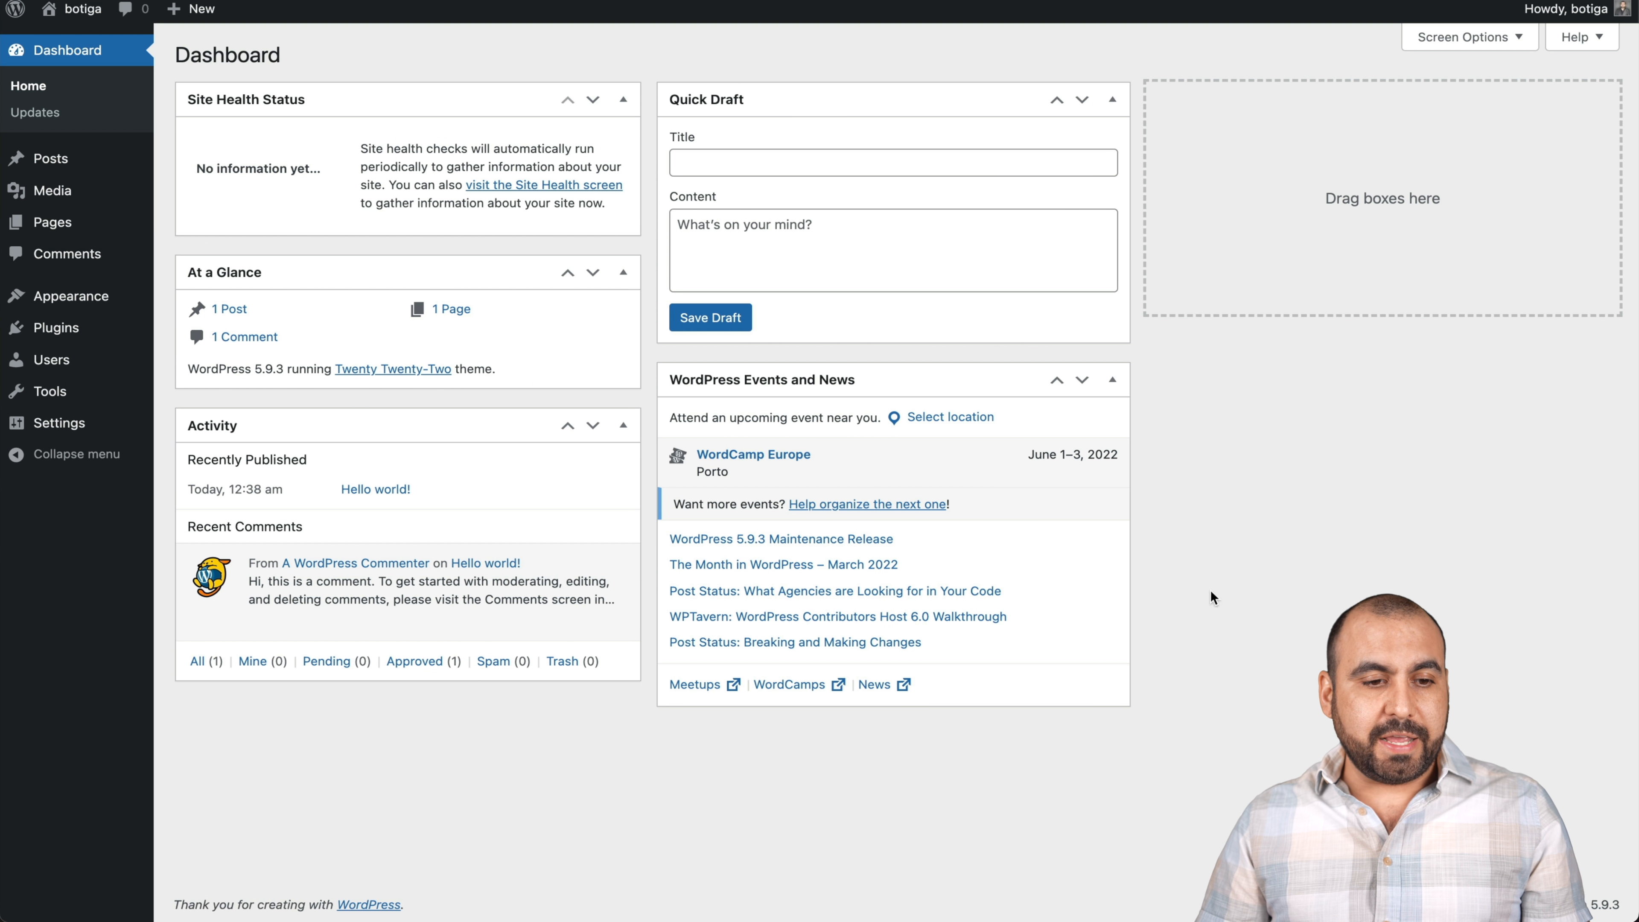
mouse_move(80, 294)
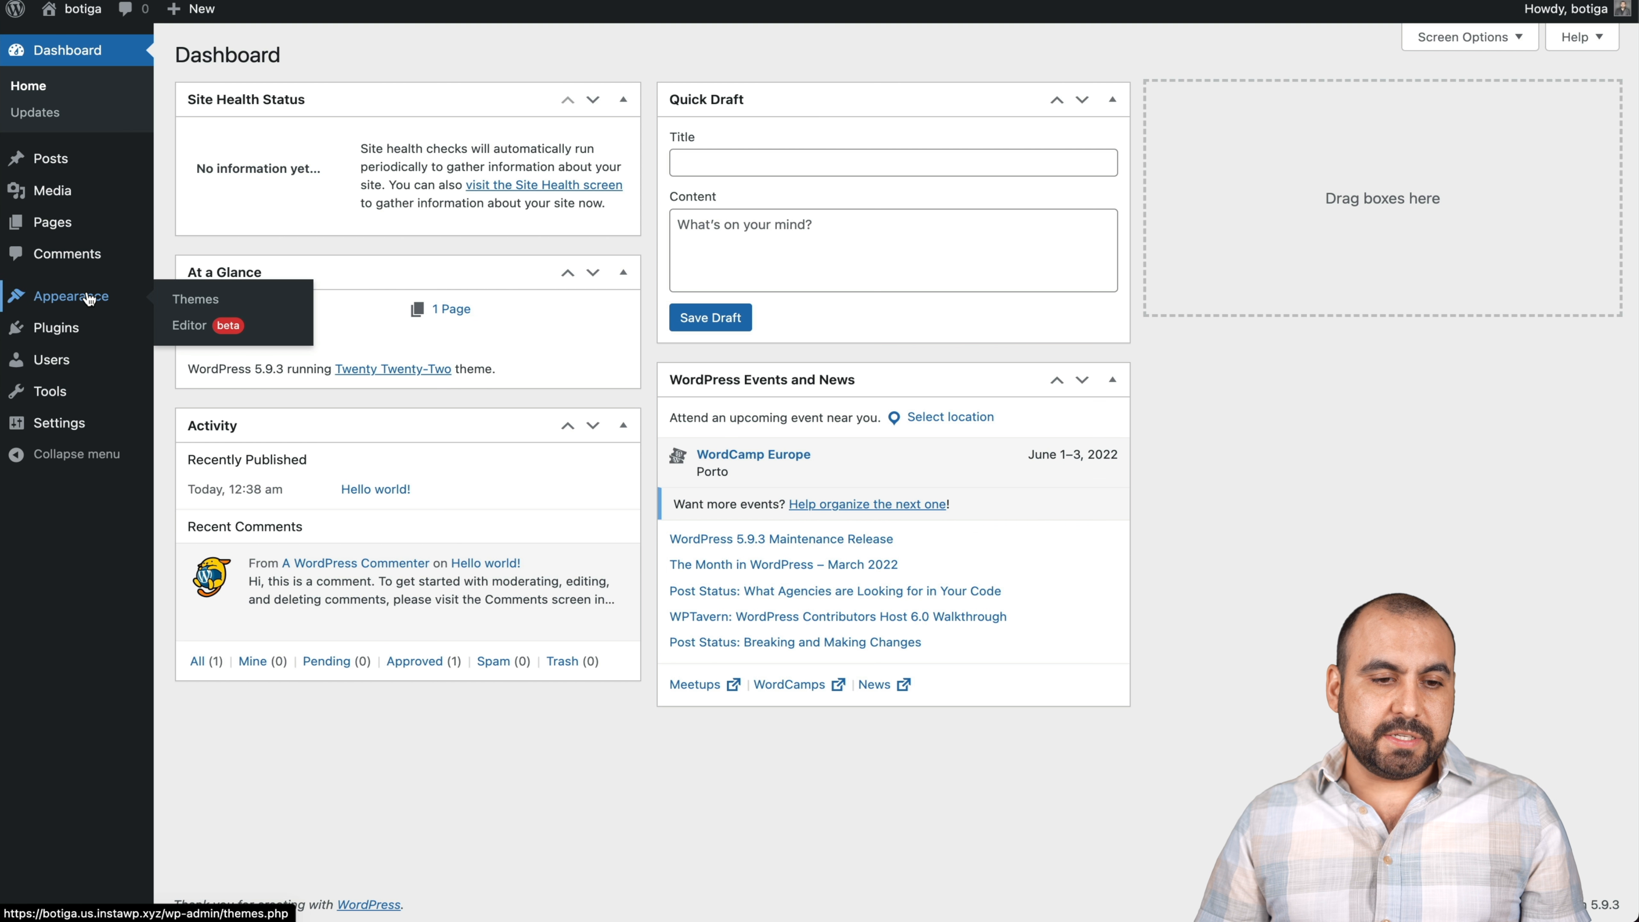
click(222, 303)
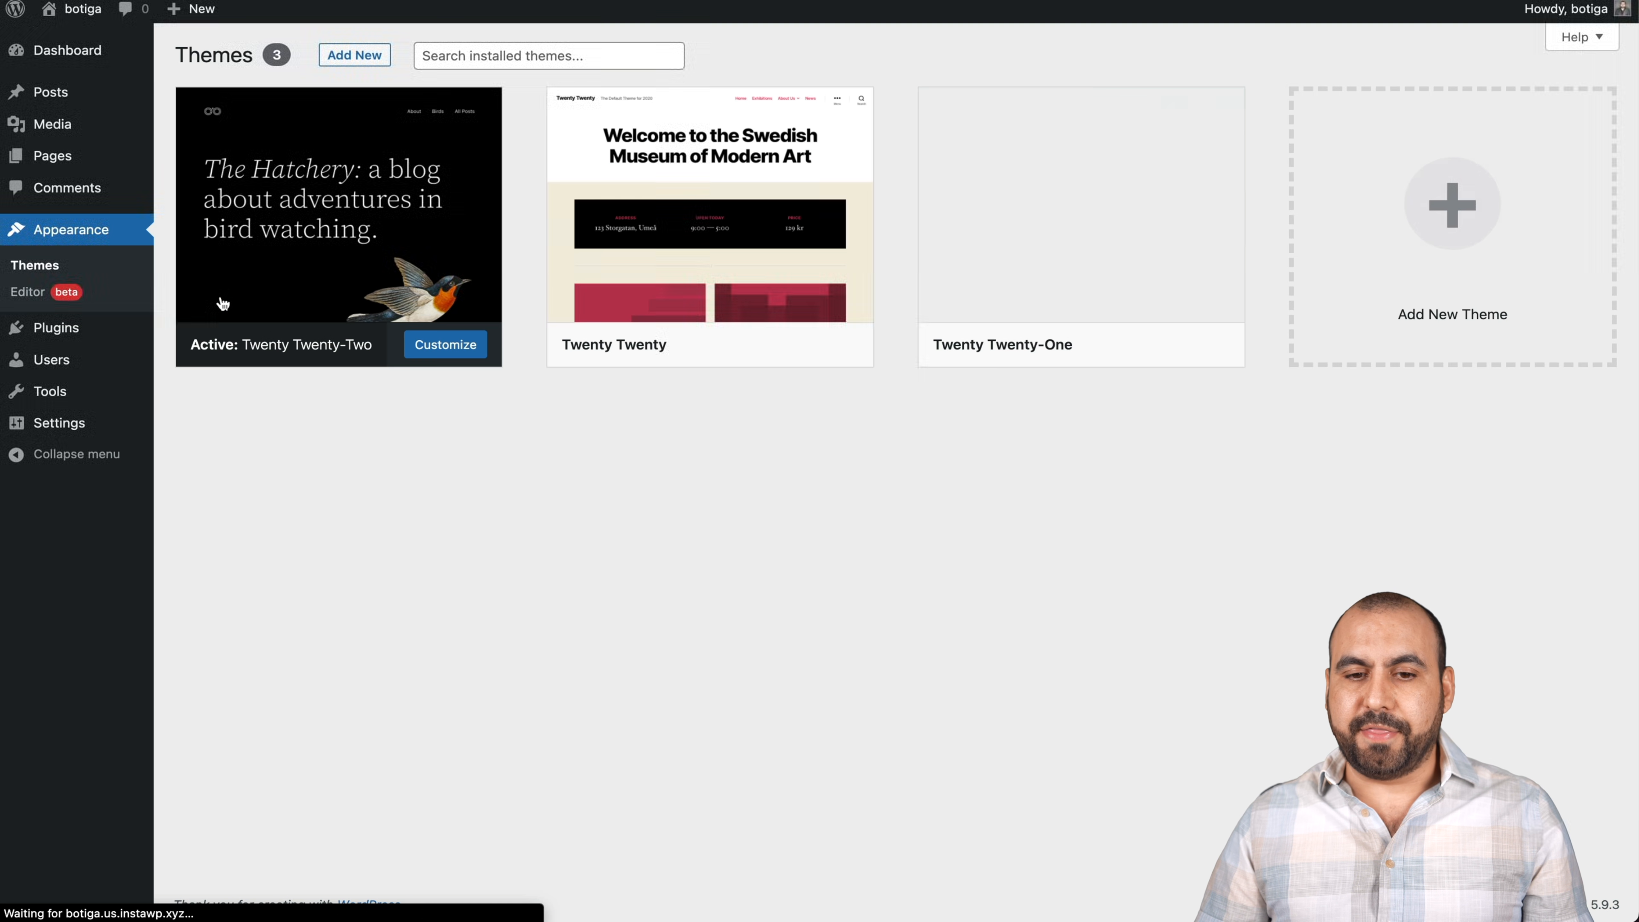
click(356, 64)
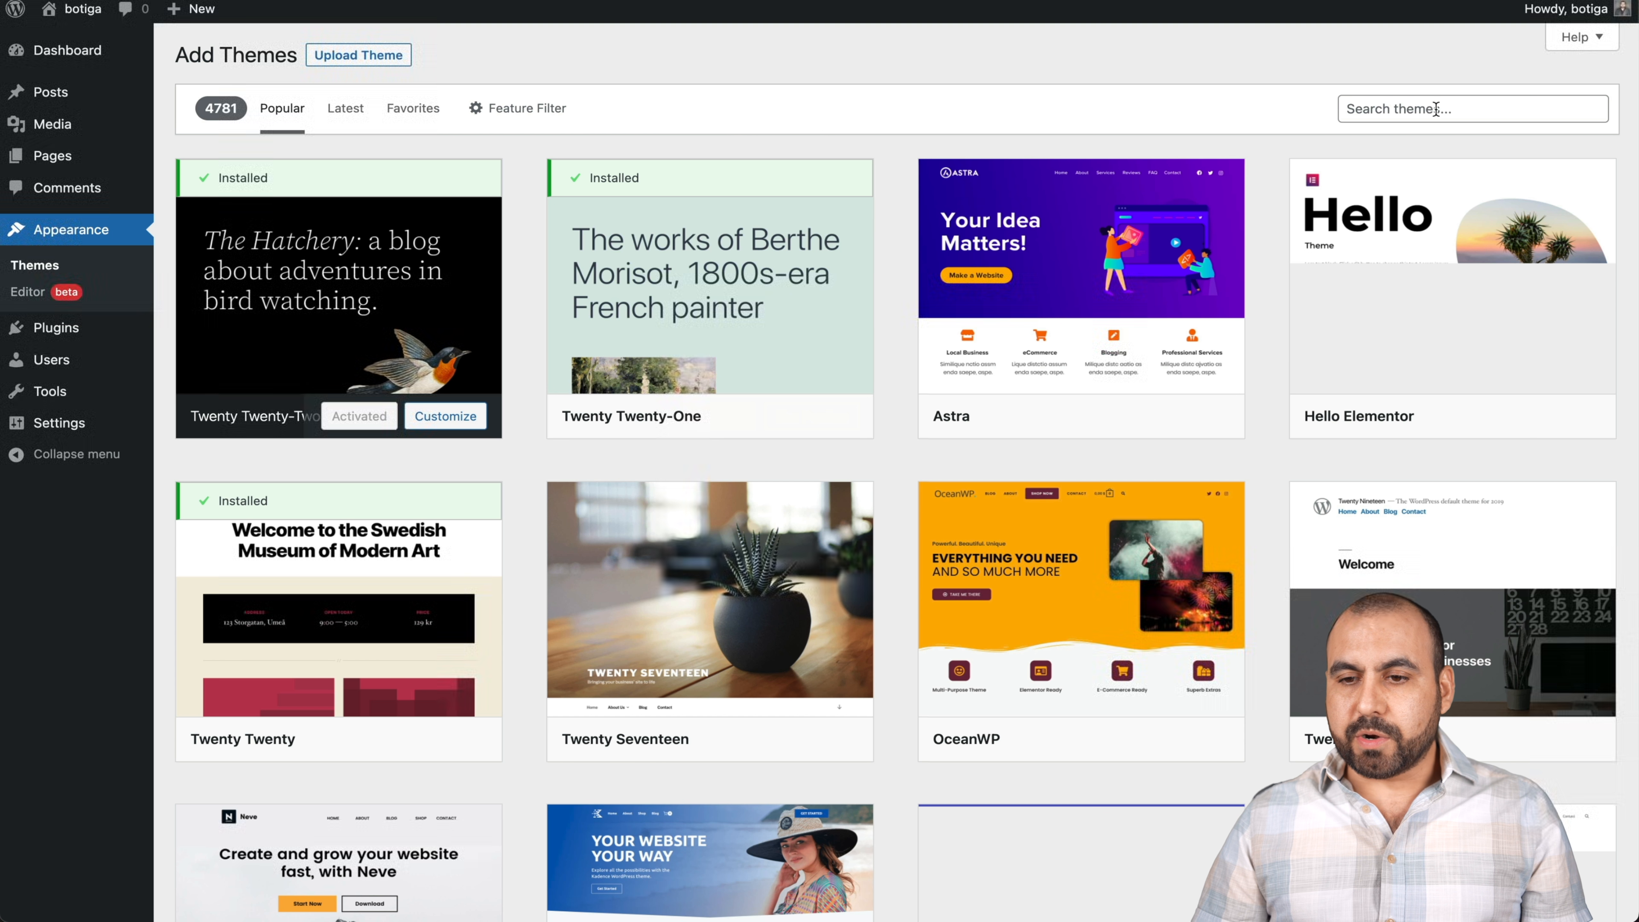
click(1436, 108)
text(botiga)
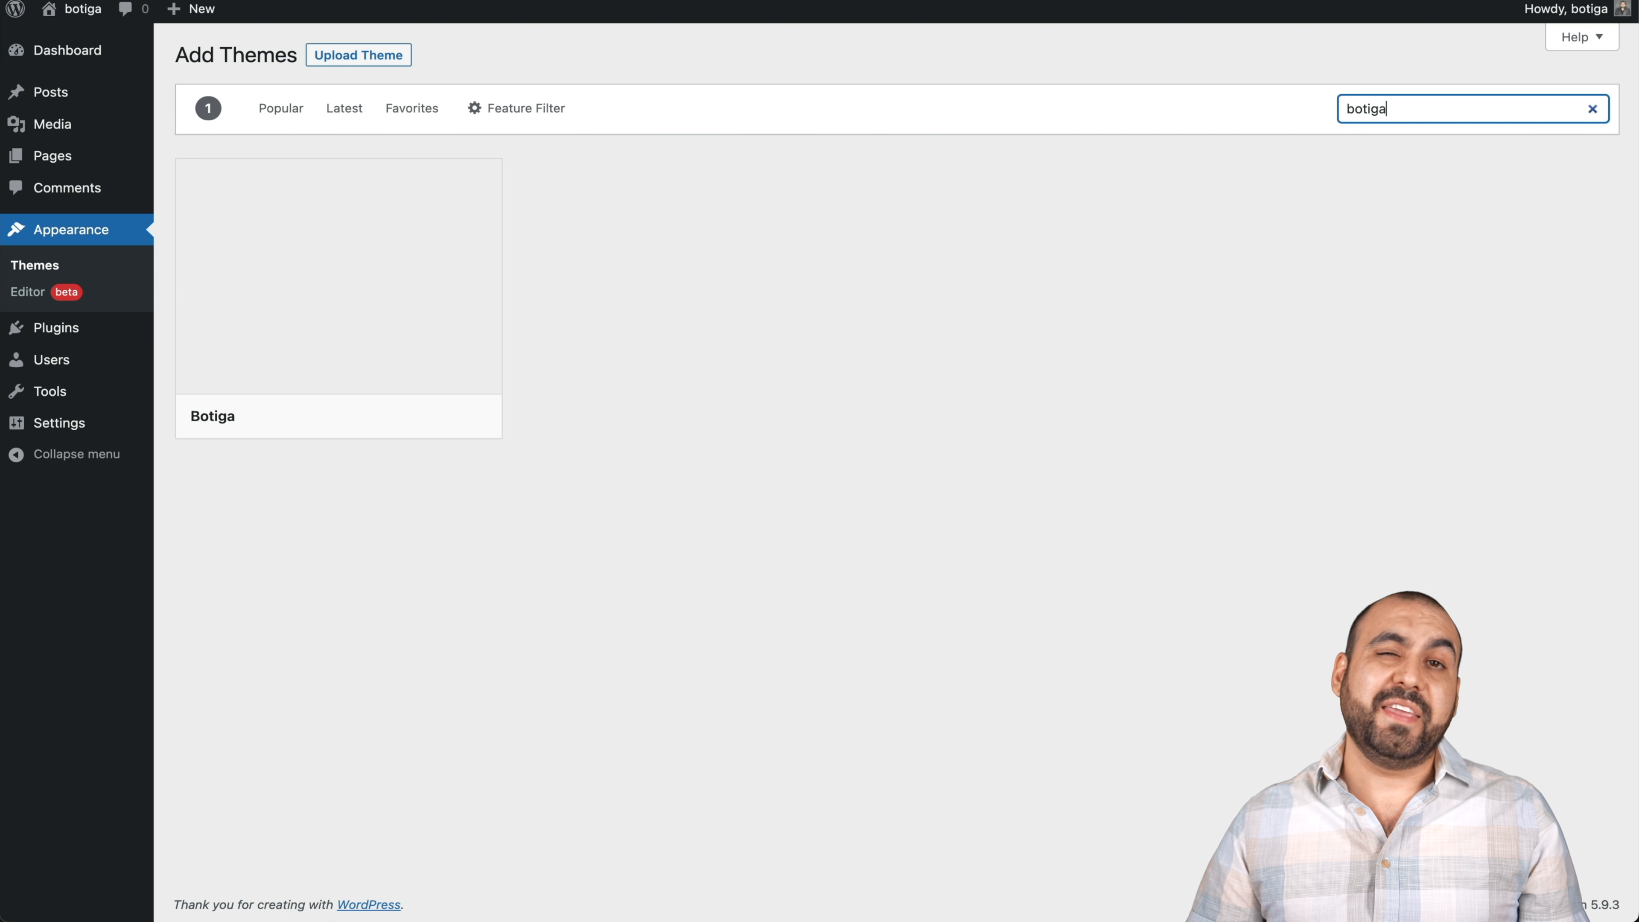
- Install the Botiga theme and activate it
mouse_move(478, 289)
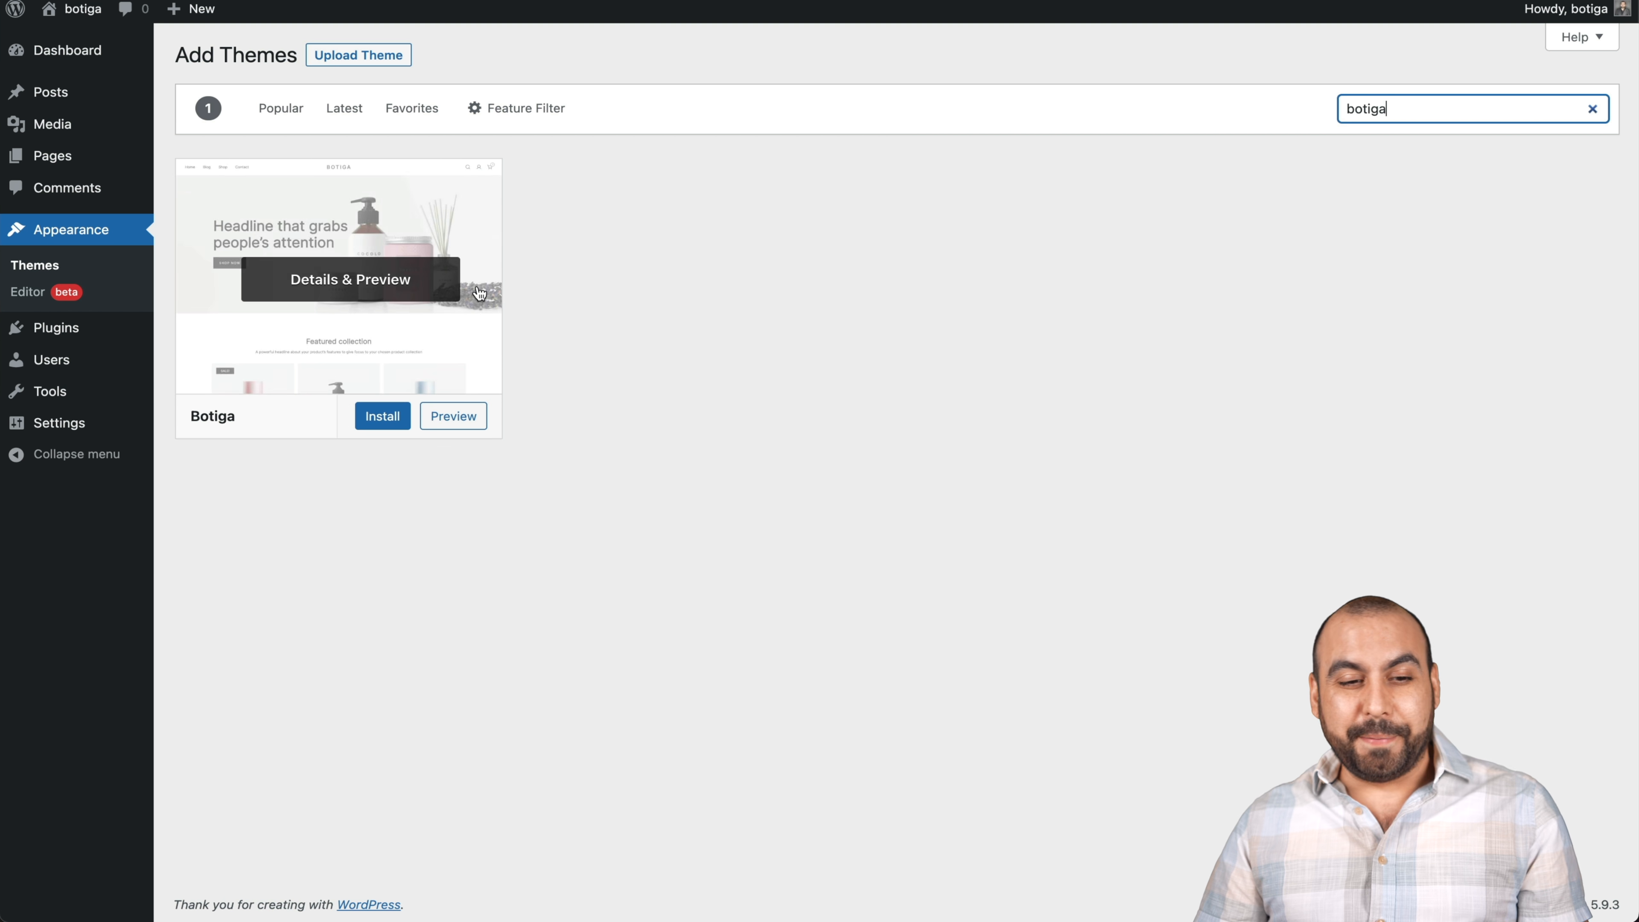
click(374, 417)
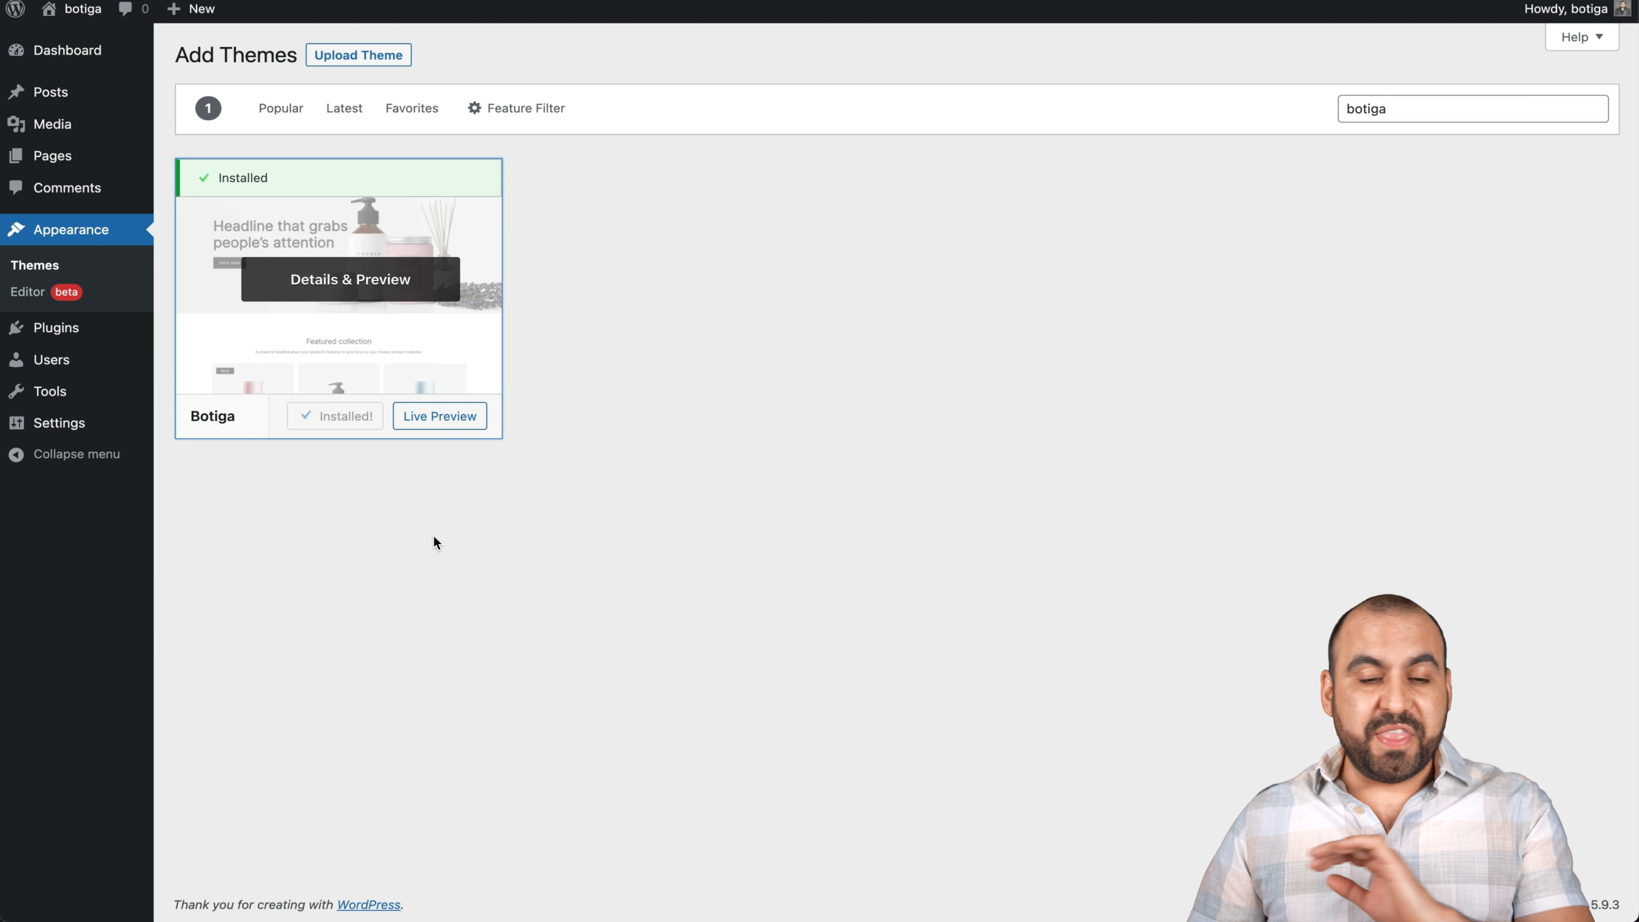
click(348, 414)
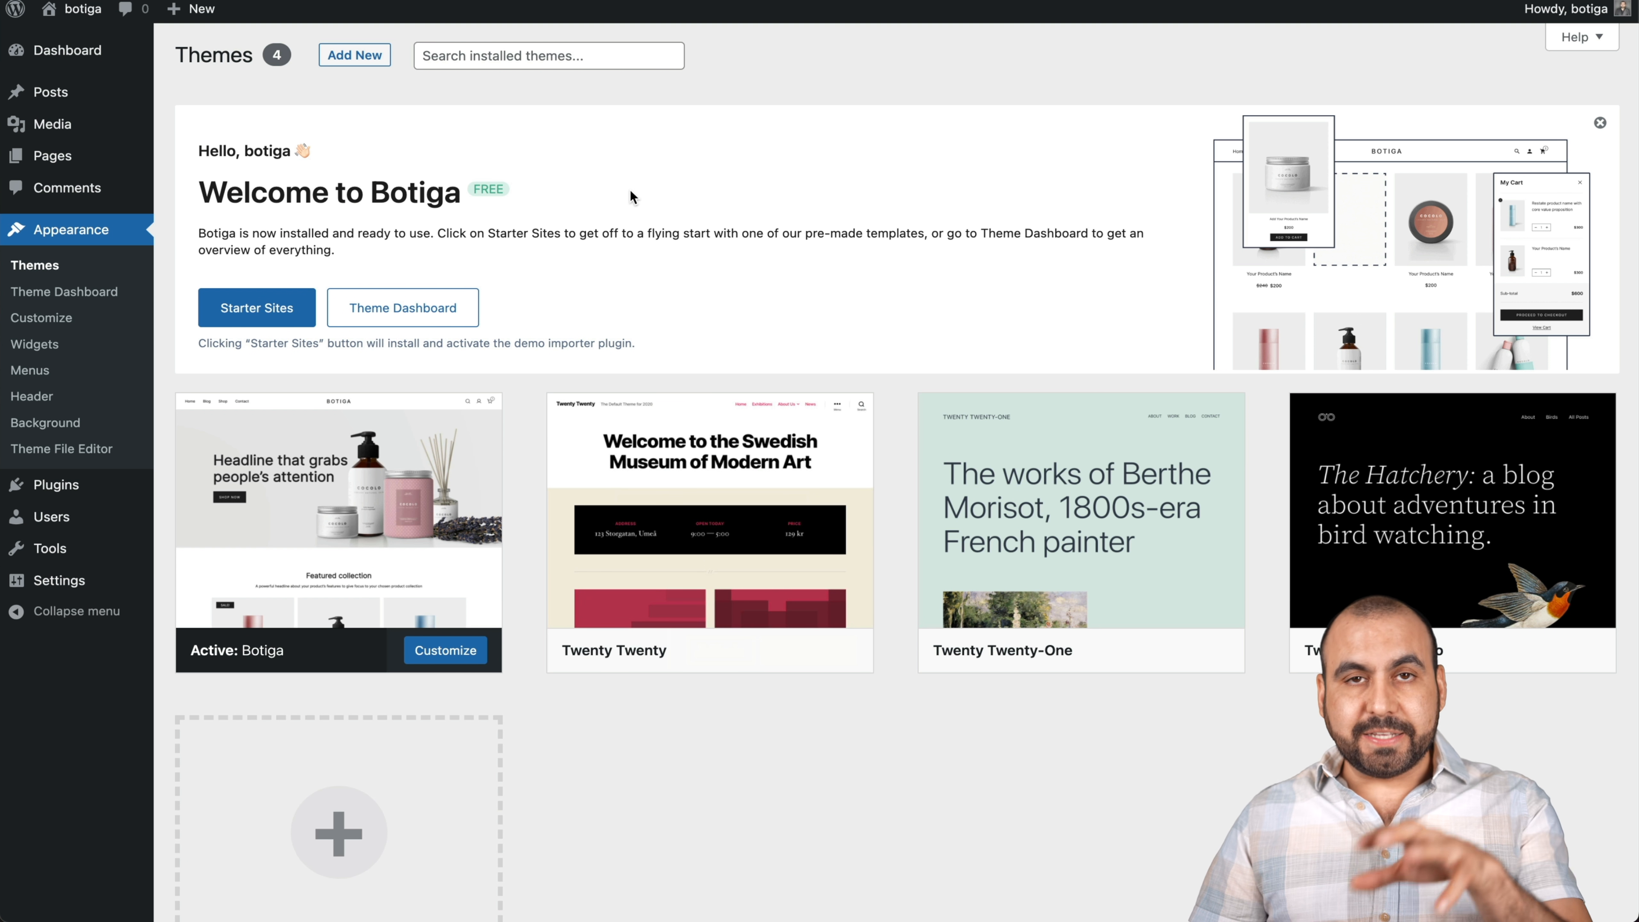
- Import the free Beauty starter site with the WPForms, WooCommerce and aThemes Blocks plugins plus content, widgets and customizer settings
click(244, 307)
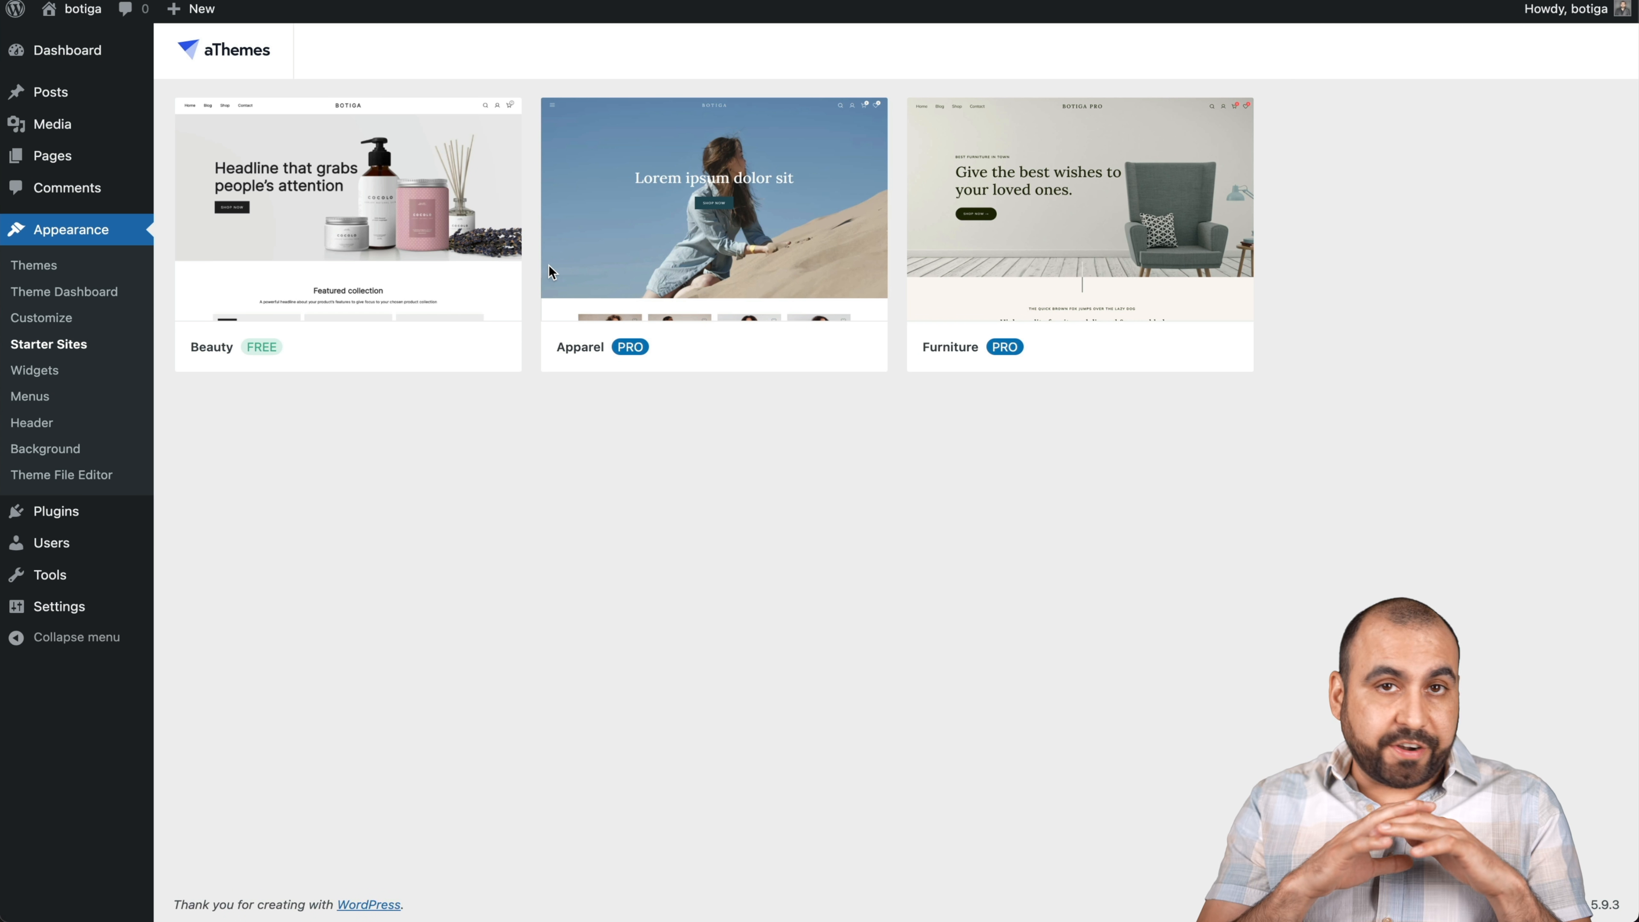
mouse_move(421, 274)
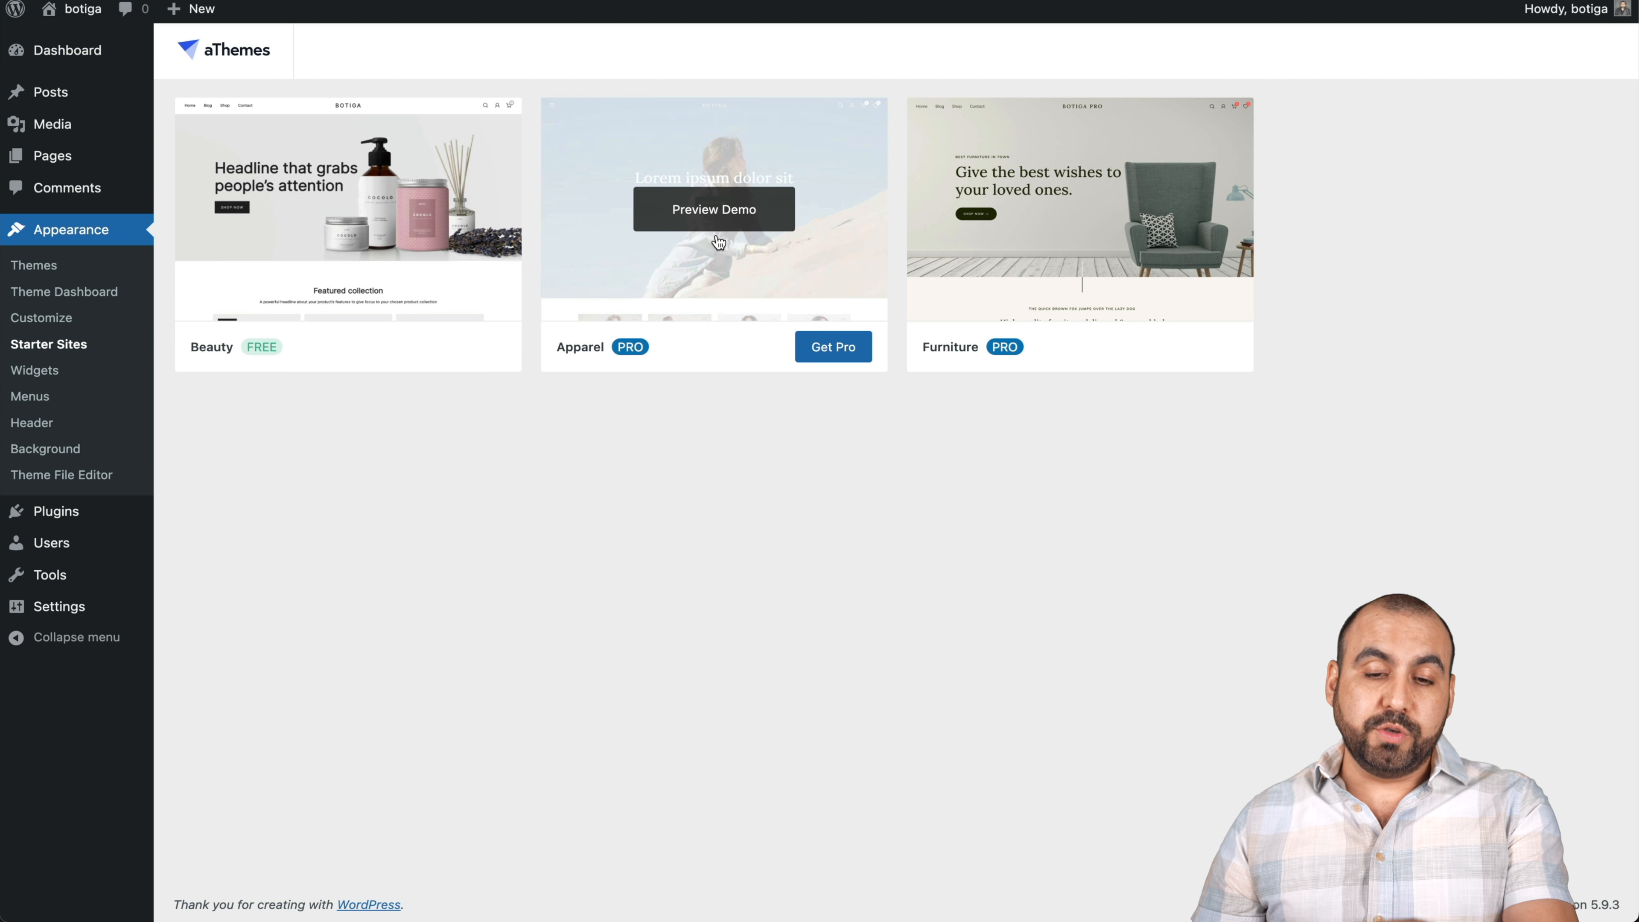
mouse_move(1104, 232)
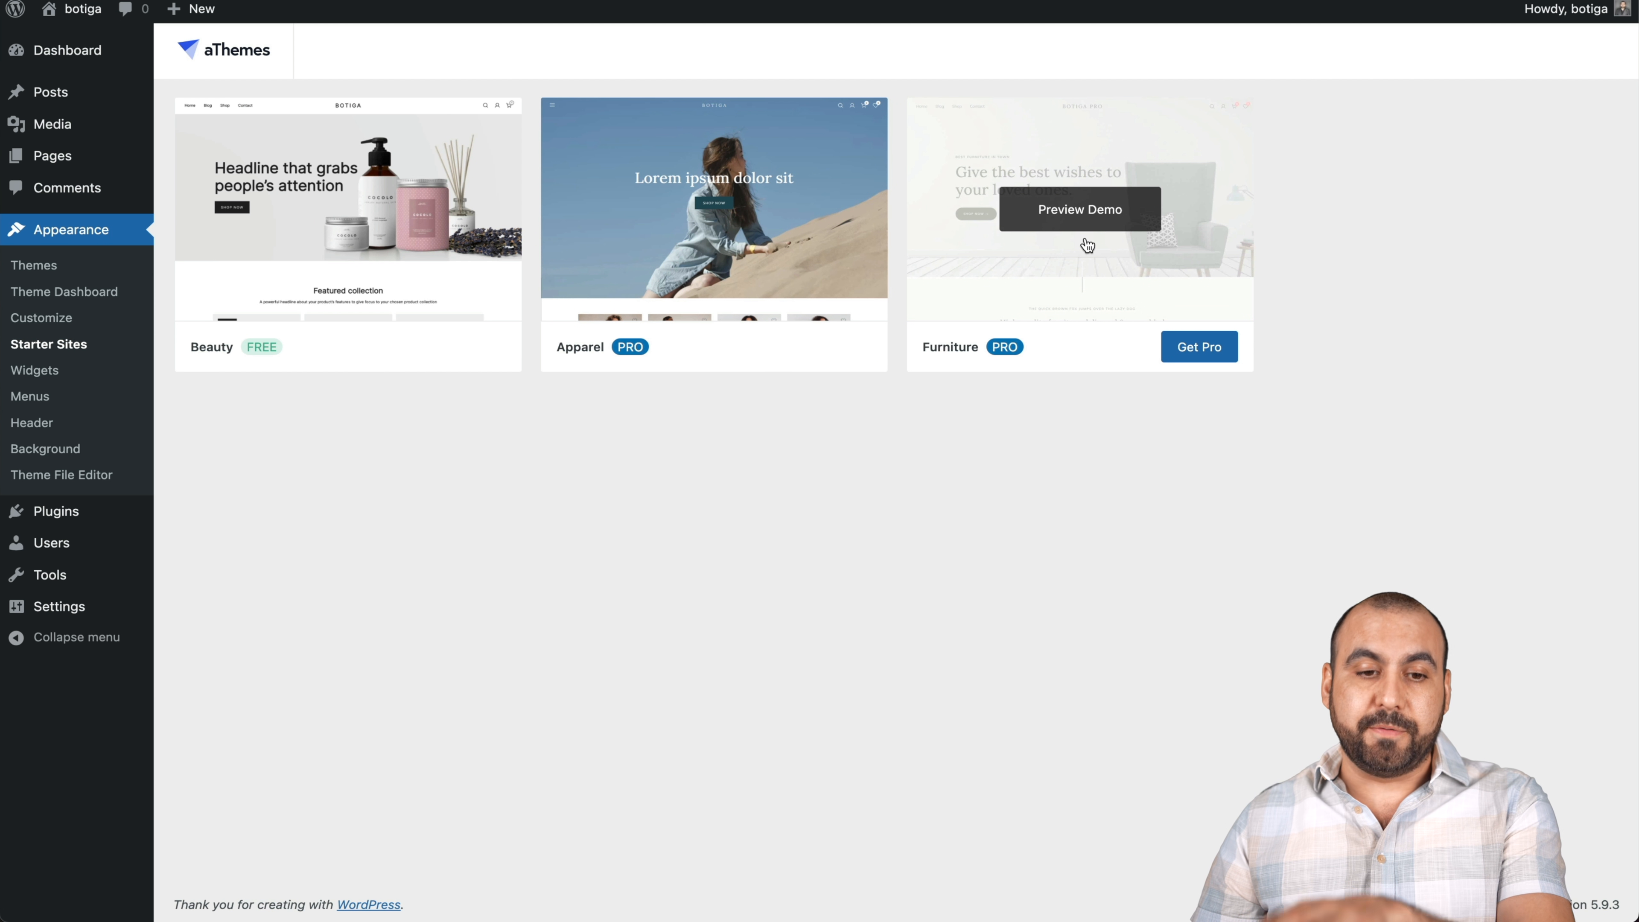
mouse_move(404, 317)
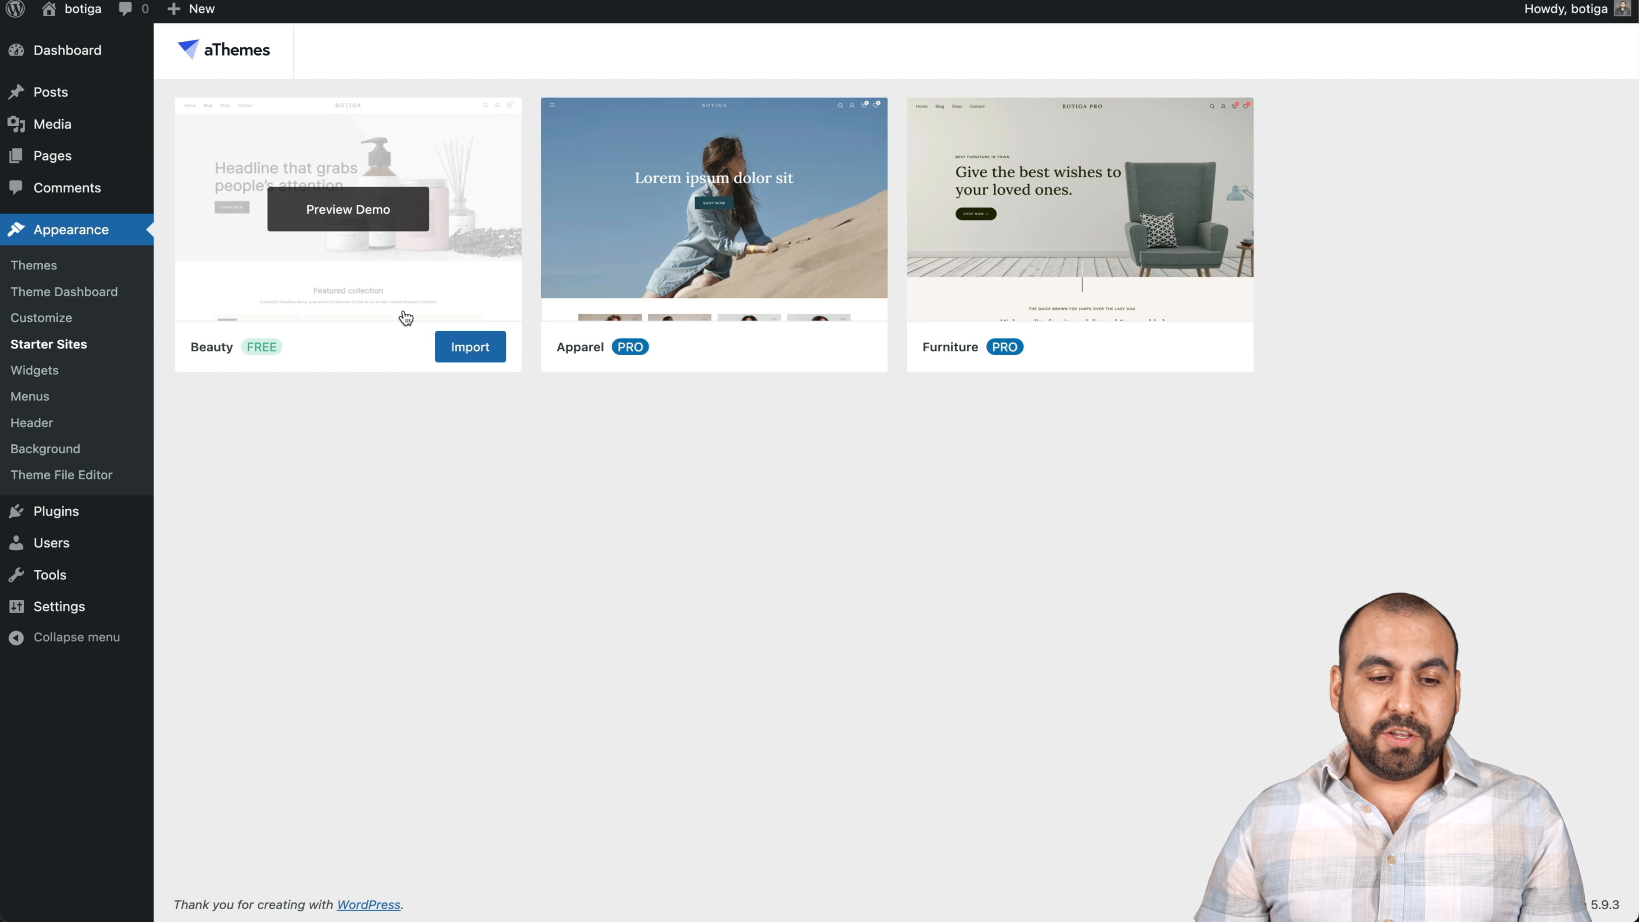
click(464, 349)
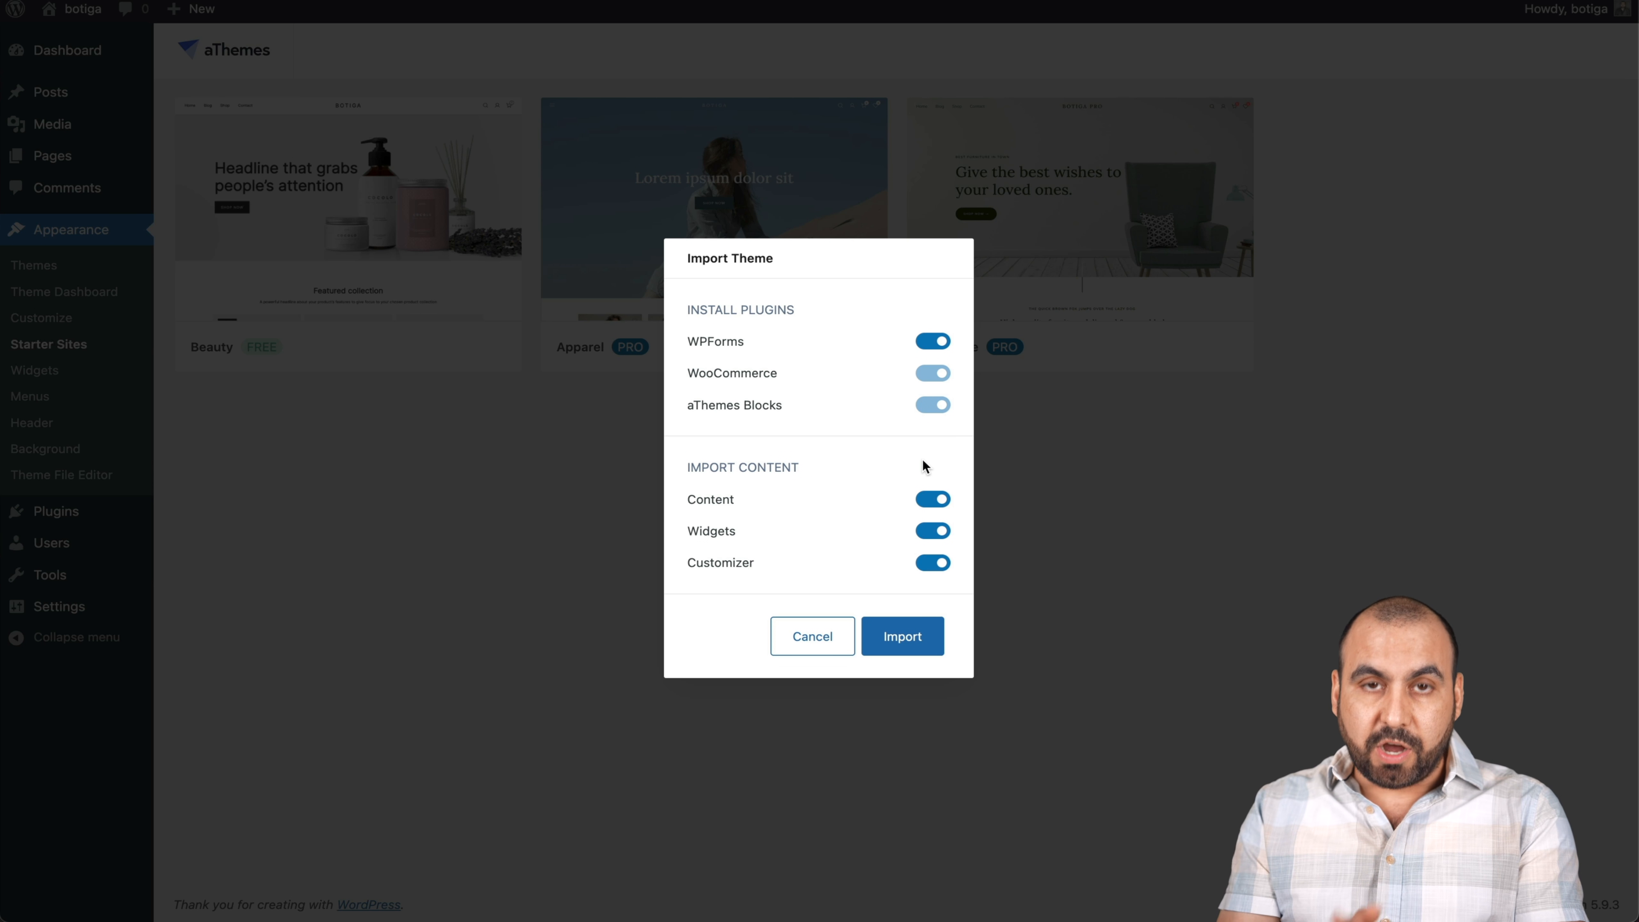
click(925, 630)
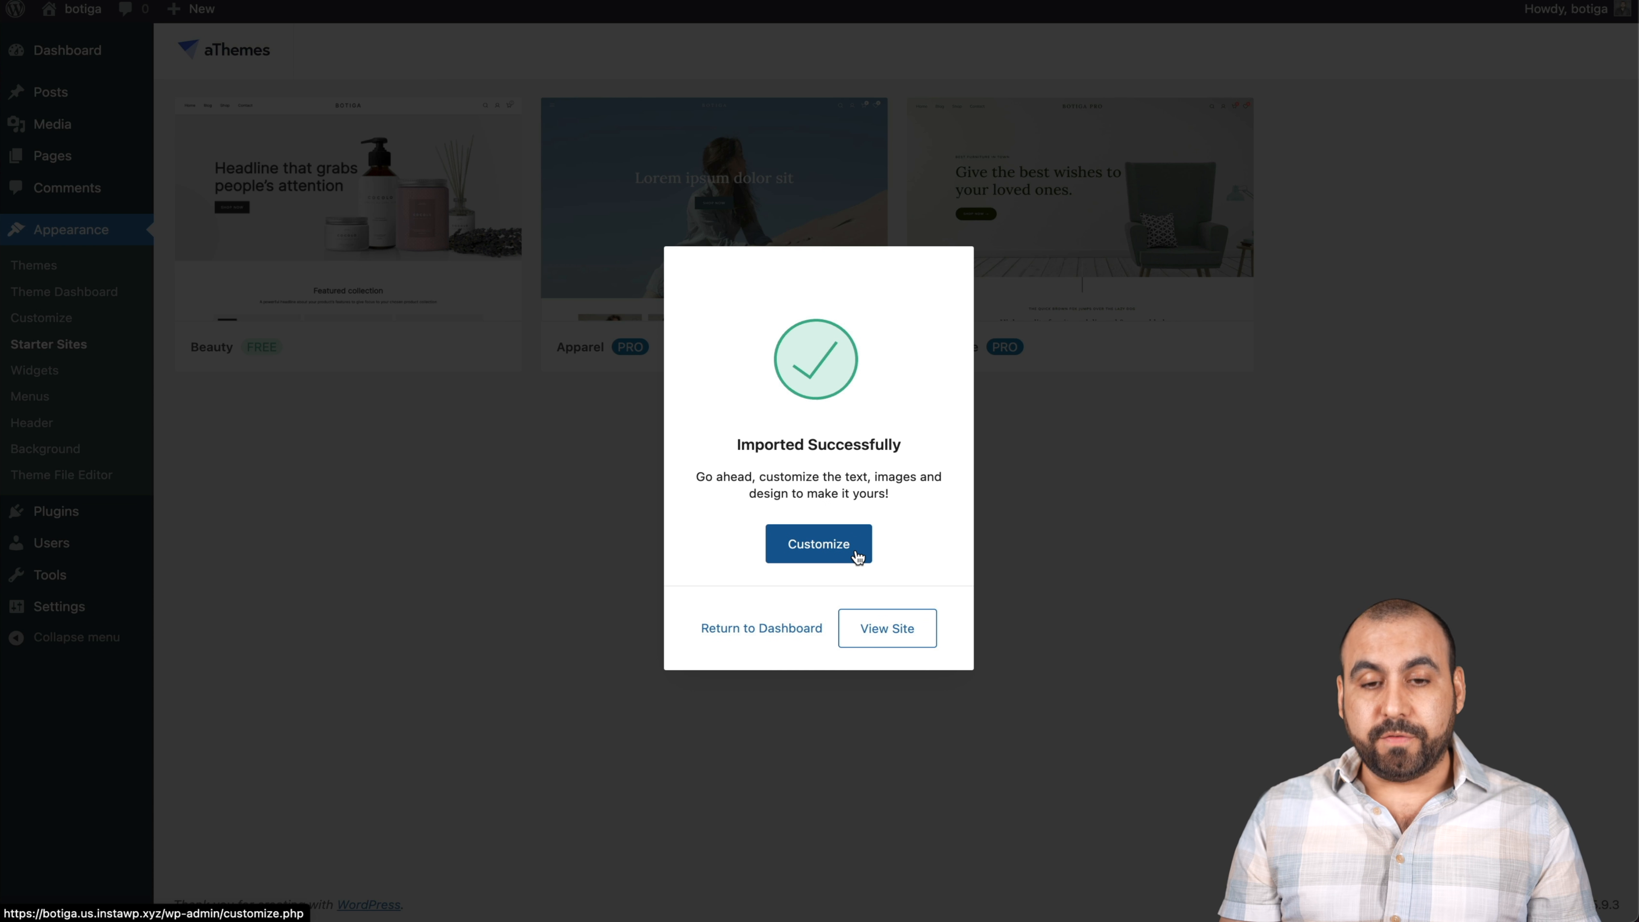
- Open the site customizer, view the general background image setting and look through the imported homepage preview
click(836, 557)
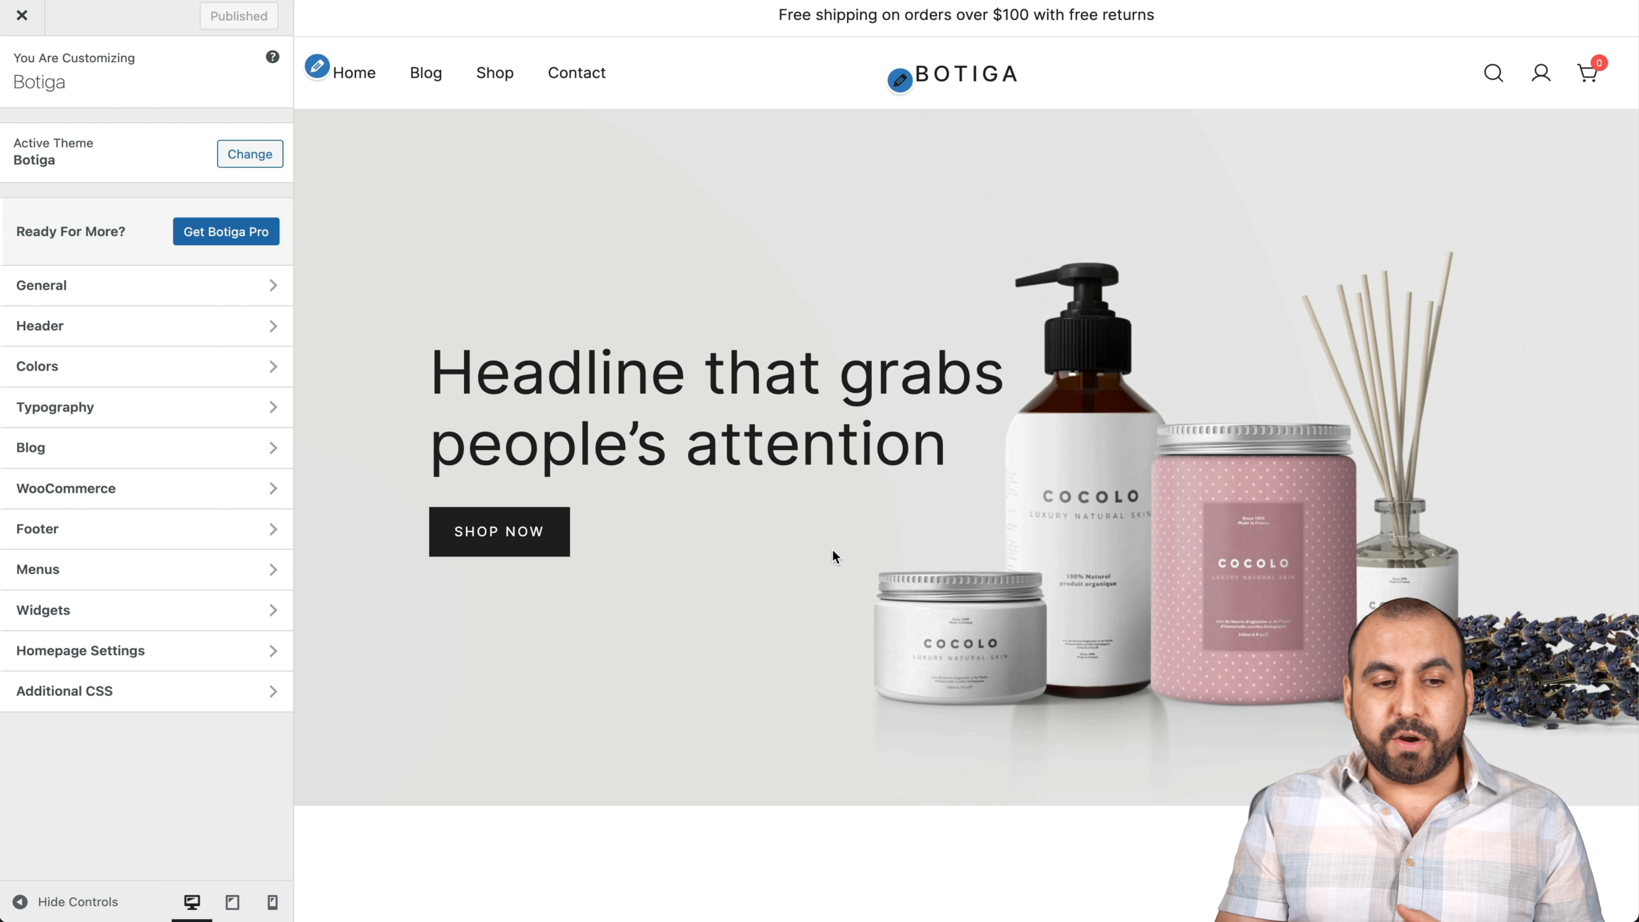
click(160, 301)
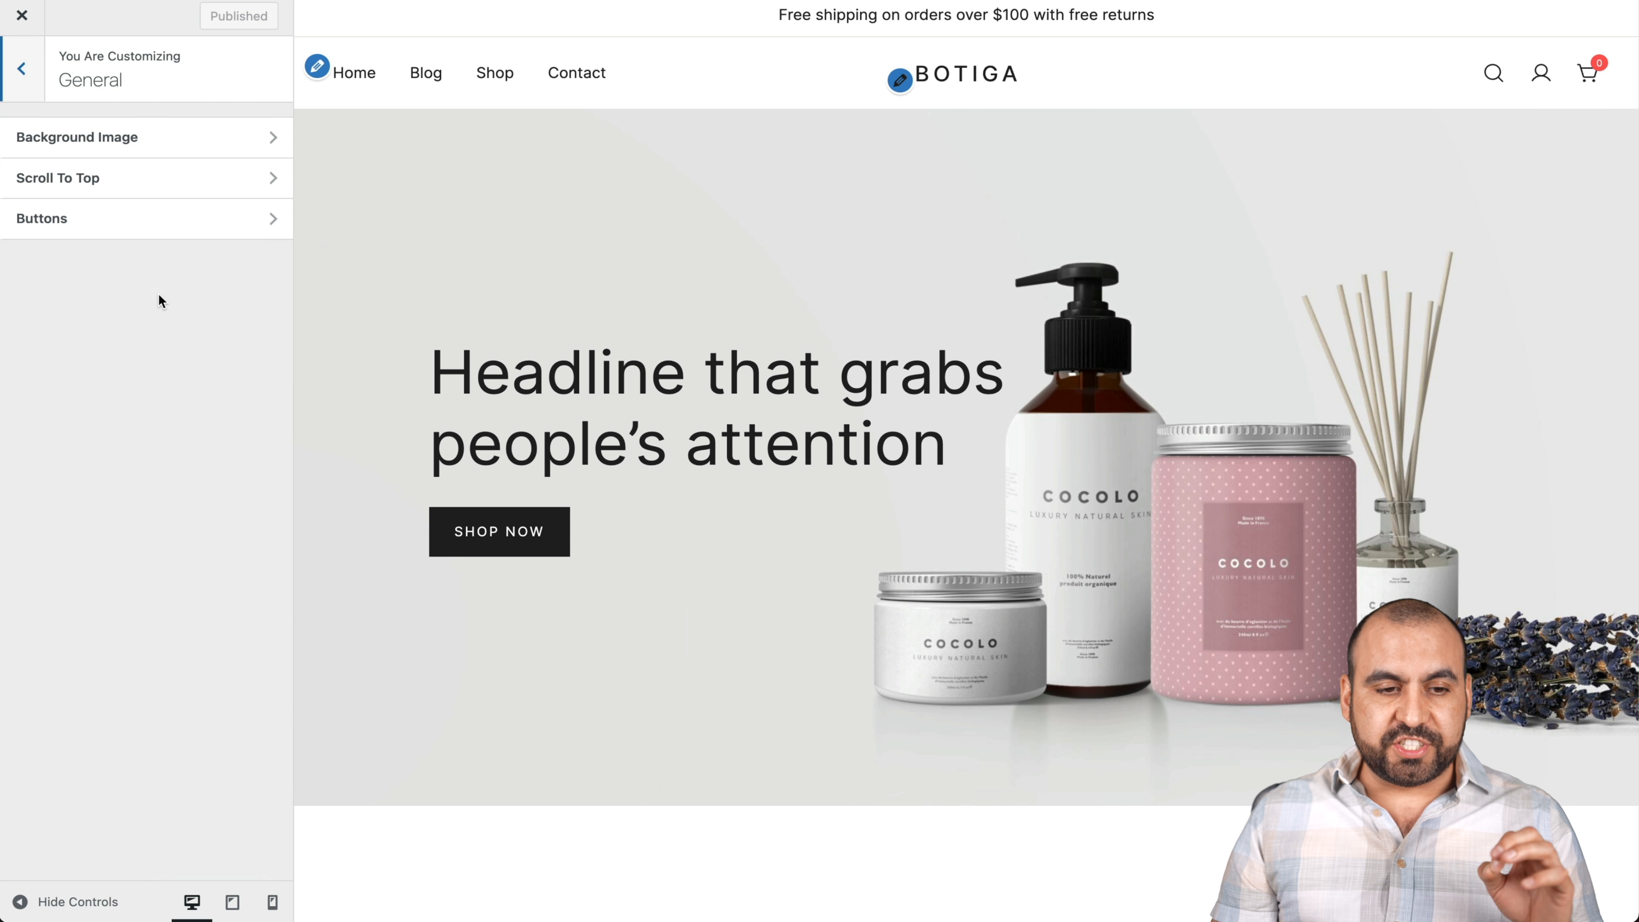
click(166, 151)
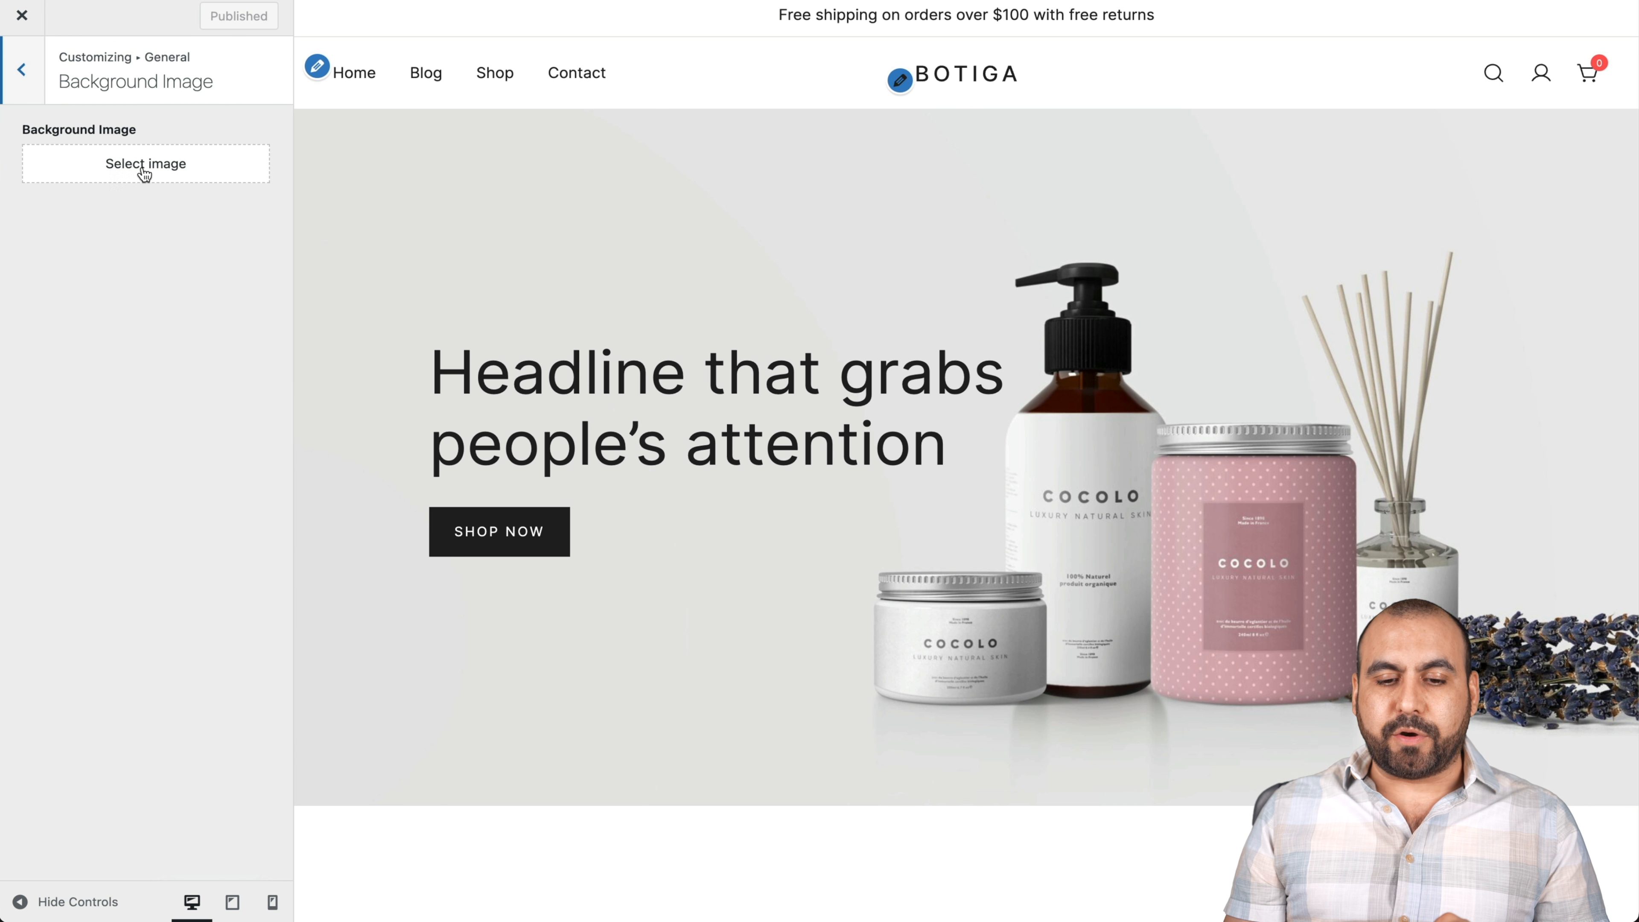
scroll(399, 433, down, 5)
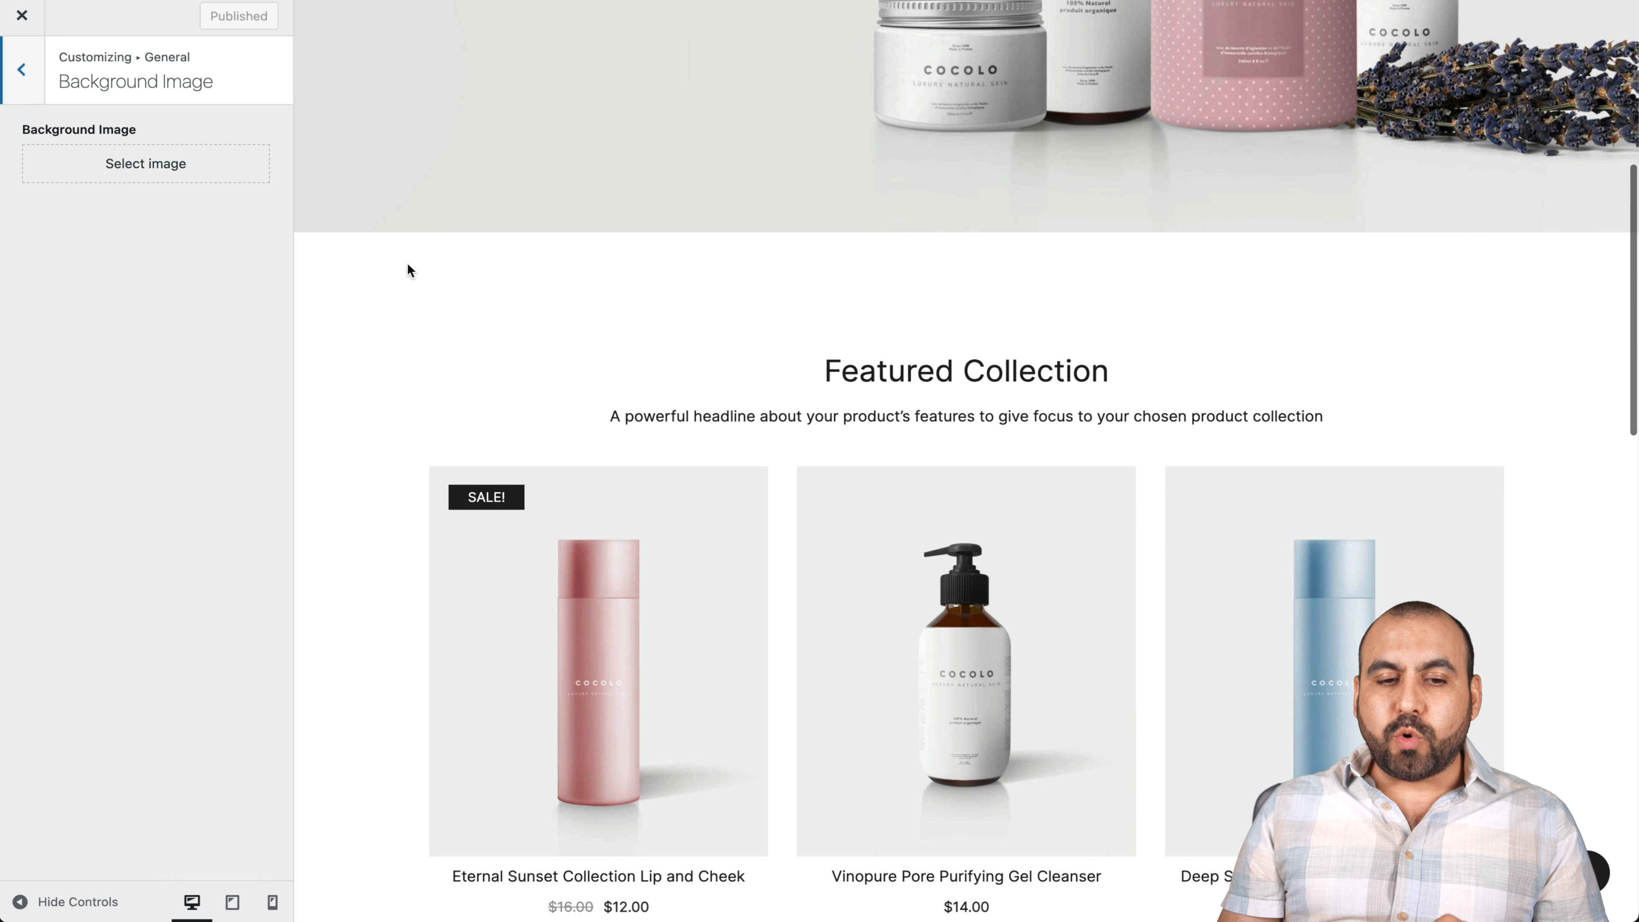
scroll(344, 462, down, 5)
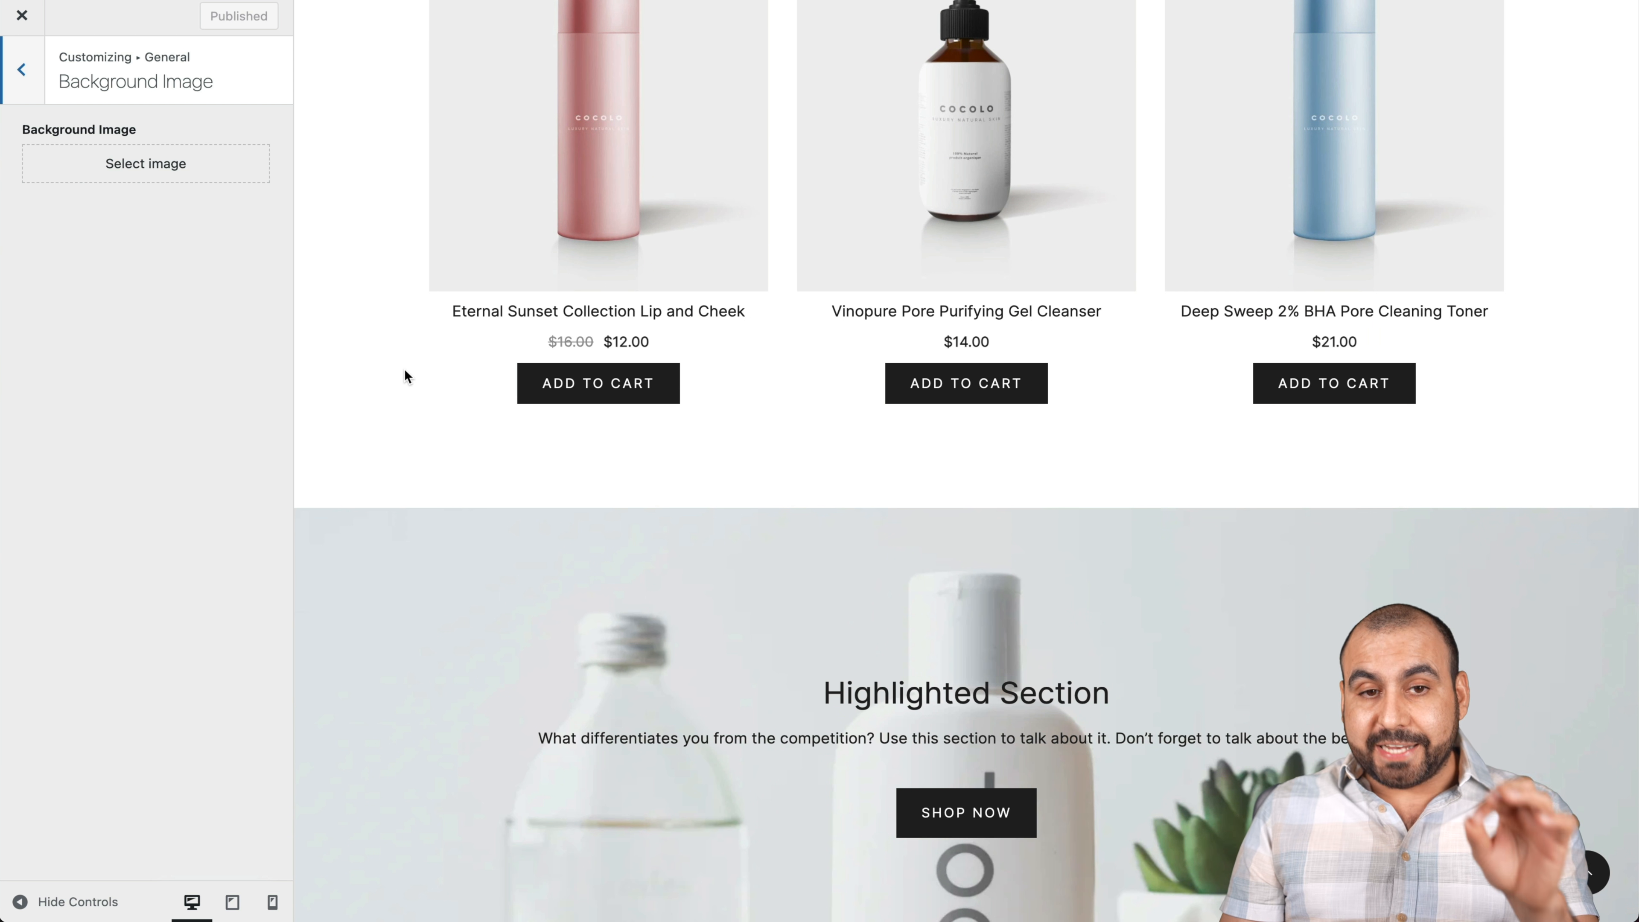
scroll(405, 369, down, 8)
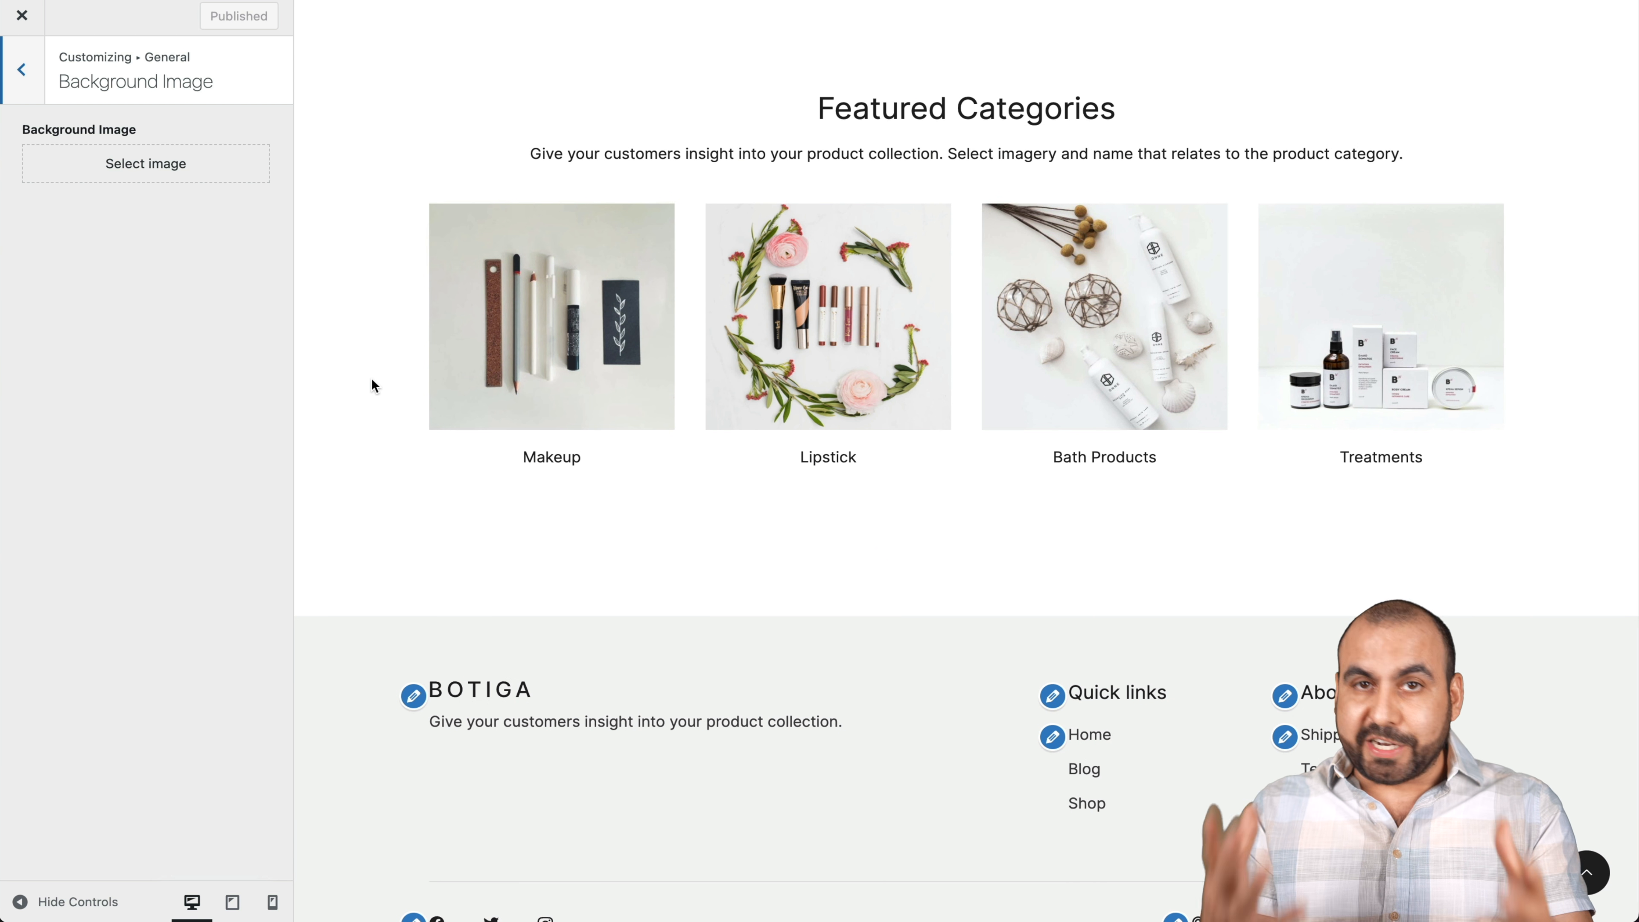
scroll(371, 386, up, 20)
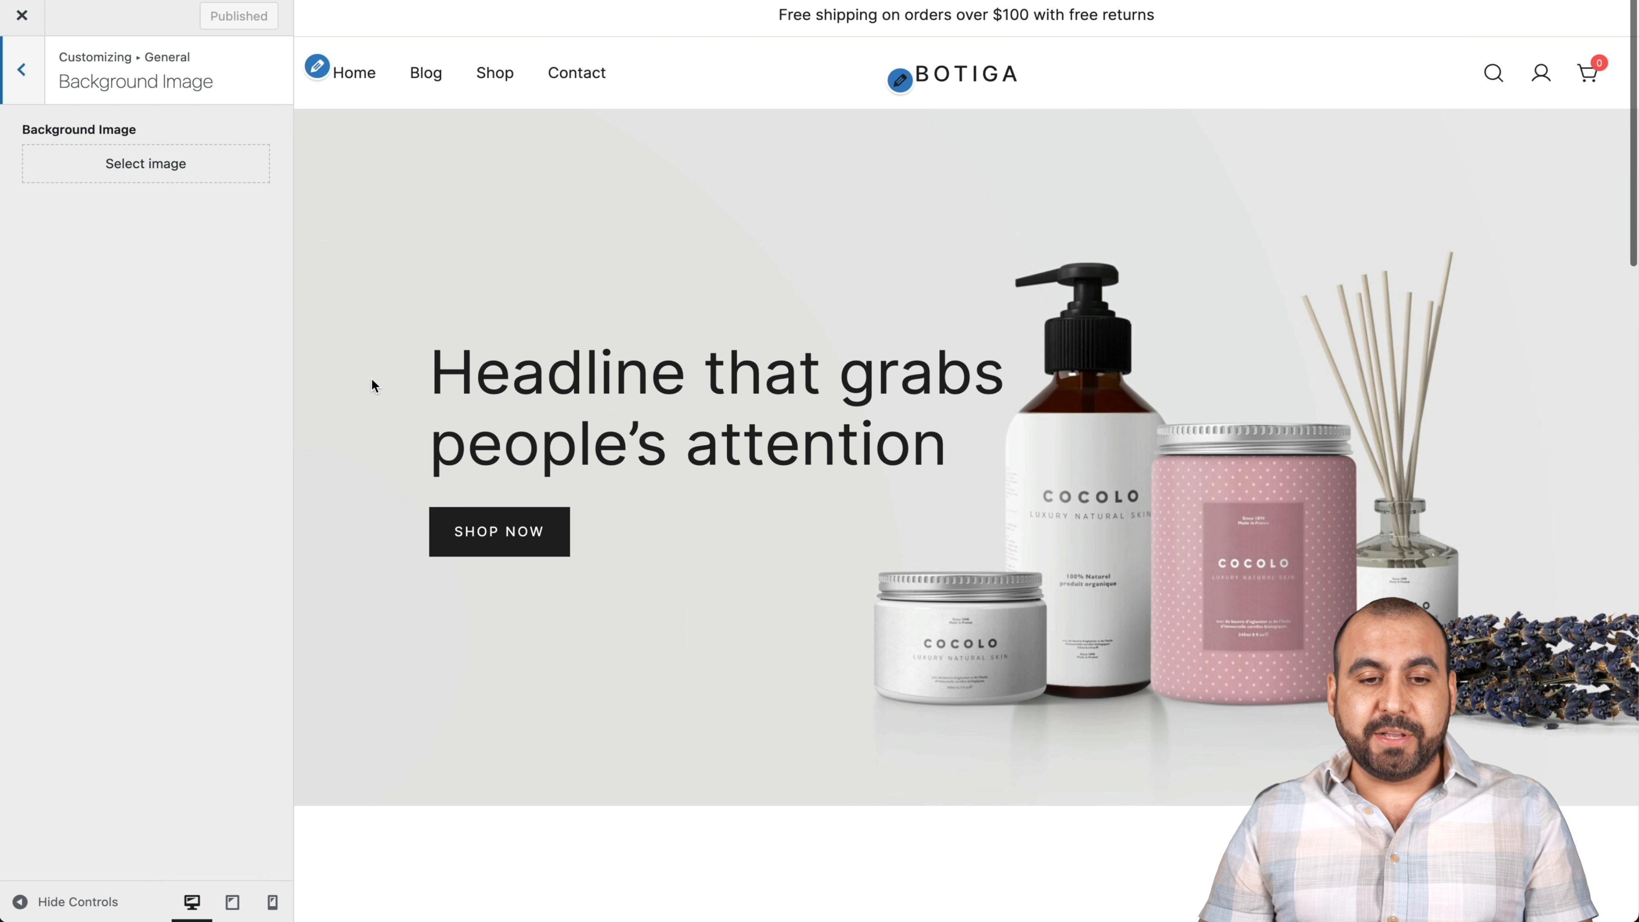
click(20, 90)
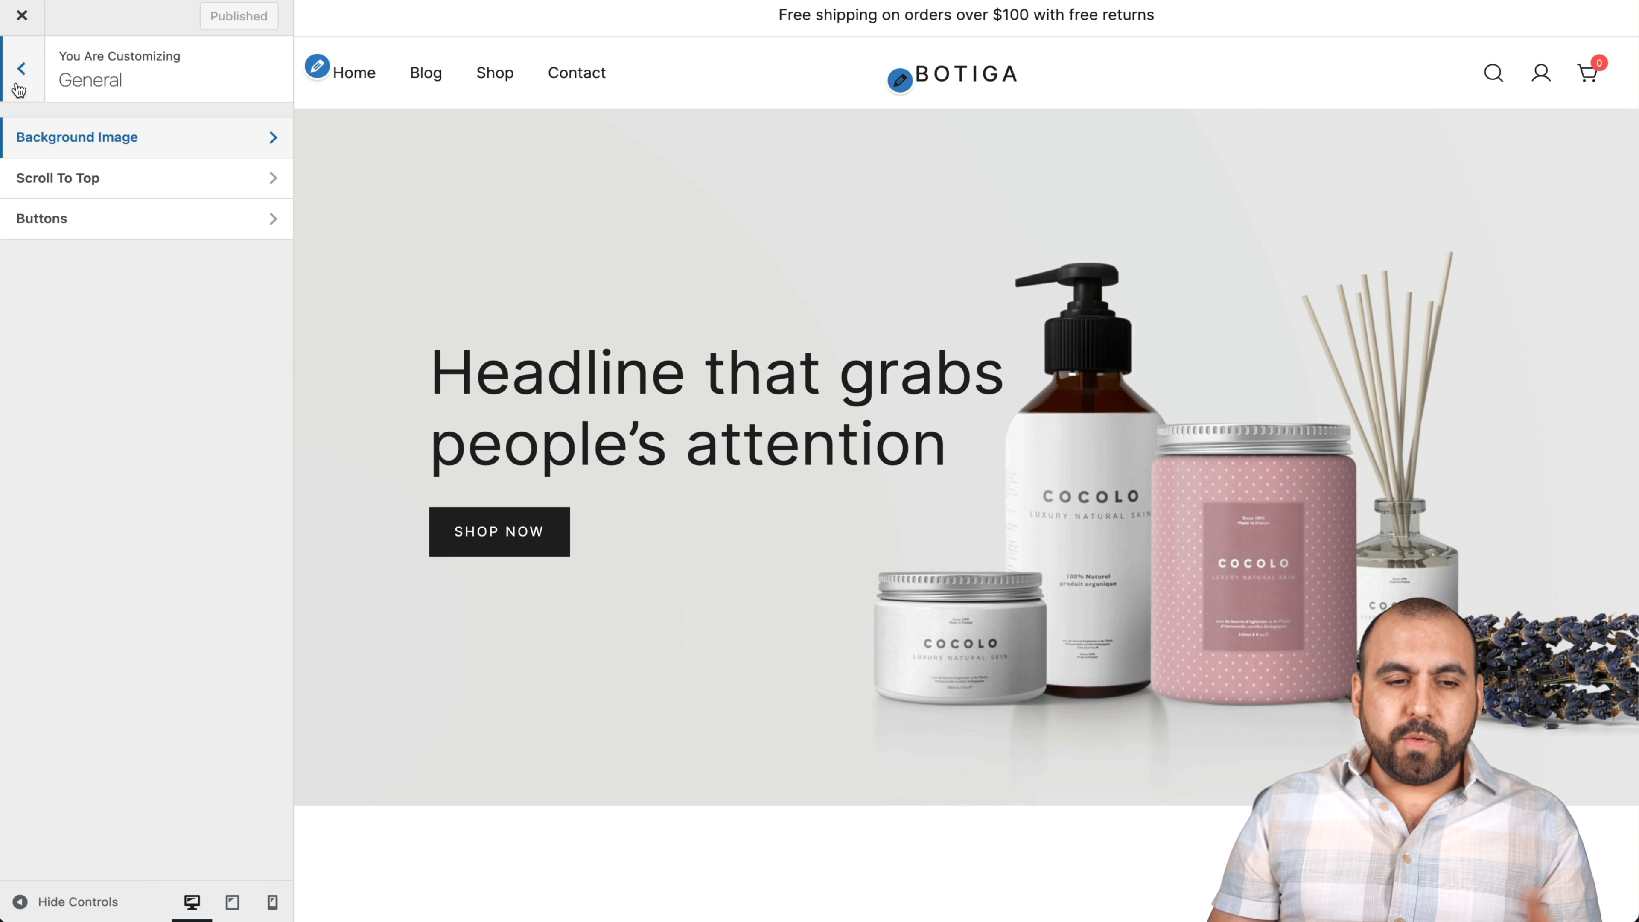
- Disable the scroll-to-top button, check the homepage preview without it, and enable it again
click(174, 188)
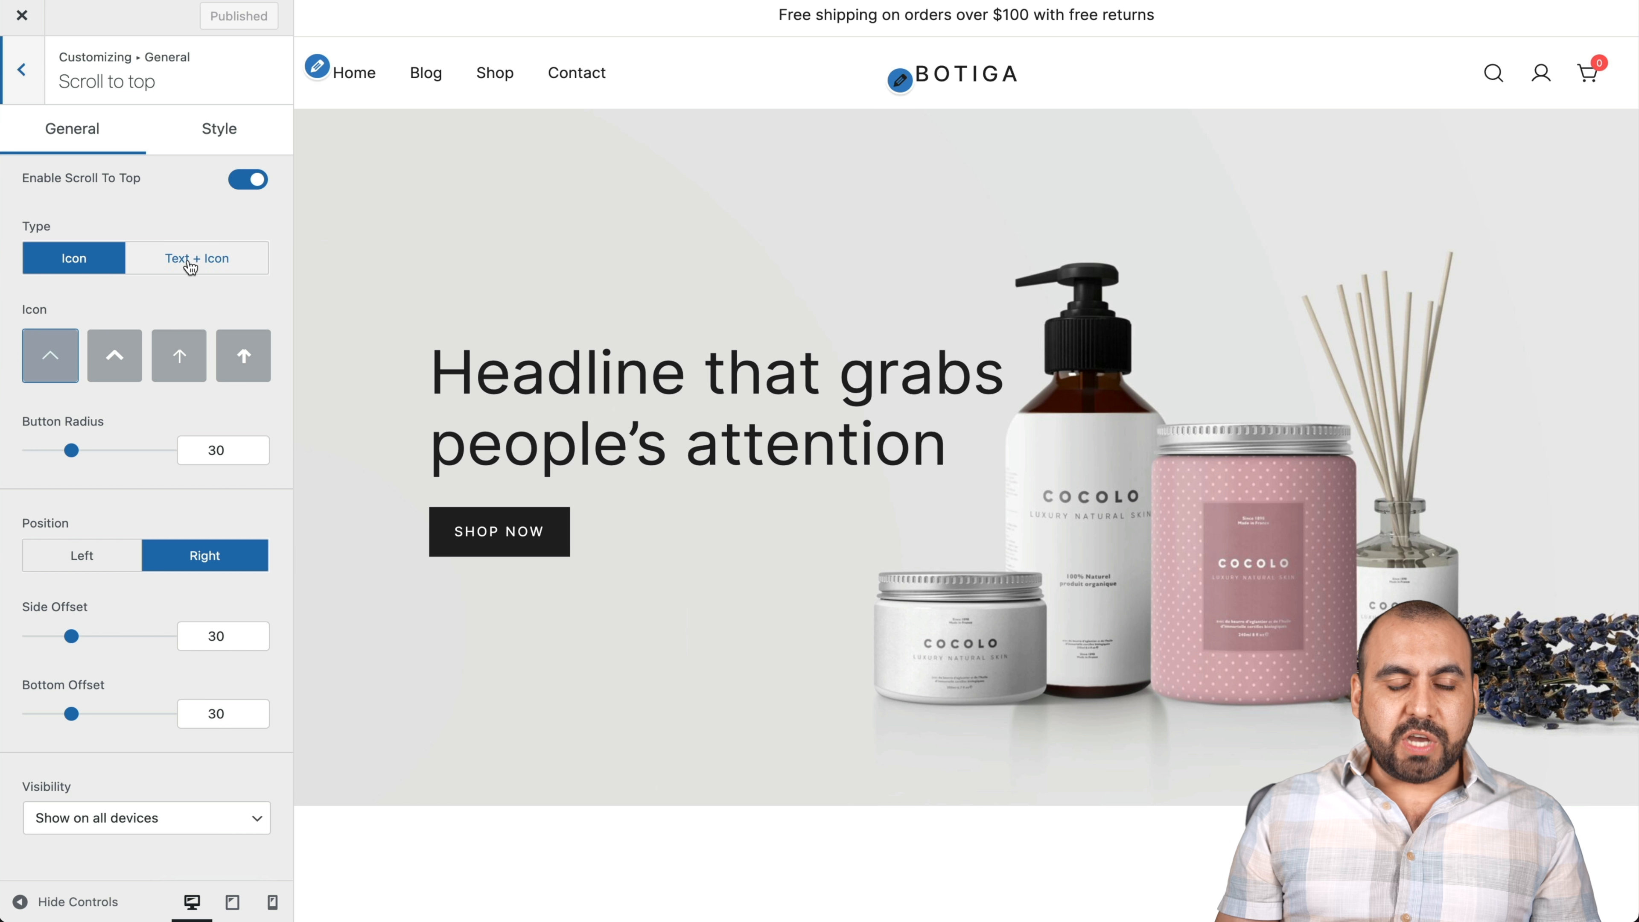
scroll(731, 520, down, 15)
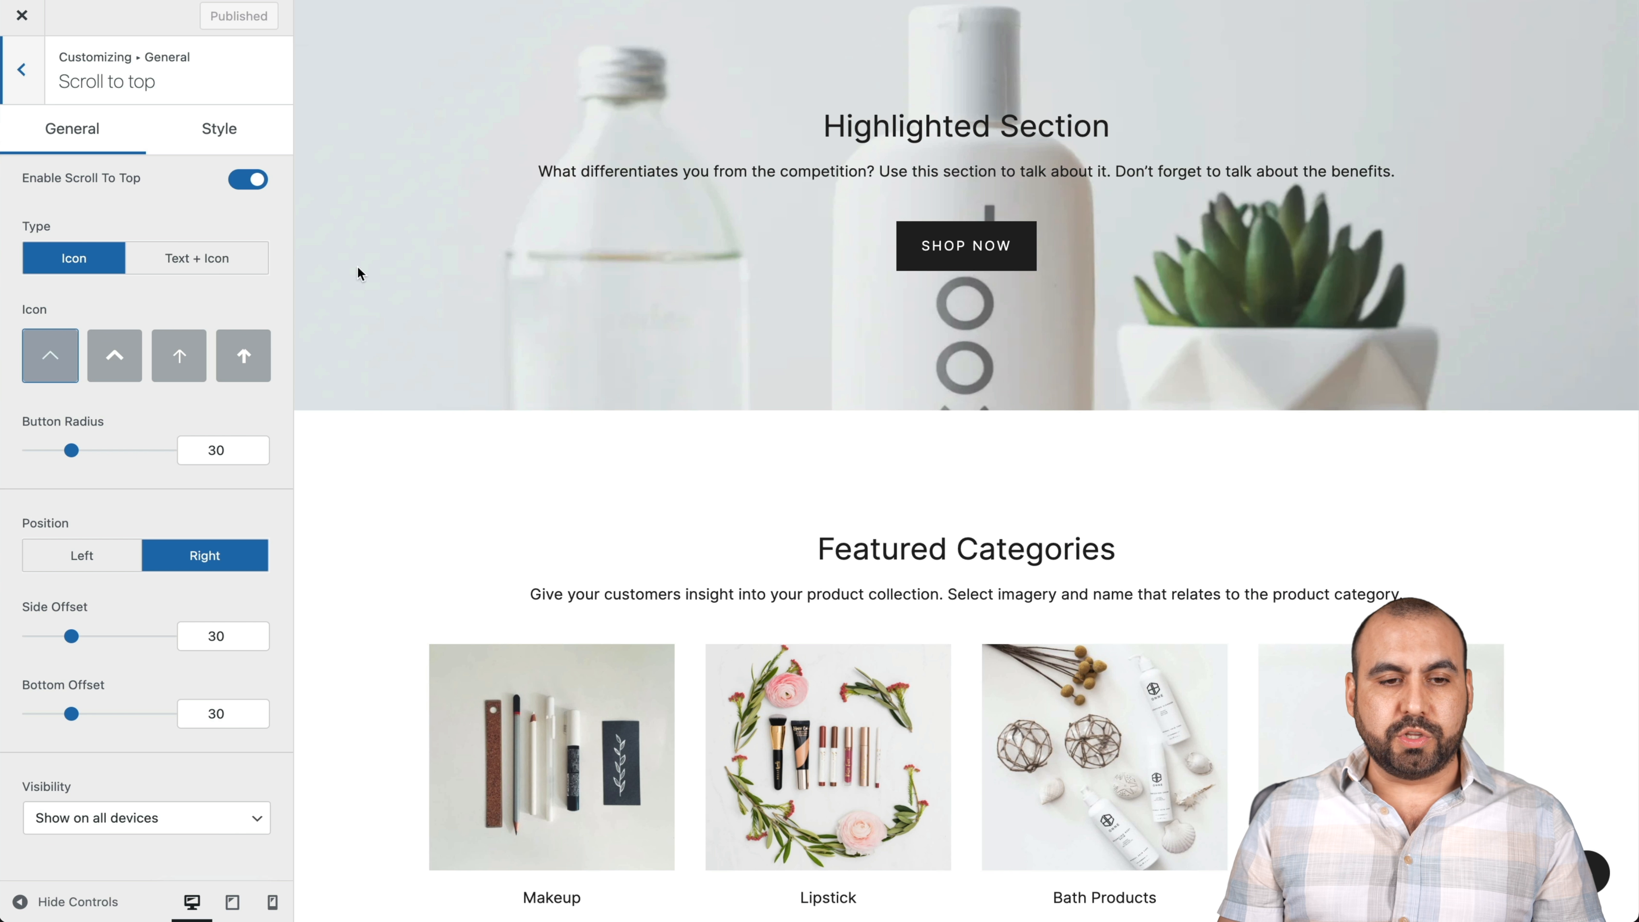
click(245, 180)
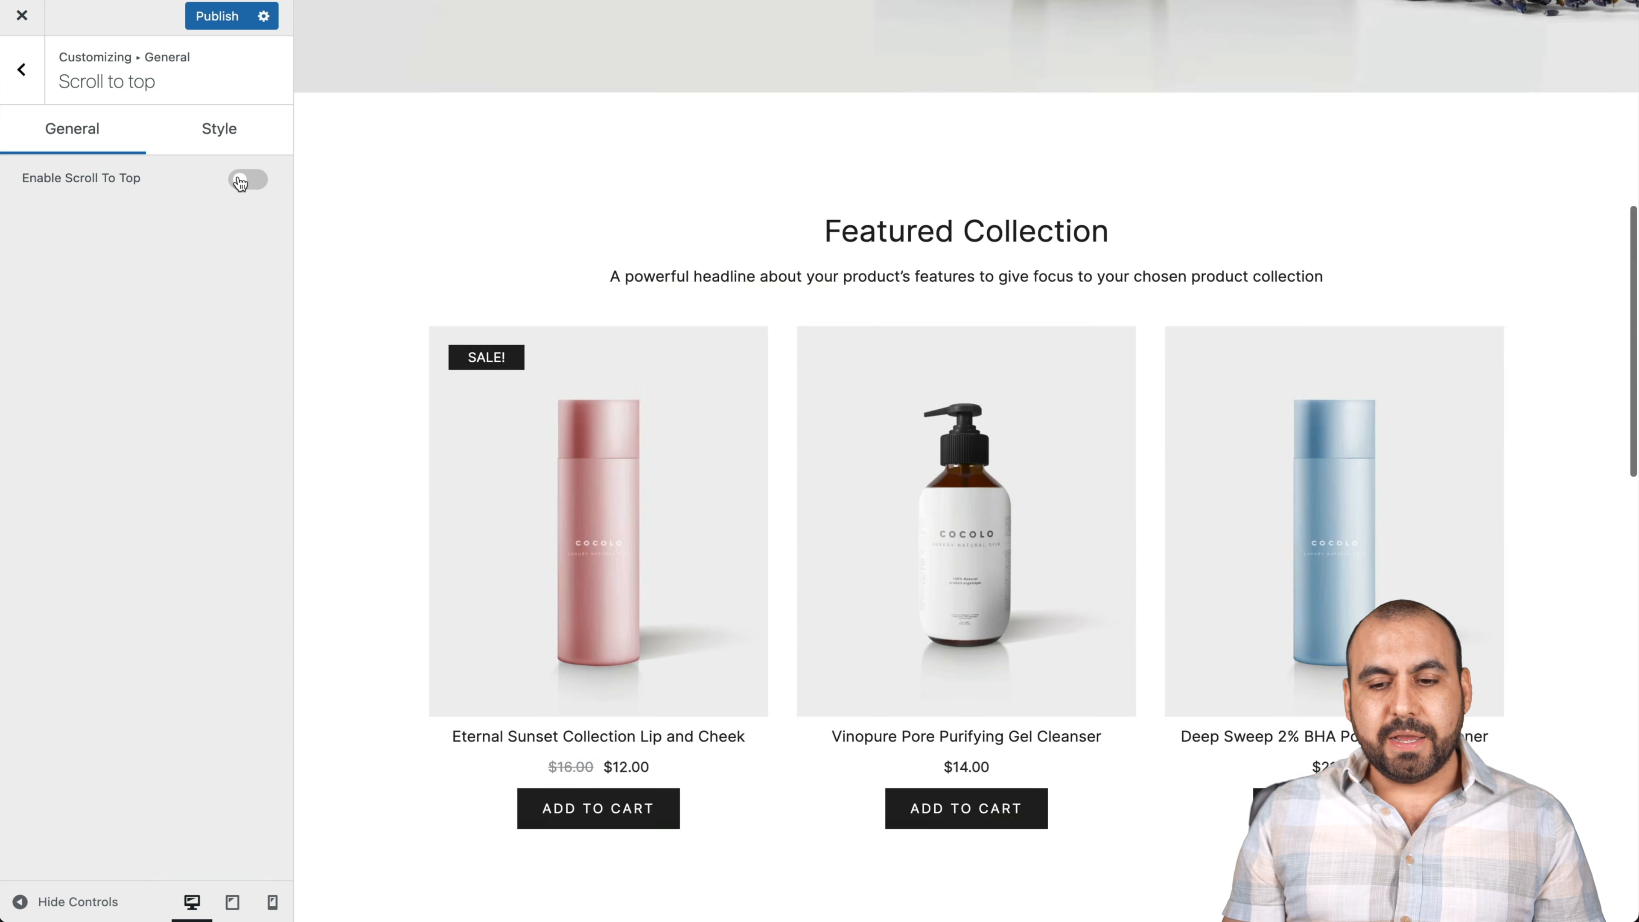
scroll(1193, 557, down, 6)
scroll(1193, 557, up, 10)
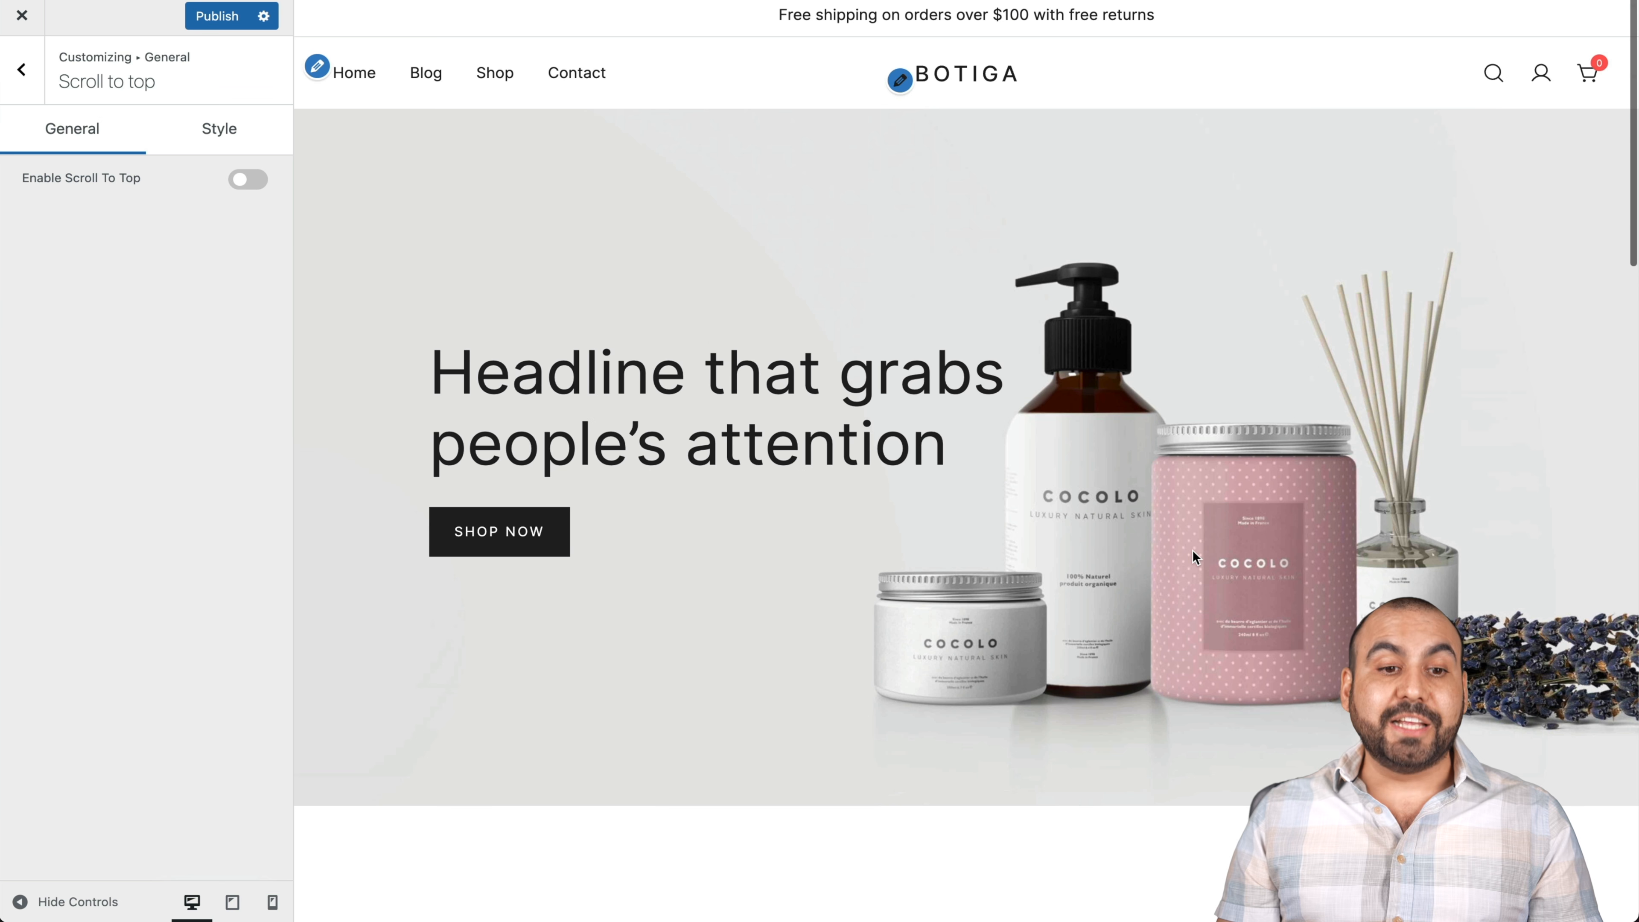
click(248, 179)
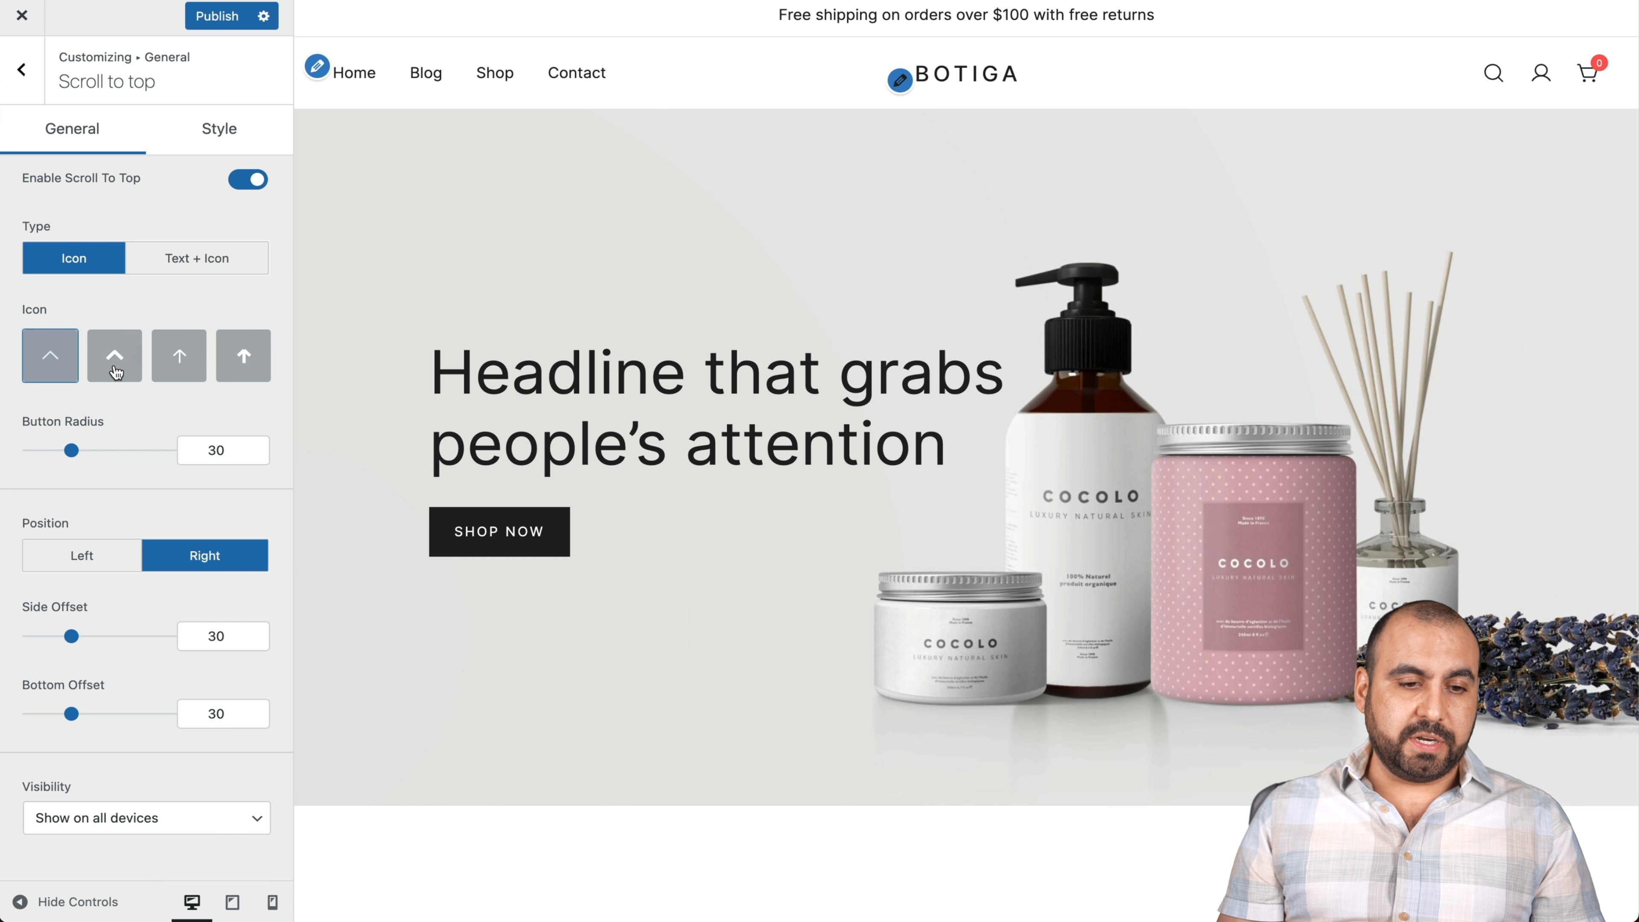
- Review the scroll-to-top button's general and style options, including icon, position, colors, icon size and padding
scroll(148, 466, down, 1)
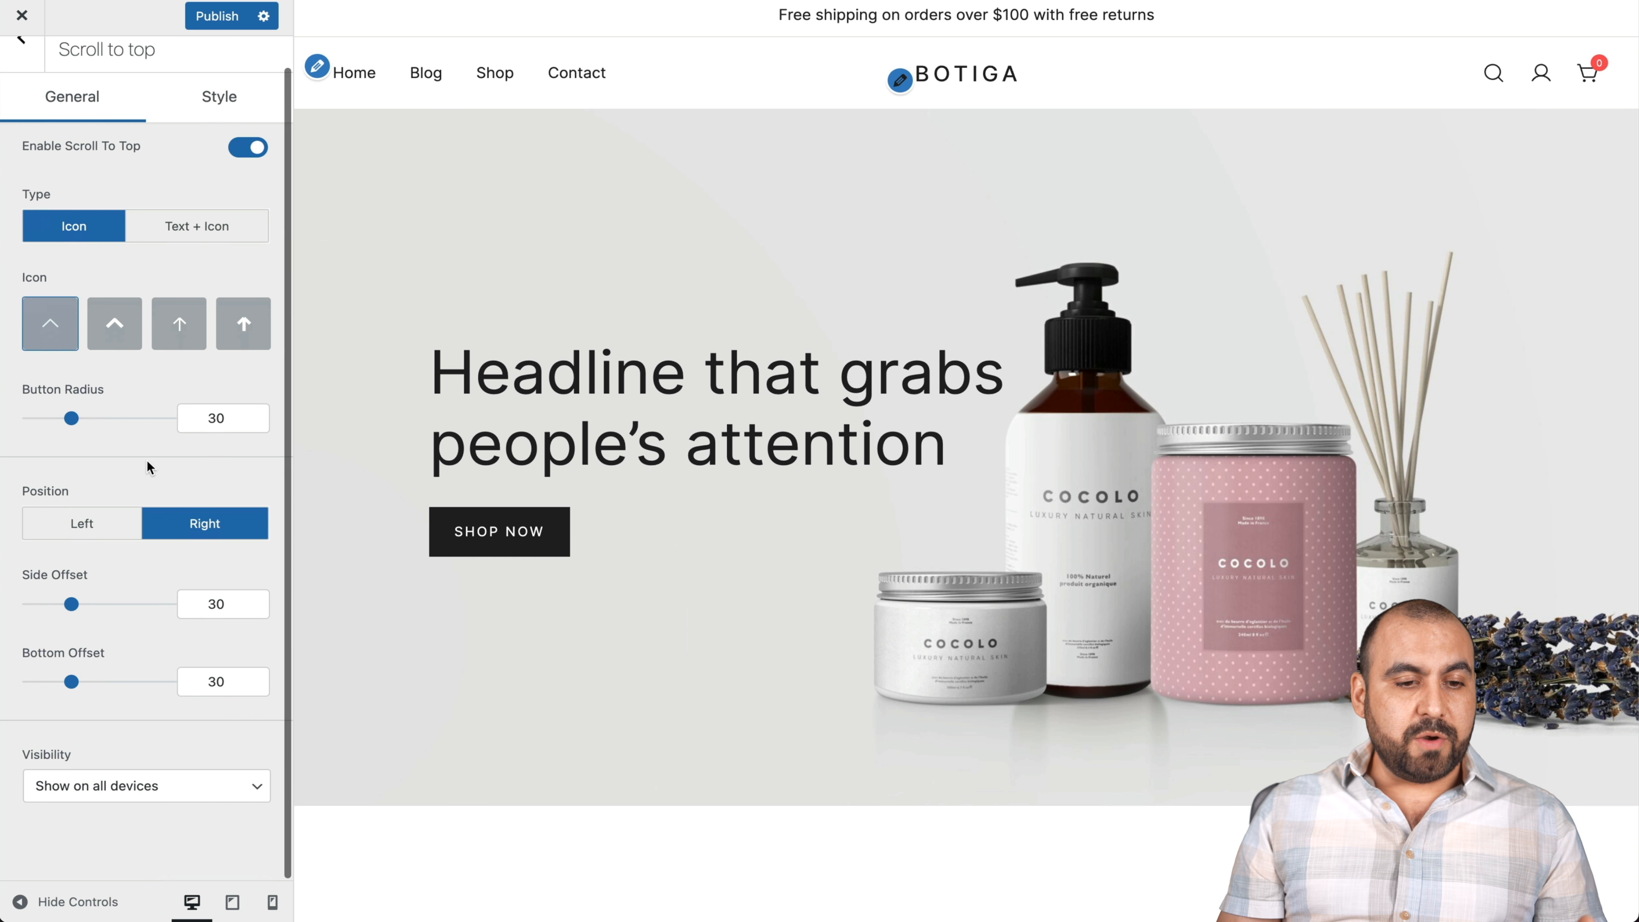
scroll(132, 565, up, 1)
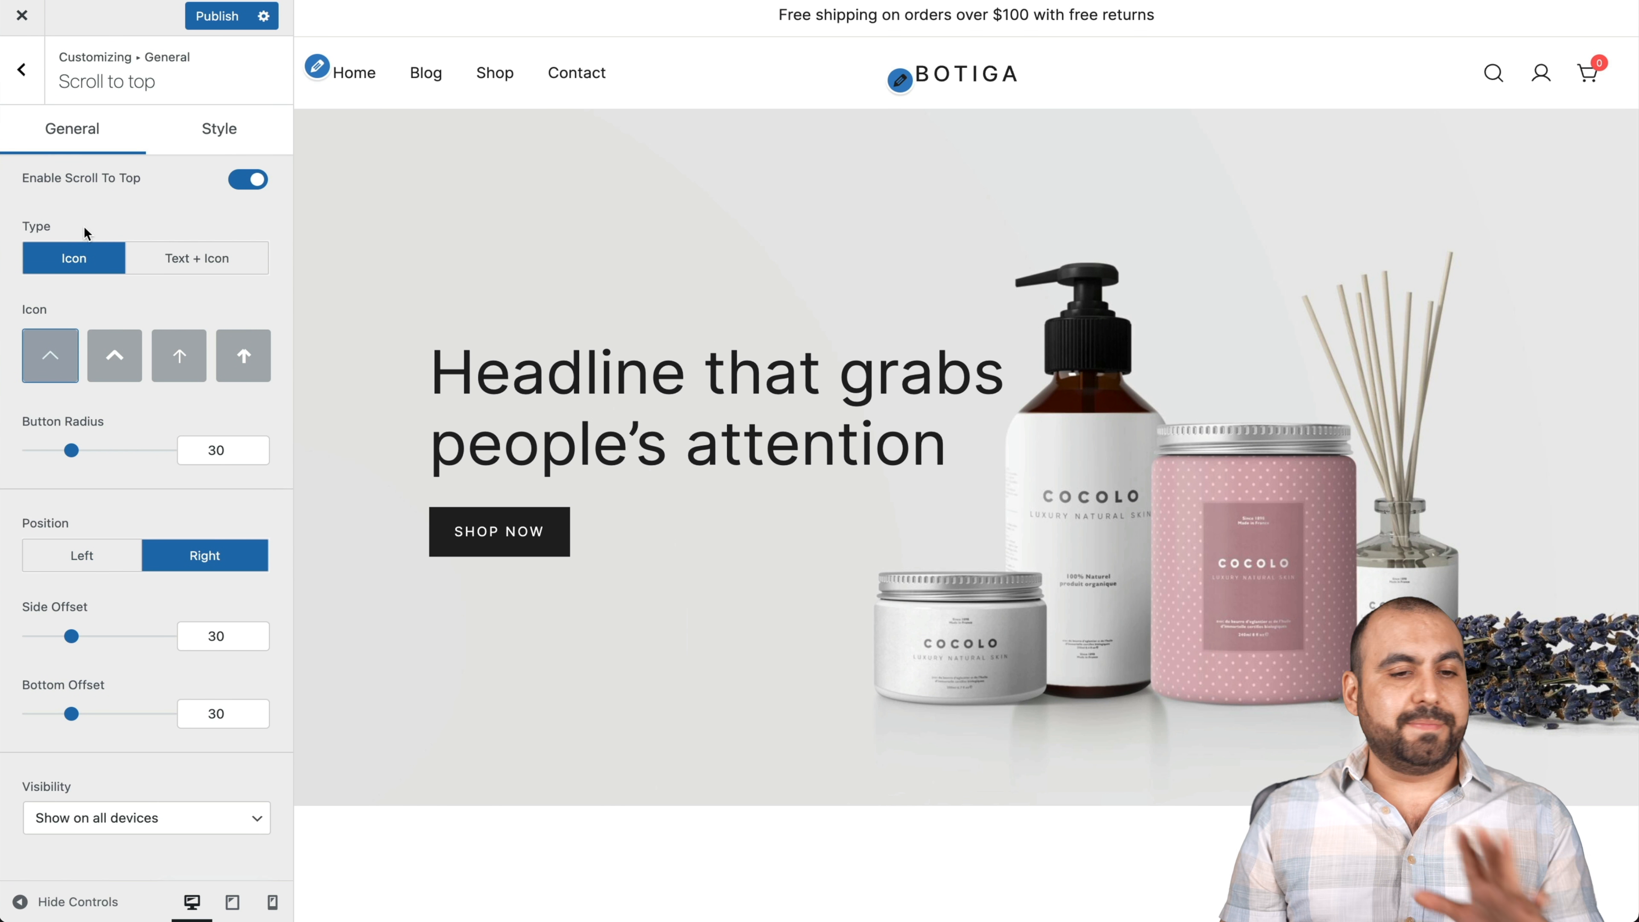
click(216, 133)
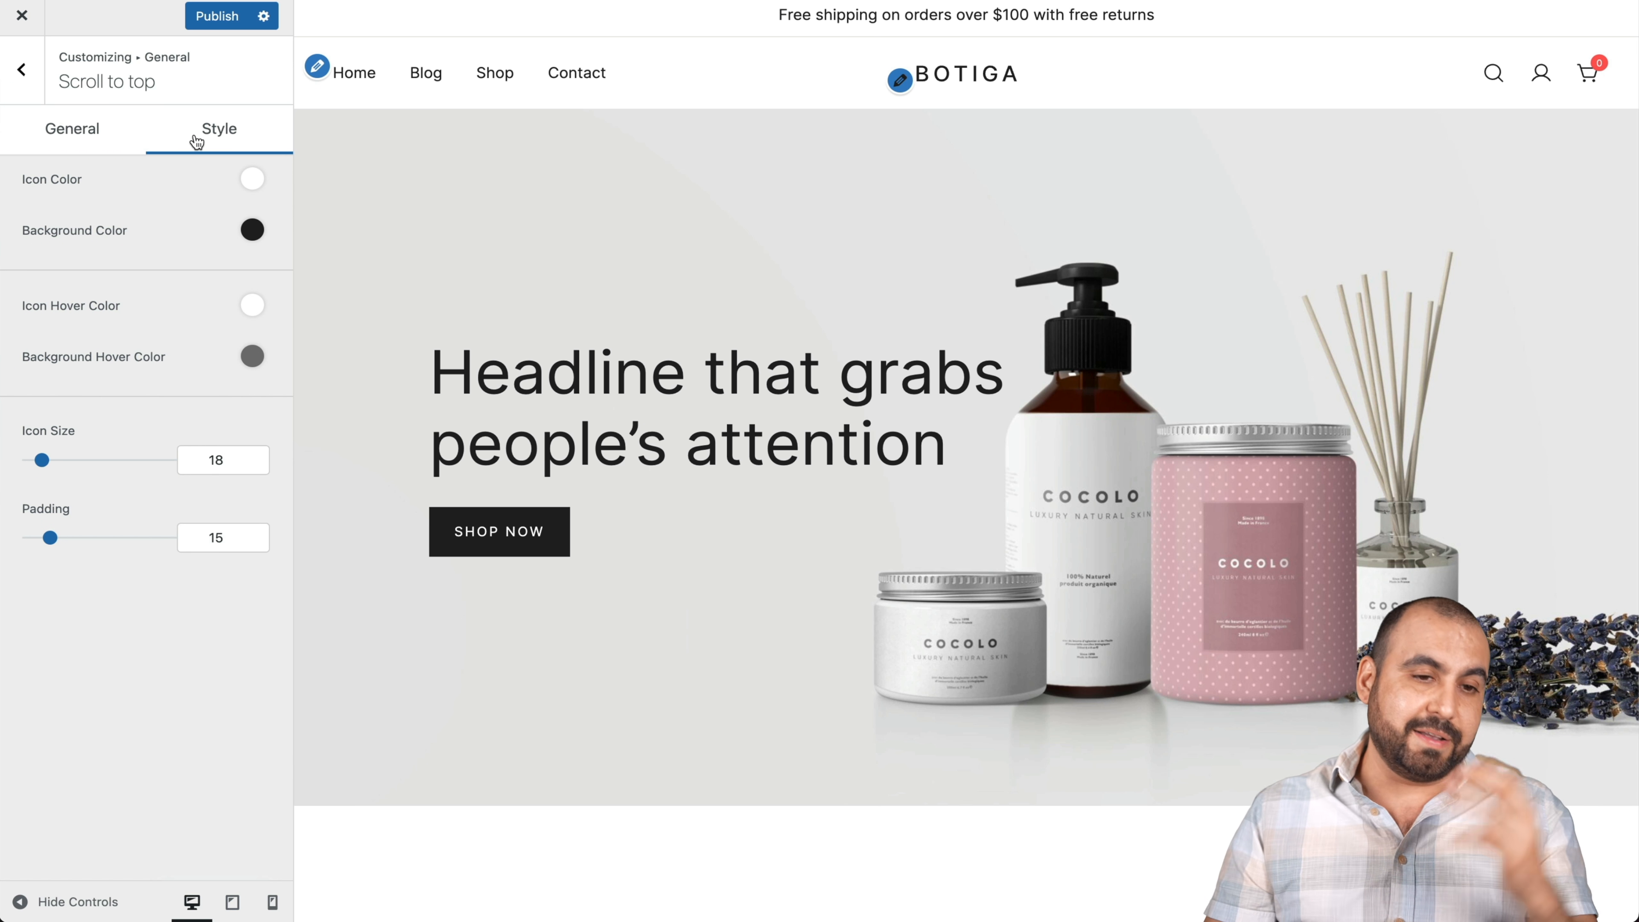
click(40, 94)
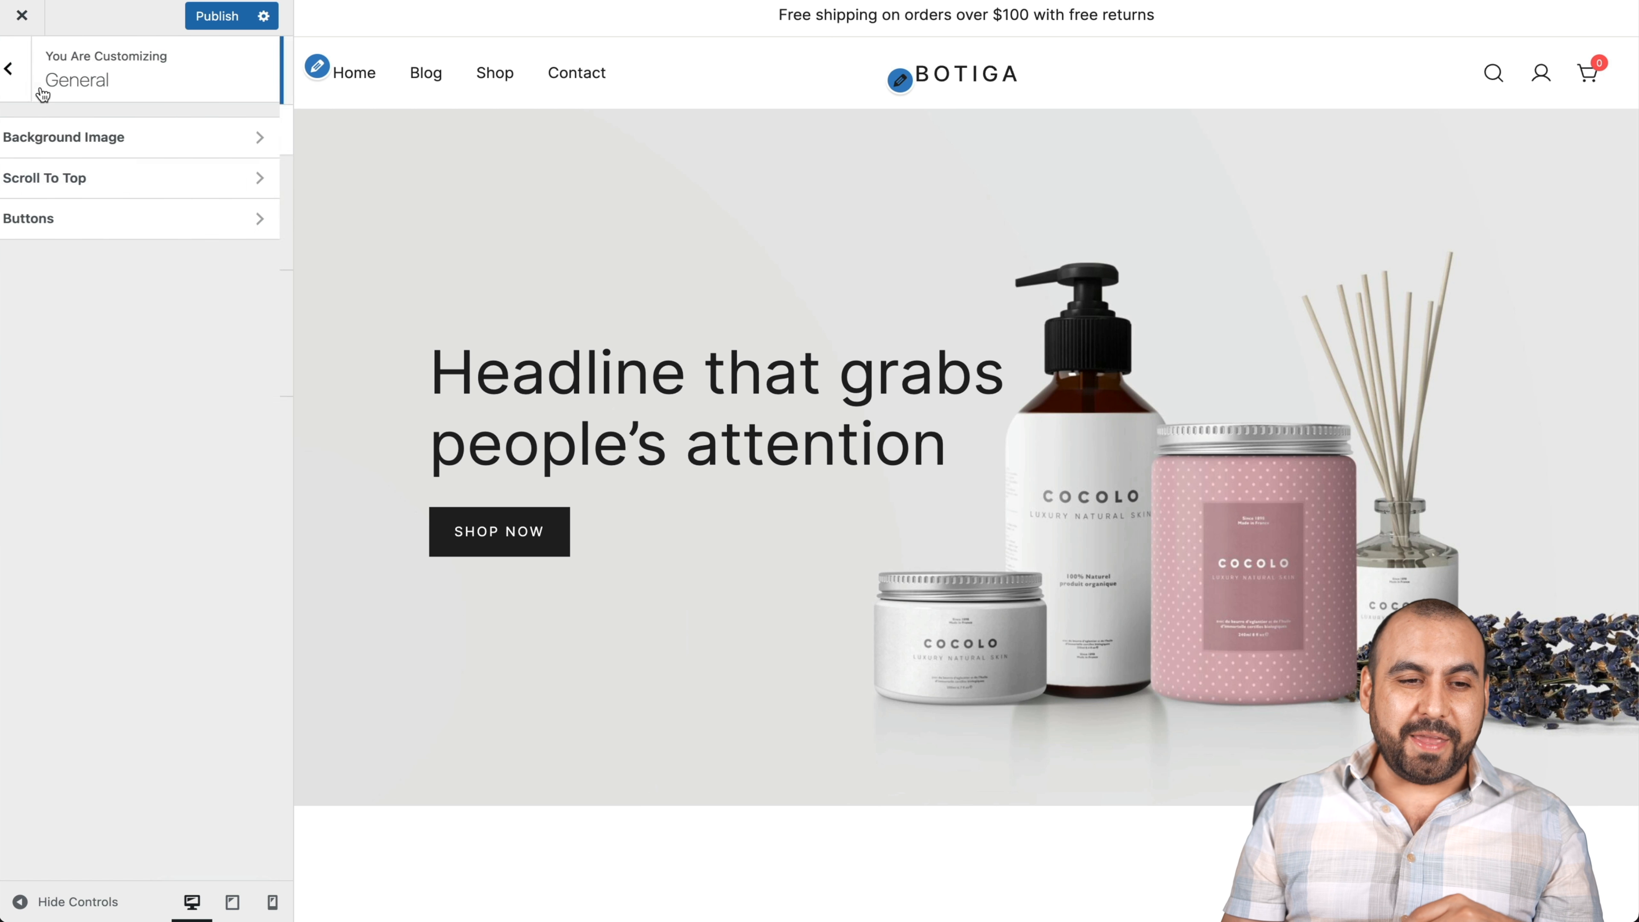
- In the general button settings, try a top/bottom padding of 25, set it to 14, and leave the button radius at 0
click(88, 220)
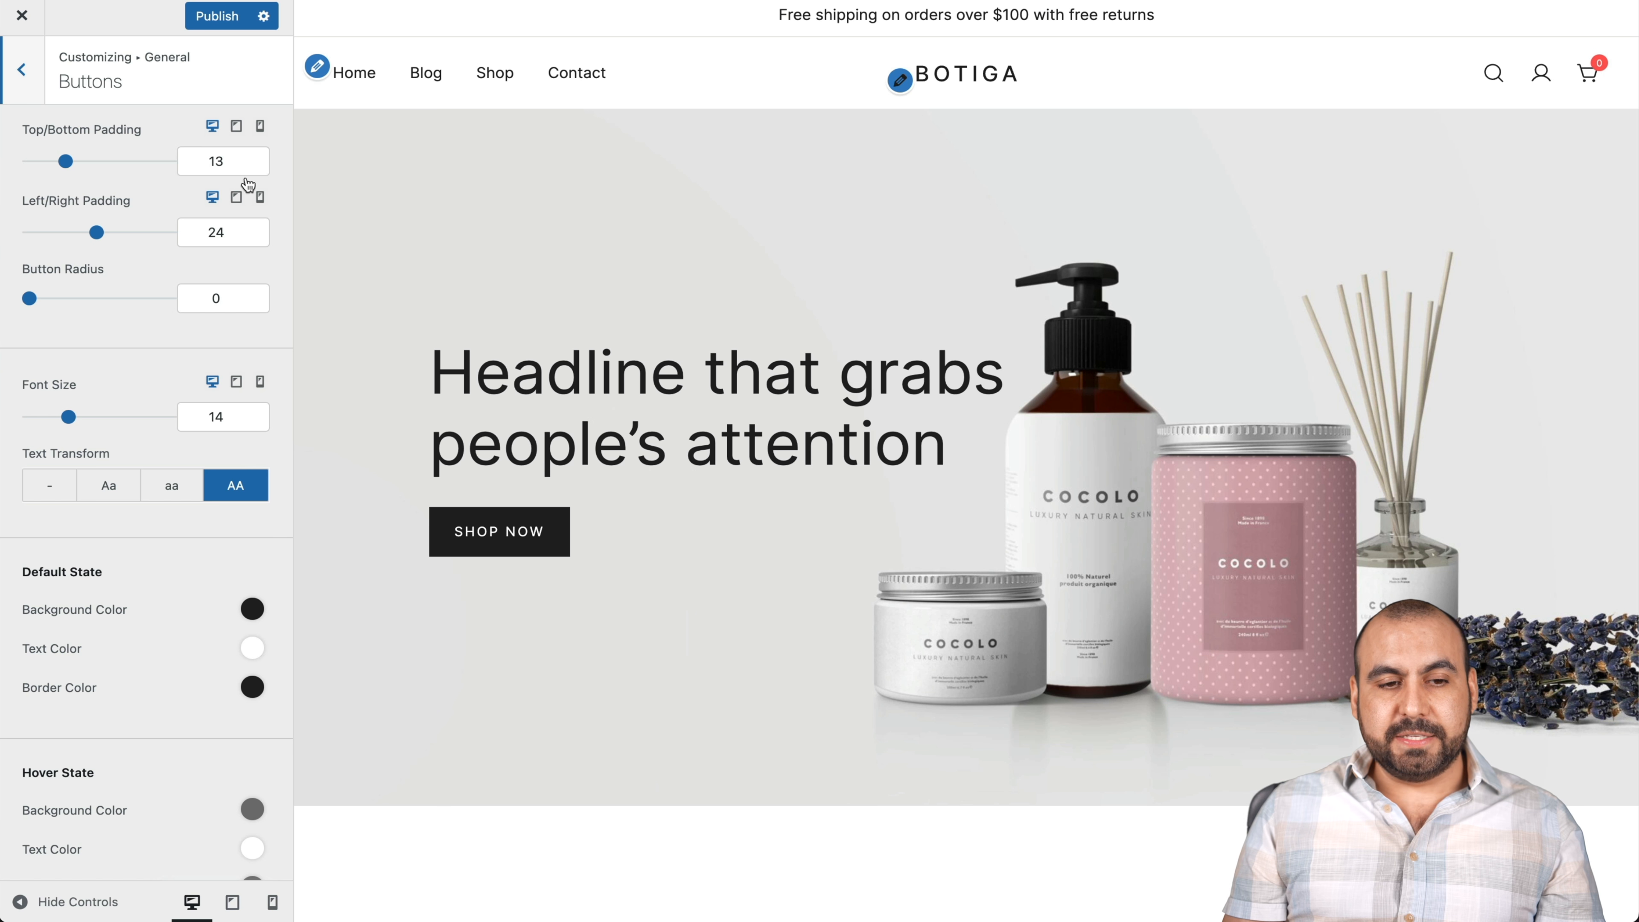
drag(66, 161, 99, 161)
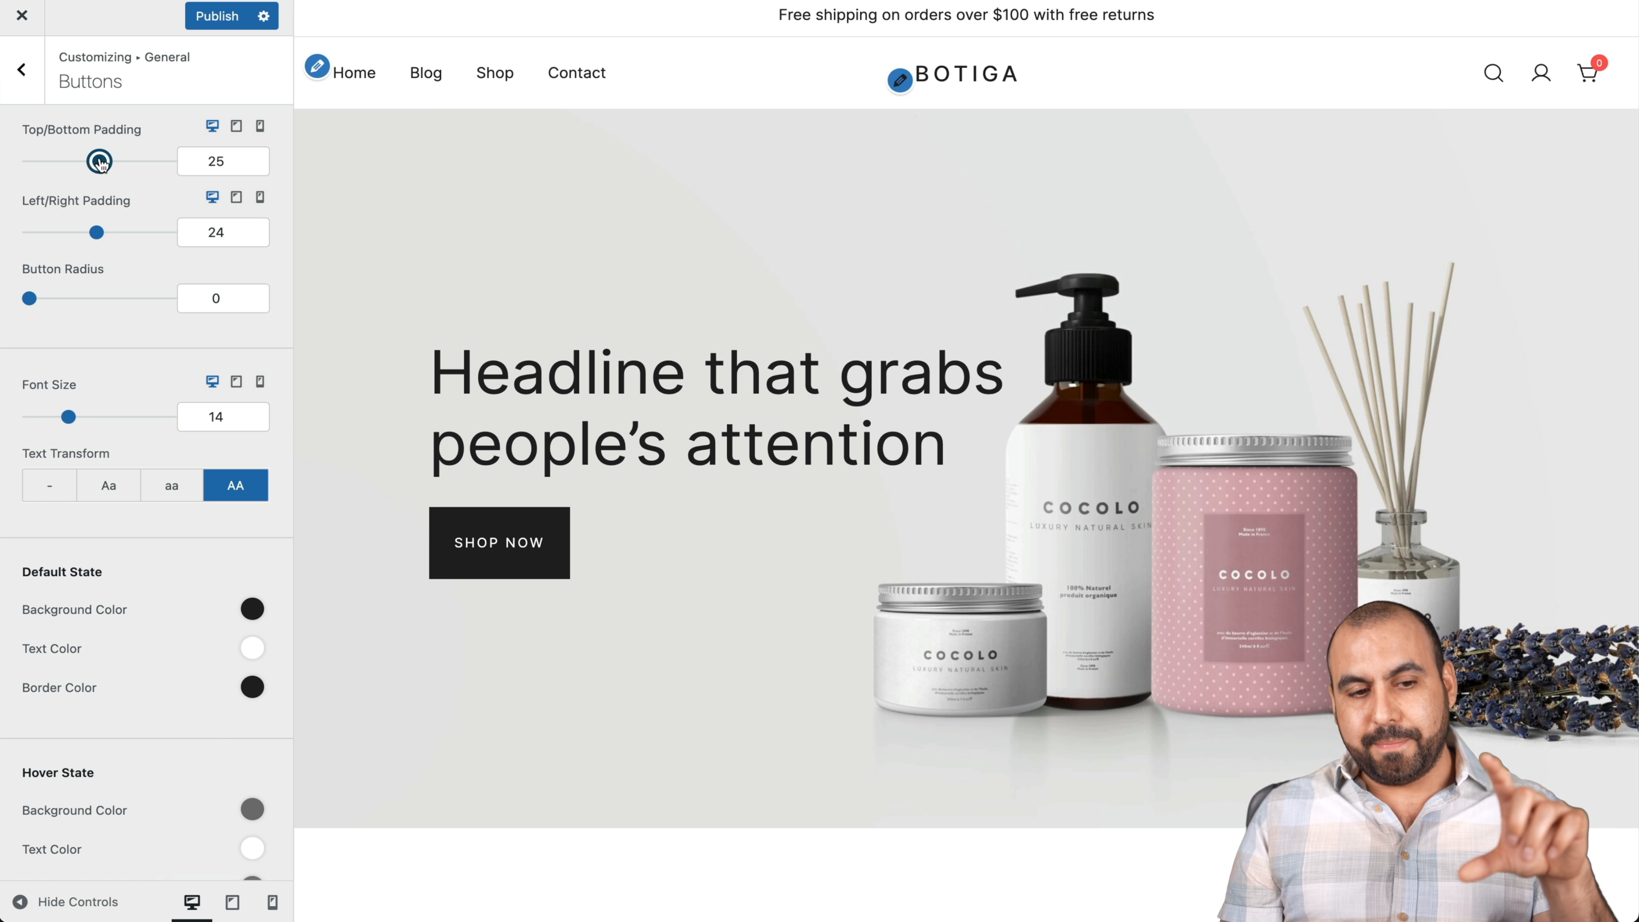
drag(99, 161, 68, 161)
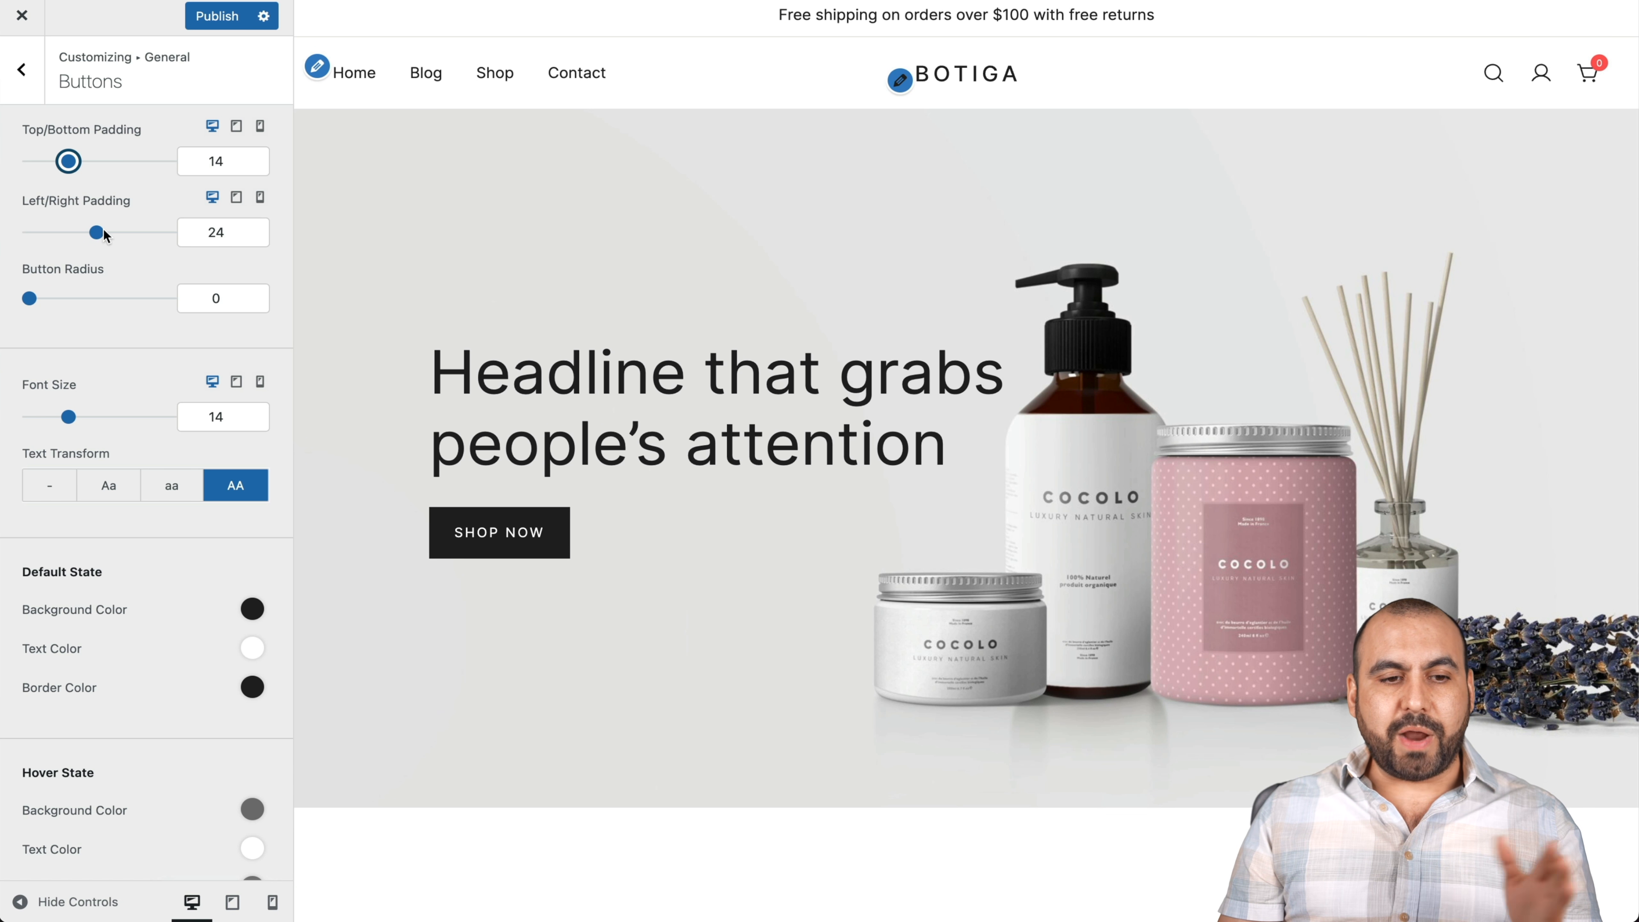
mouse_move(29, 298)
mouse_down()
mouse_move(67, 304)
mouse_move(19, 305)
mouse_up()
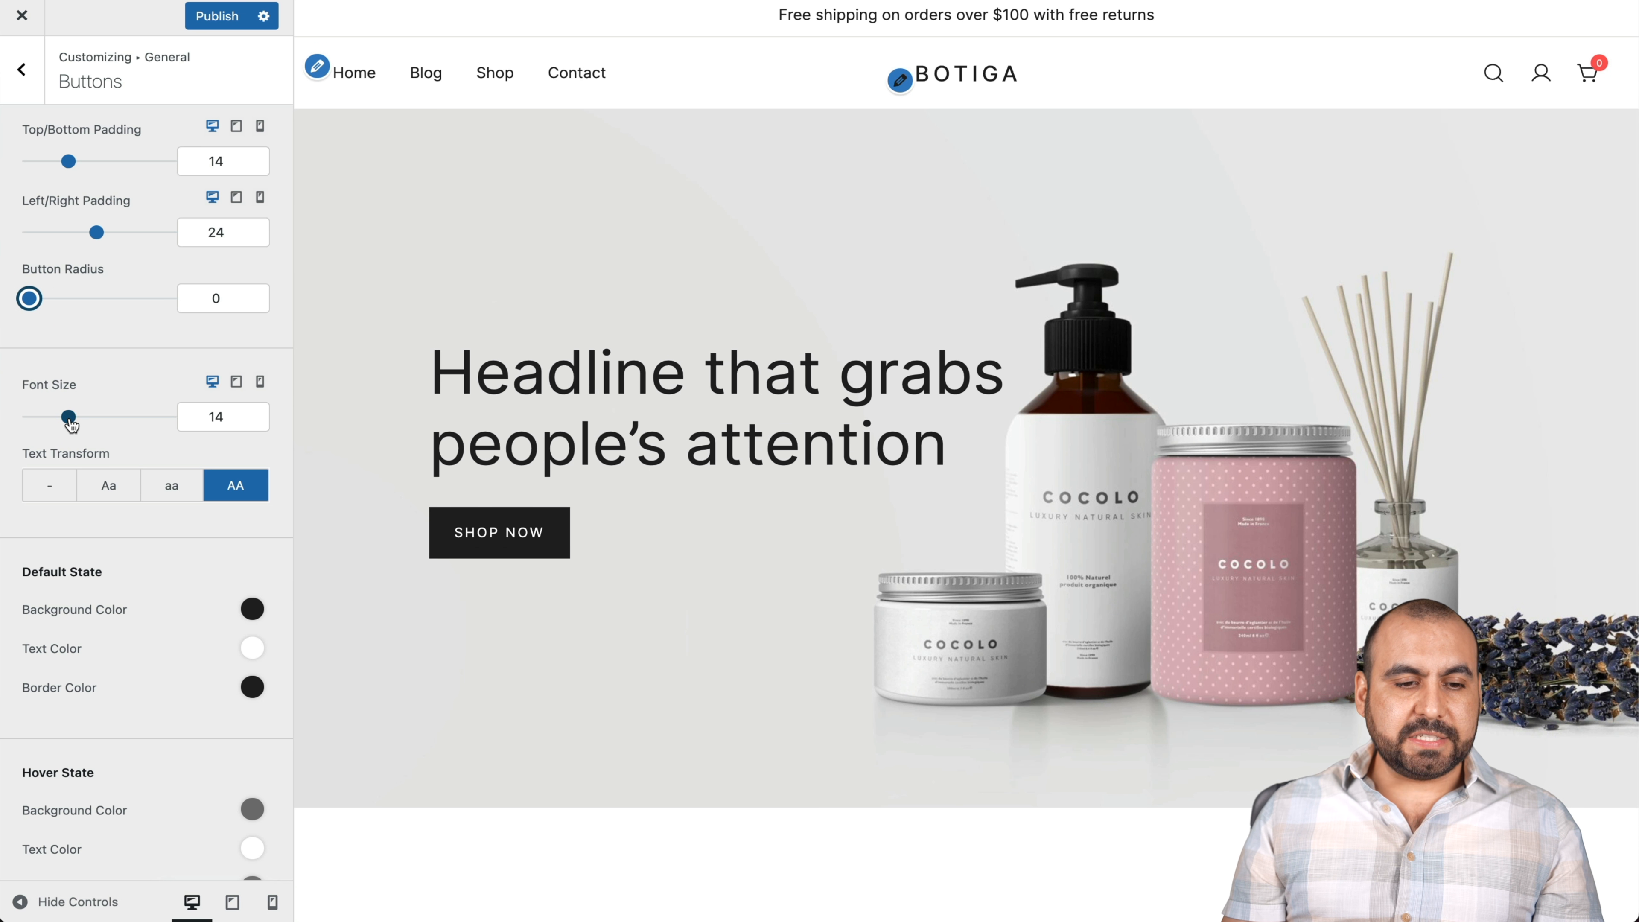
- Keep the button font size at 14 and set the default-state button background color to pink #ed71b7
mouse_move(70, 419)
mouse_down()
mouse_move(88, 419)
mouse_move(69, 418)
mouse_up()
scroll(142, 484, down, 2)
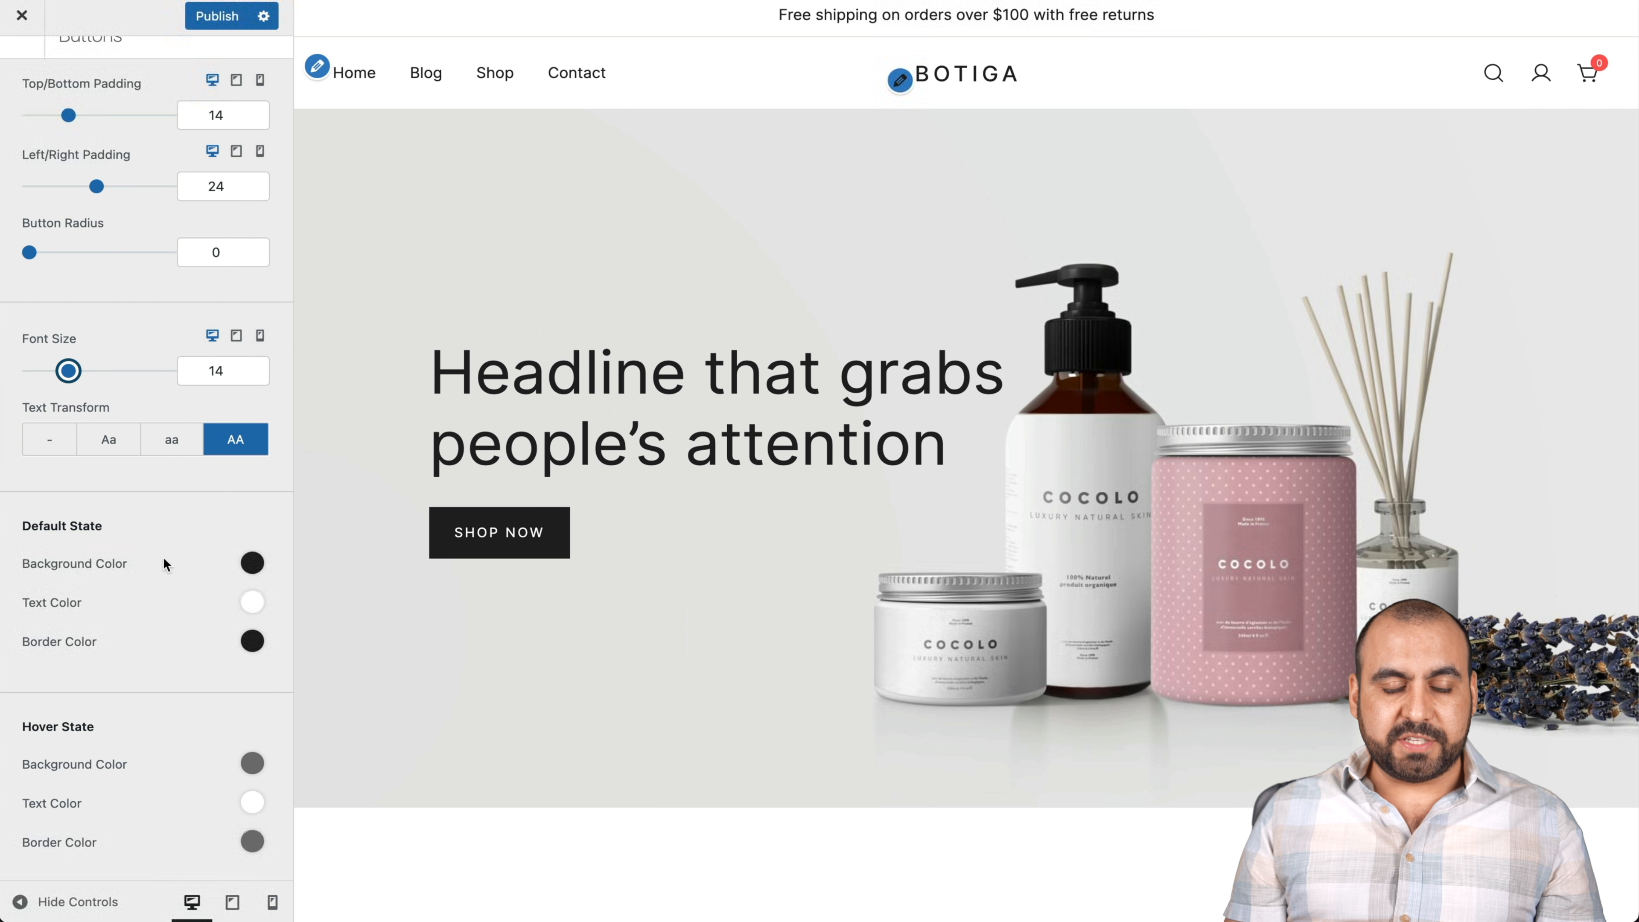
click(252, 563)
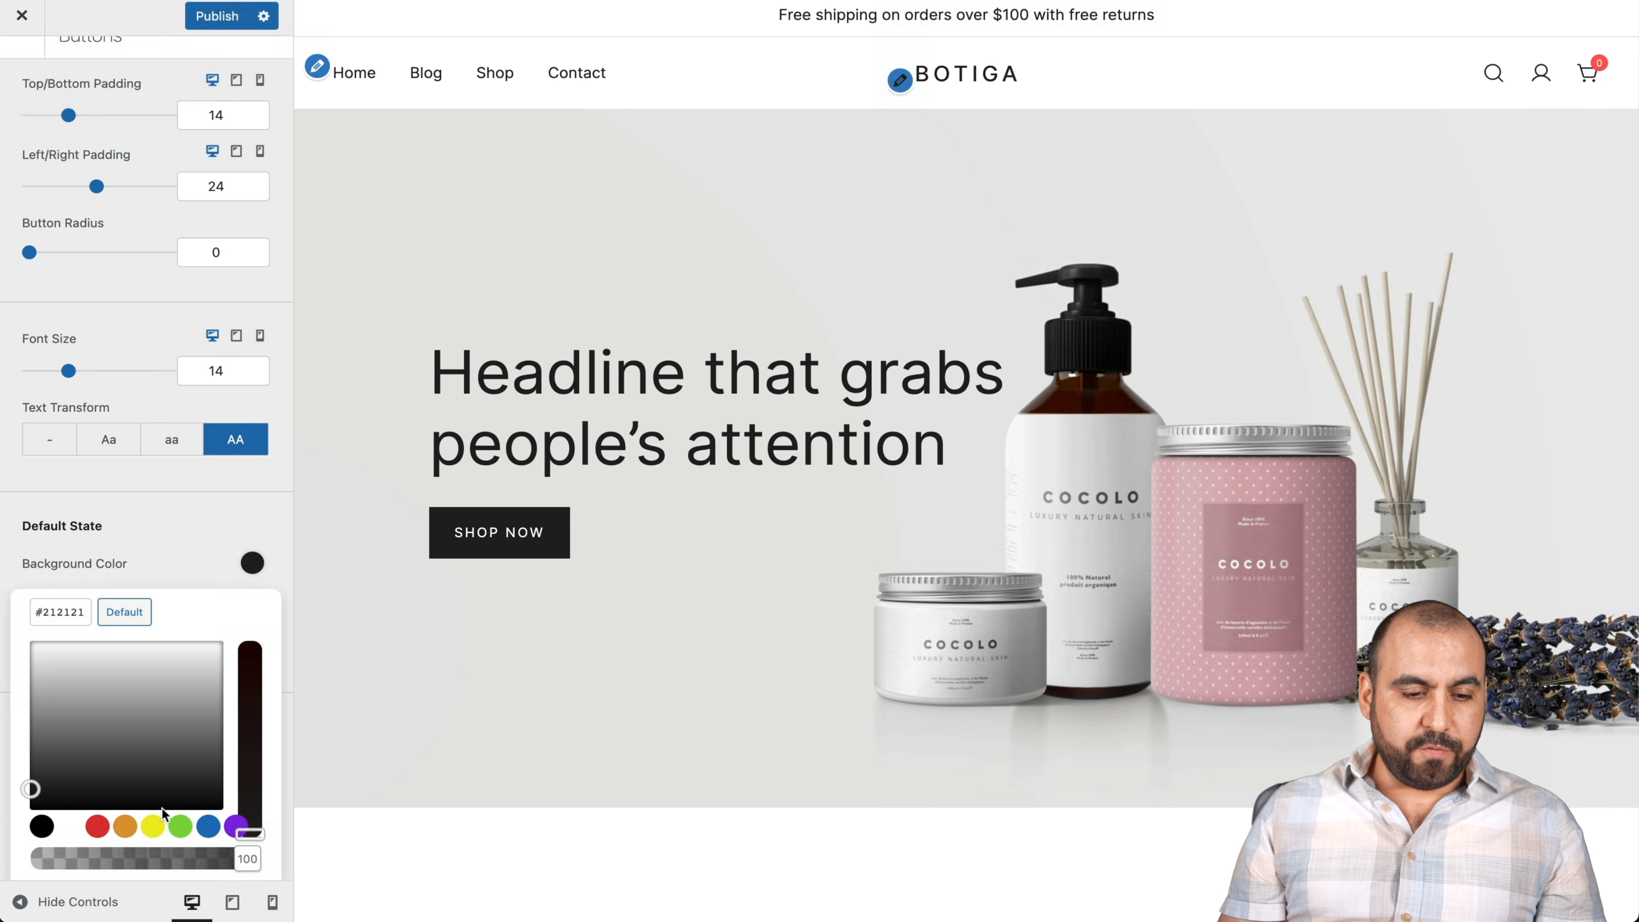
click(125, 827)
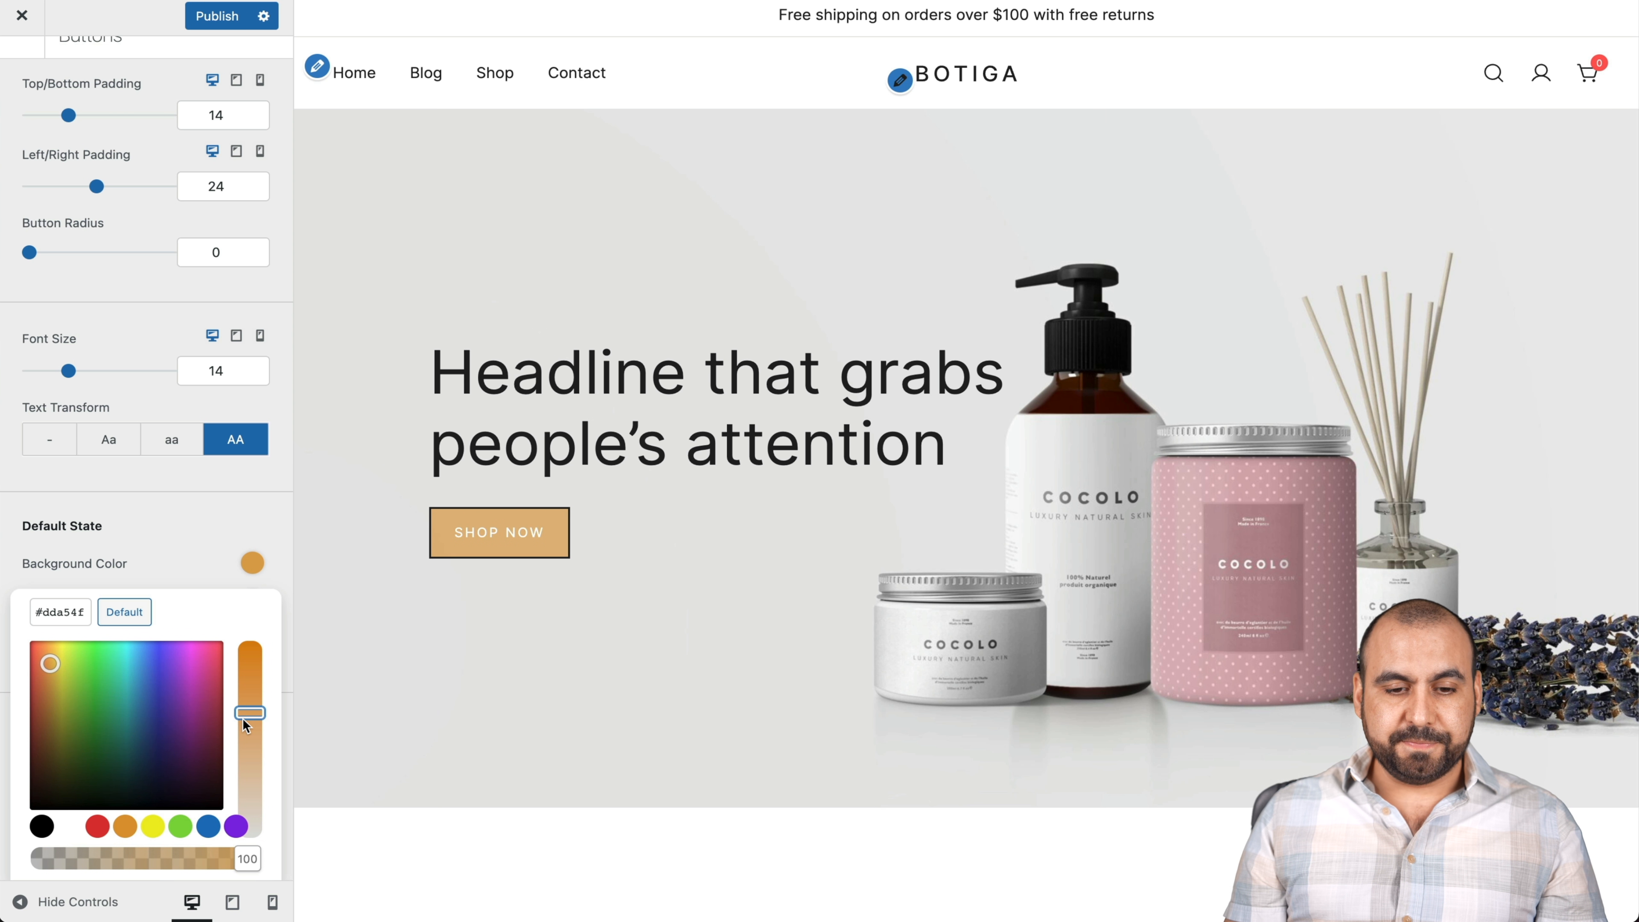
click(245, 739)
click(206, 652)
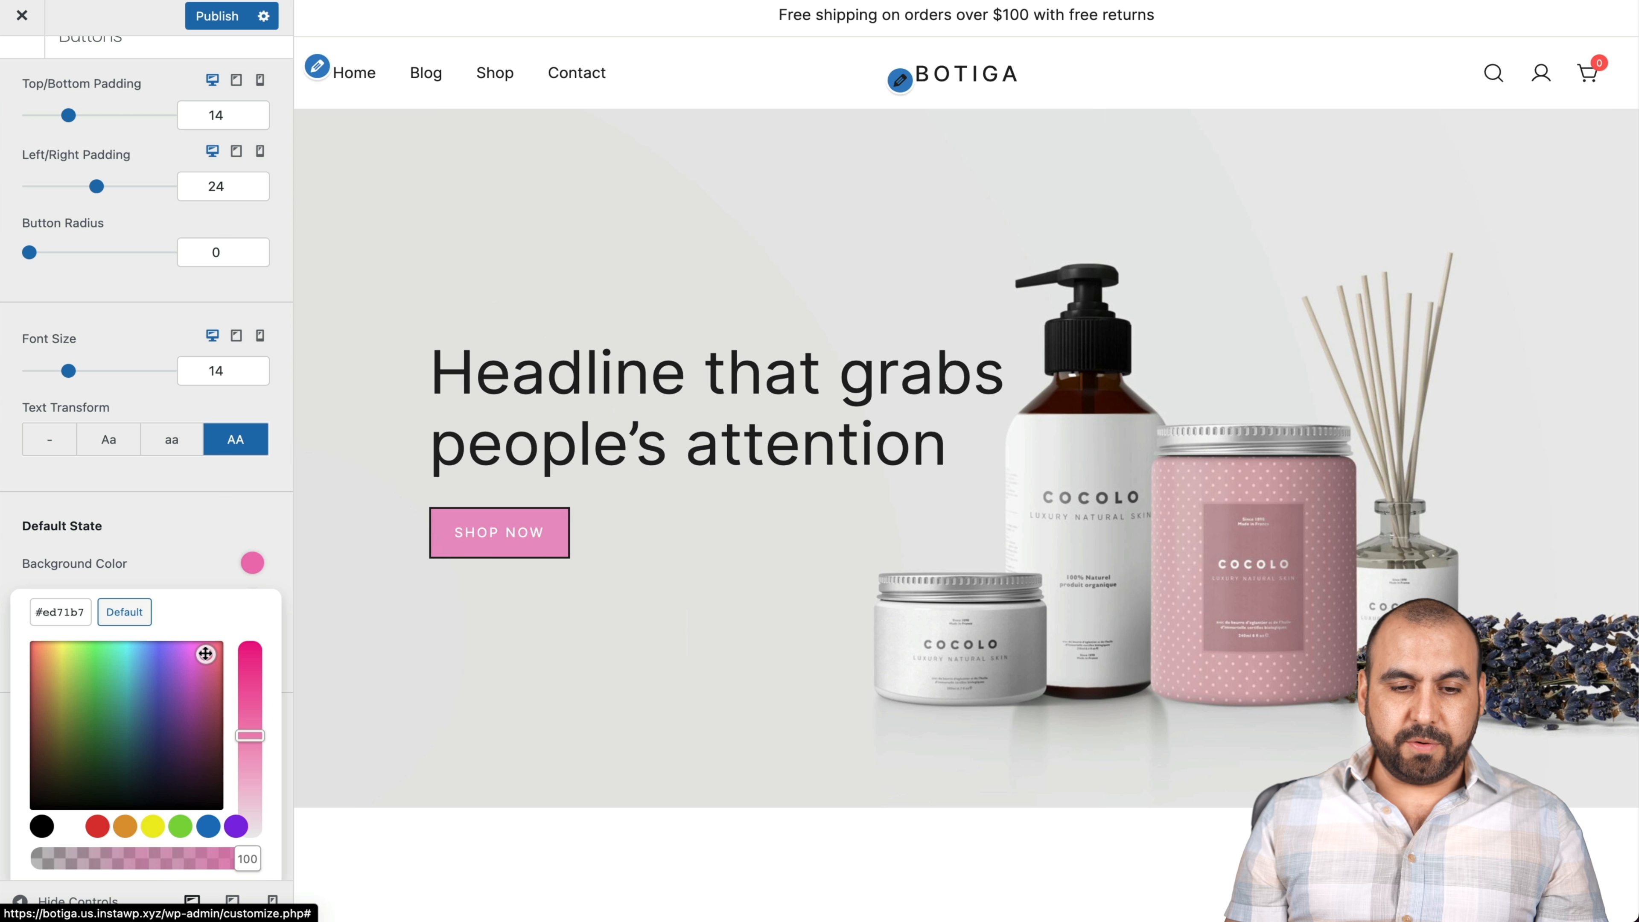
click(163, 551)
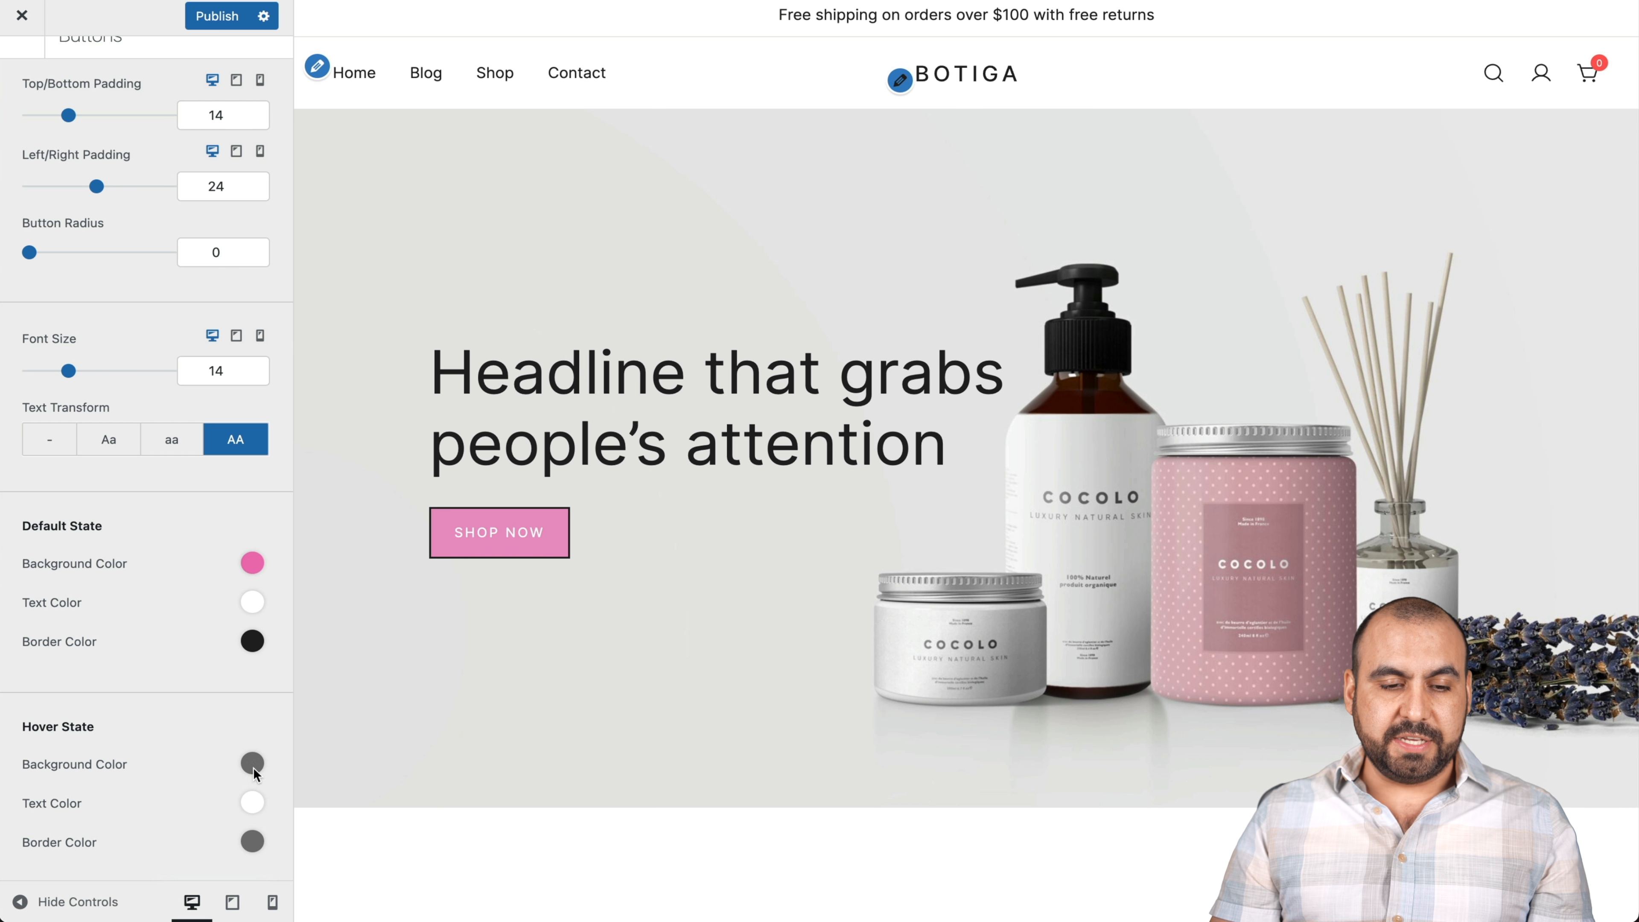
scroll(149, 491, up, 2)
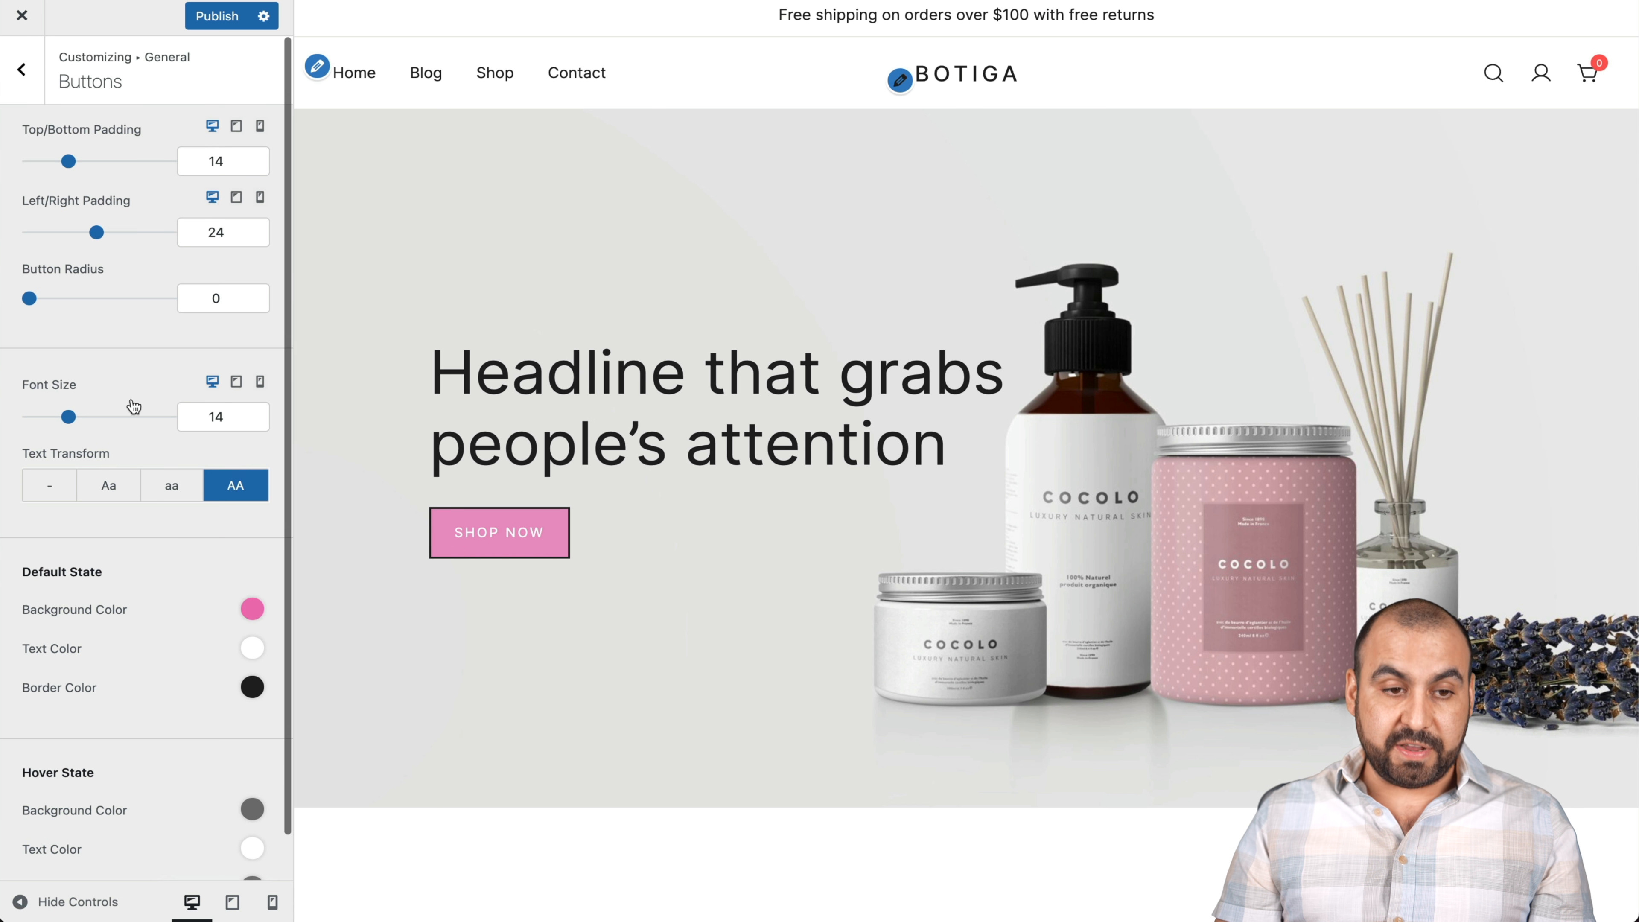
- In the header's site identity settings, replace the logo with favicon.png from the media library, accepting the proposed crop
click(26, 76)
click(22, 71)
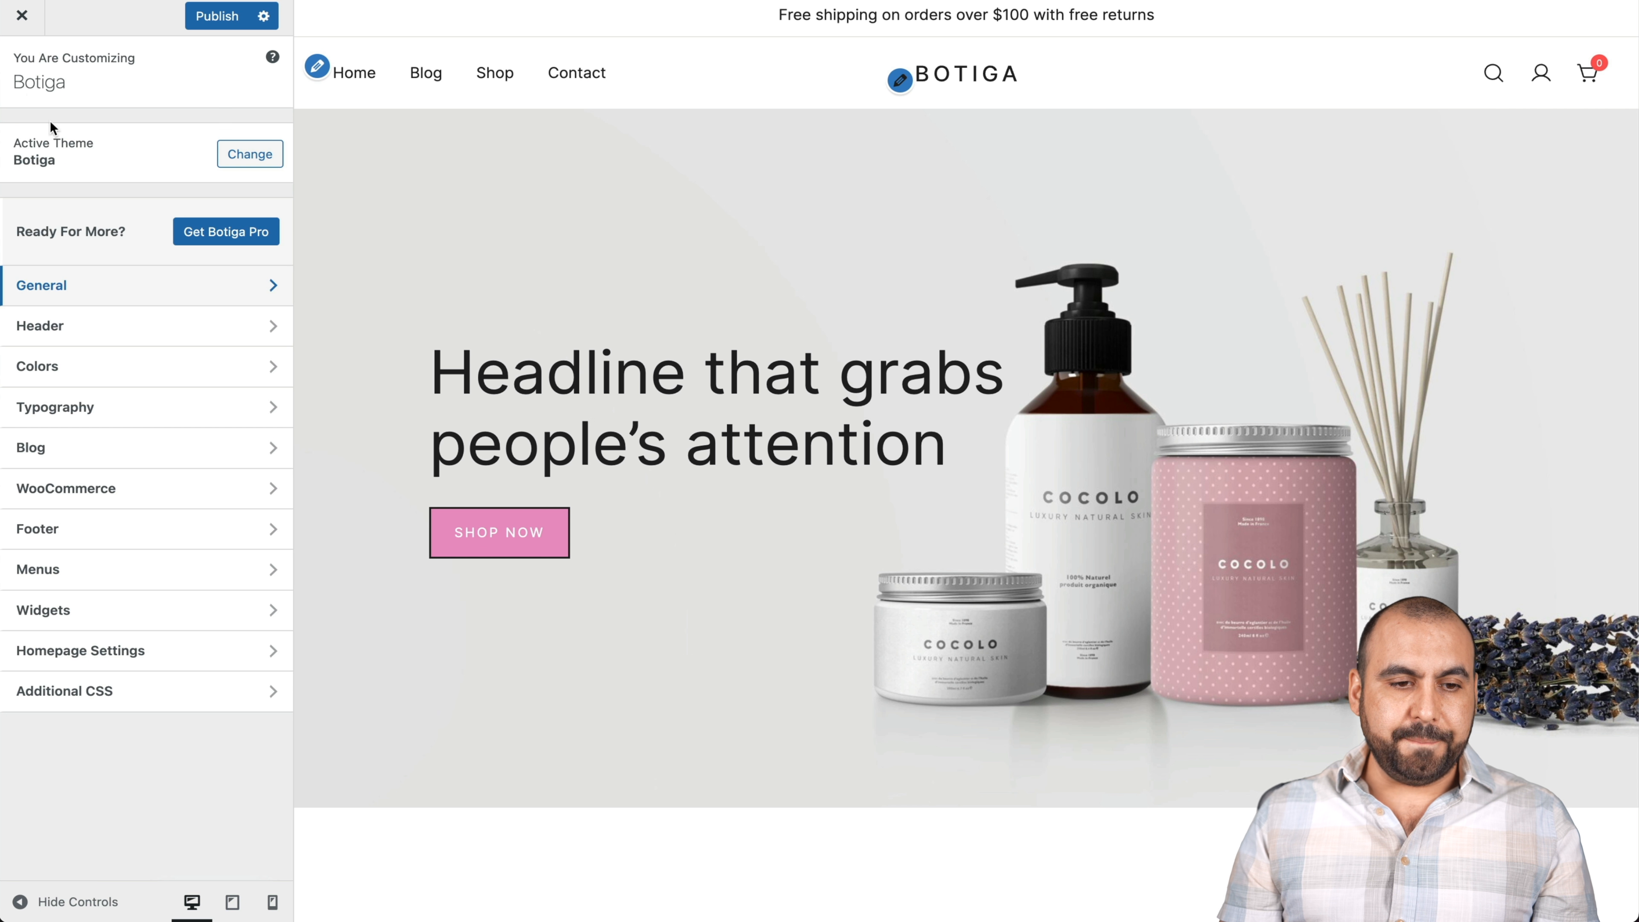
click(121, 322)
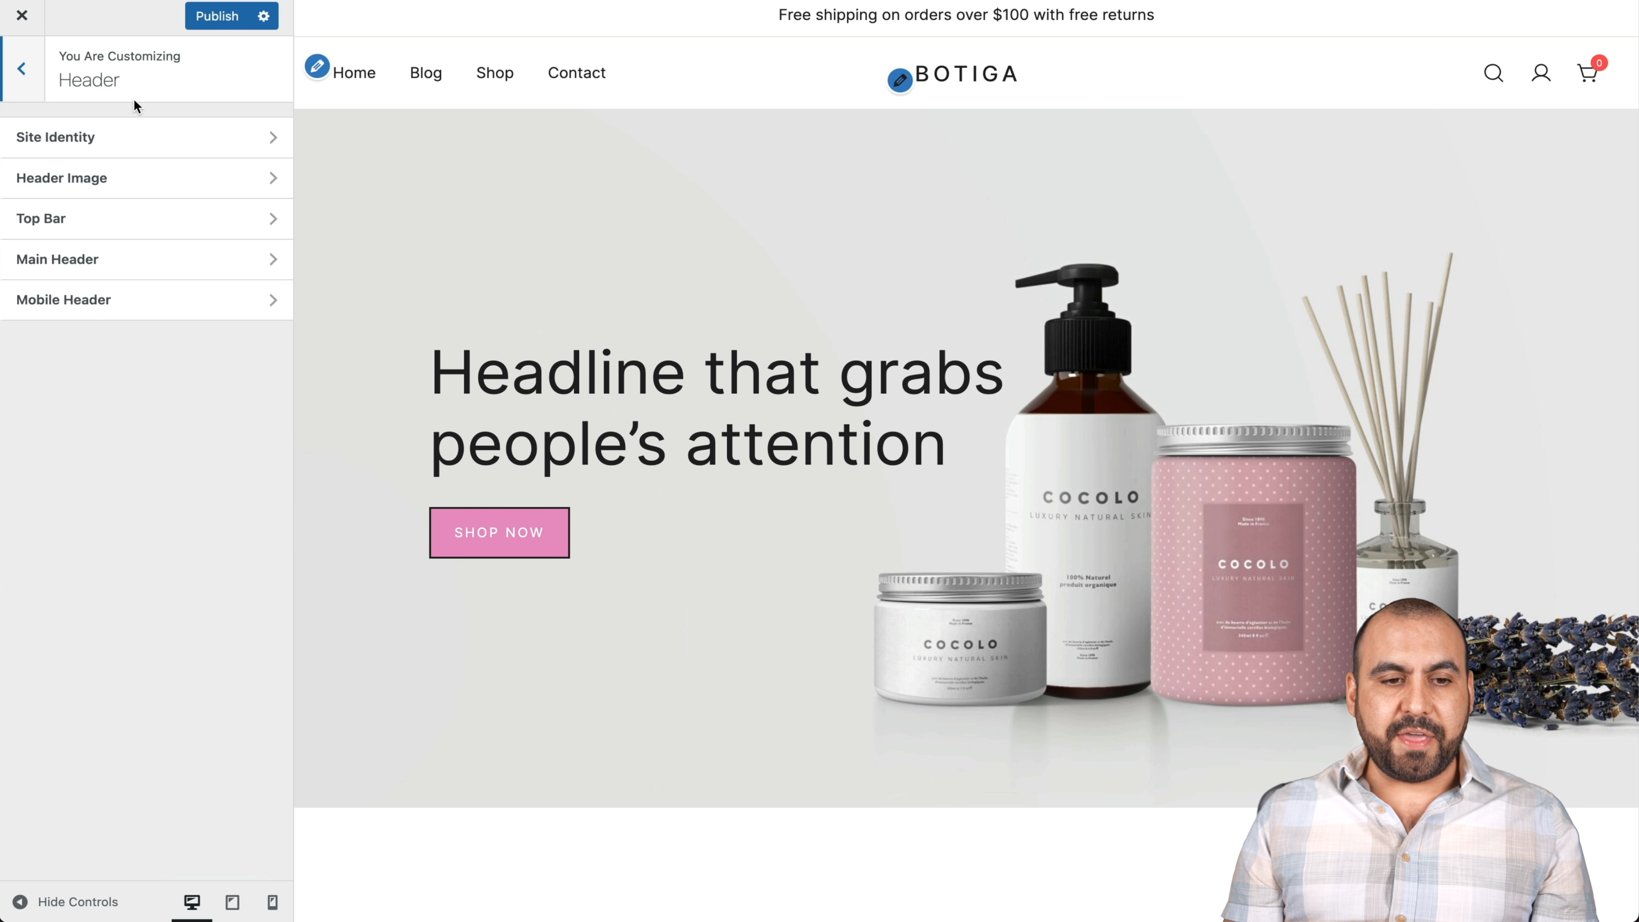
click(148, 137)
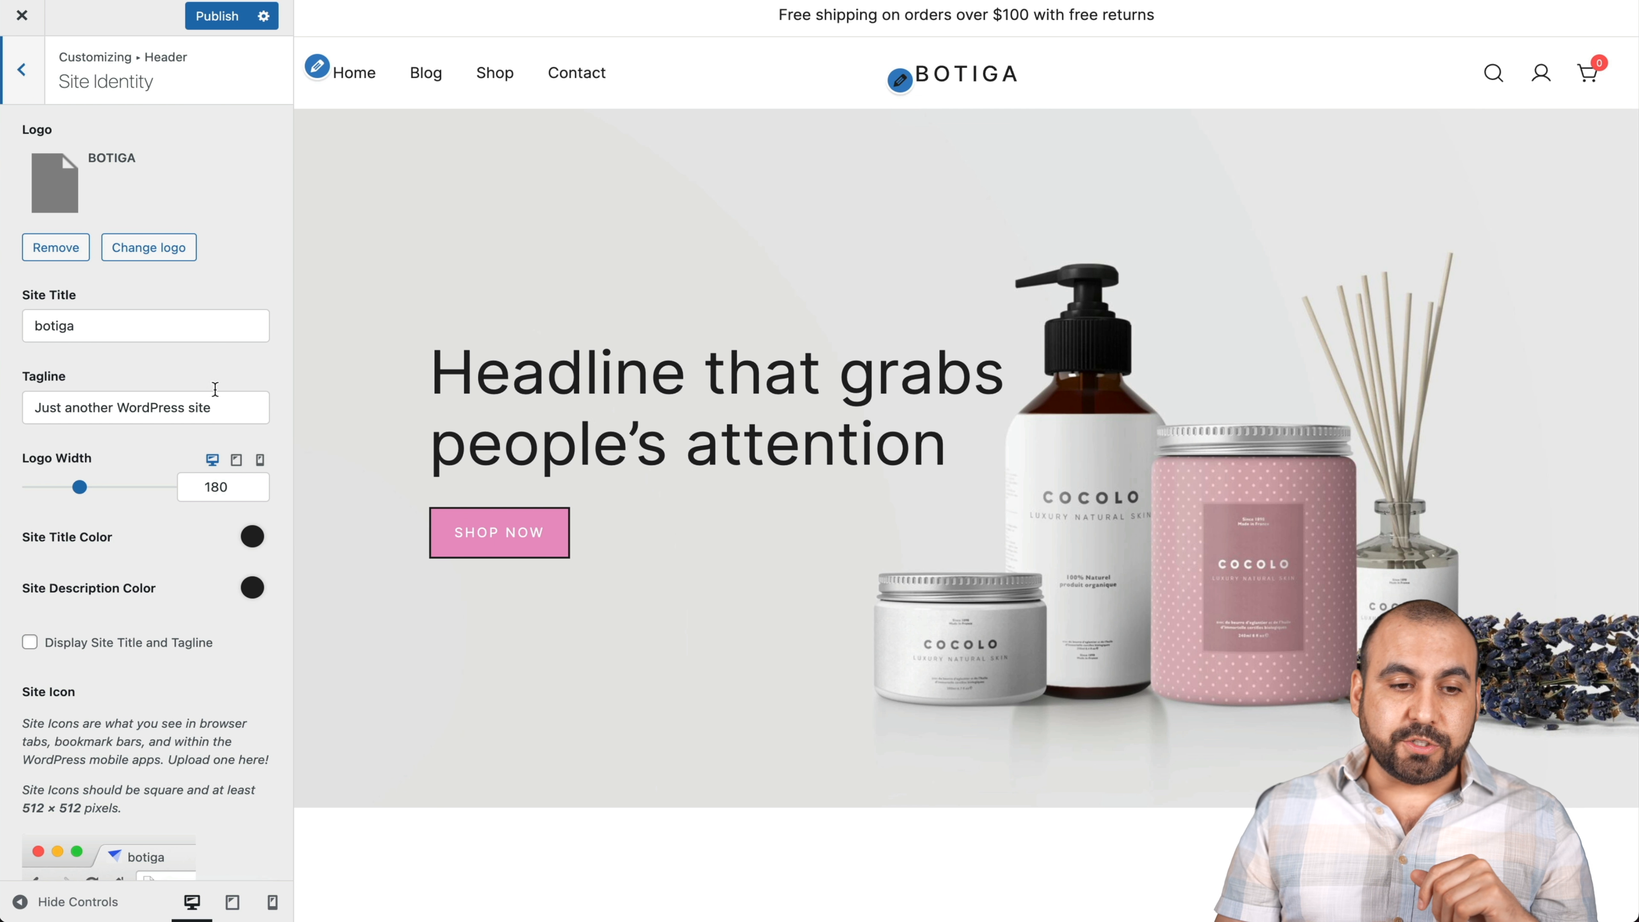
click(148, 252)
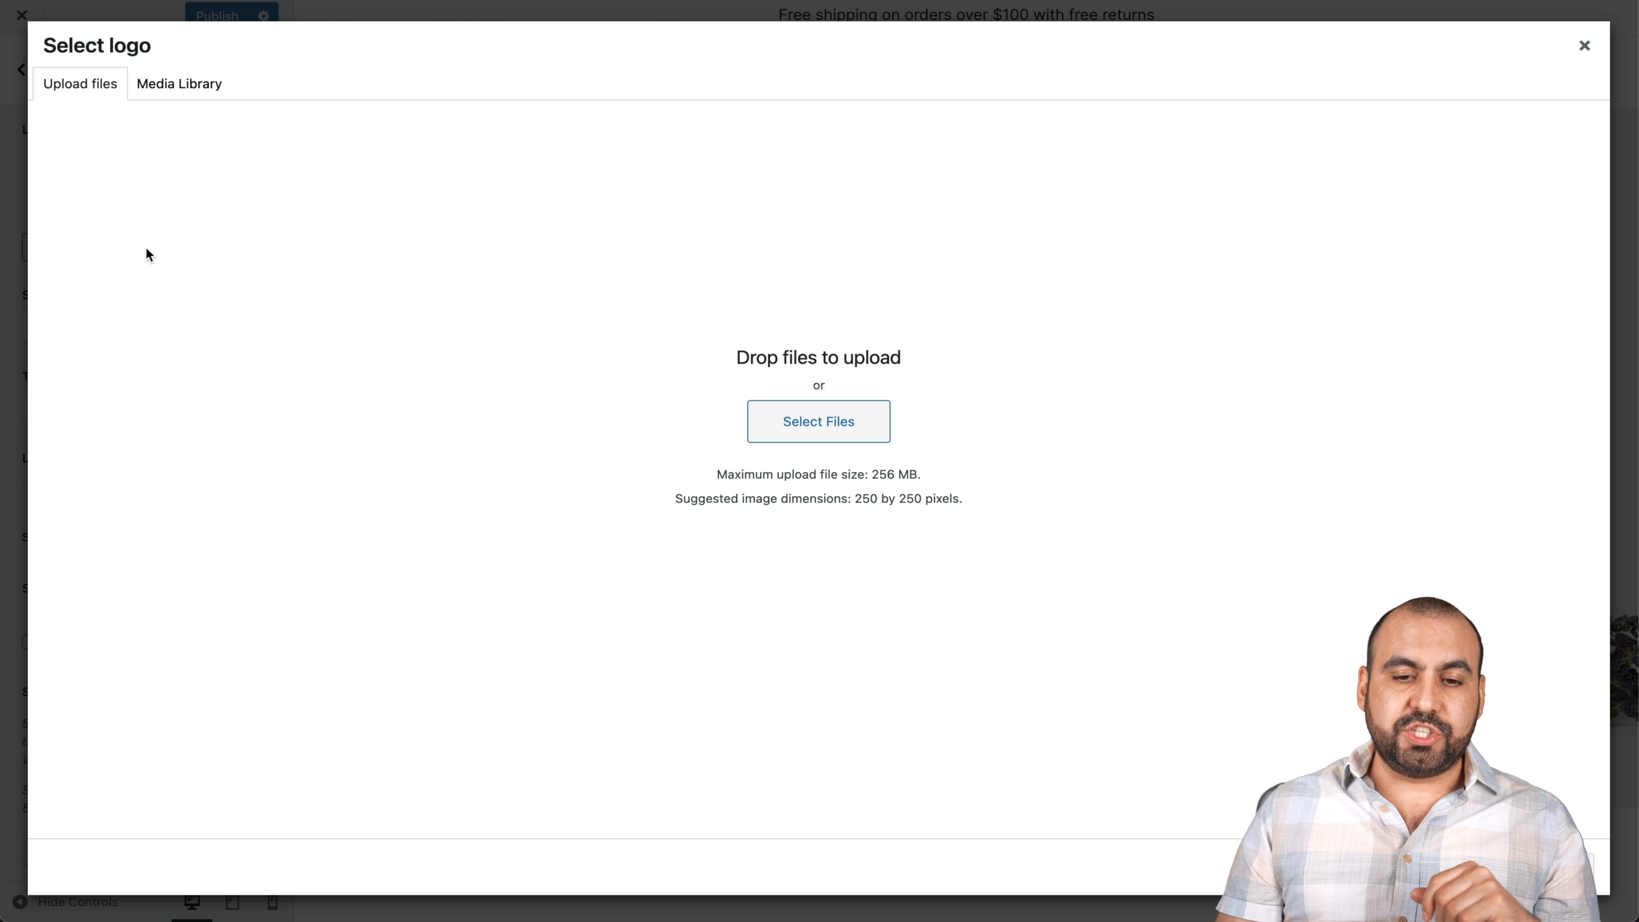
click(798, 421)
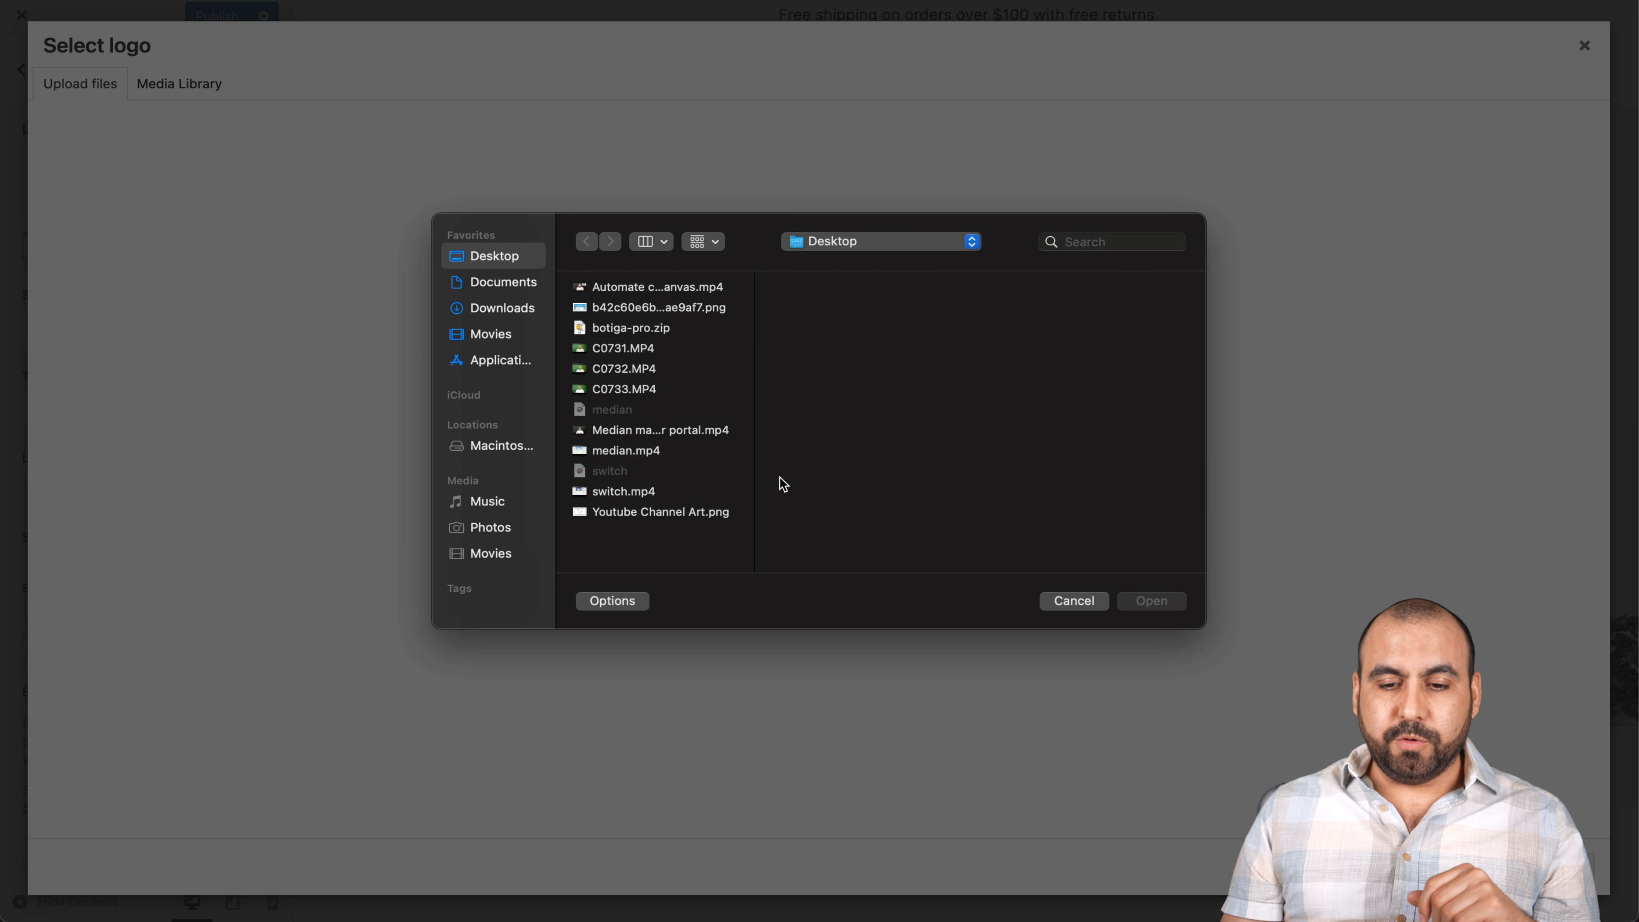
click(1075, 599)
click(210, 84)
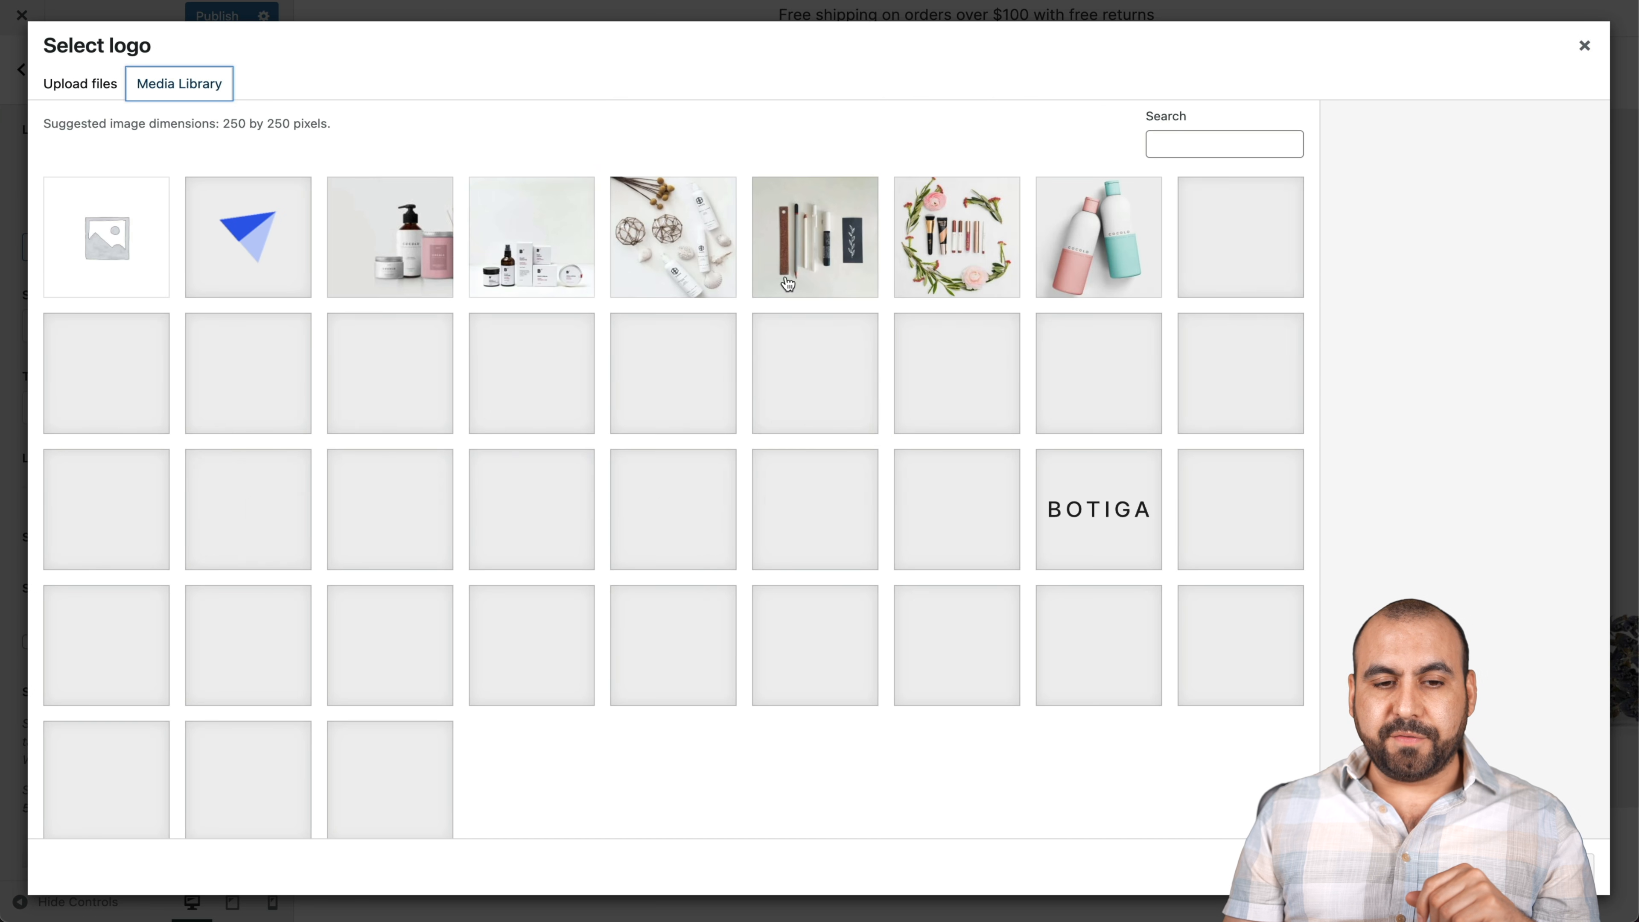
click(292, 203)
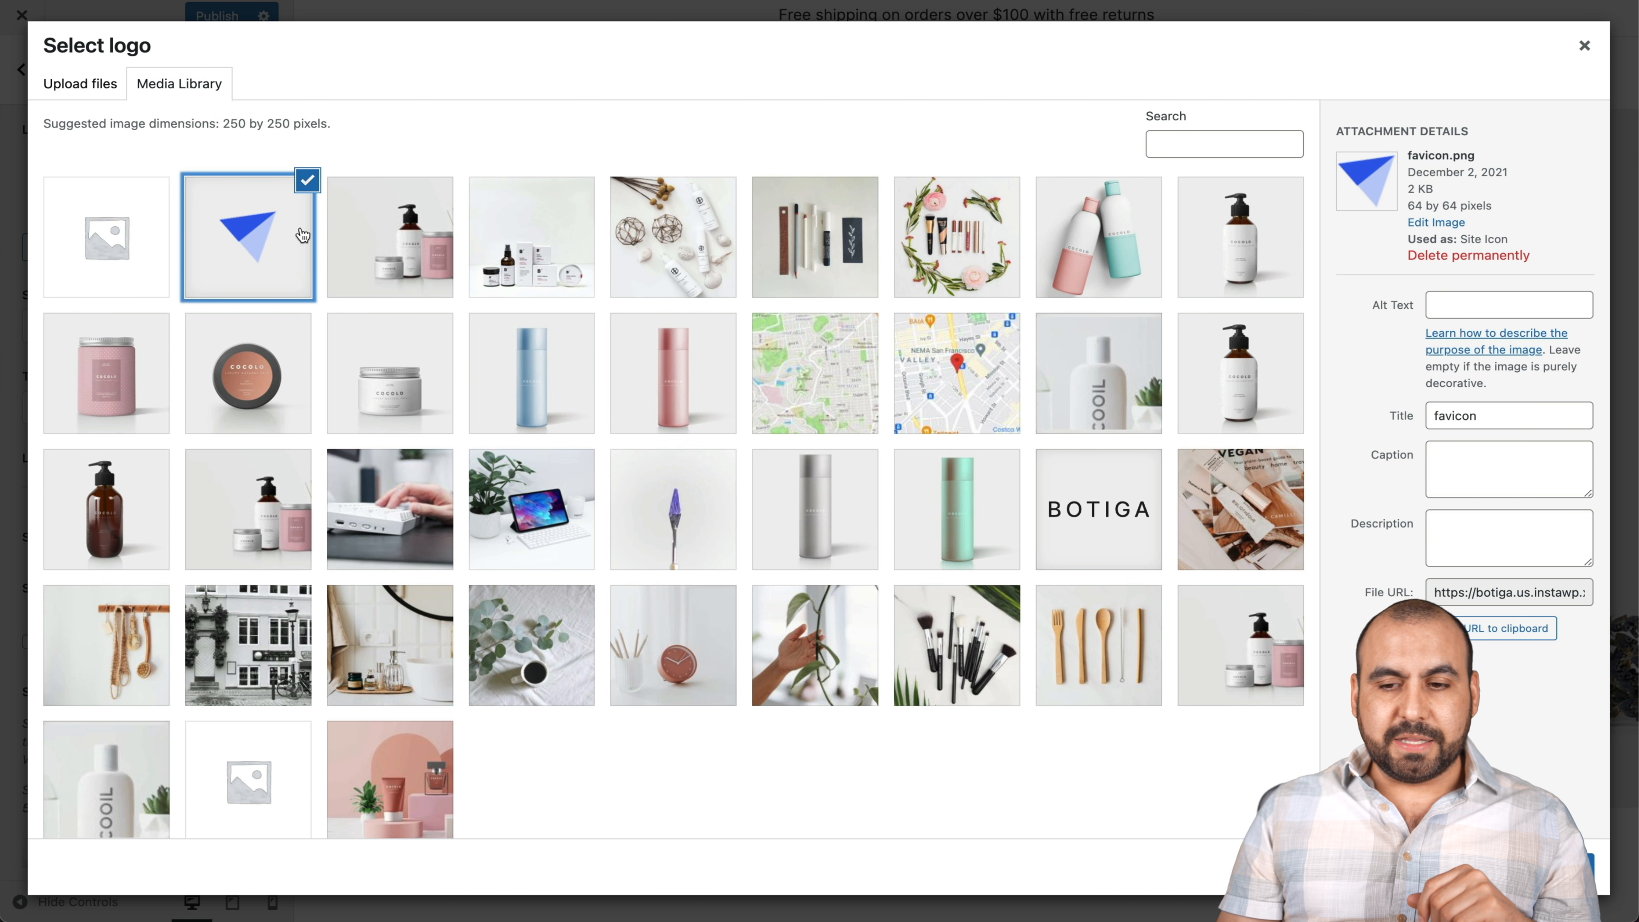
click(1554, 866)
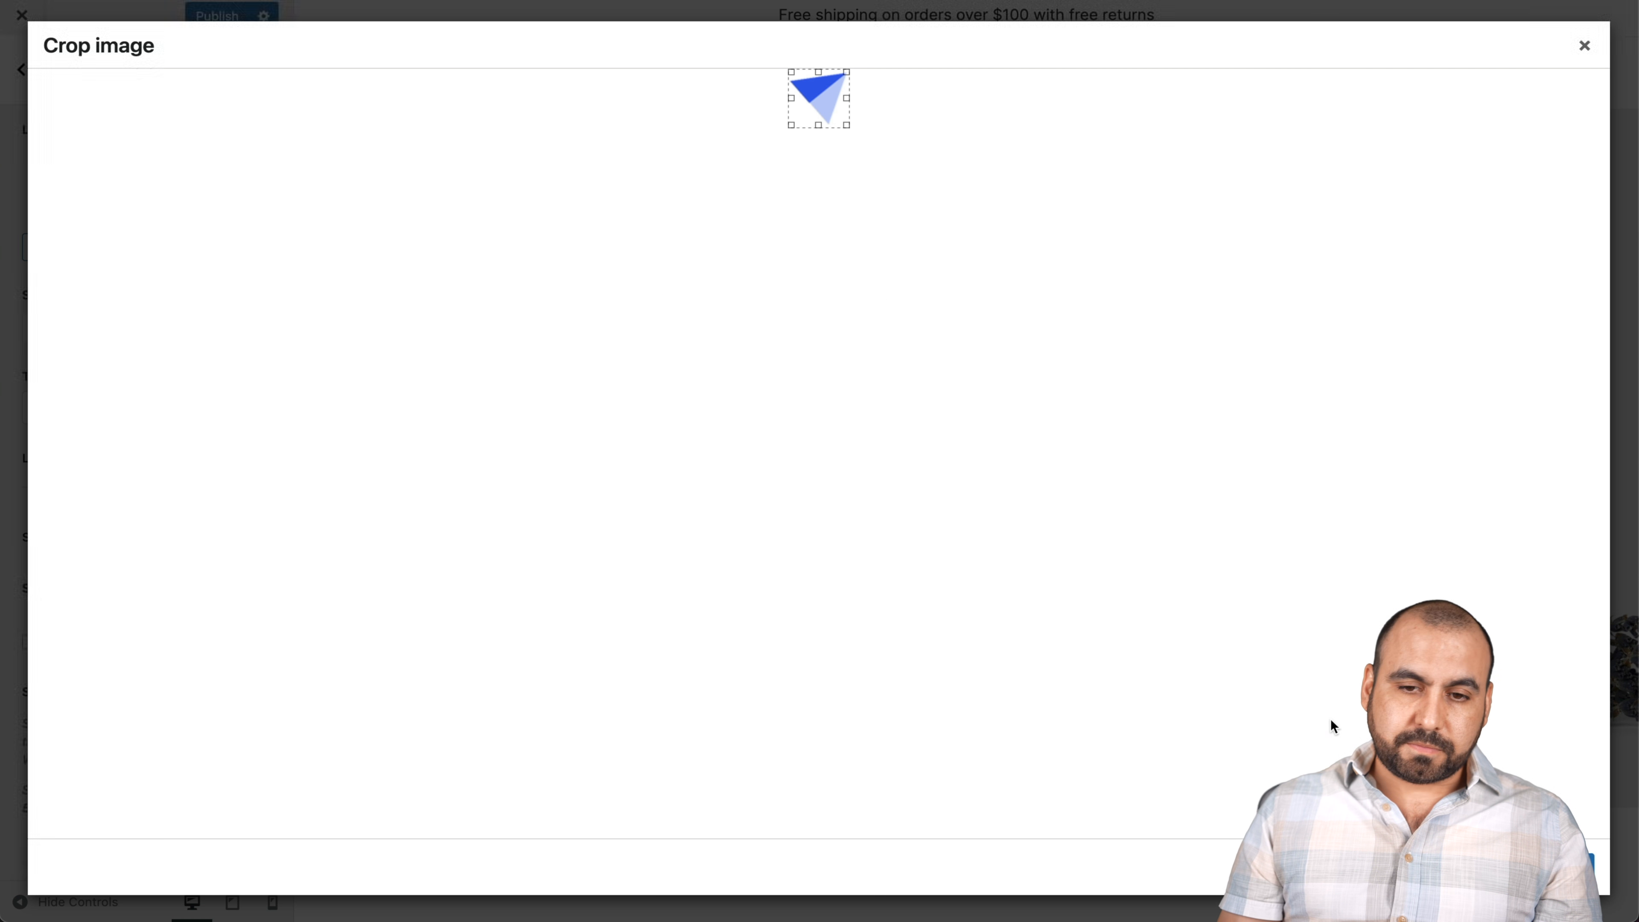
click(1555, 866)
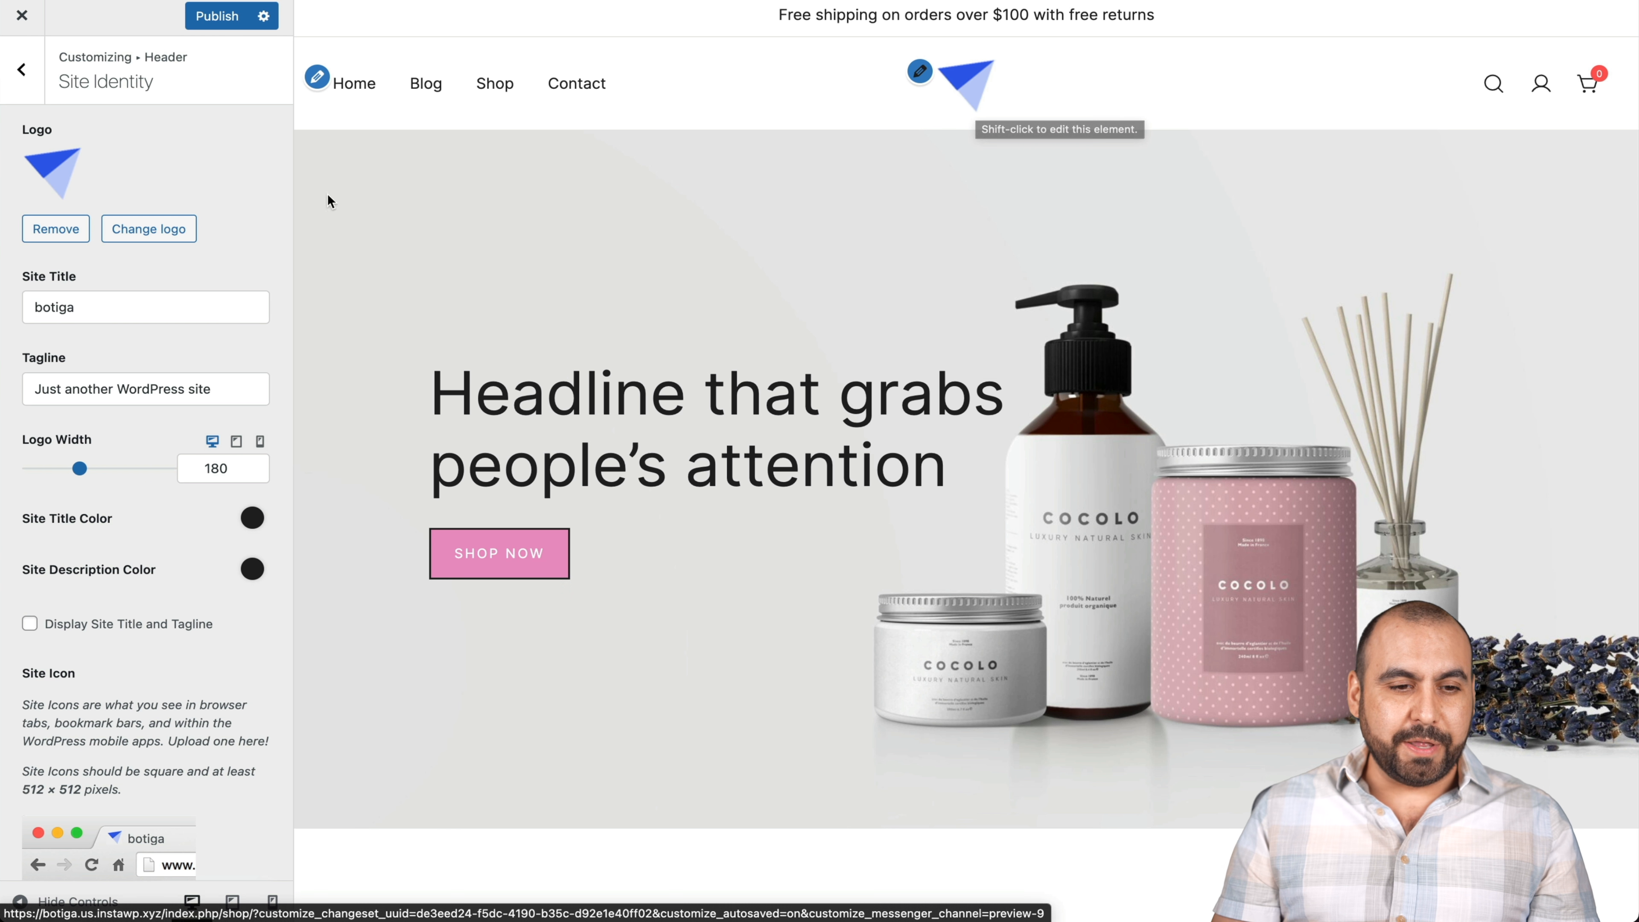
- Change the site tagline to "Botiga store", try a logo width of 90, and set the width to 272
triple_click(76, 387)
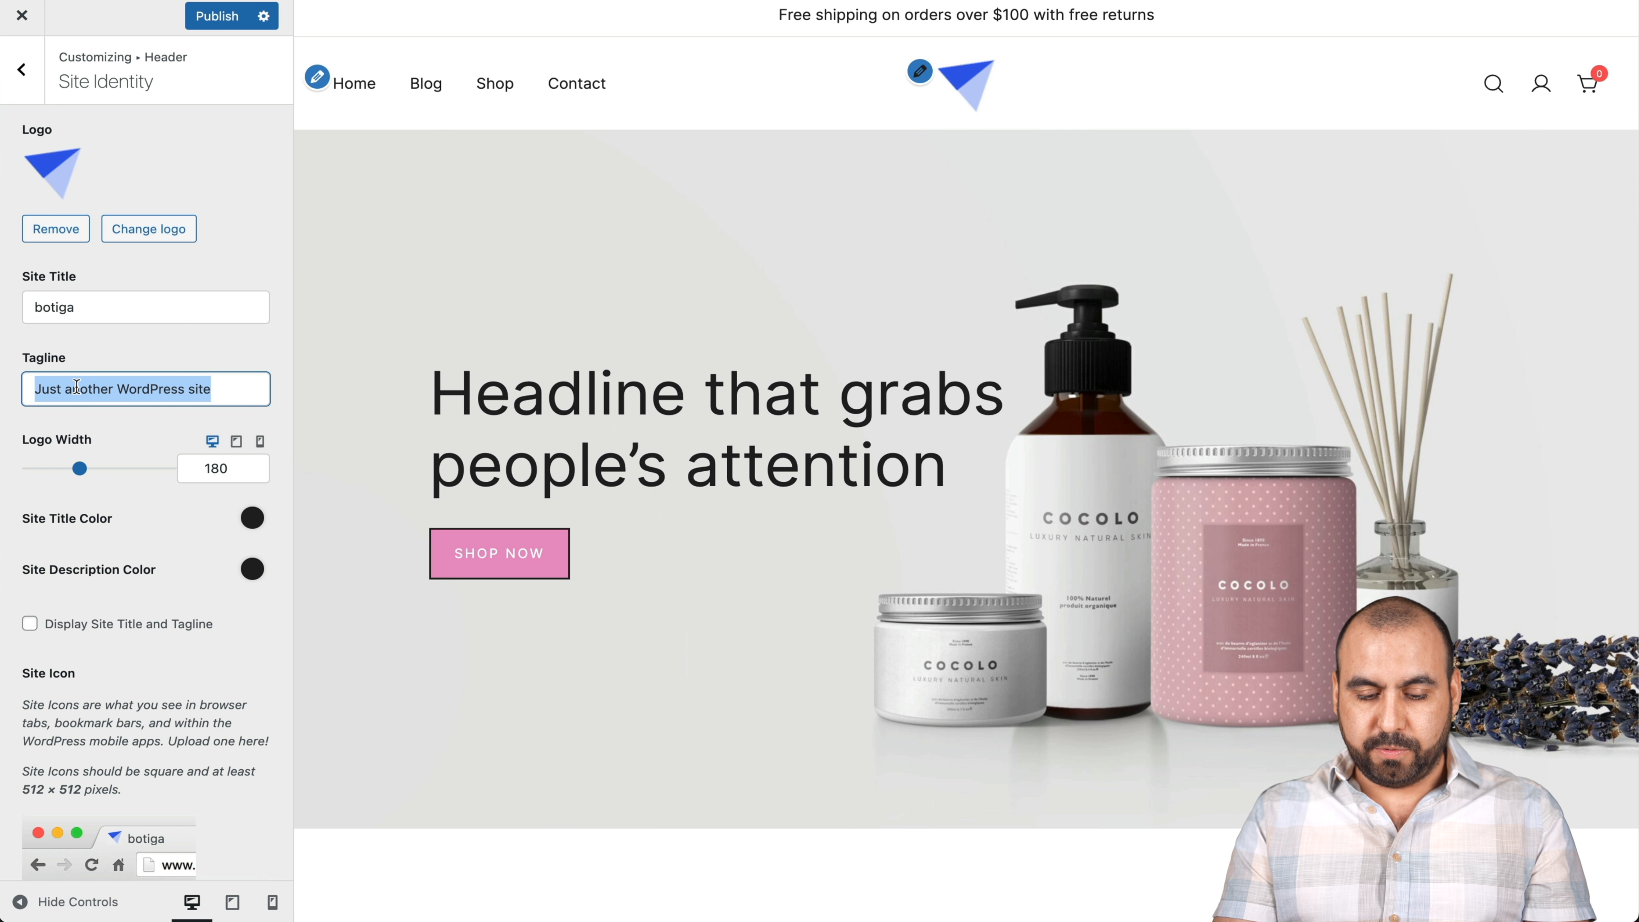
text(Botiga stor)
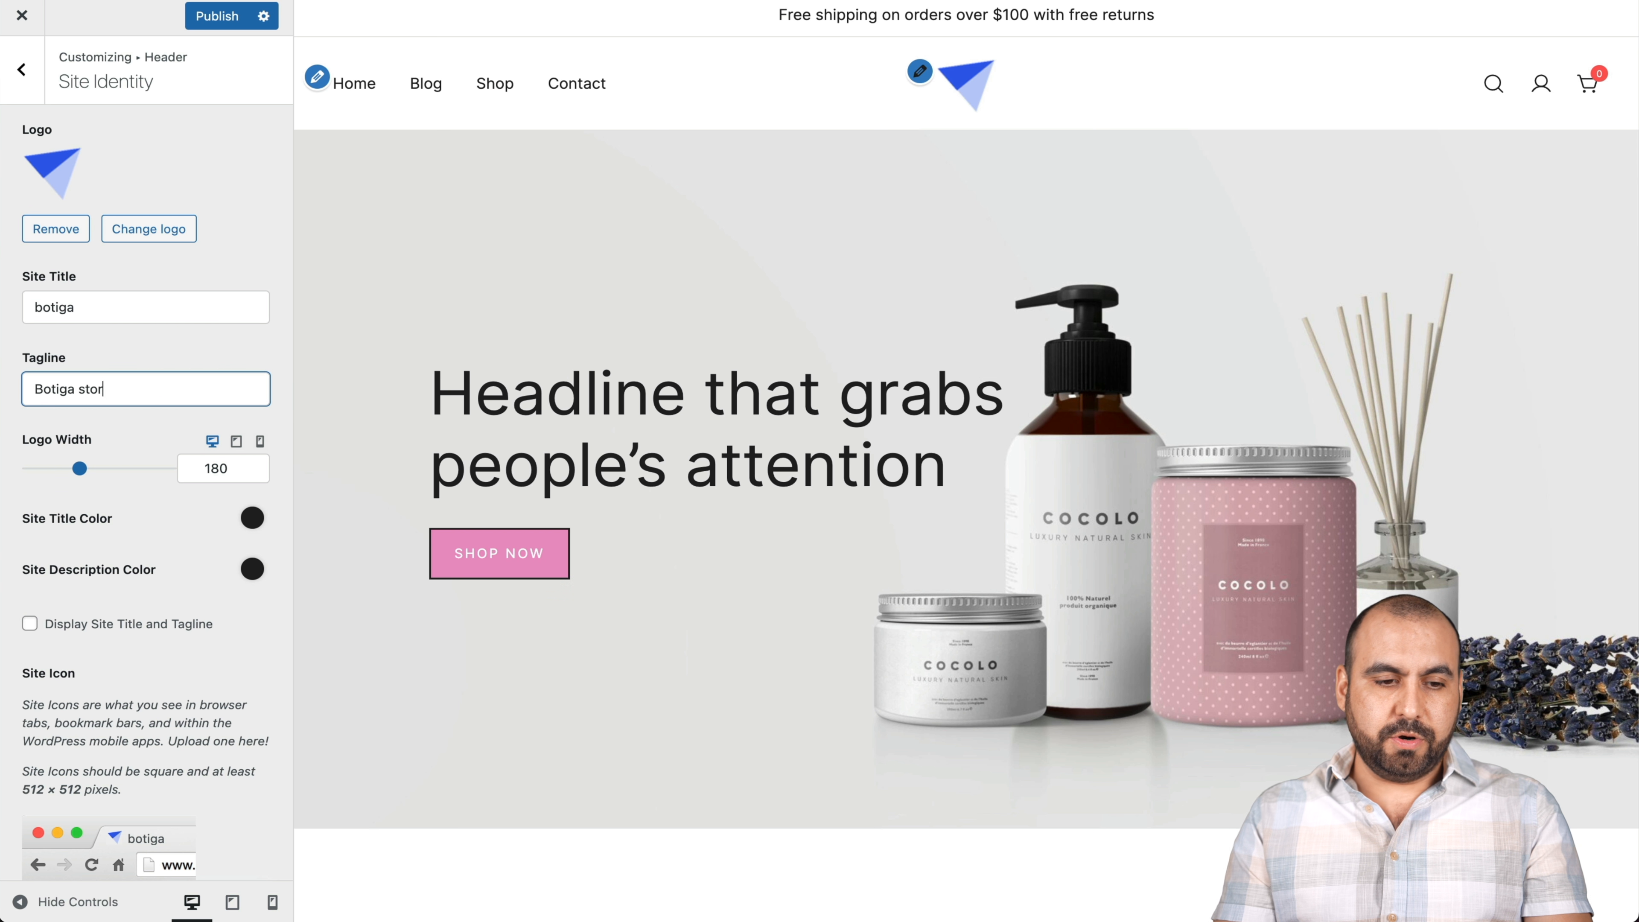
scroll(78, 437, down, 1)
drag(79, 429, 54, 430)
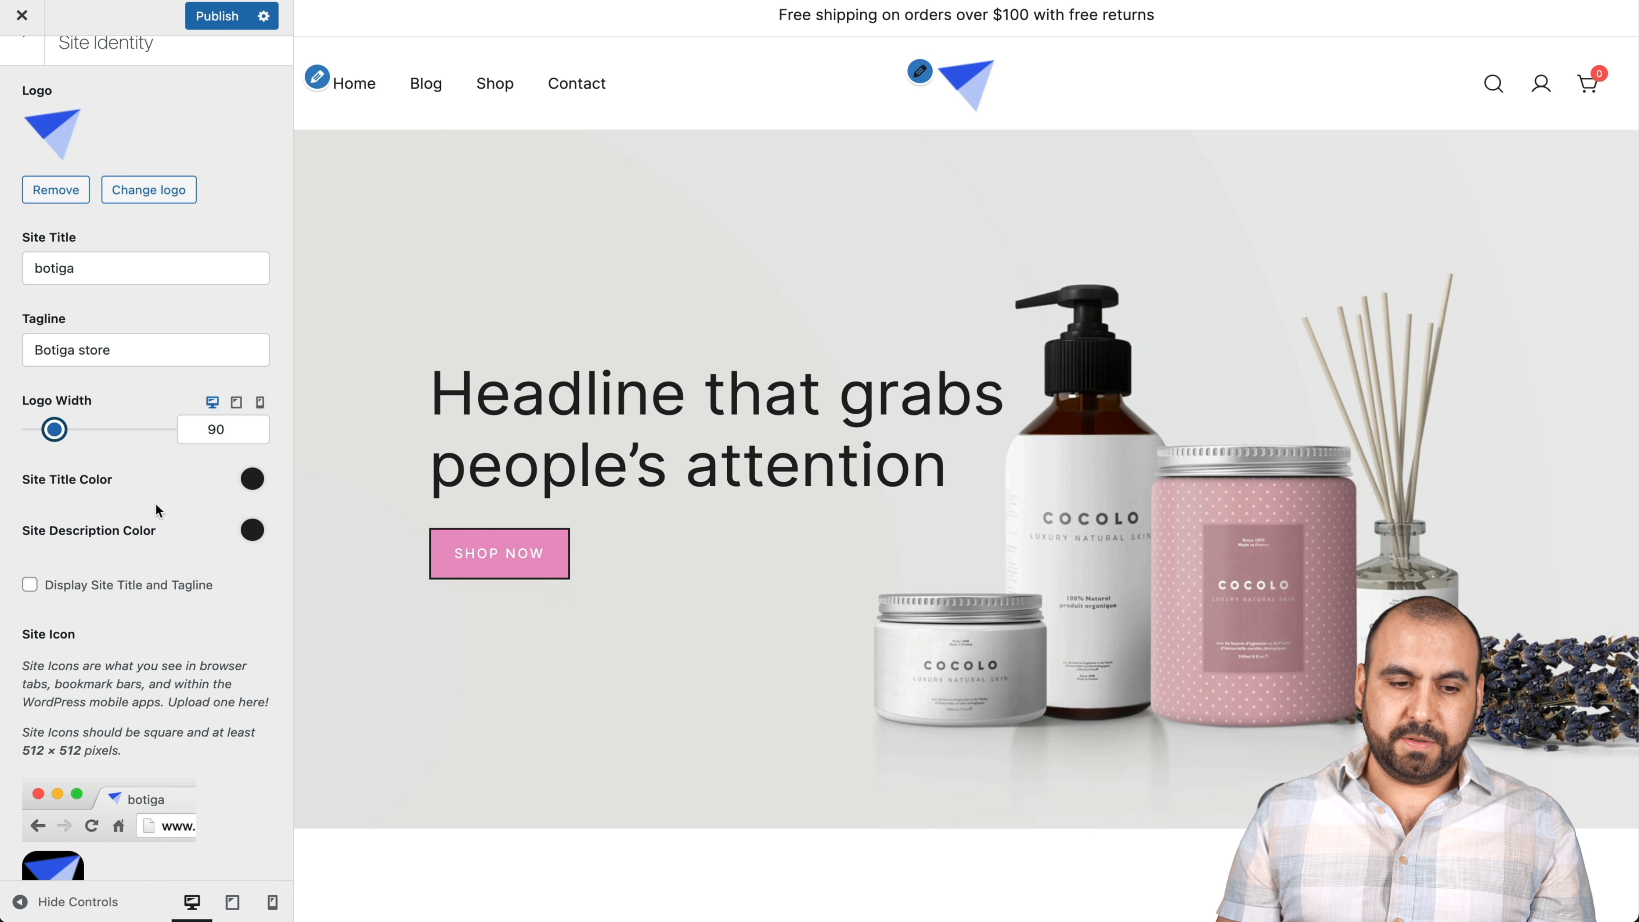
scroll(175, 555, down, 1)
drag(54, 366, 105, 367)
scroll(267, 448, down, 1)
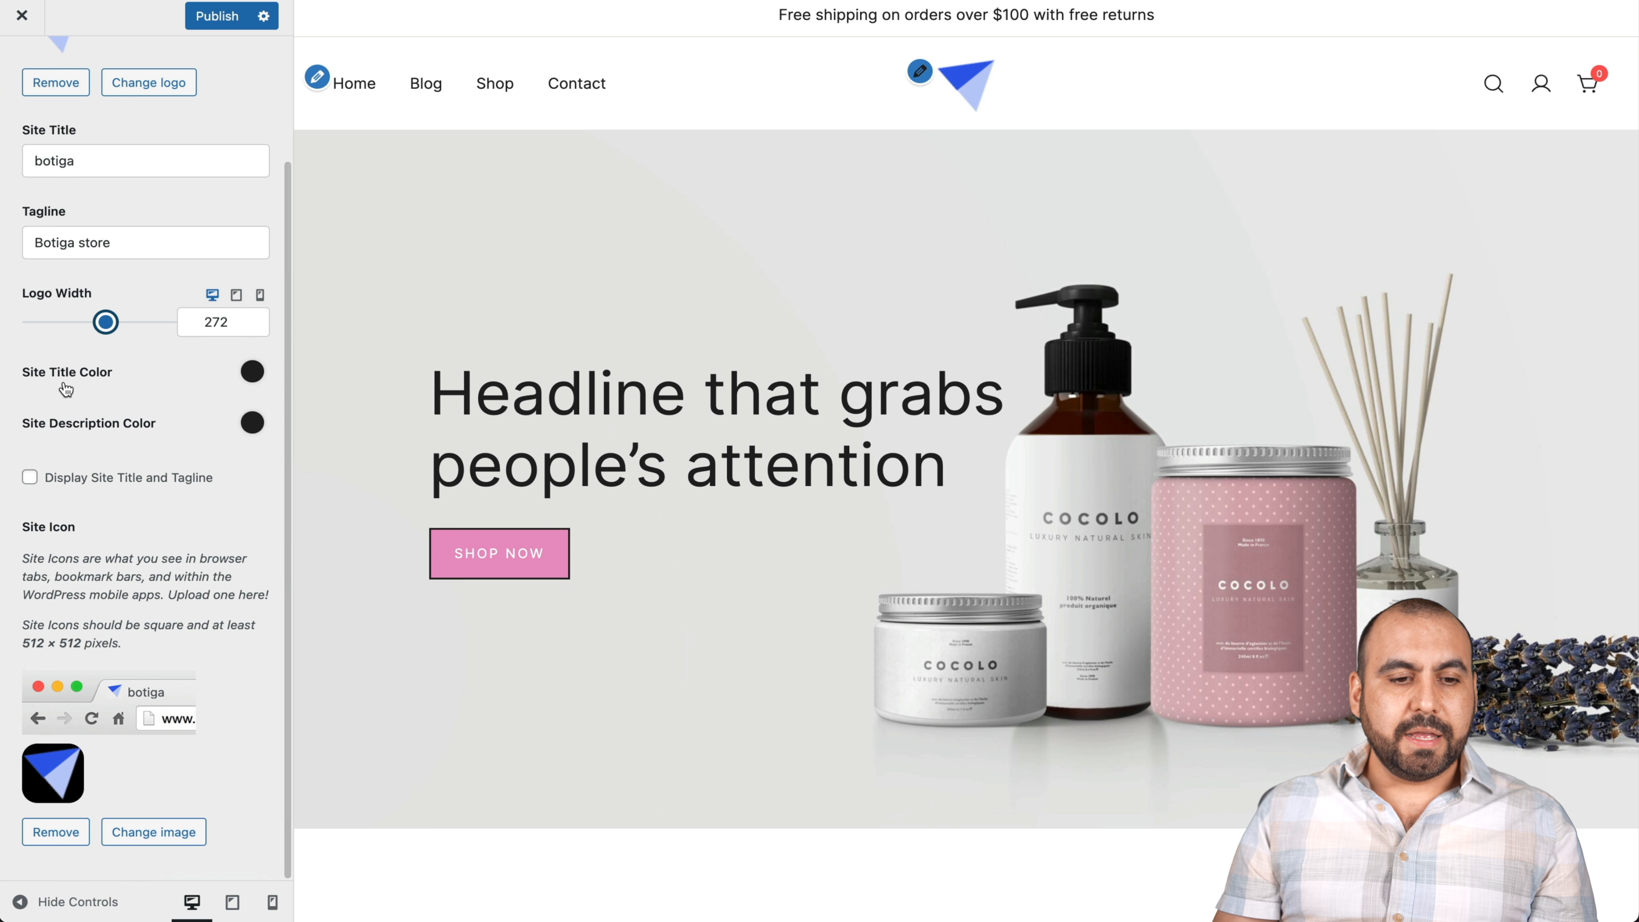
- Review the site title color picker, the site title field and the site icon in the site identity settings
click(252, 373)
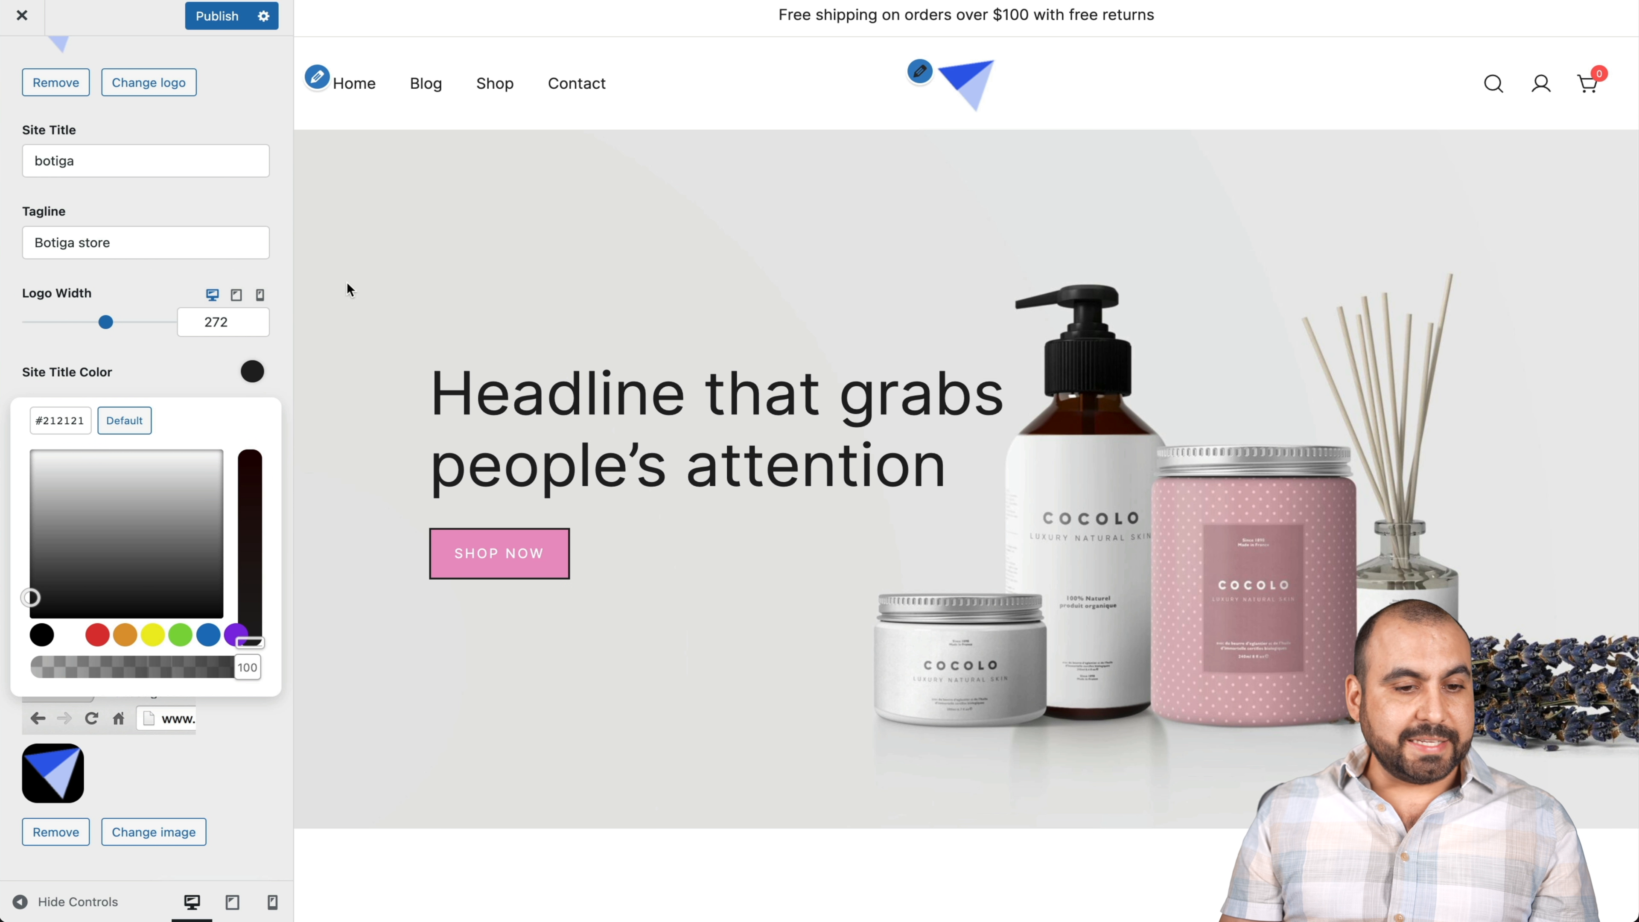
click(167, 378)
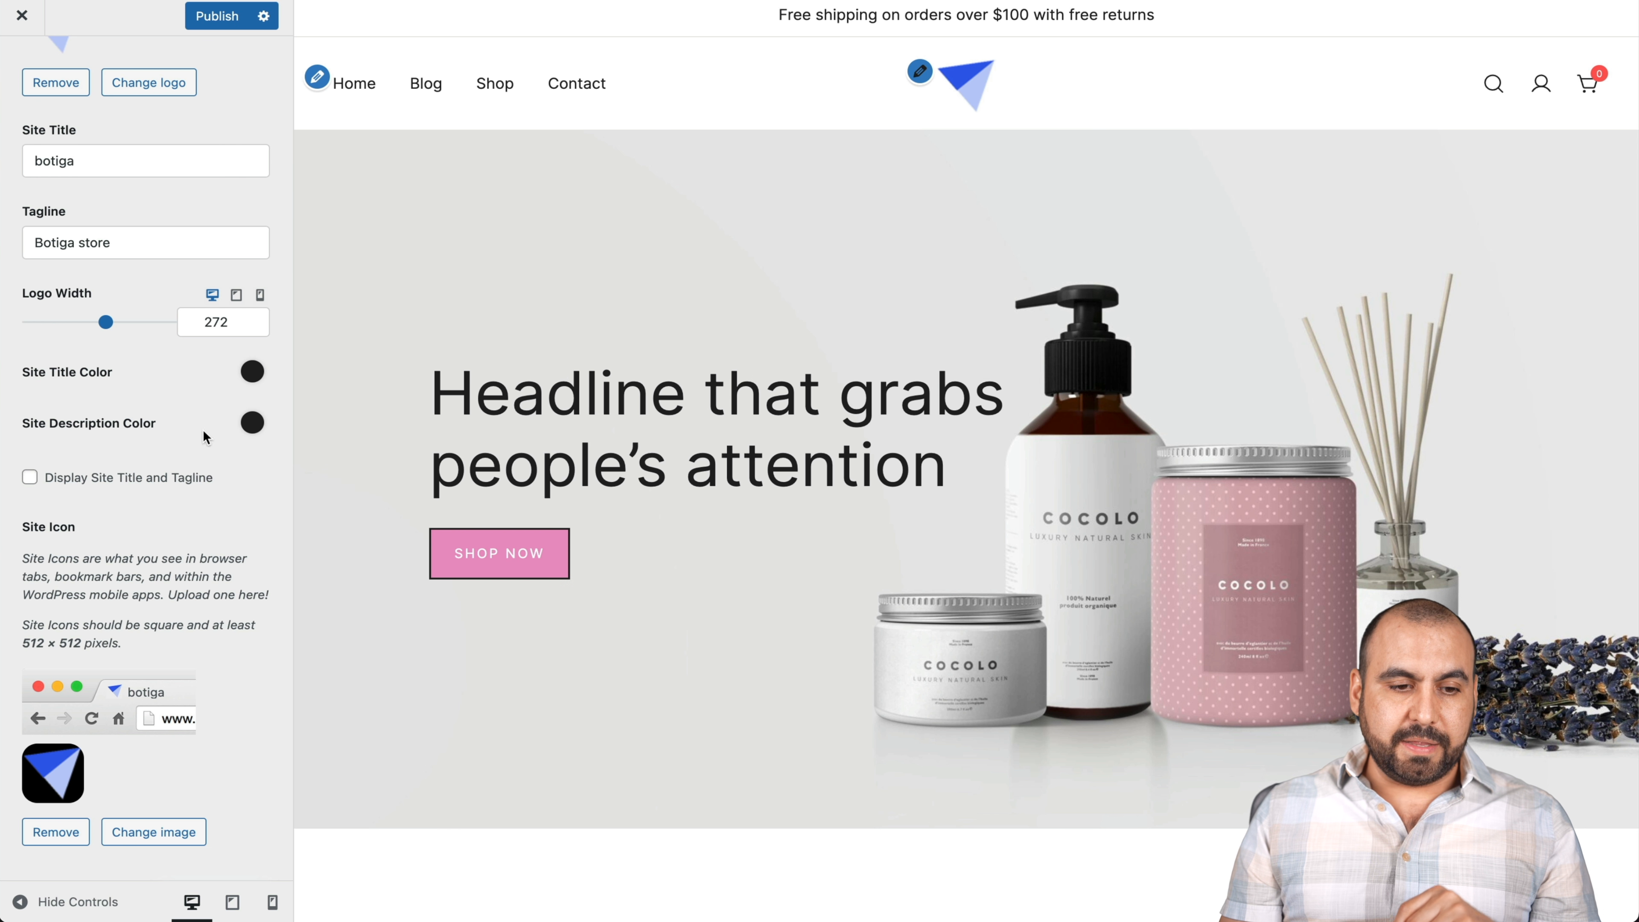
scroll(168, 310, up, 3)
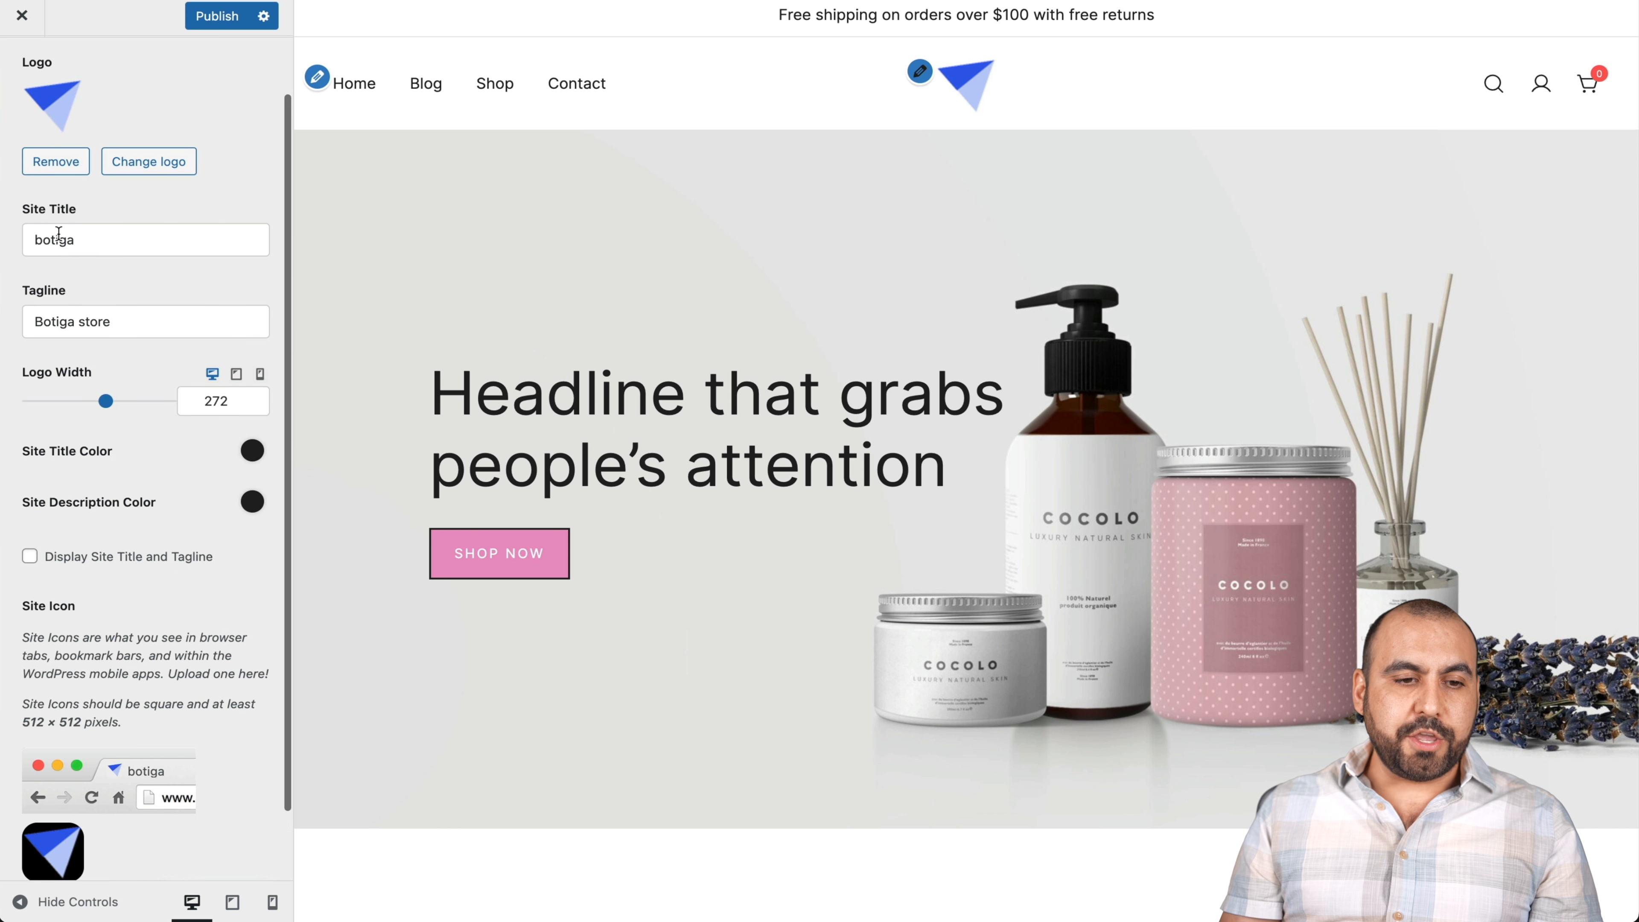
drag(23, 208, 114, 215)
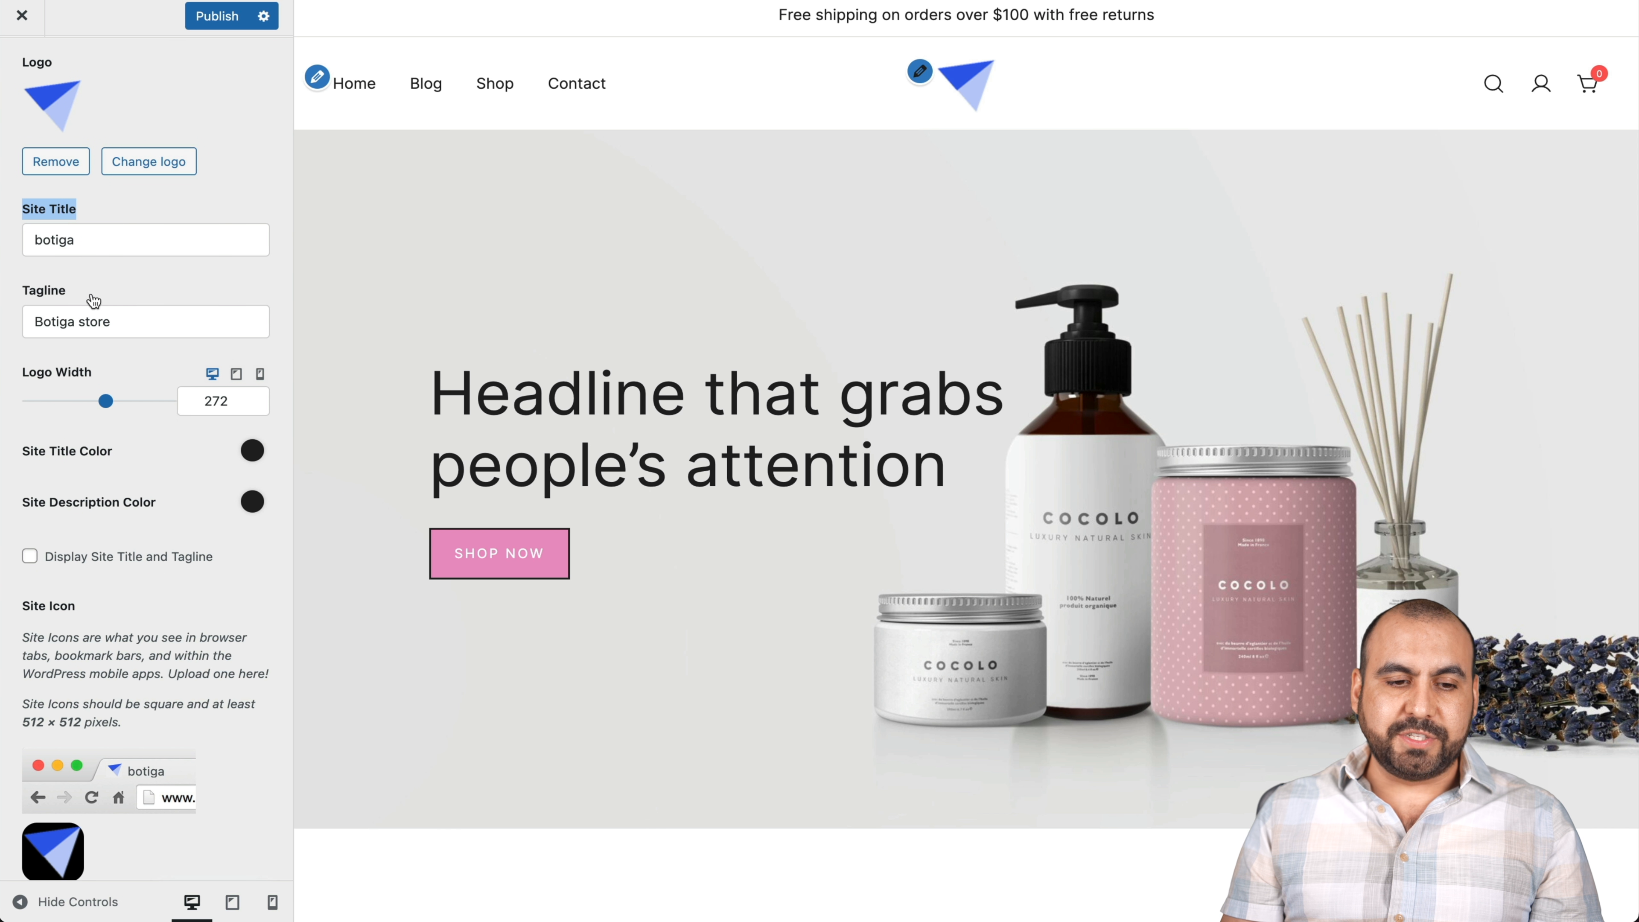
scroll(151, 314, down, 3)
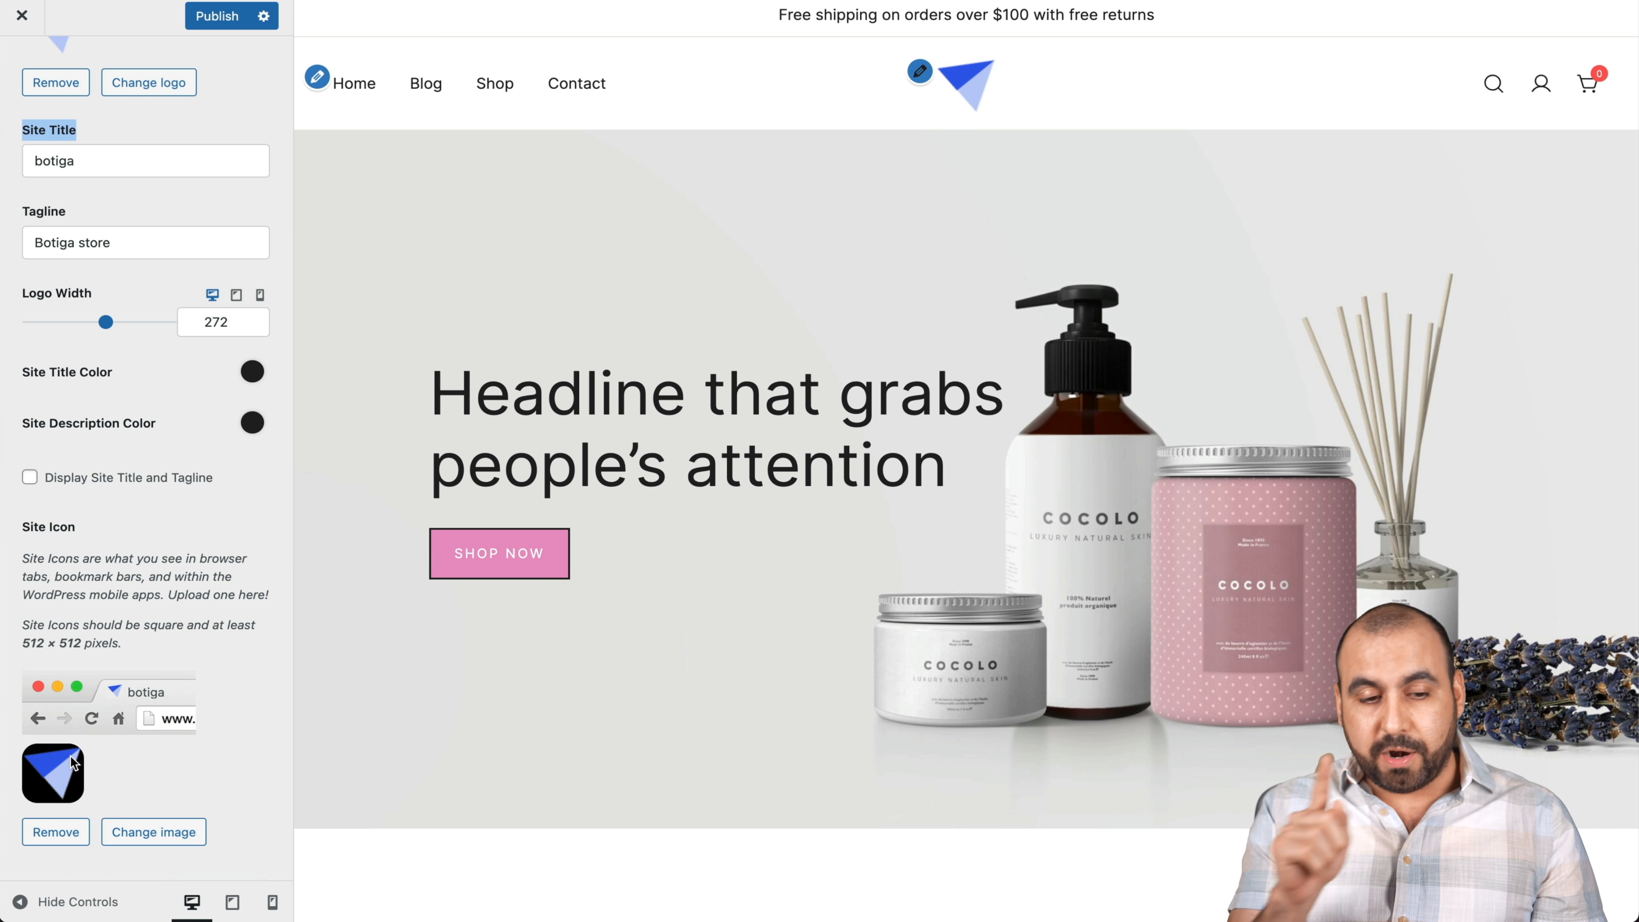
scroll(102, 213, up, 5)
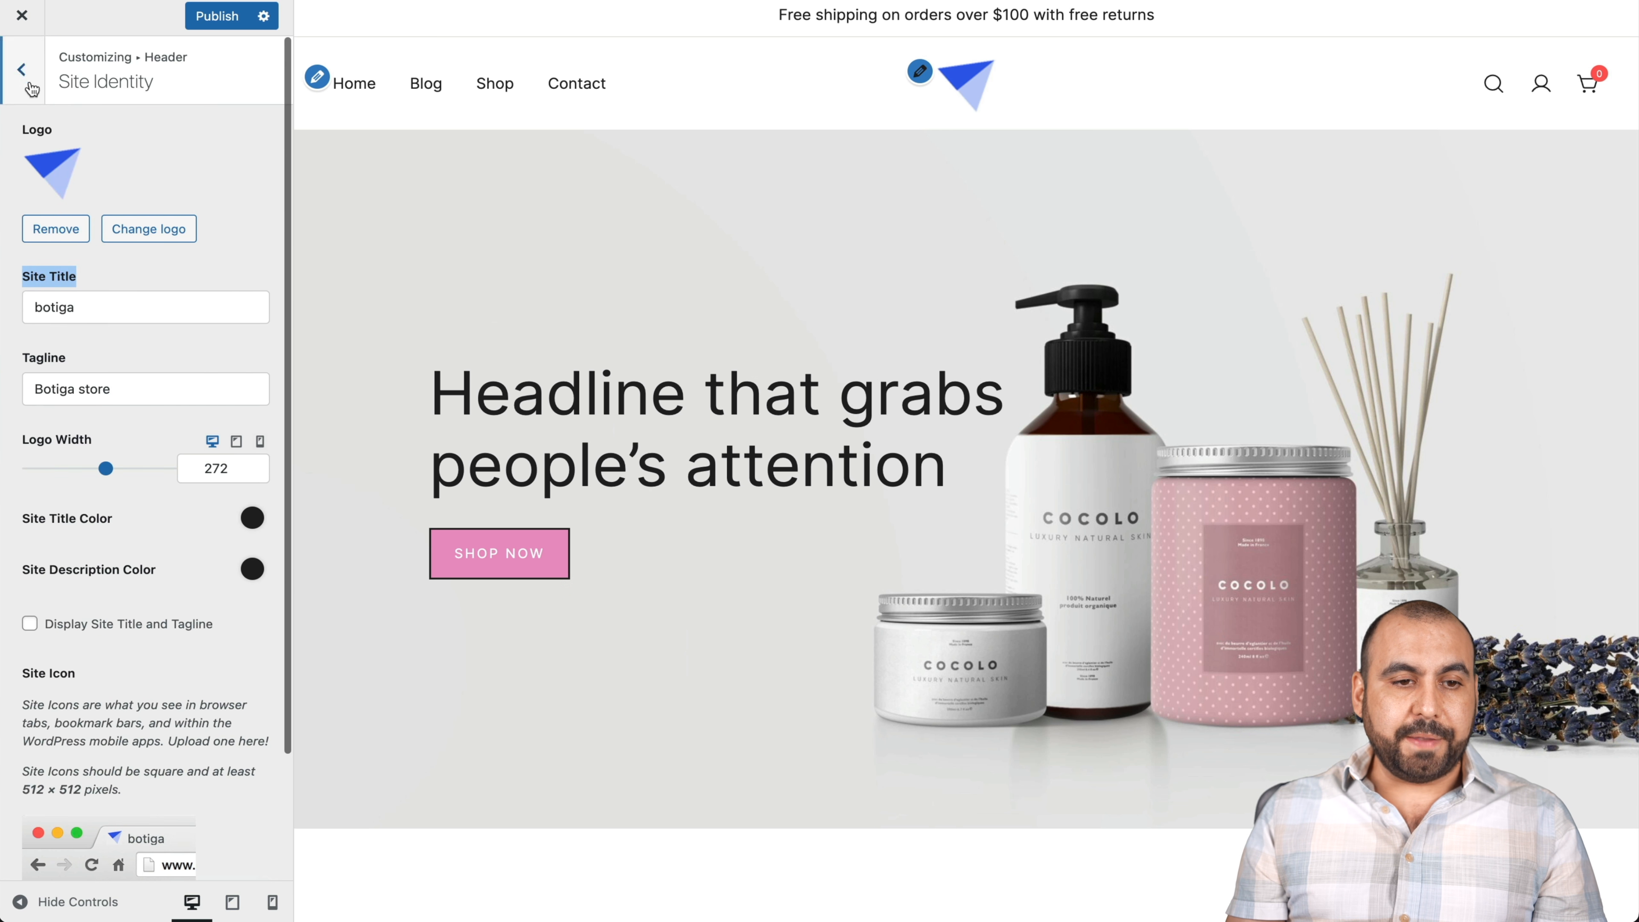
- View the header image settings and open the header's top bar settings
click(25, 76)
click(142, 177)
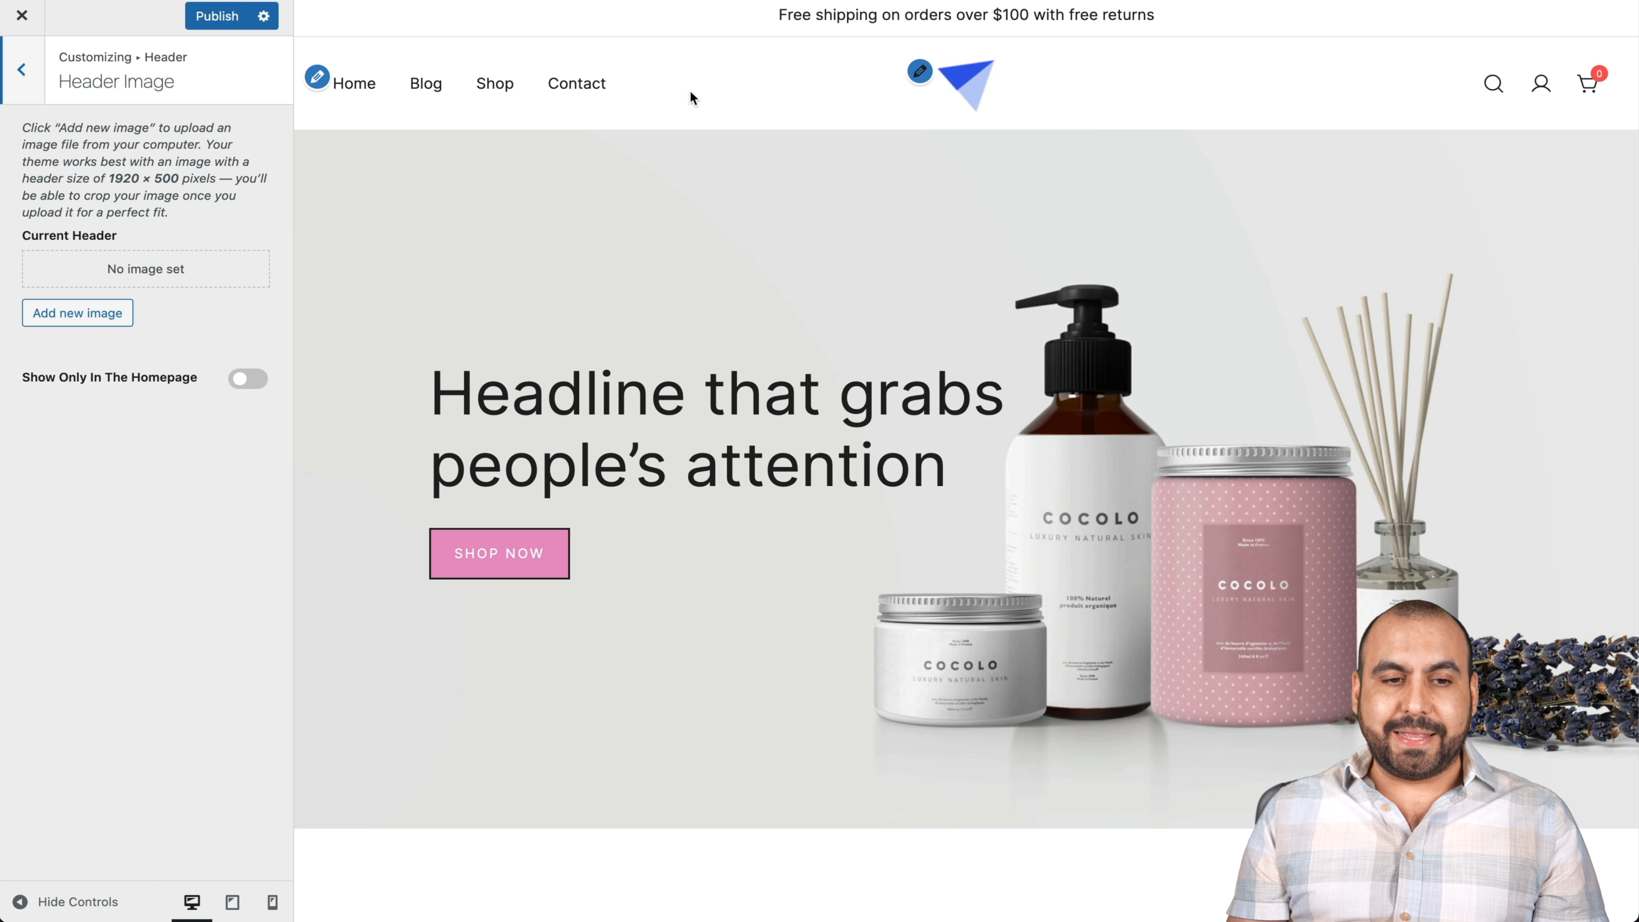
click(20, 70)
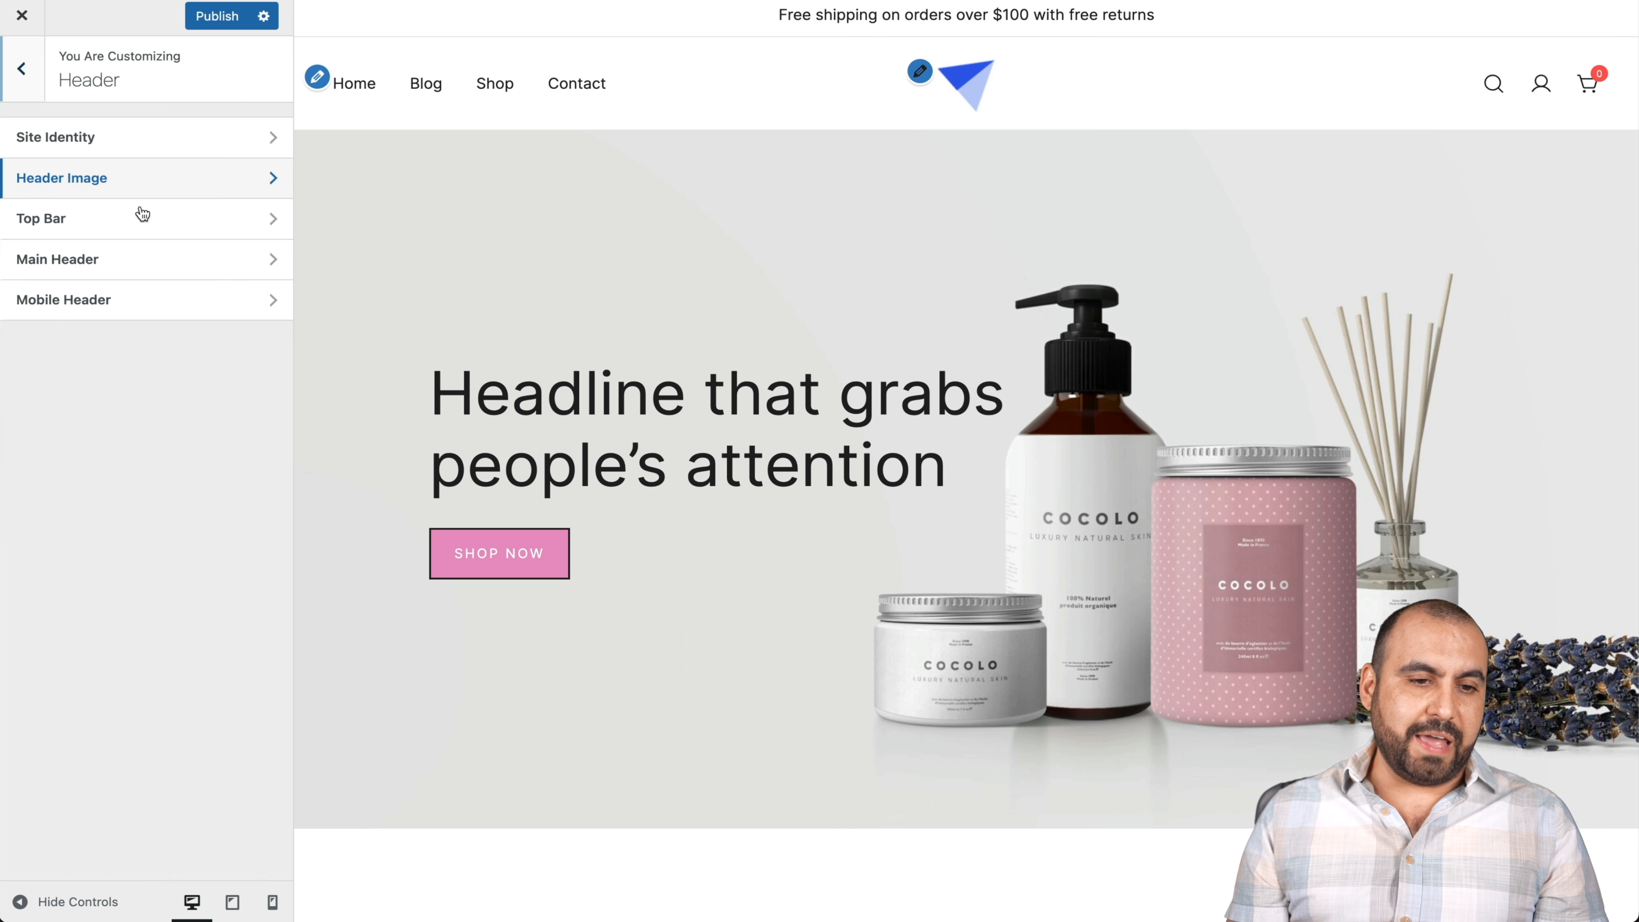
click(160, 237)
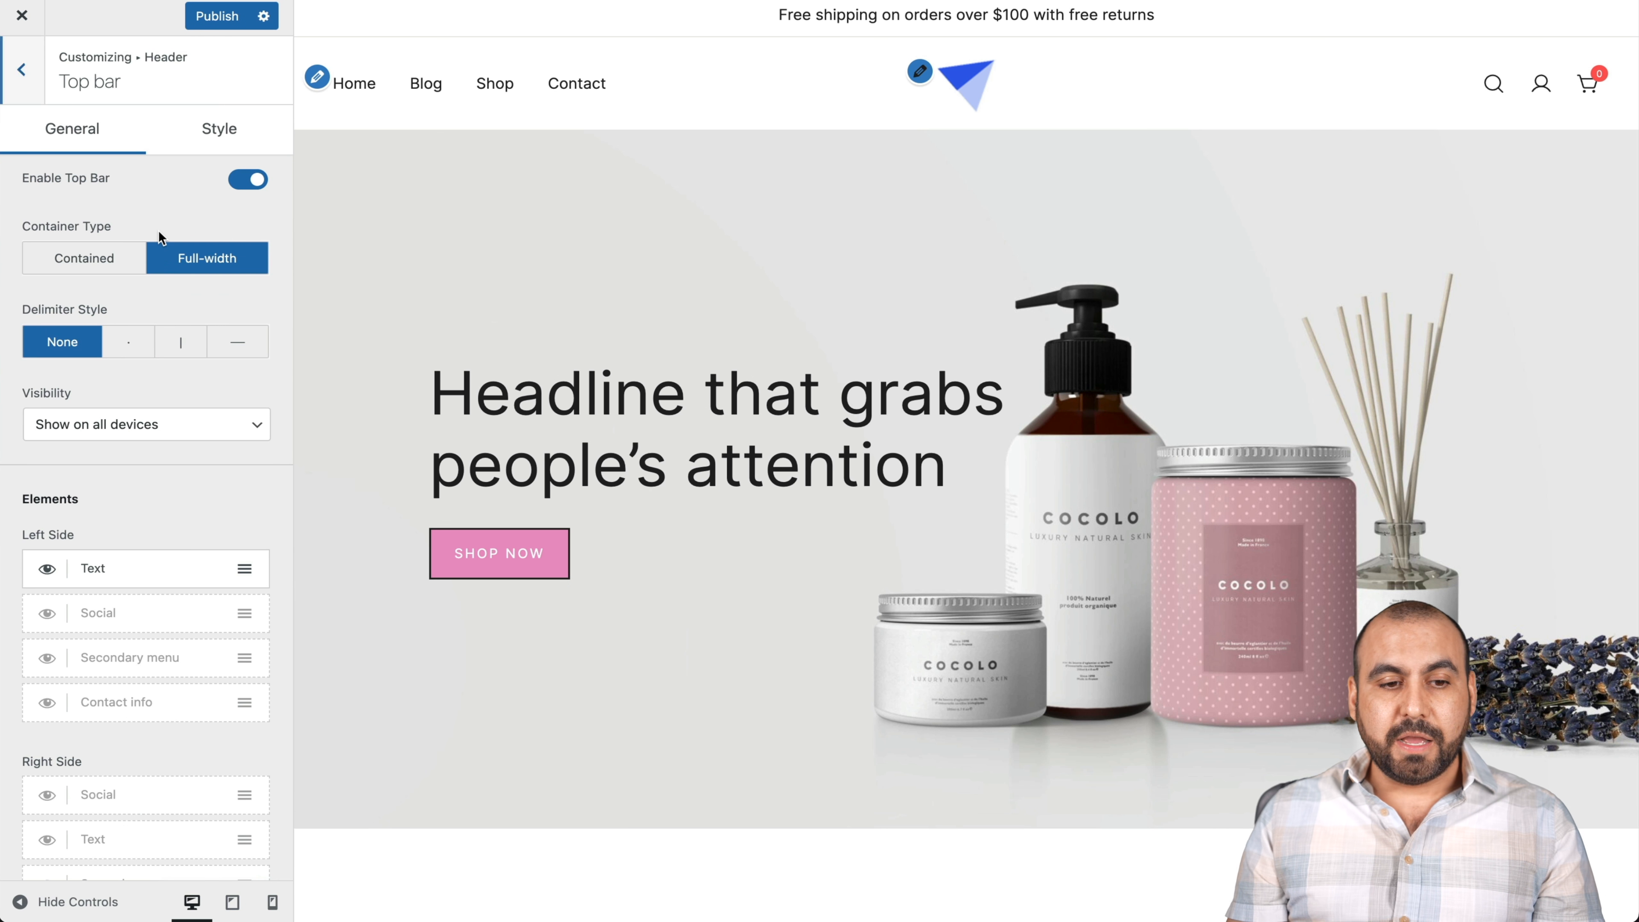
- Try the contained top bar and hide its left-side text element, restoring the full-width container and the text
click(87, 260)
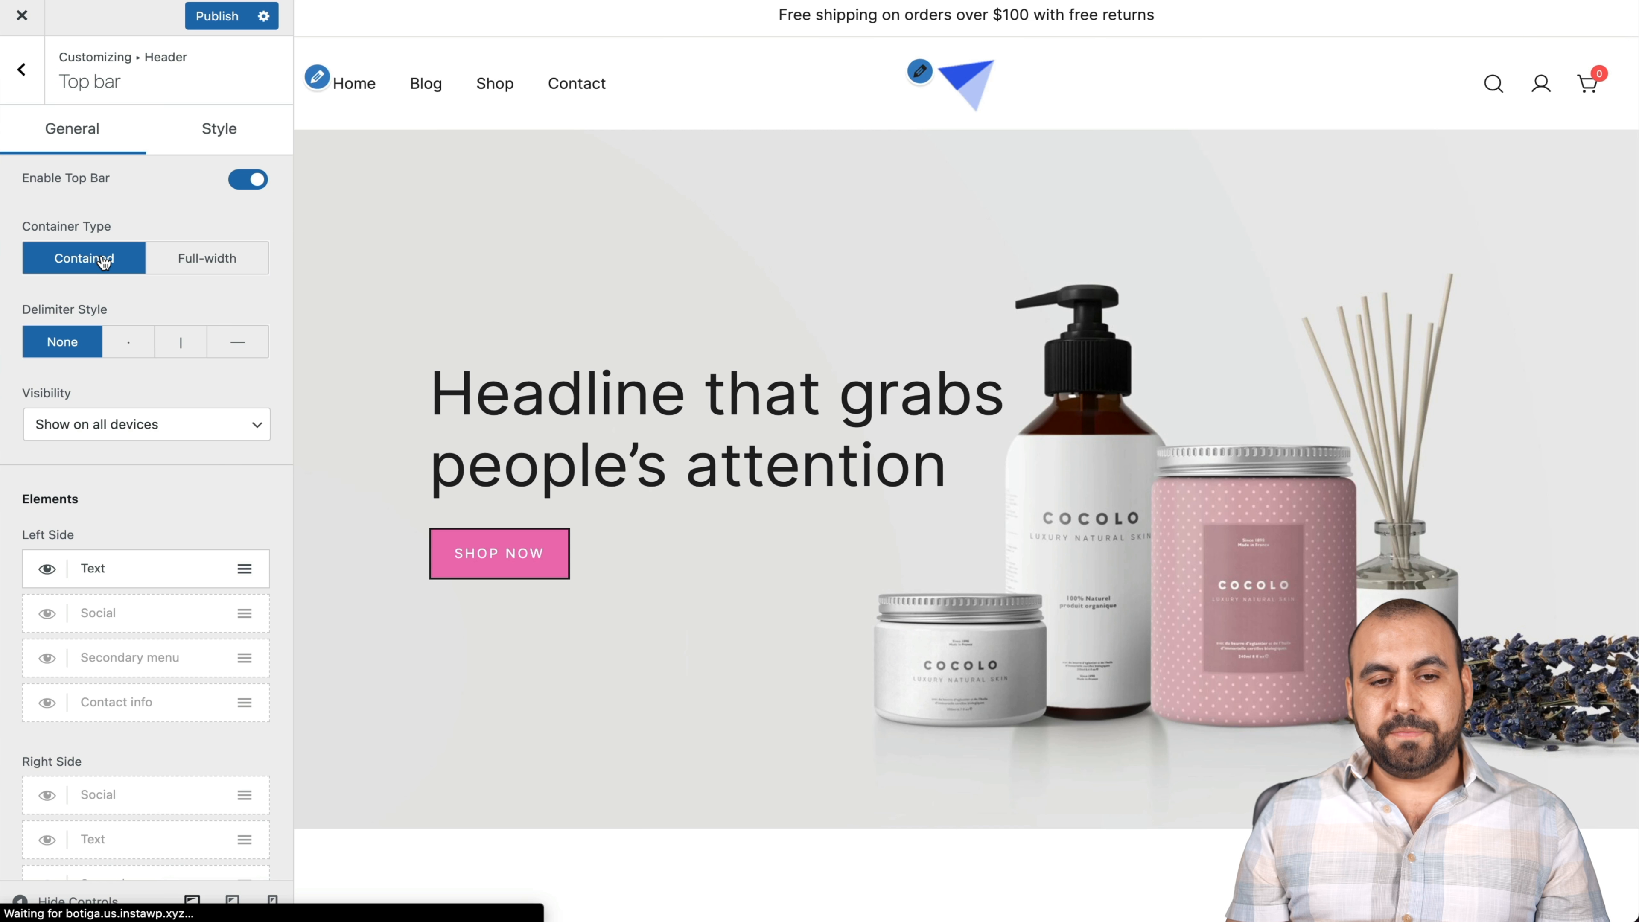
click(155, 256)
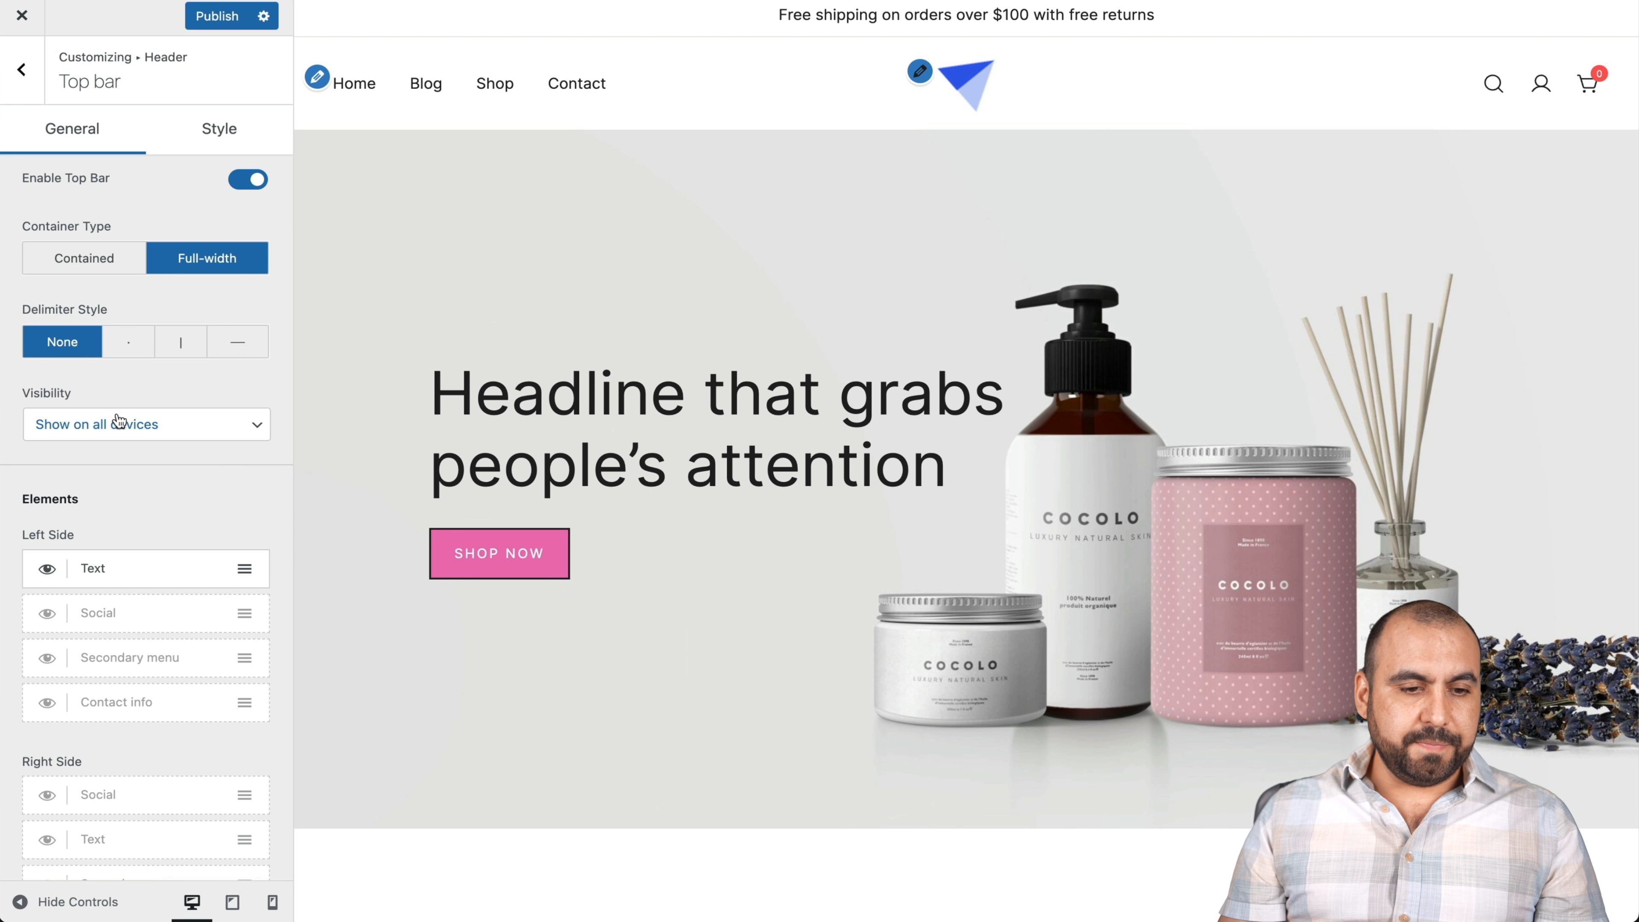
scroll(210, 534, down, 3)
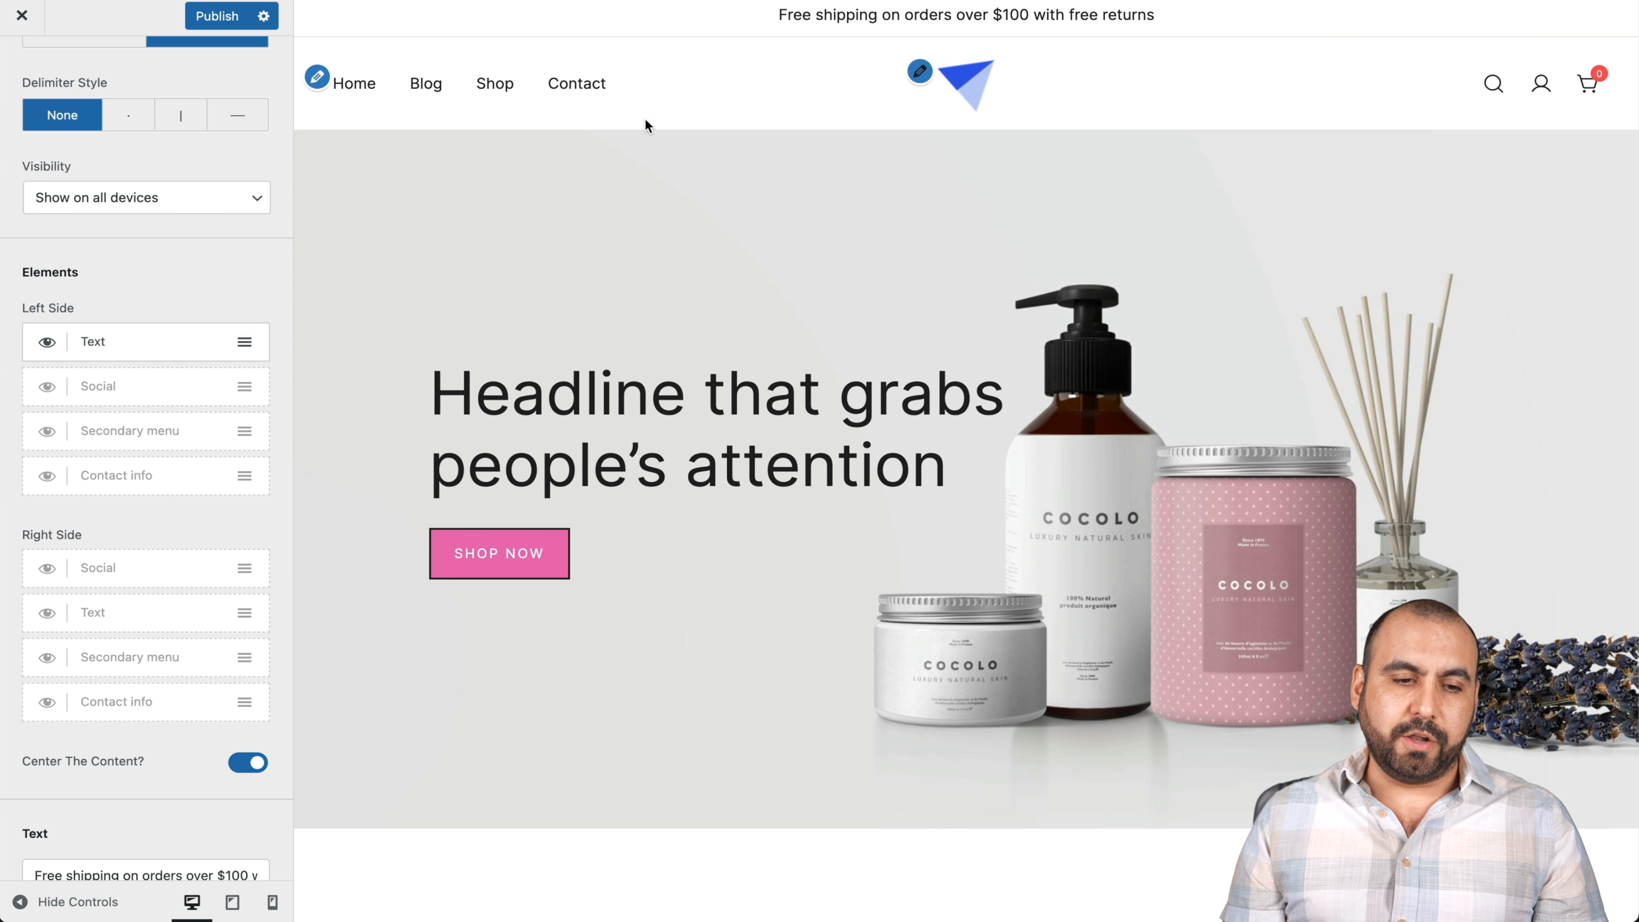
click(47, 346)
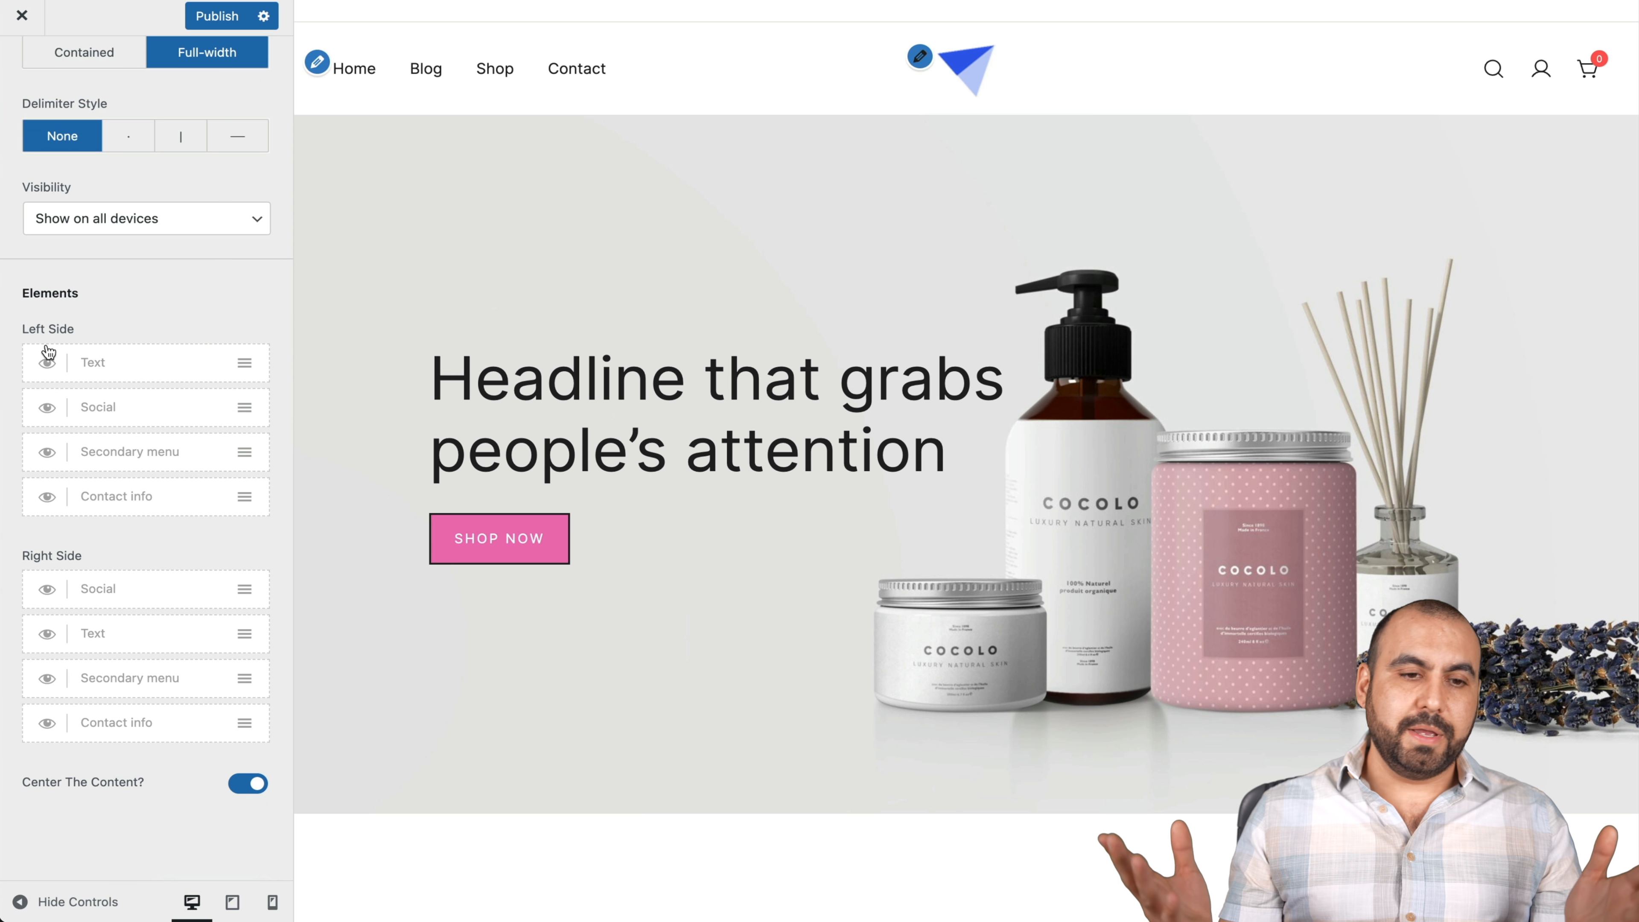
click(47, 361)
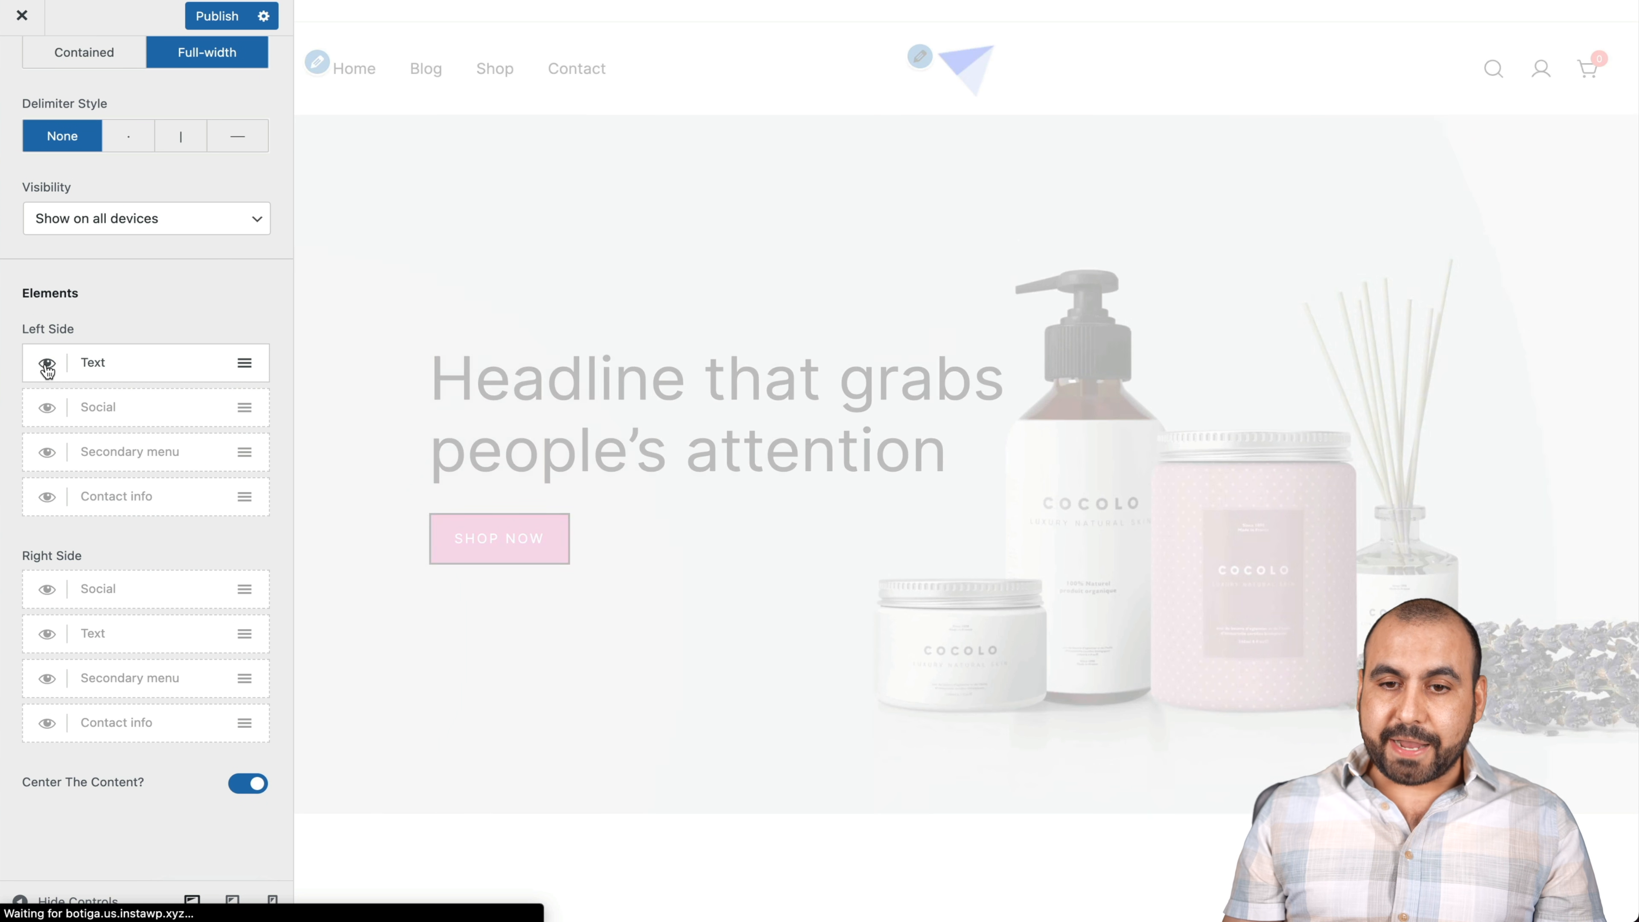
- Change the top bar text to "Free shipping on orders over $200 with free returns"
scroll(65, 464, down, 3)
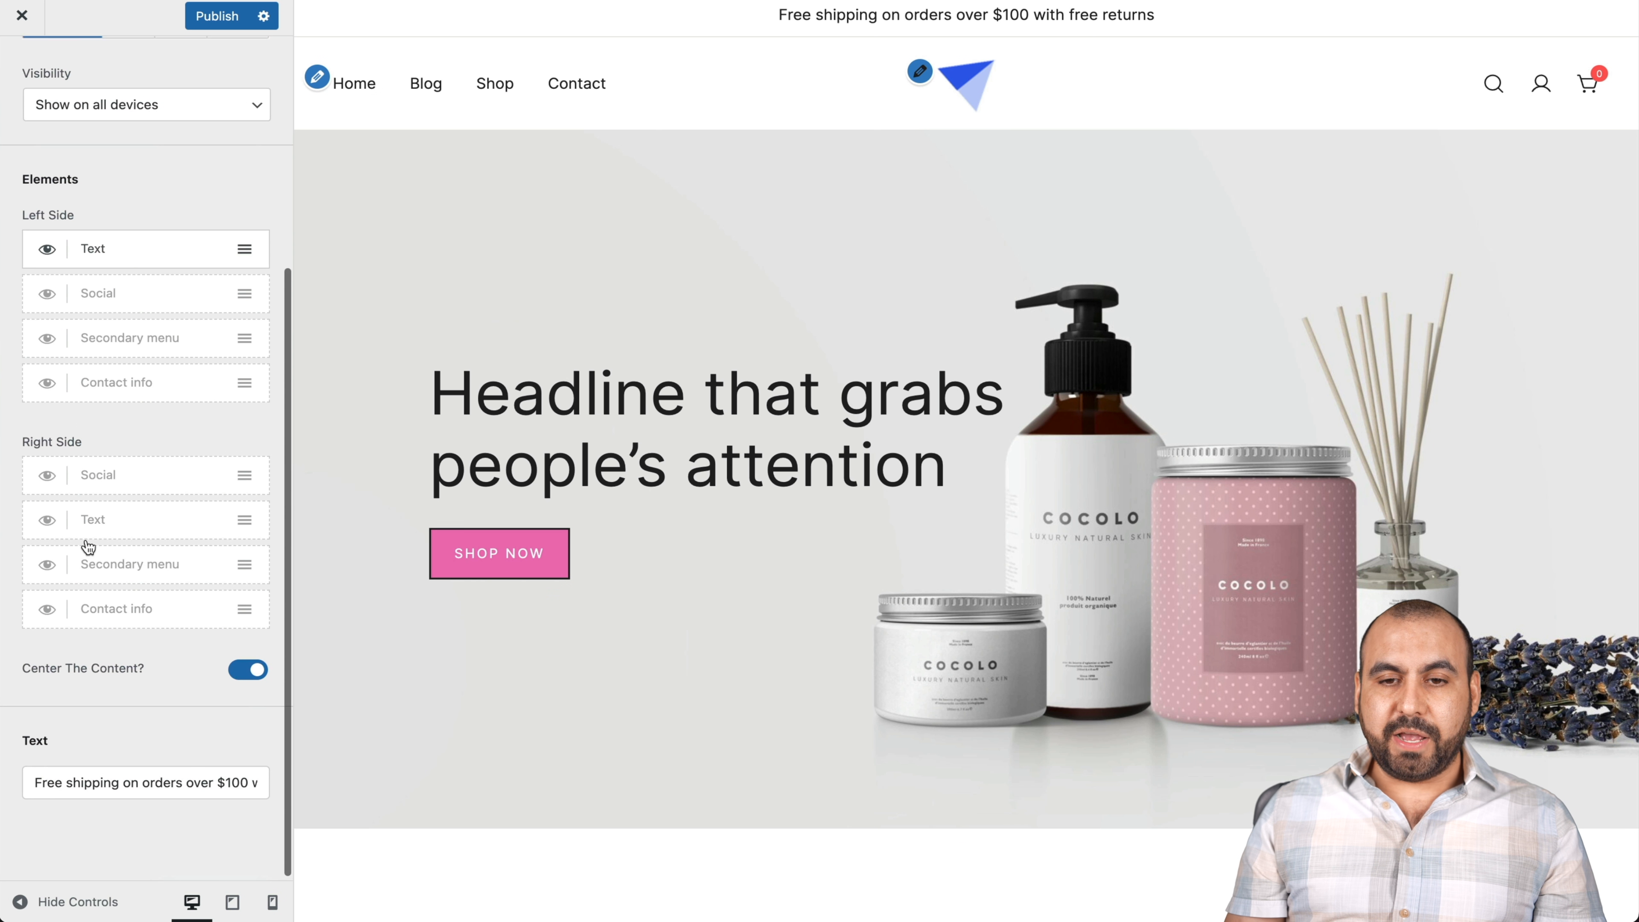
drag(36, 783, 282, 787)
click(151, 788)
click(135, 785)
key(BackSpace)
text(2)
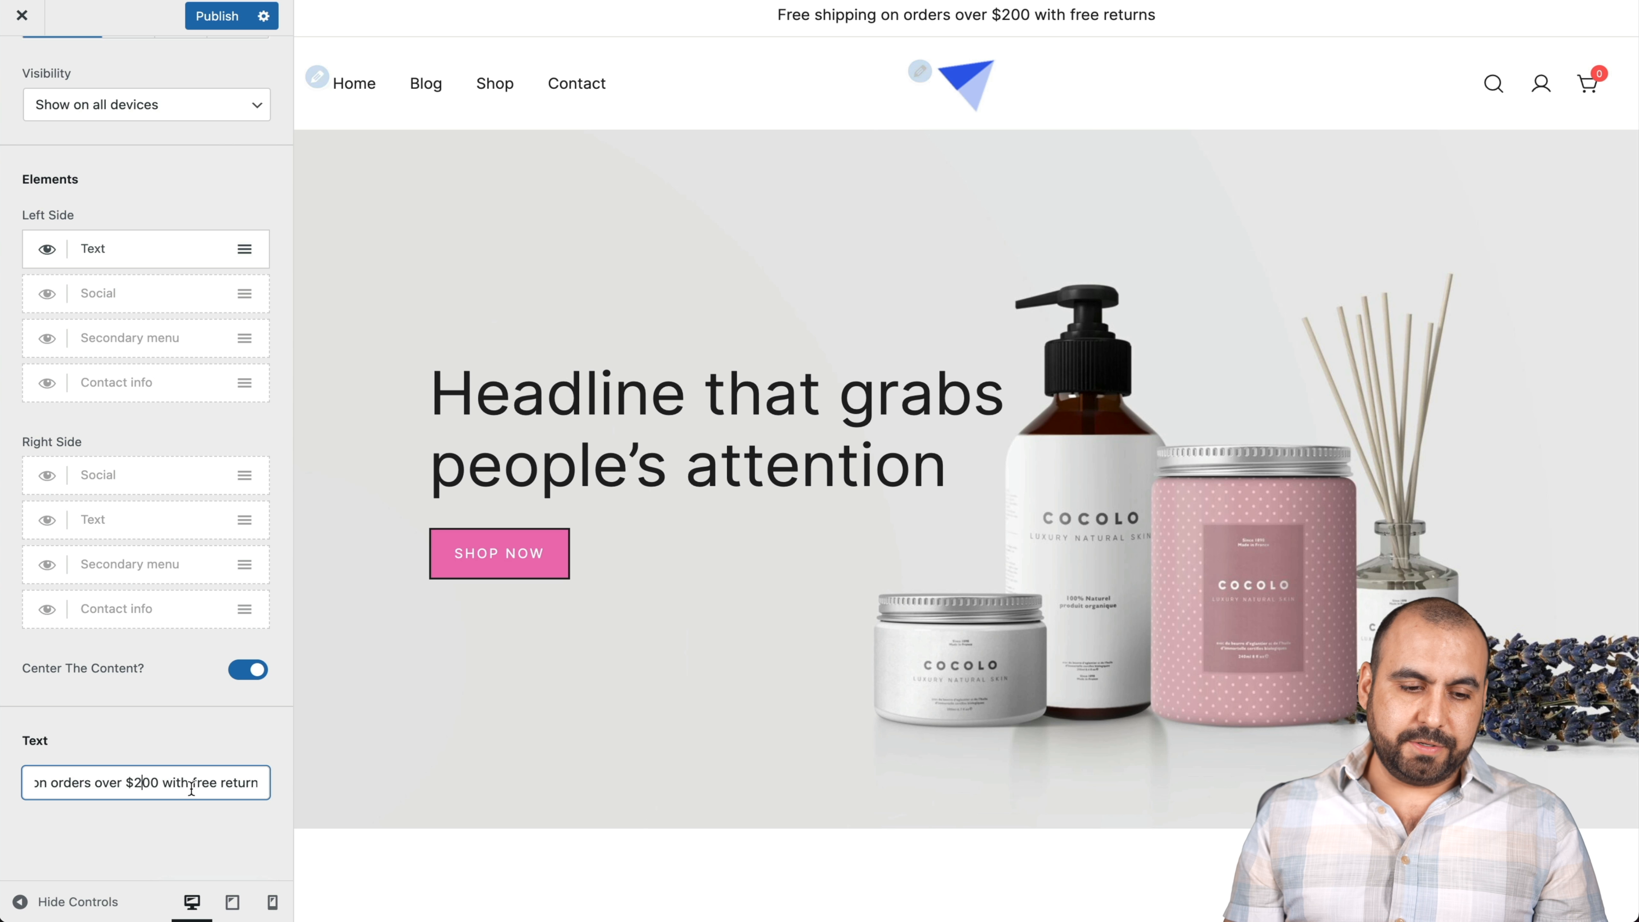
- Try the Social, Text and Secondary menu elements on the top bar's right side, hiding all three again
click(178, 733)
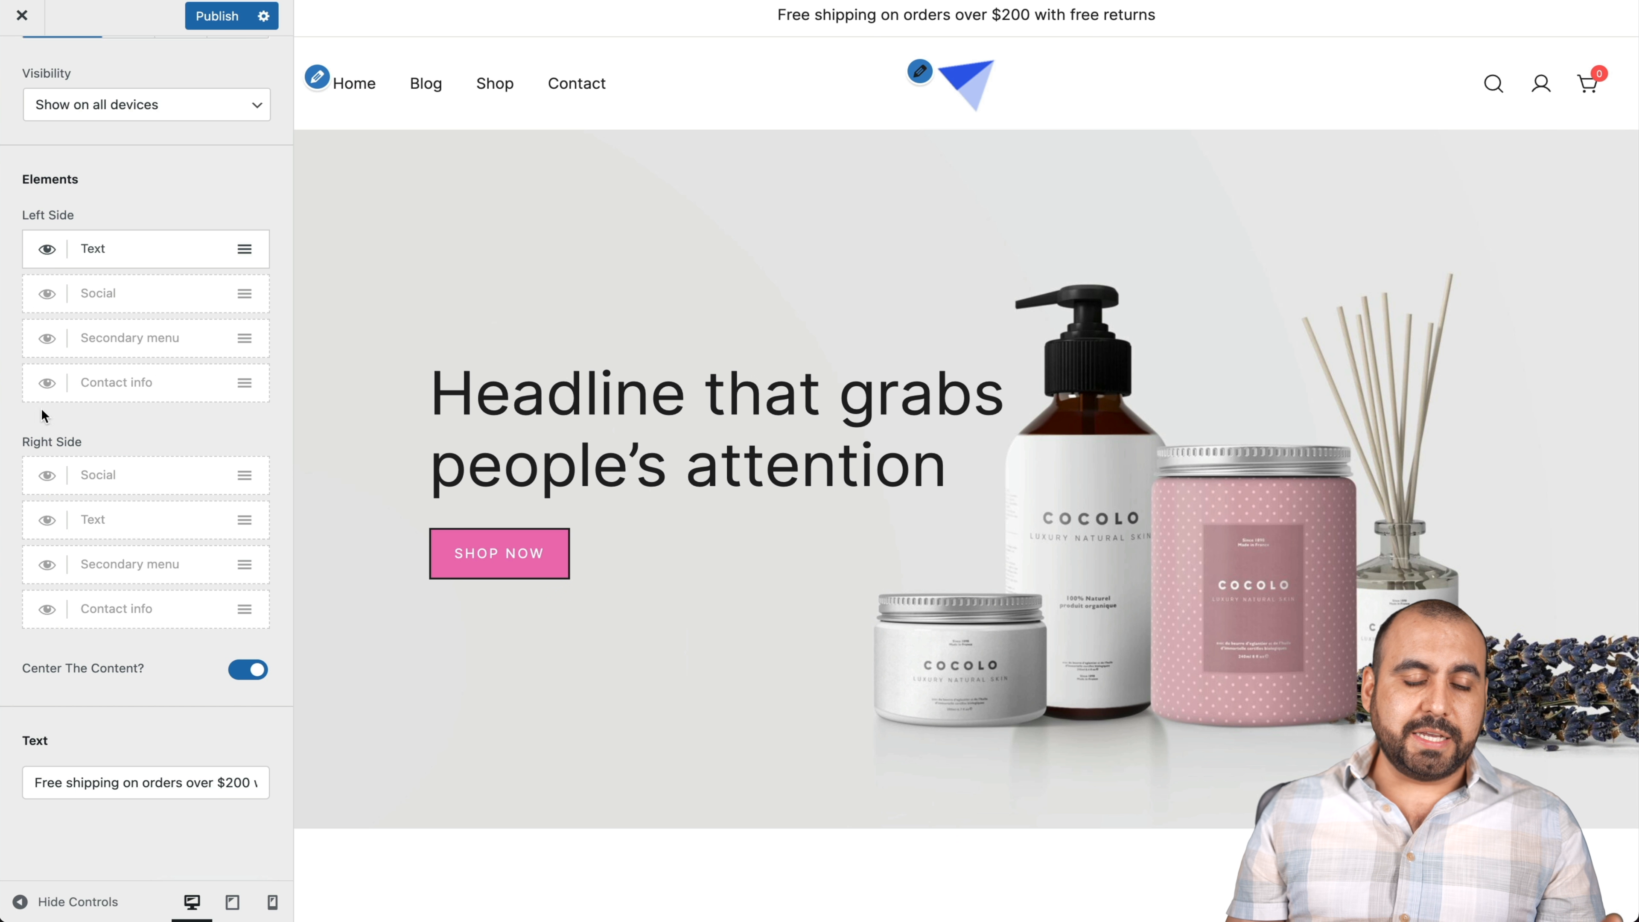
click(46, 476)
click(47, 520)
click(46, 565)
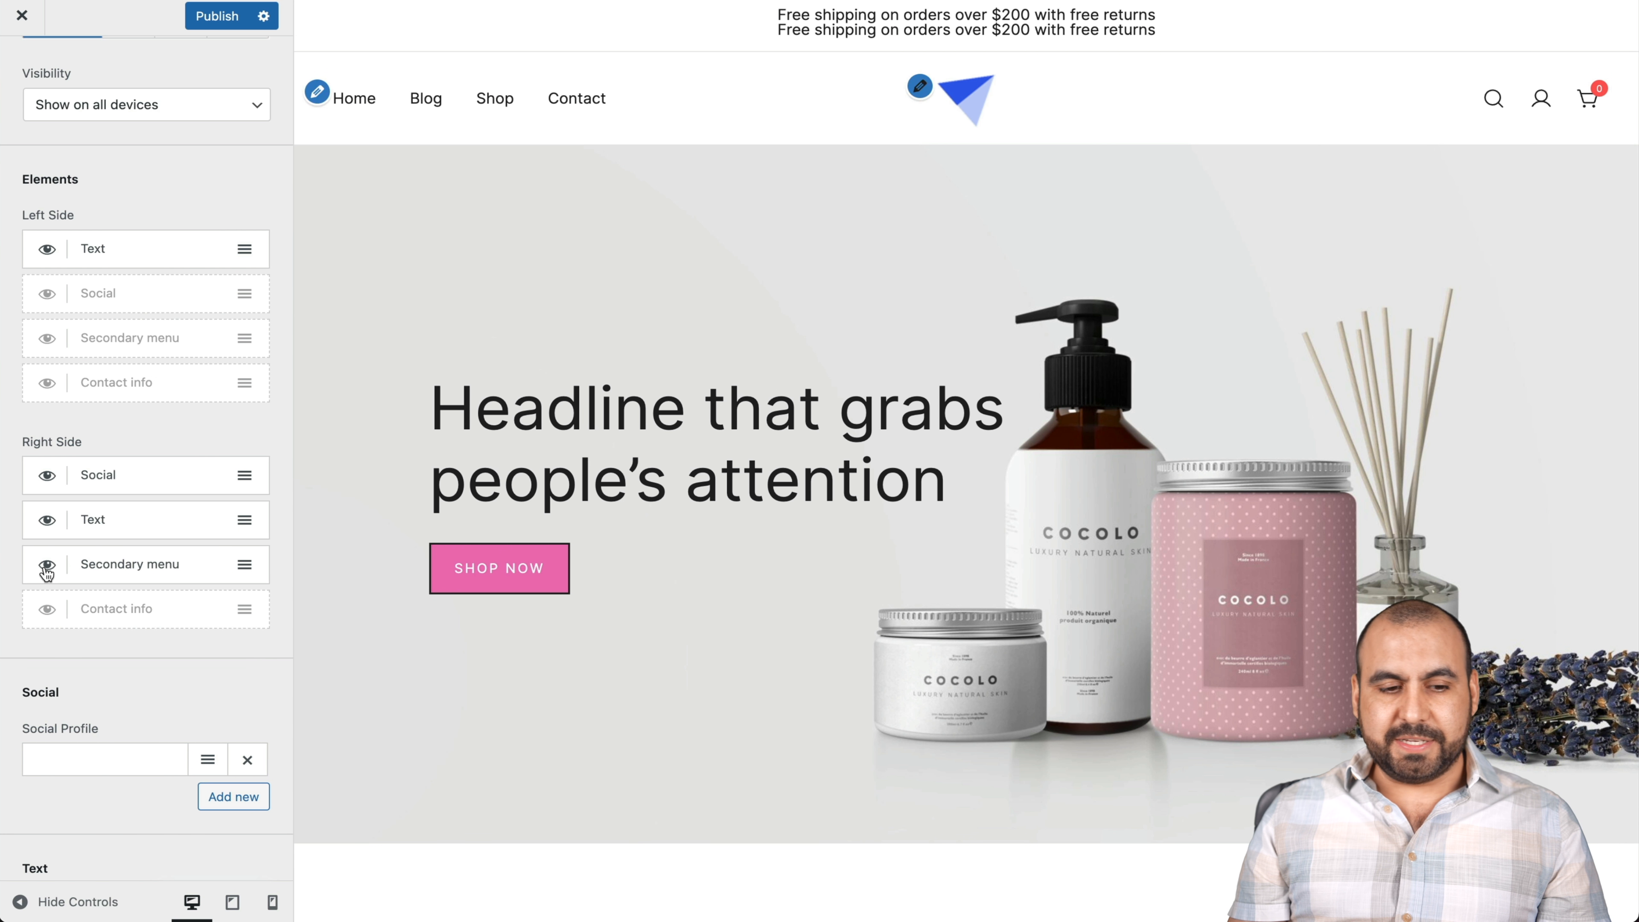
click(47, 565)
click(47, 520)
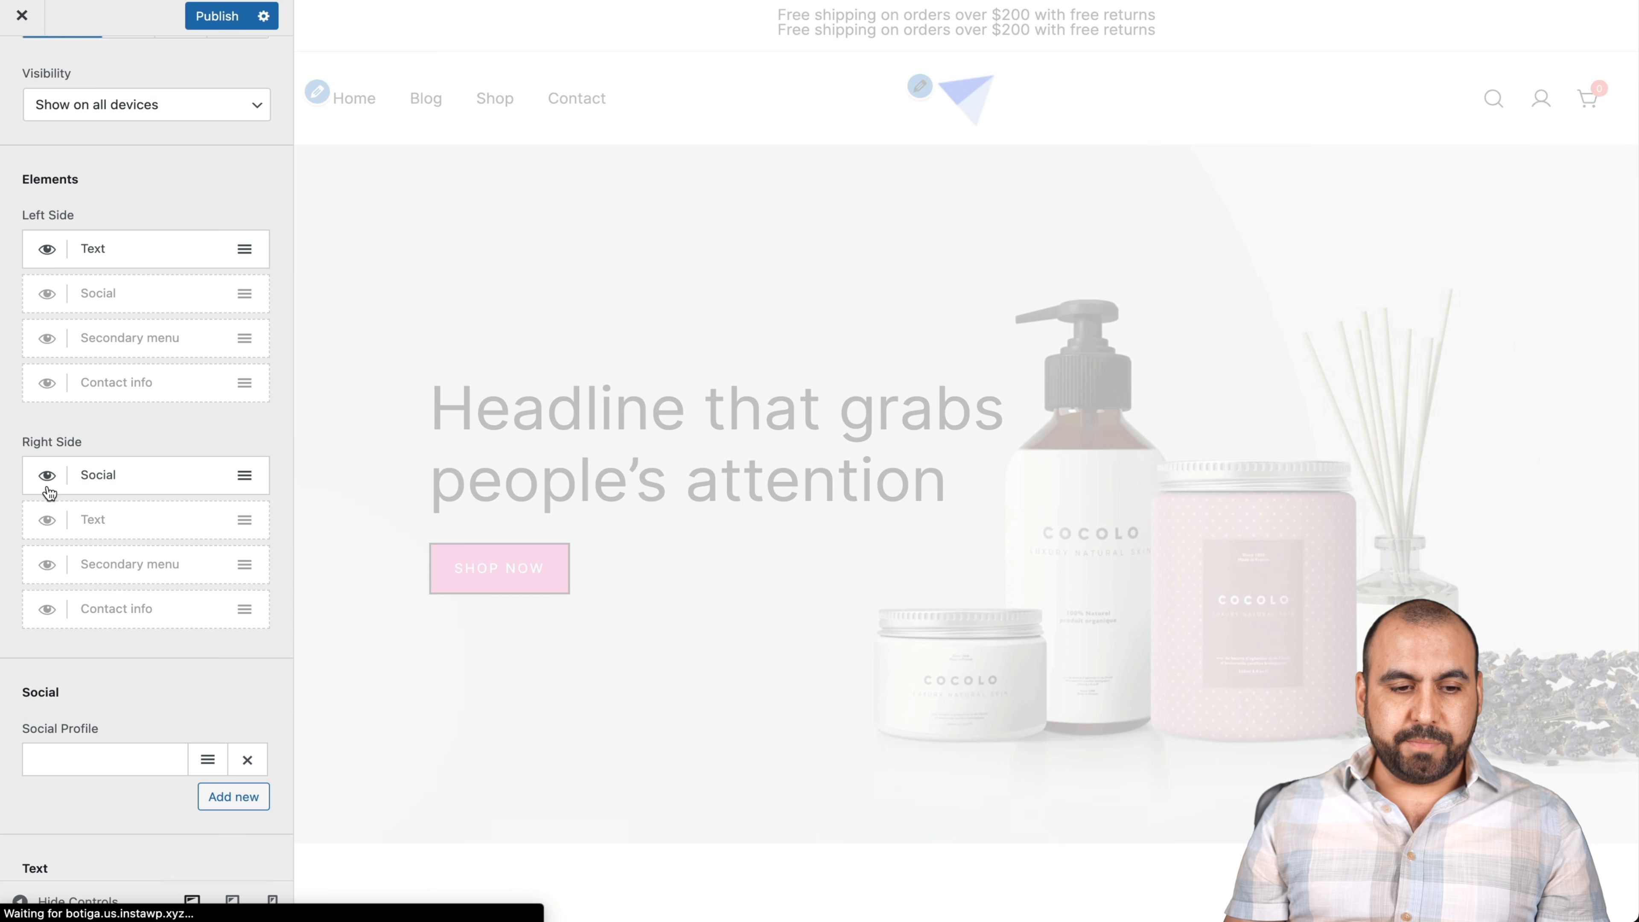
click(46, 475)
scroll(190, 403, up, 5)
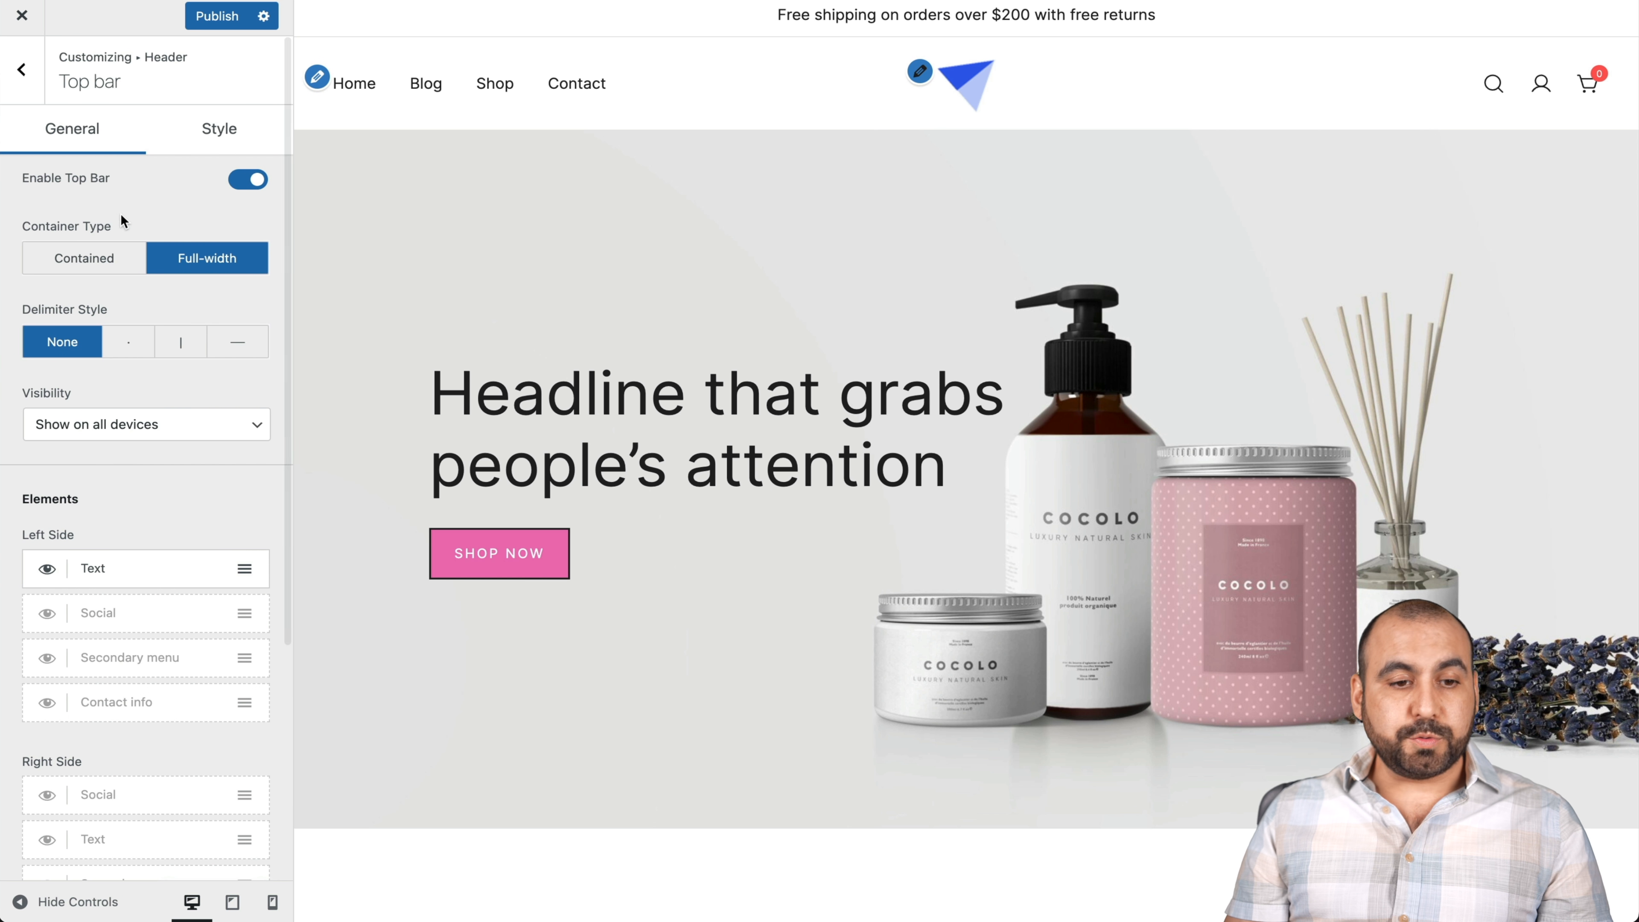
- Try the second, third and fourth main header layouts in the preview and restore the first layout
click(29, 76)
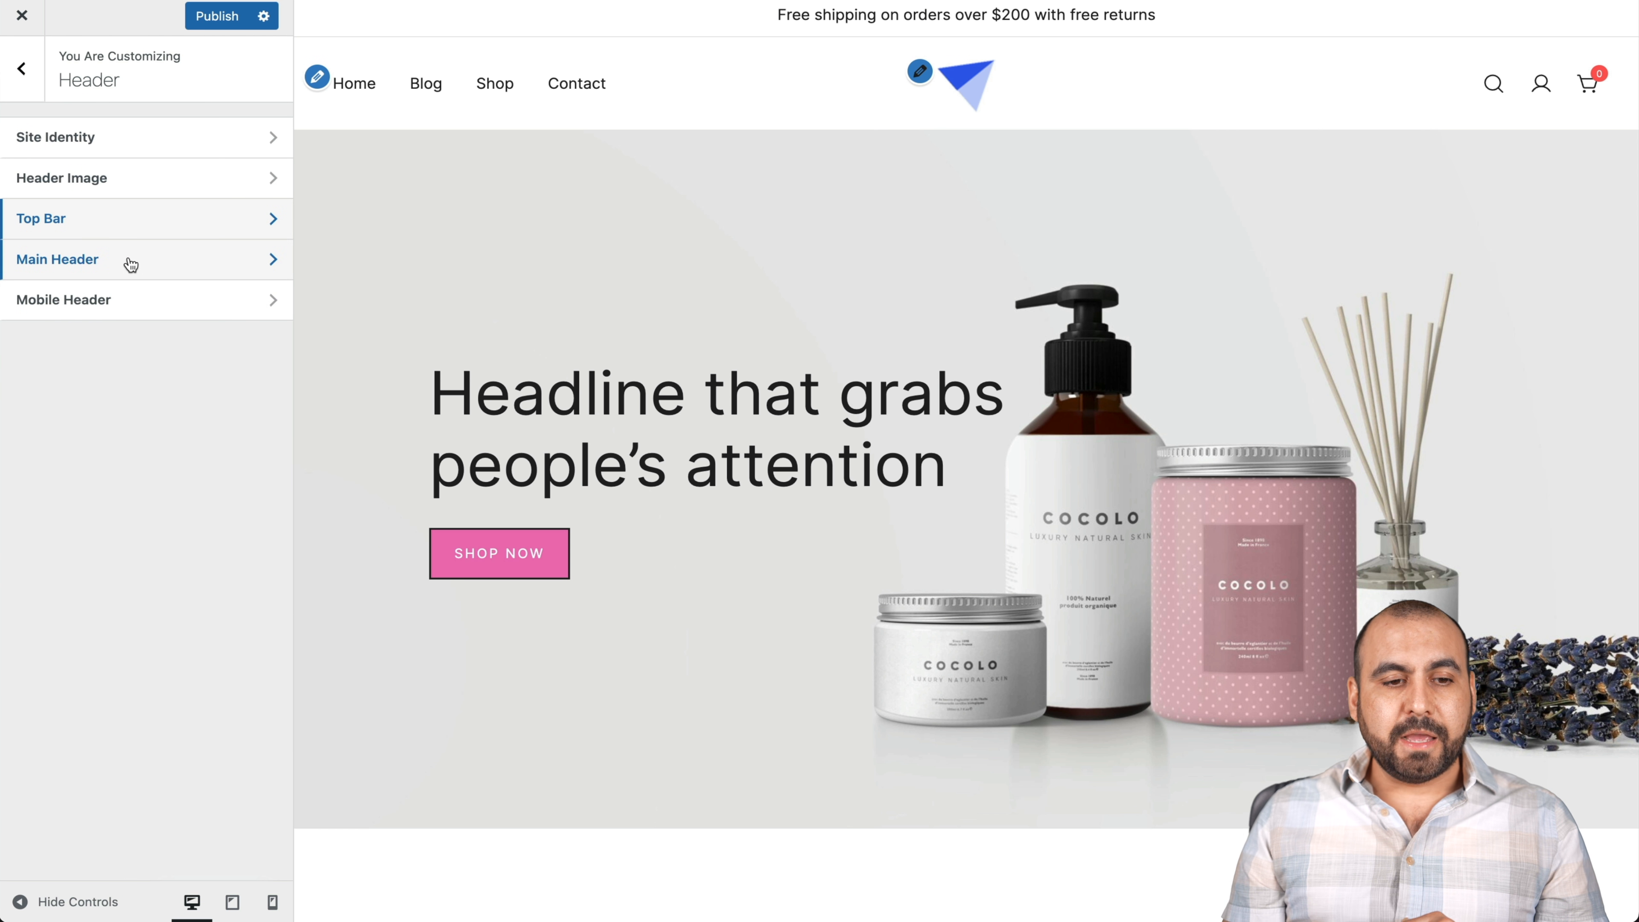
click(128, 263)
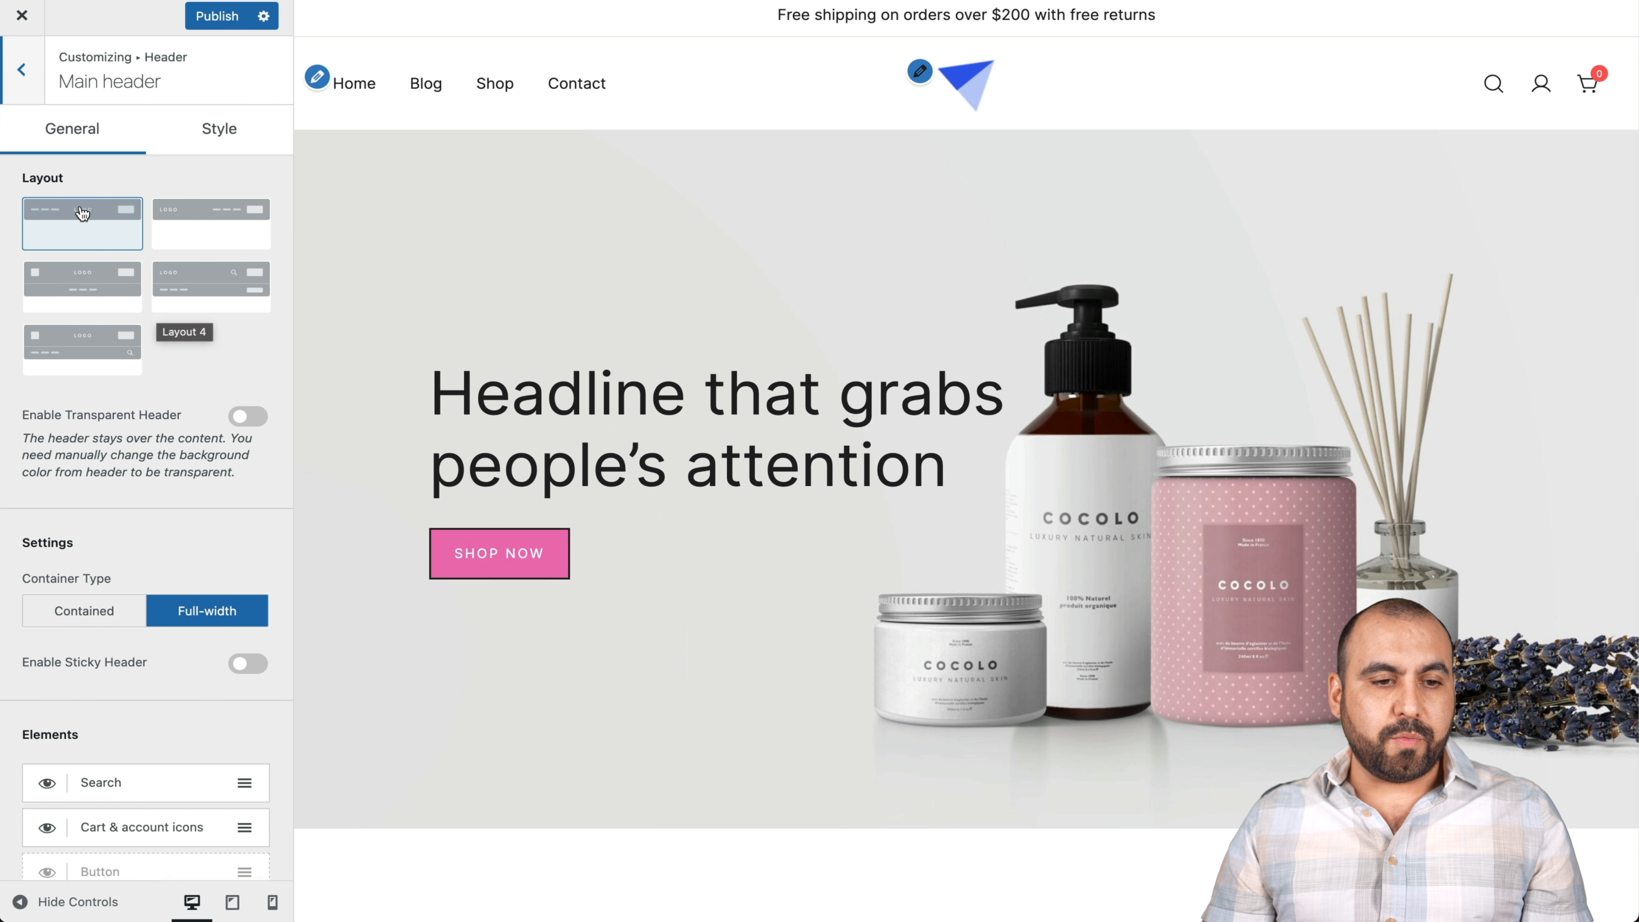
click(208, 234)
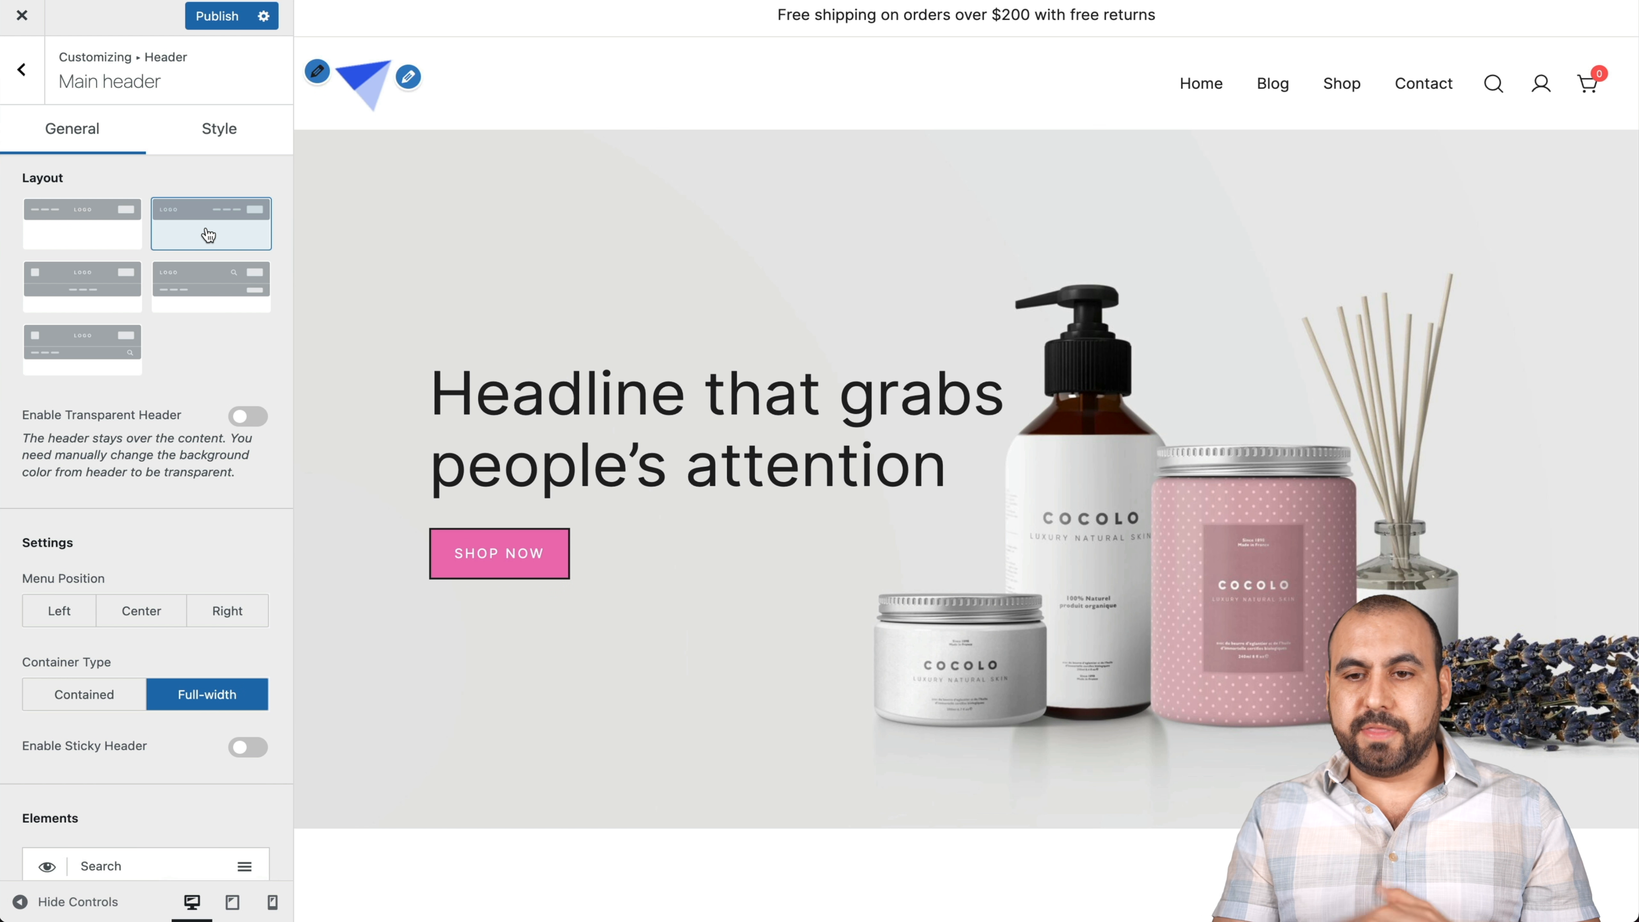
click(120, 292)
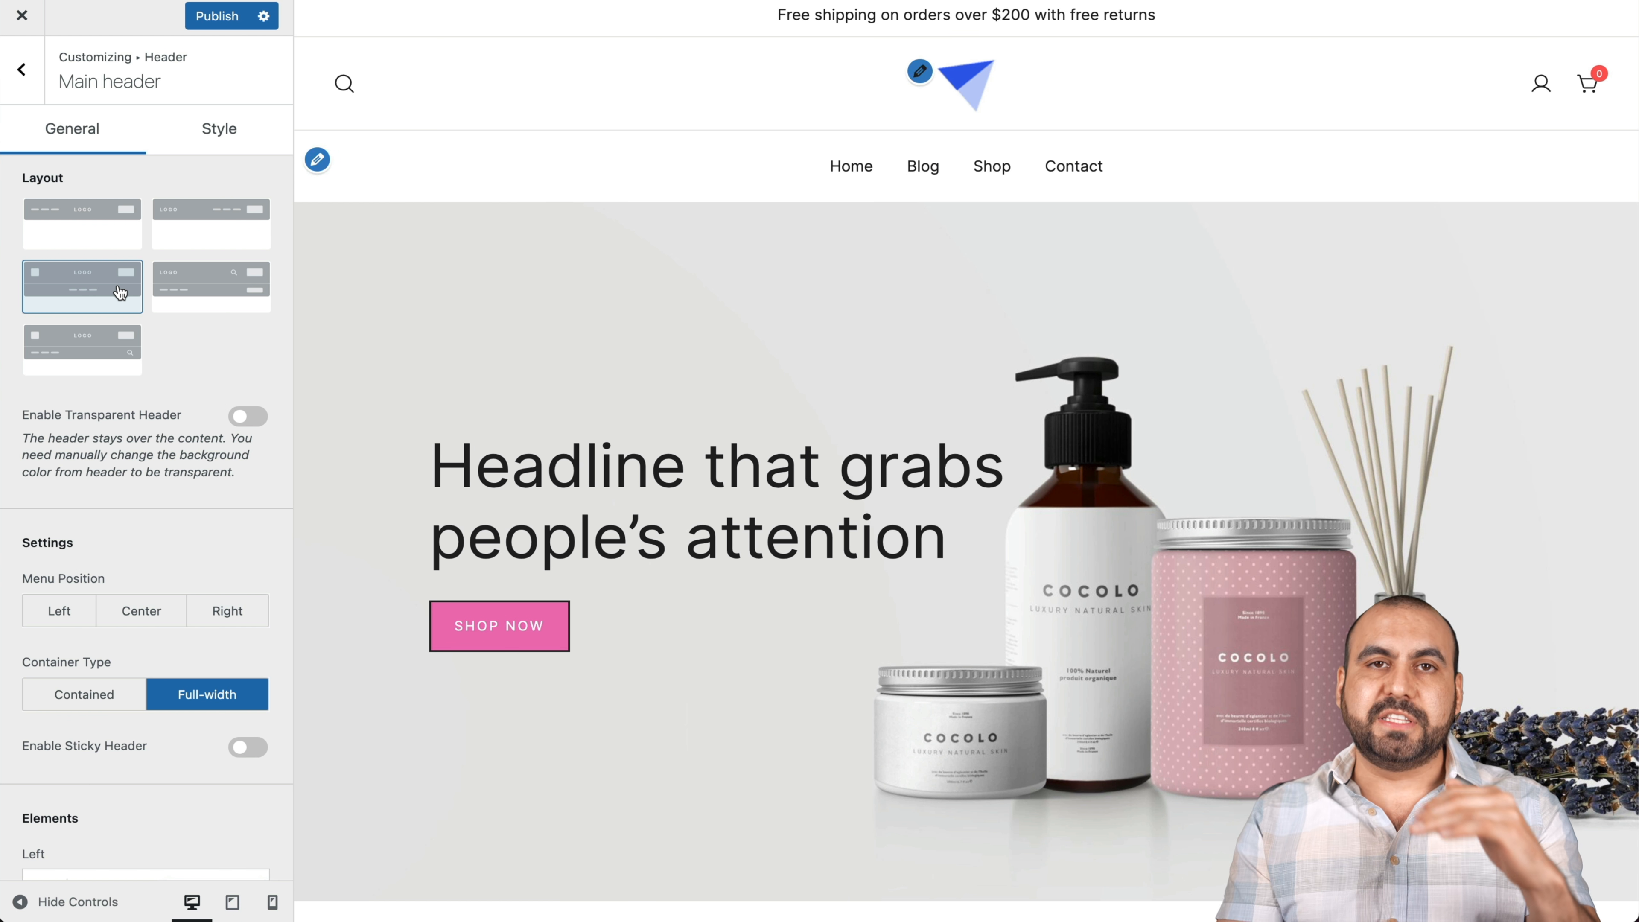
click(190, 298)
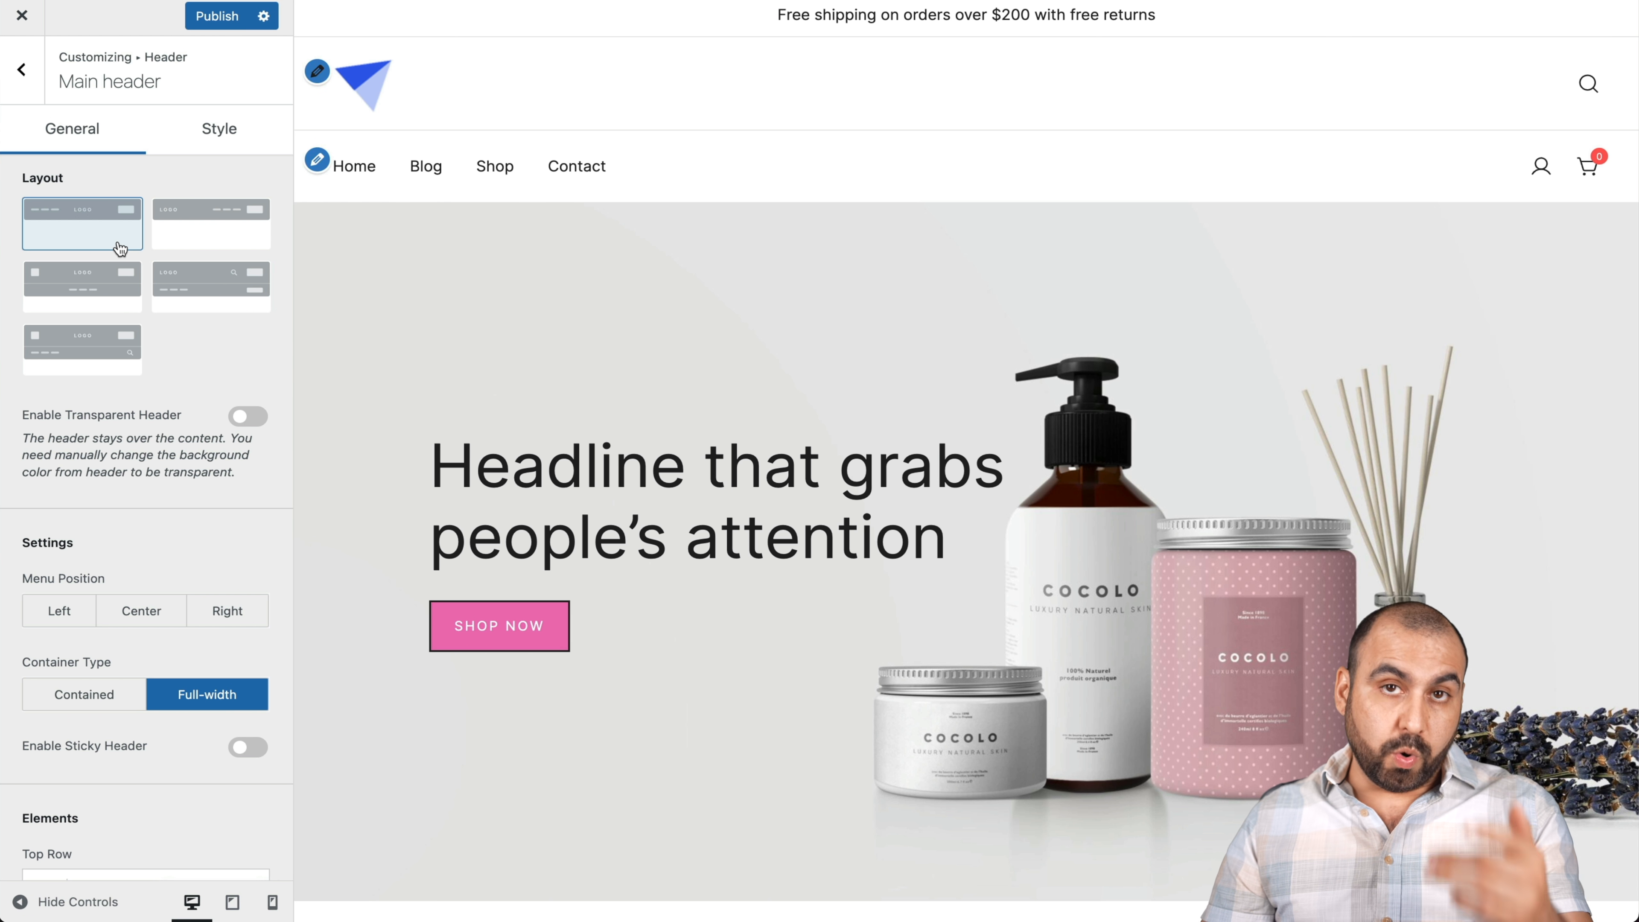
click(120, 249)
- Try the transparent header option for the main header and switch it back off
scroll(43, 341, down, 1)
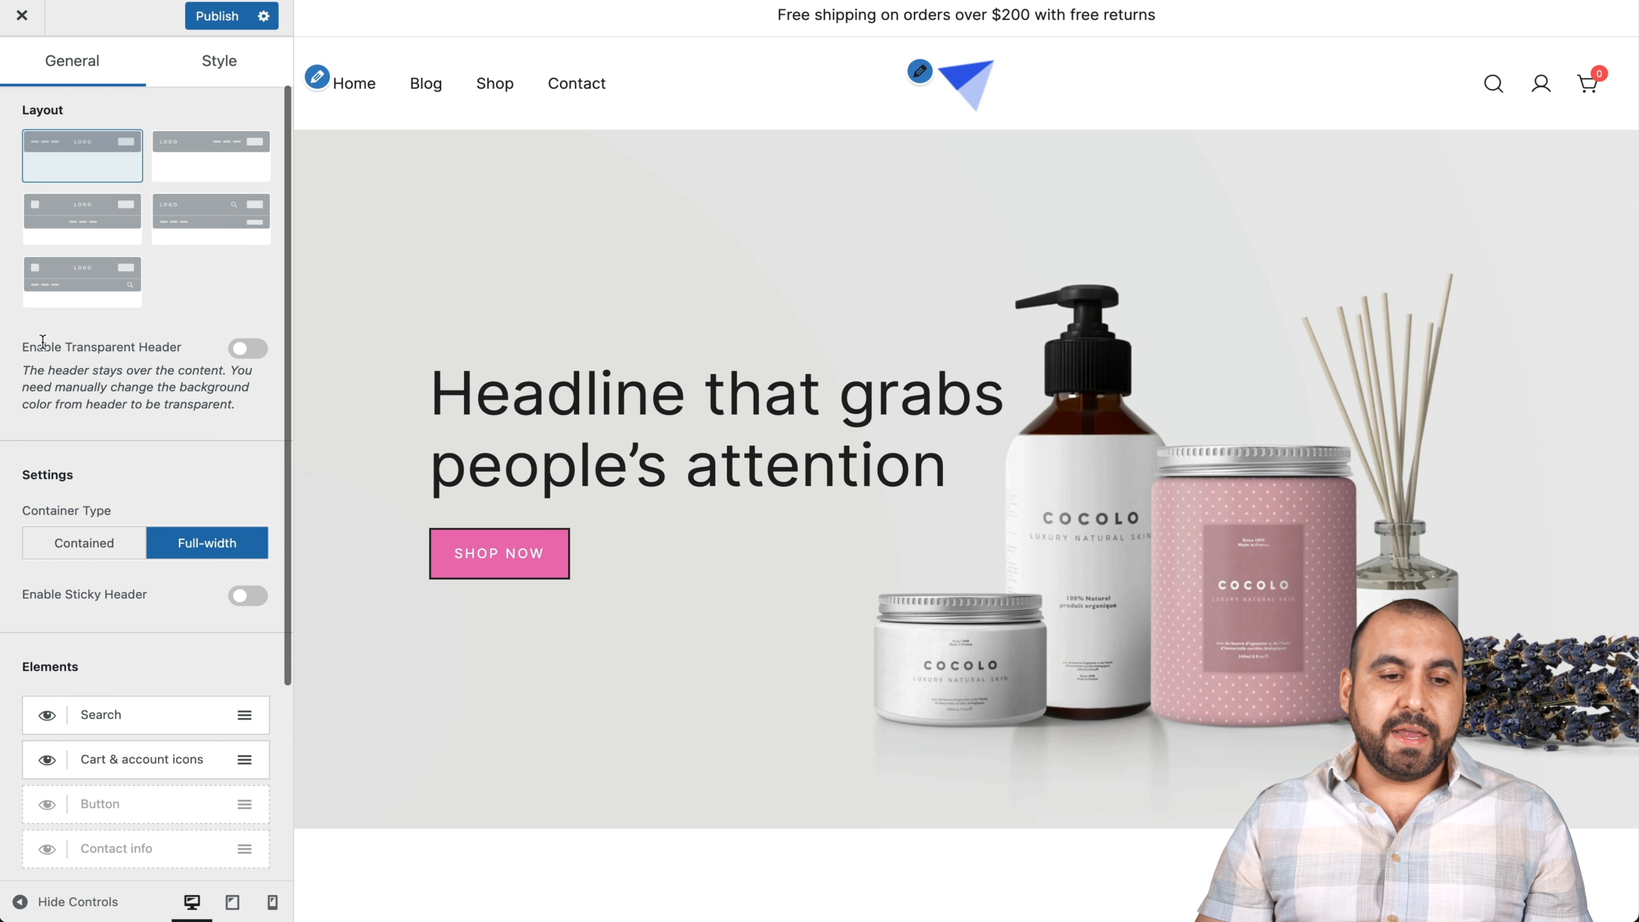
click(248, 347)
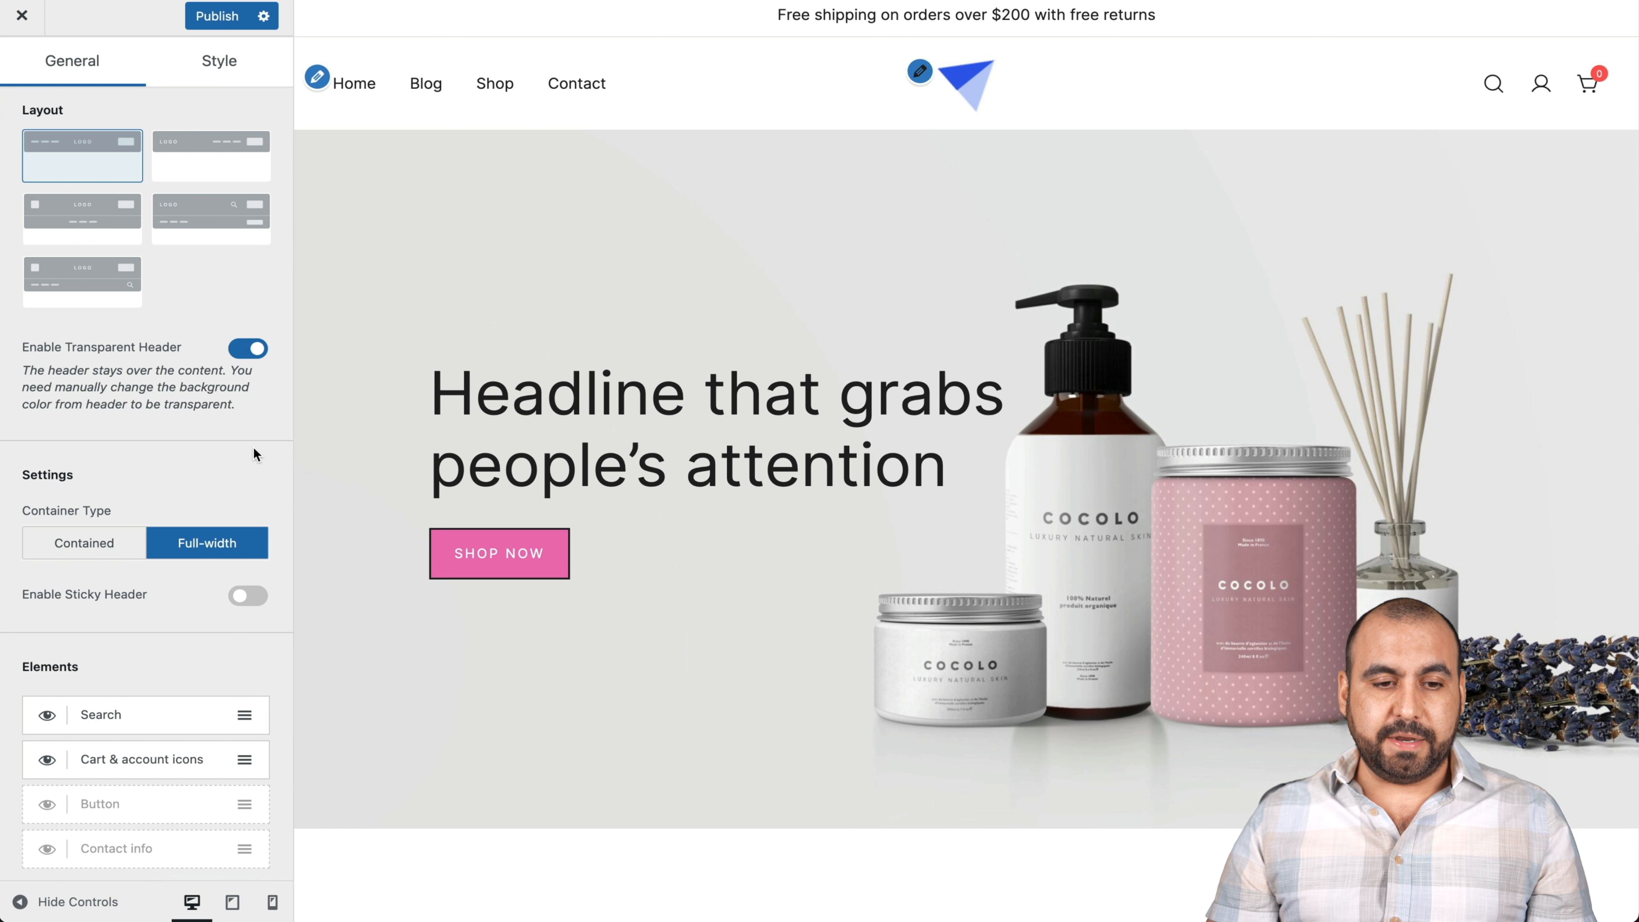
scroll(525, 516, down, 2)
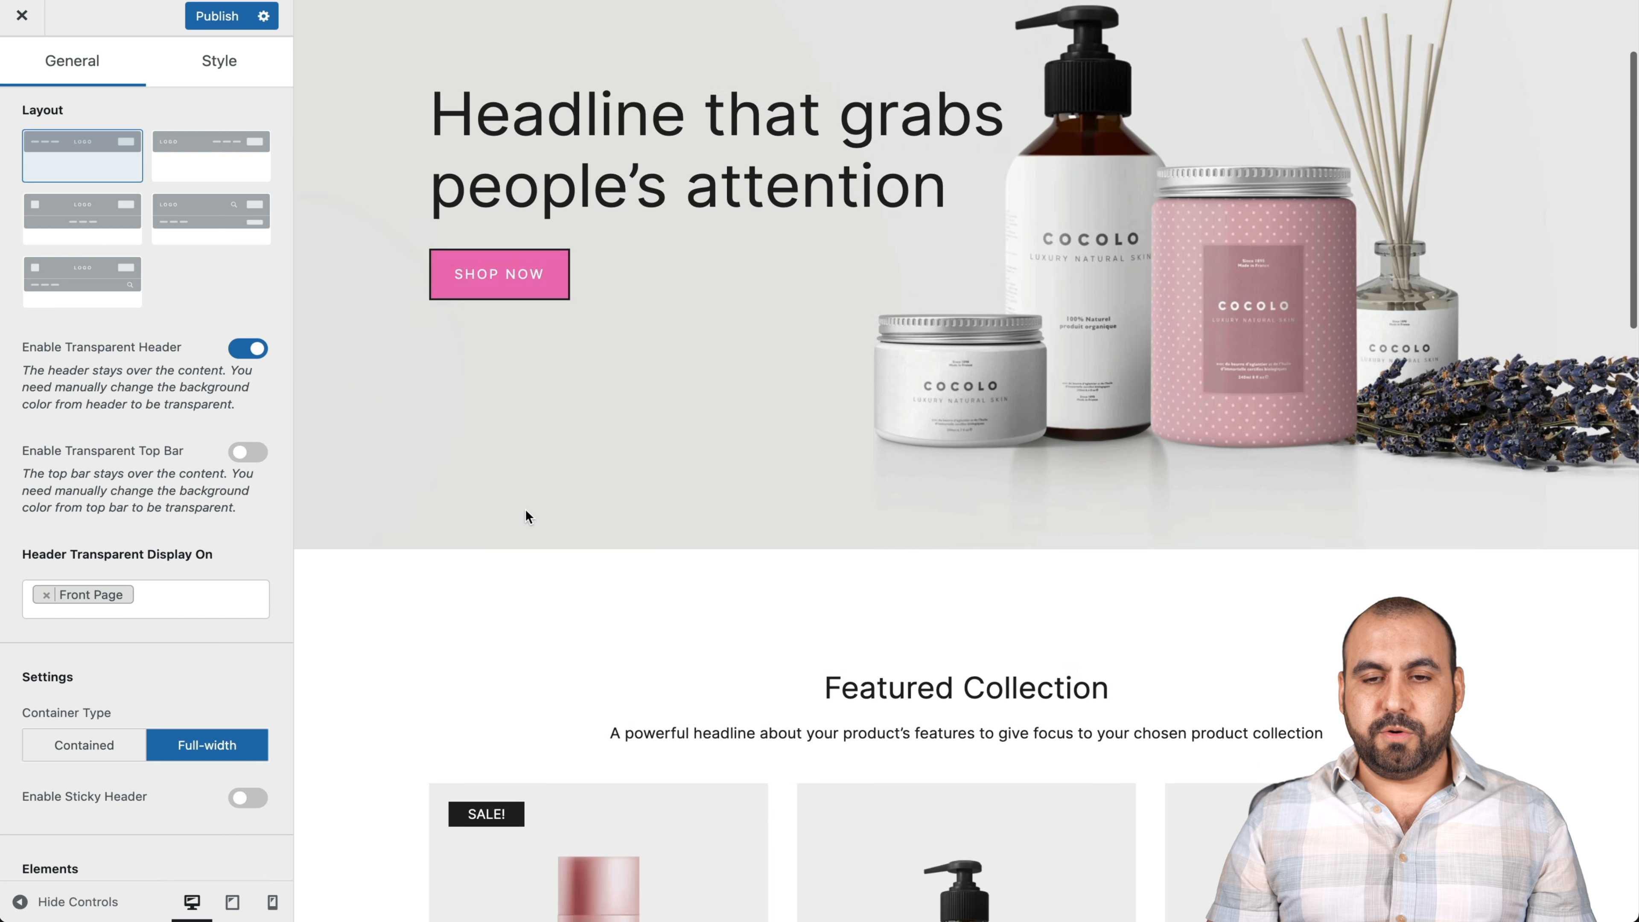
scroll(530, 512, up, 4)
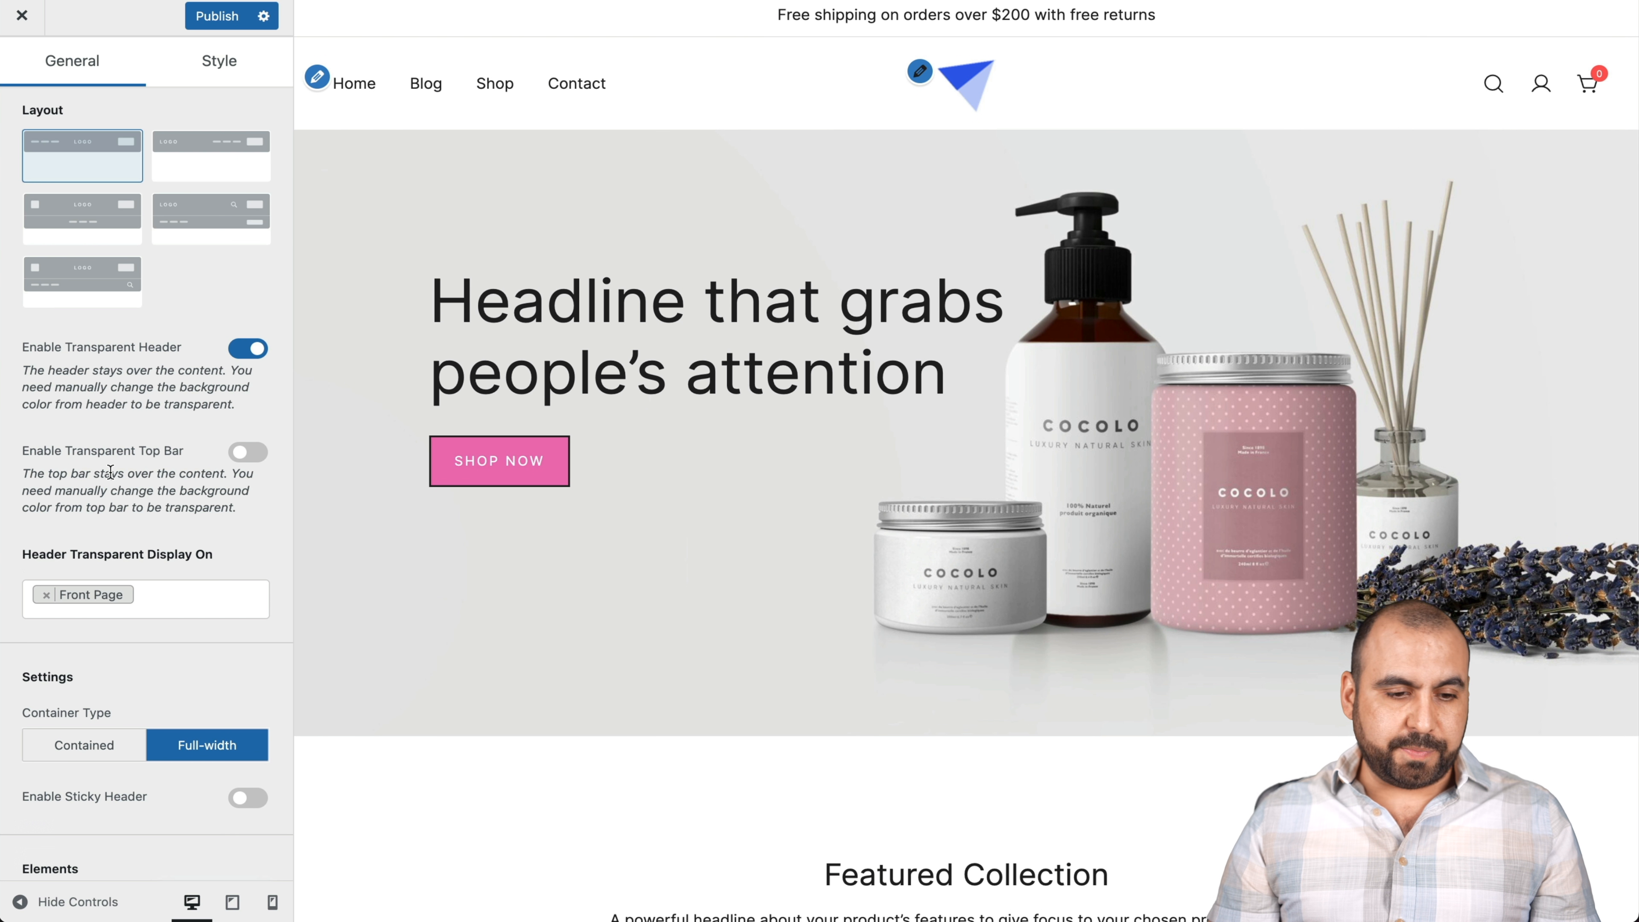
scroll(111, 472, down, 1)
click(249, 304)
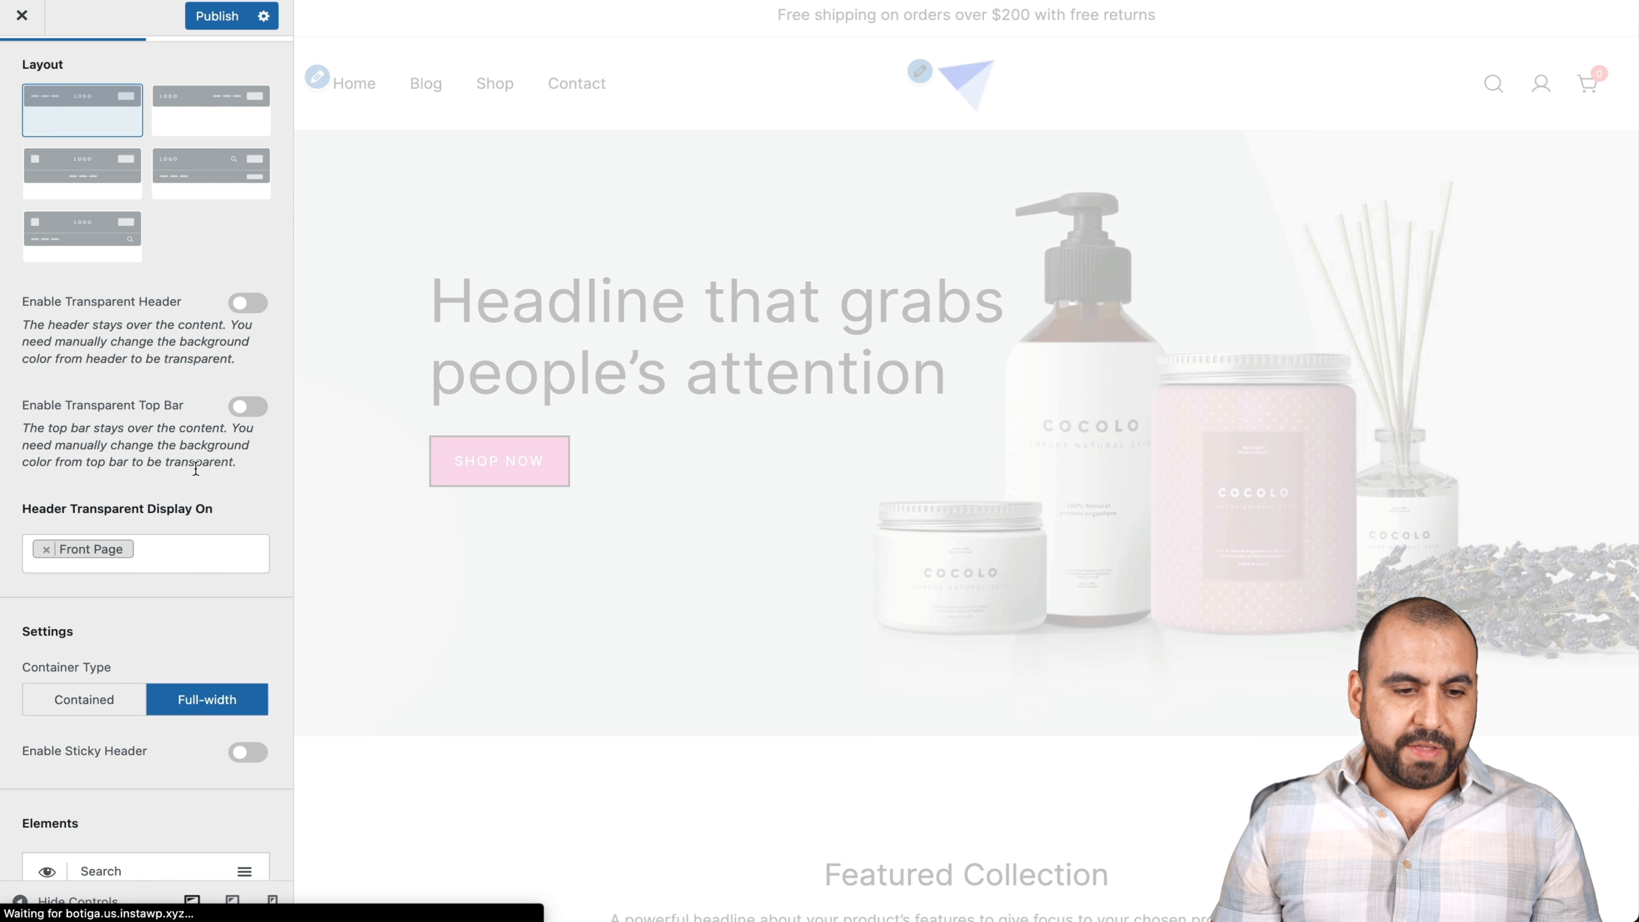
- Review the main header's container, sticky header, element and icon options, and view the mobile header settings
scroll(183, 497, down, 4)
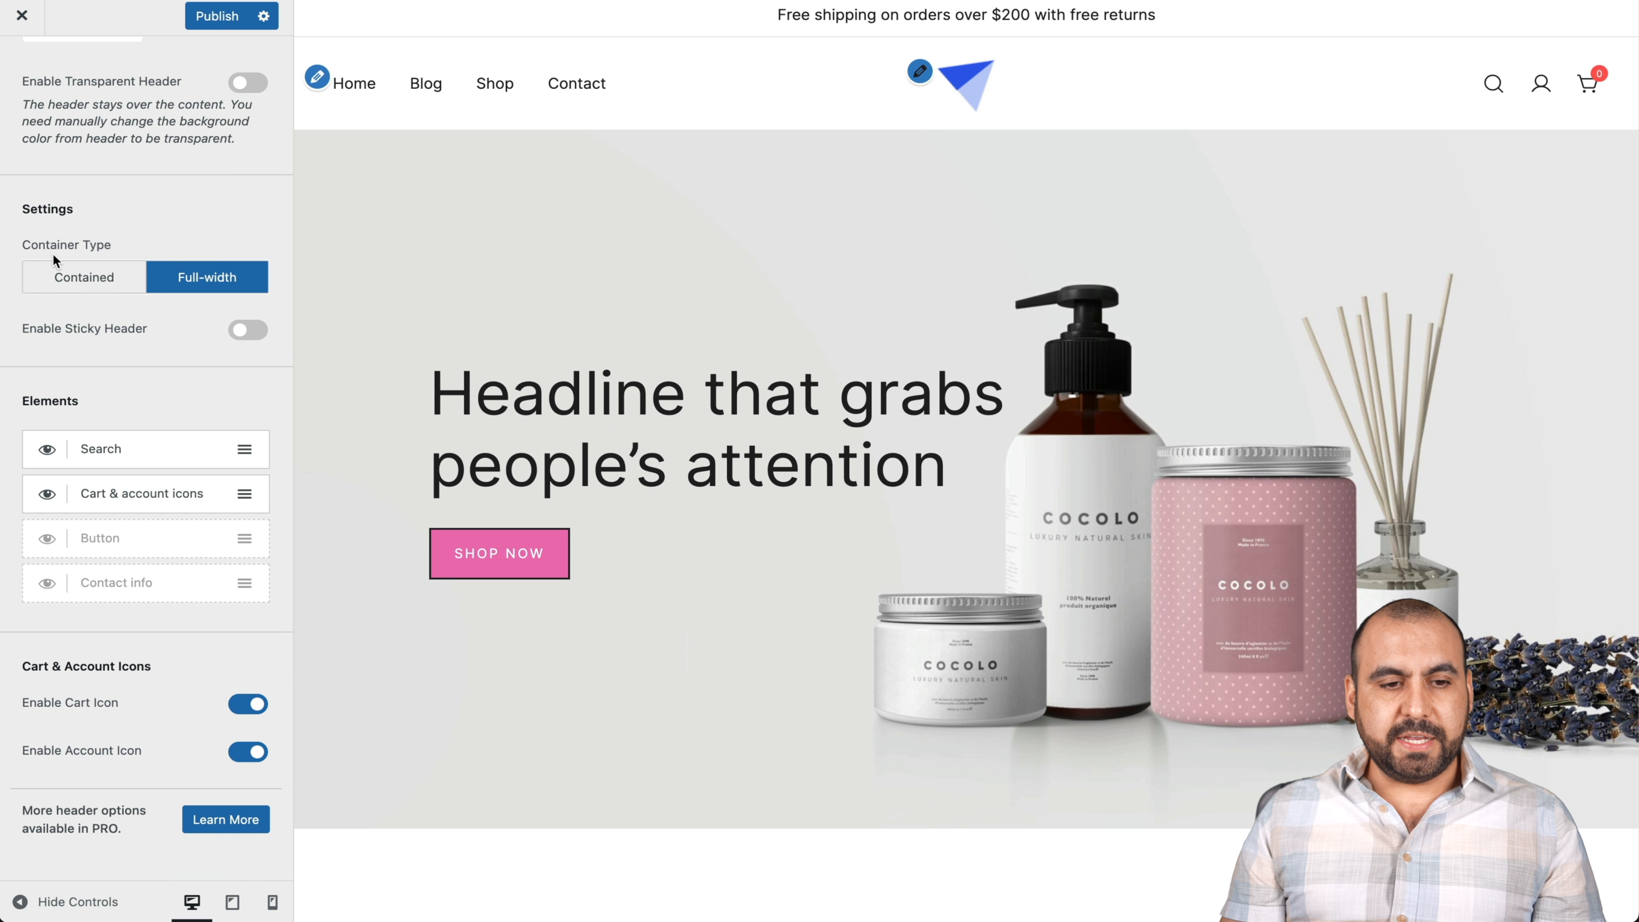
scroll(172, 355, down, 1)
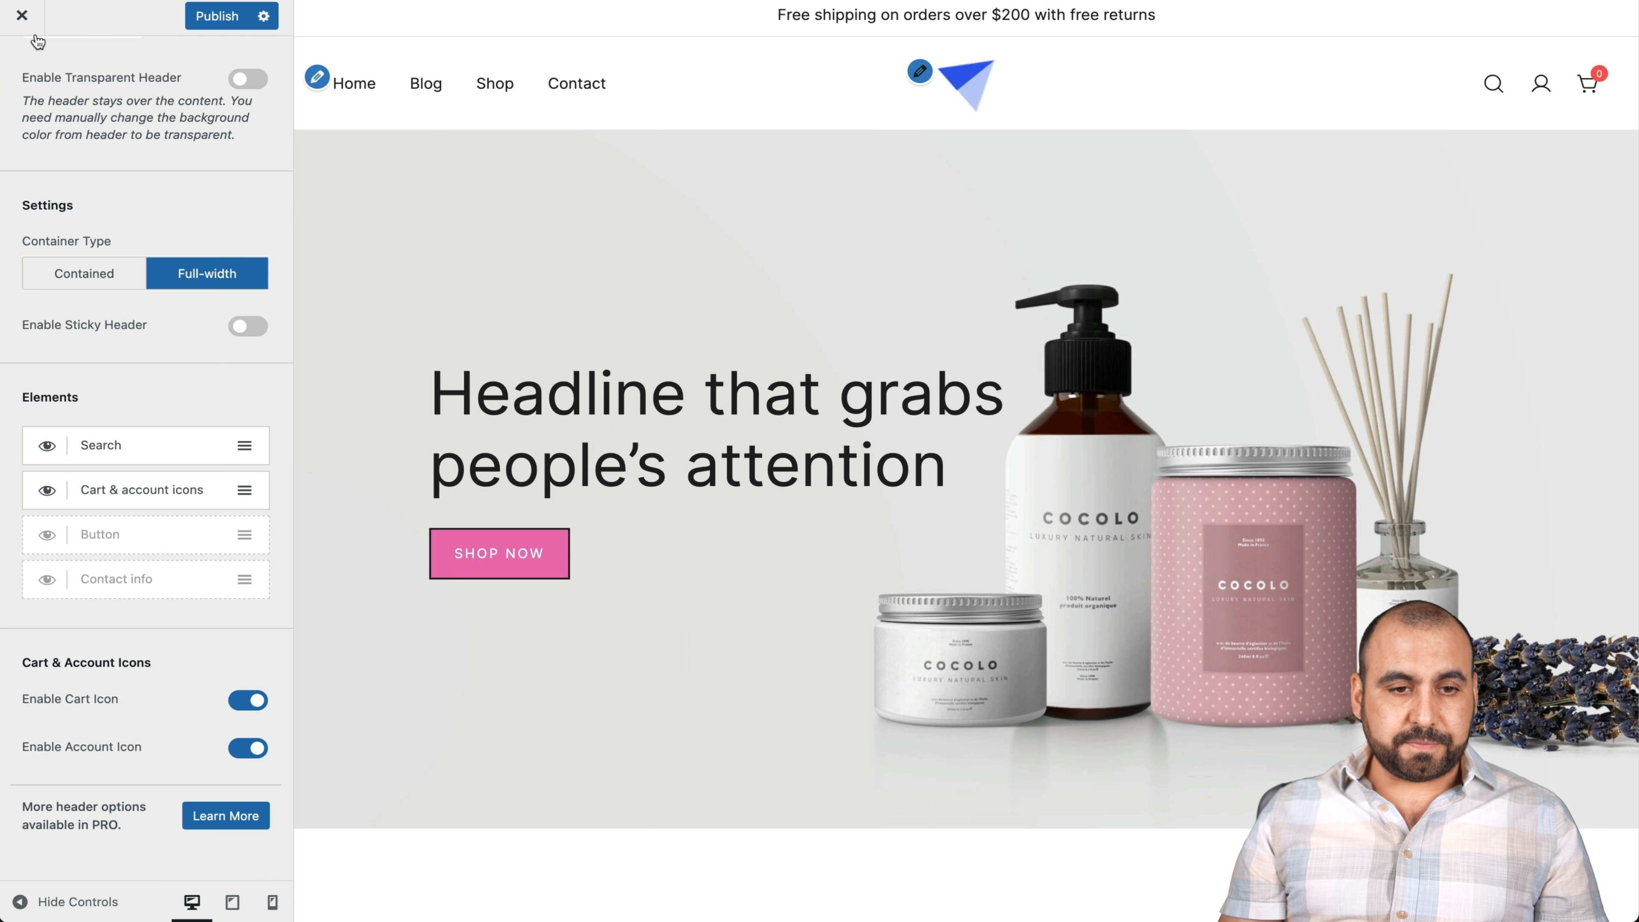
scroll(38, 41, up, 5)
click(19, 68)
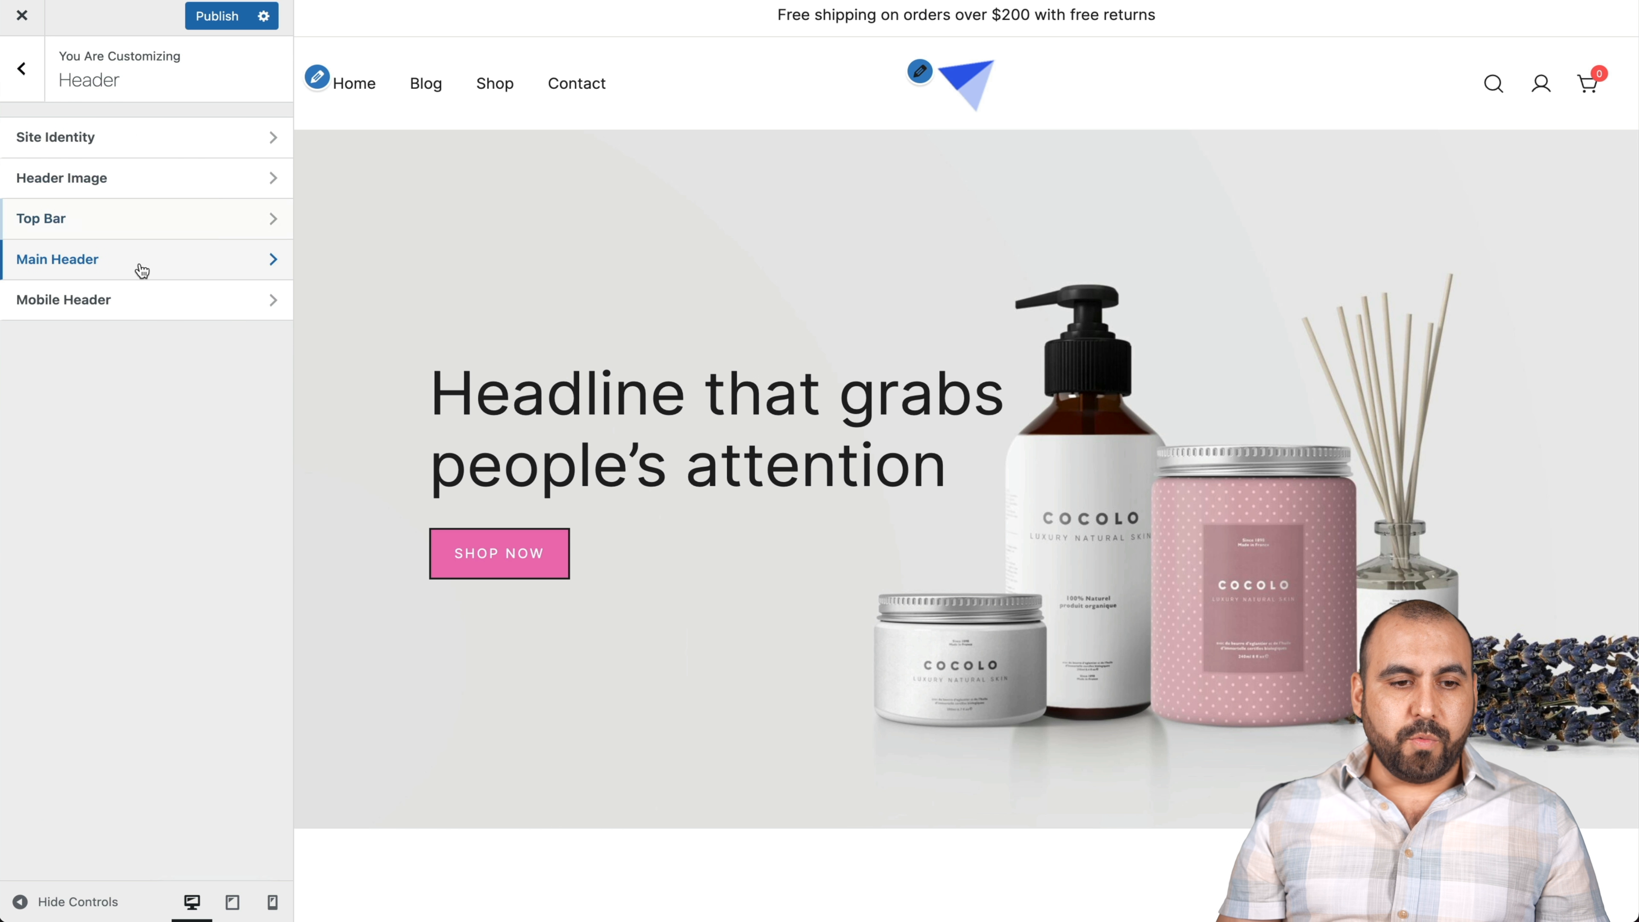
click(126, 302)
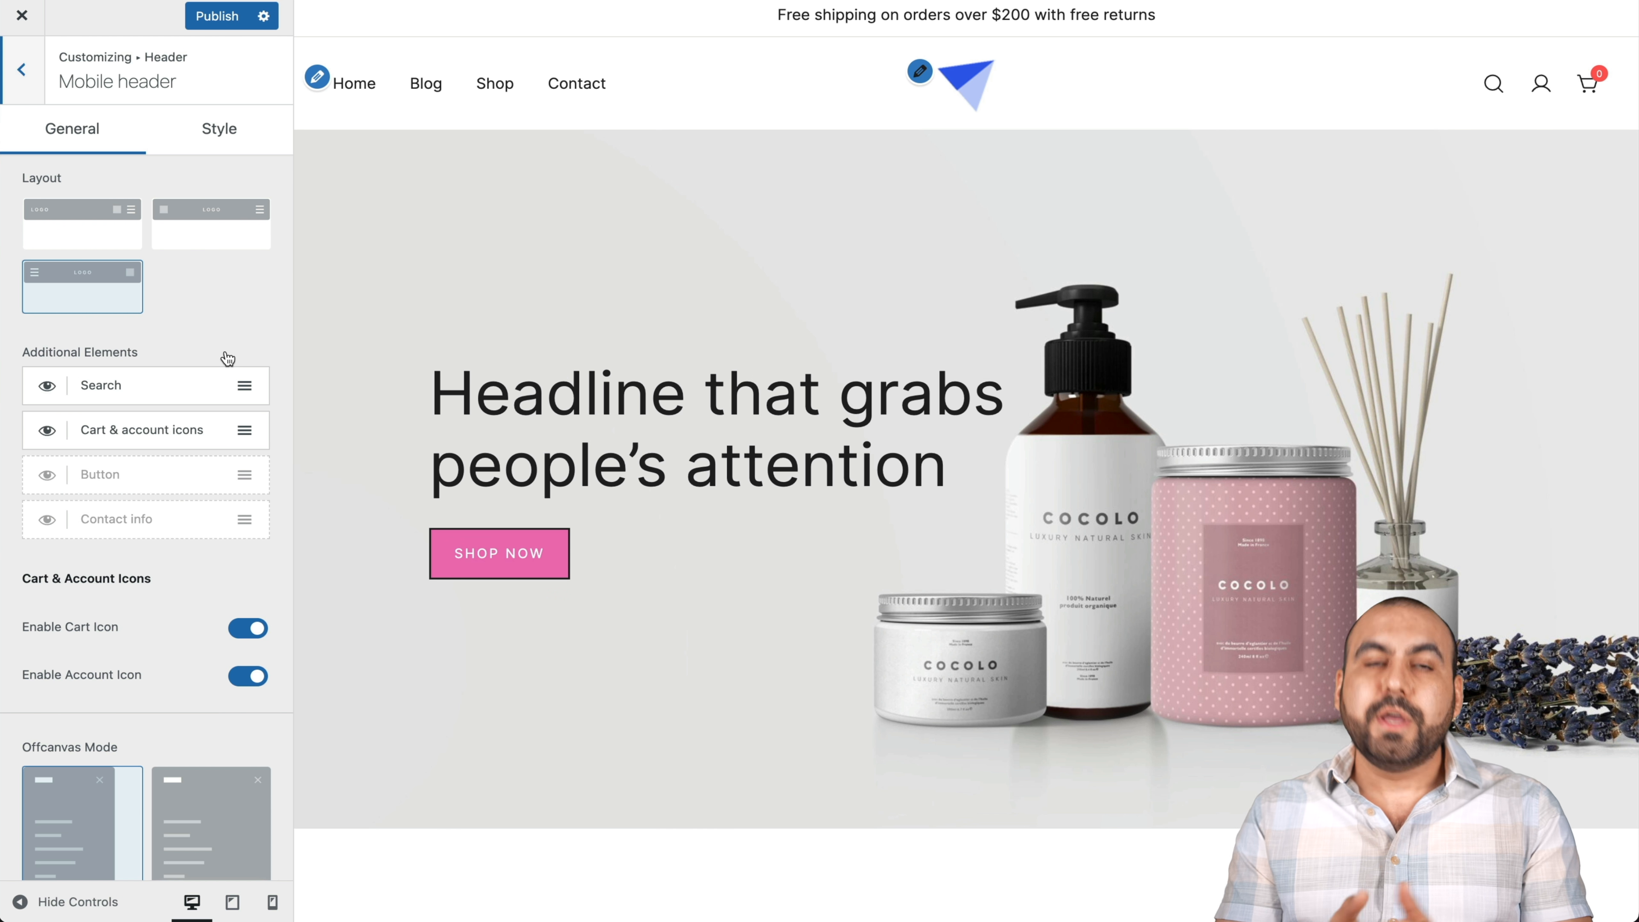
click(22, 69)
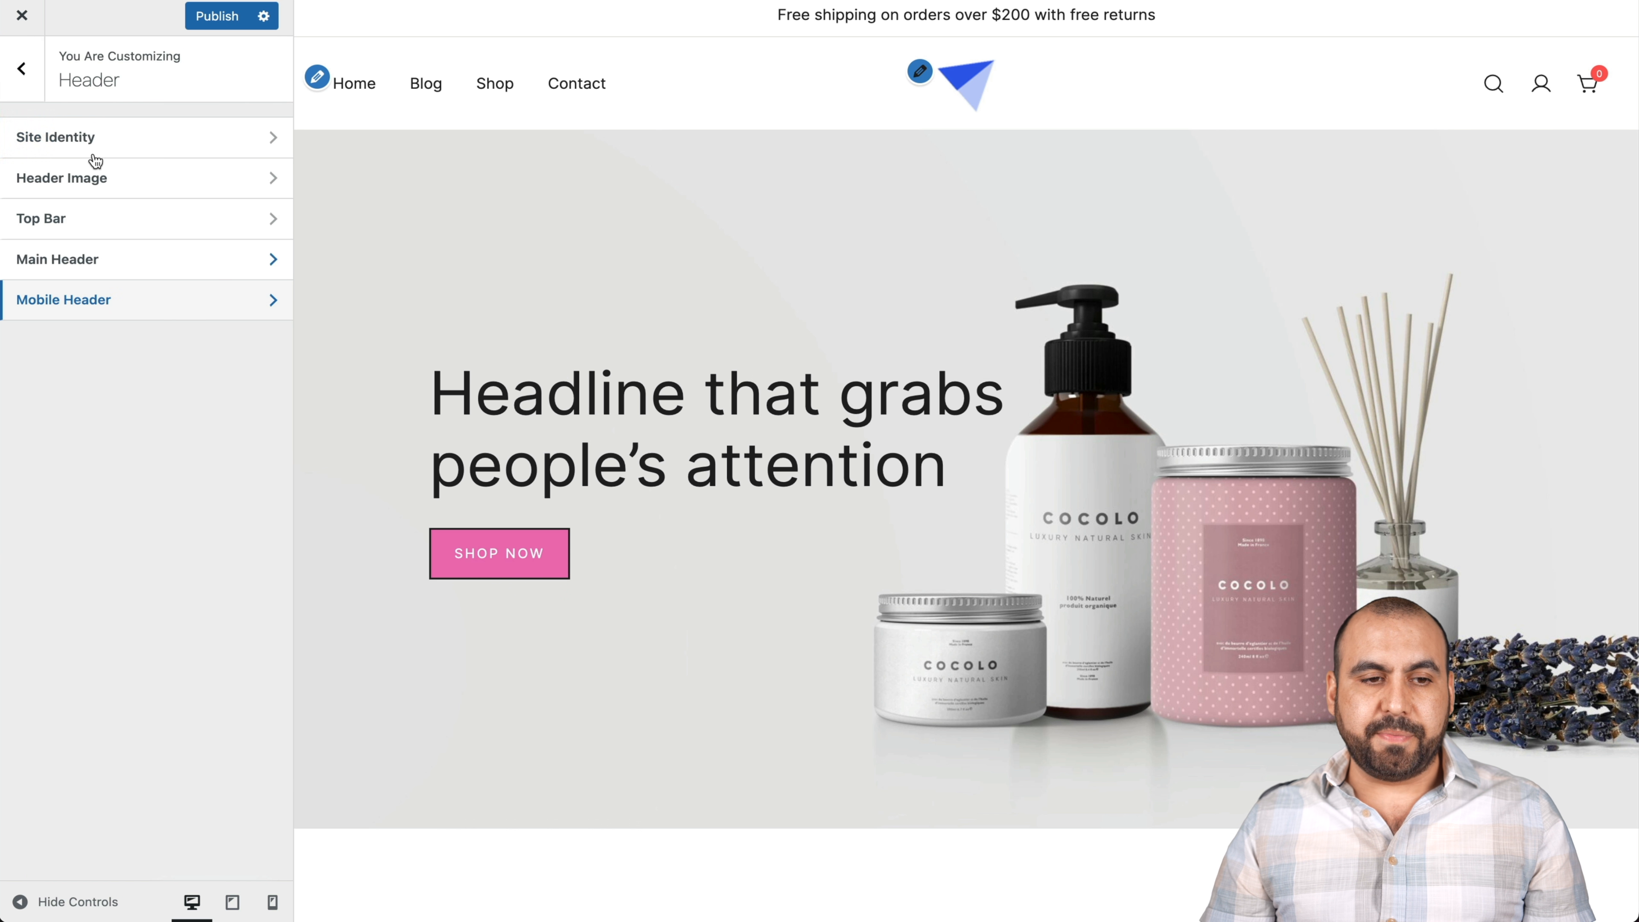
- Apply the predefined bright red palette in the color settings and check it down the homepage preview
click(33, 69)
click(100, 370)
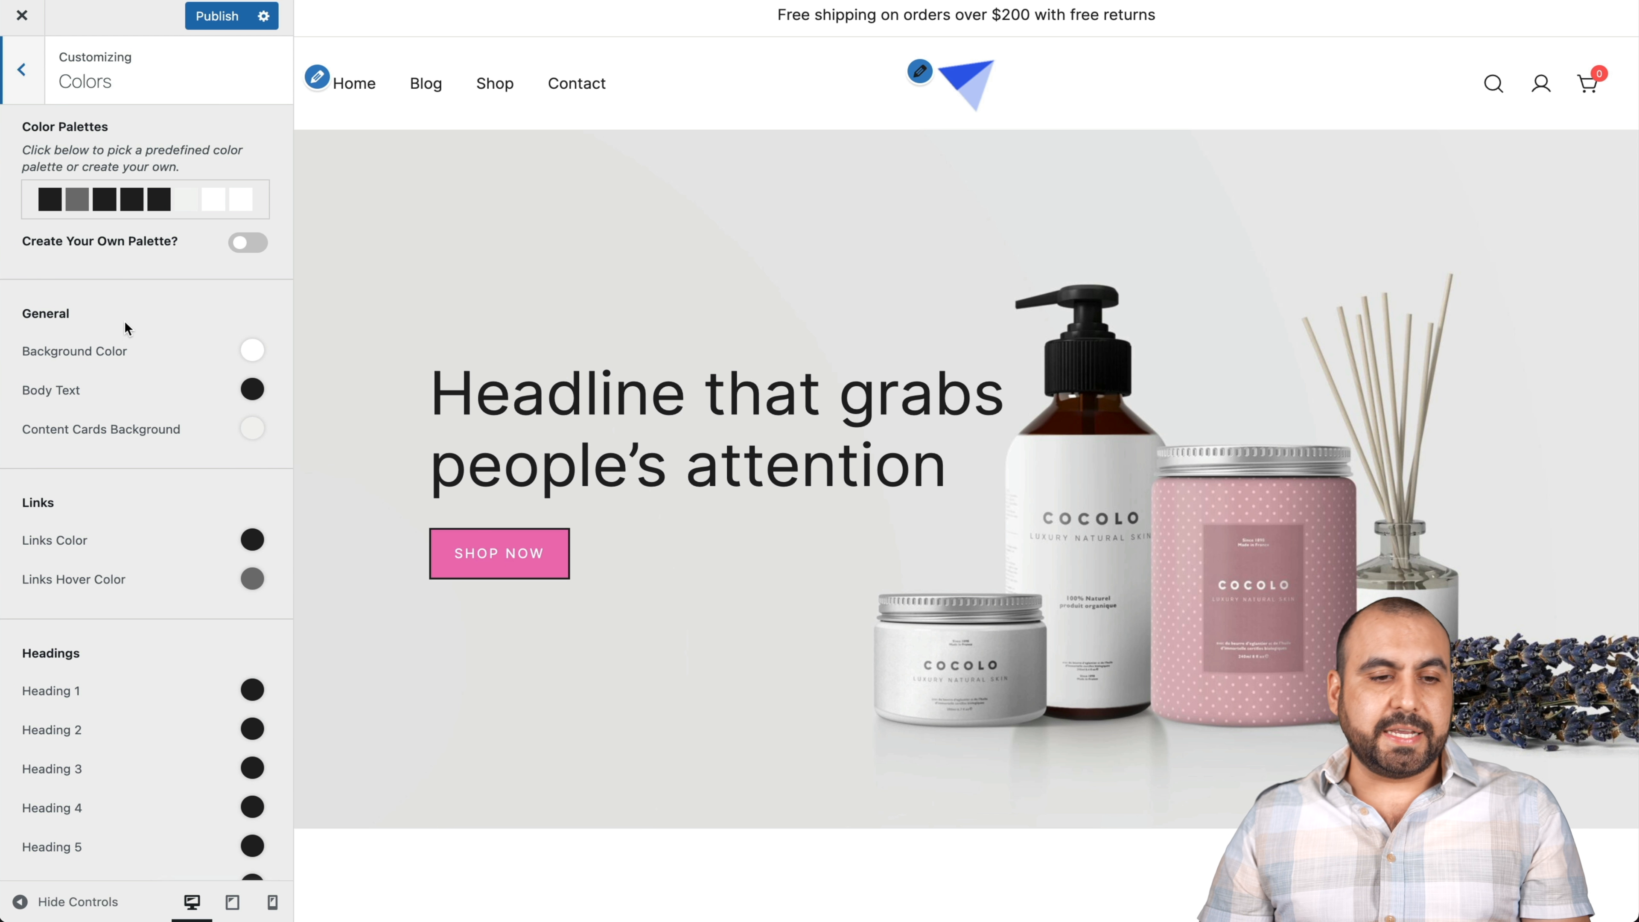
click(140, 205)
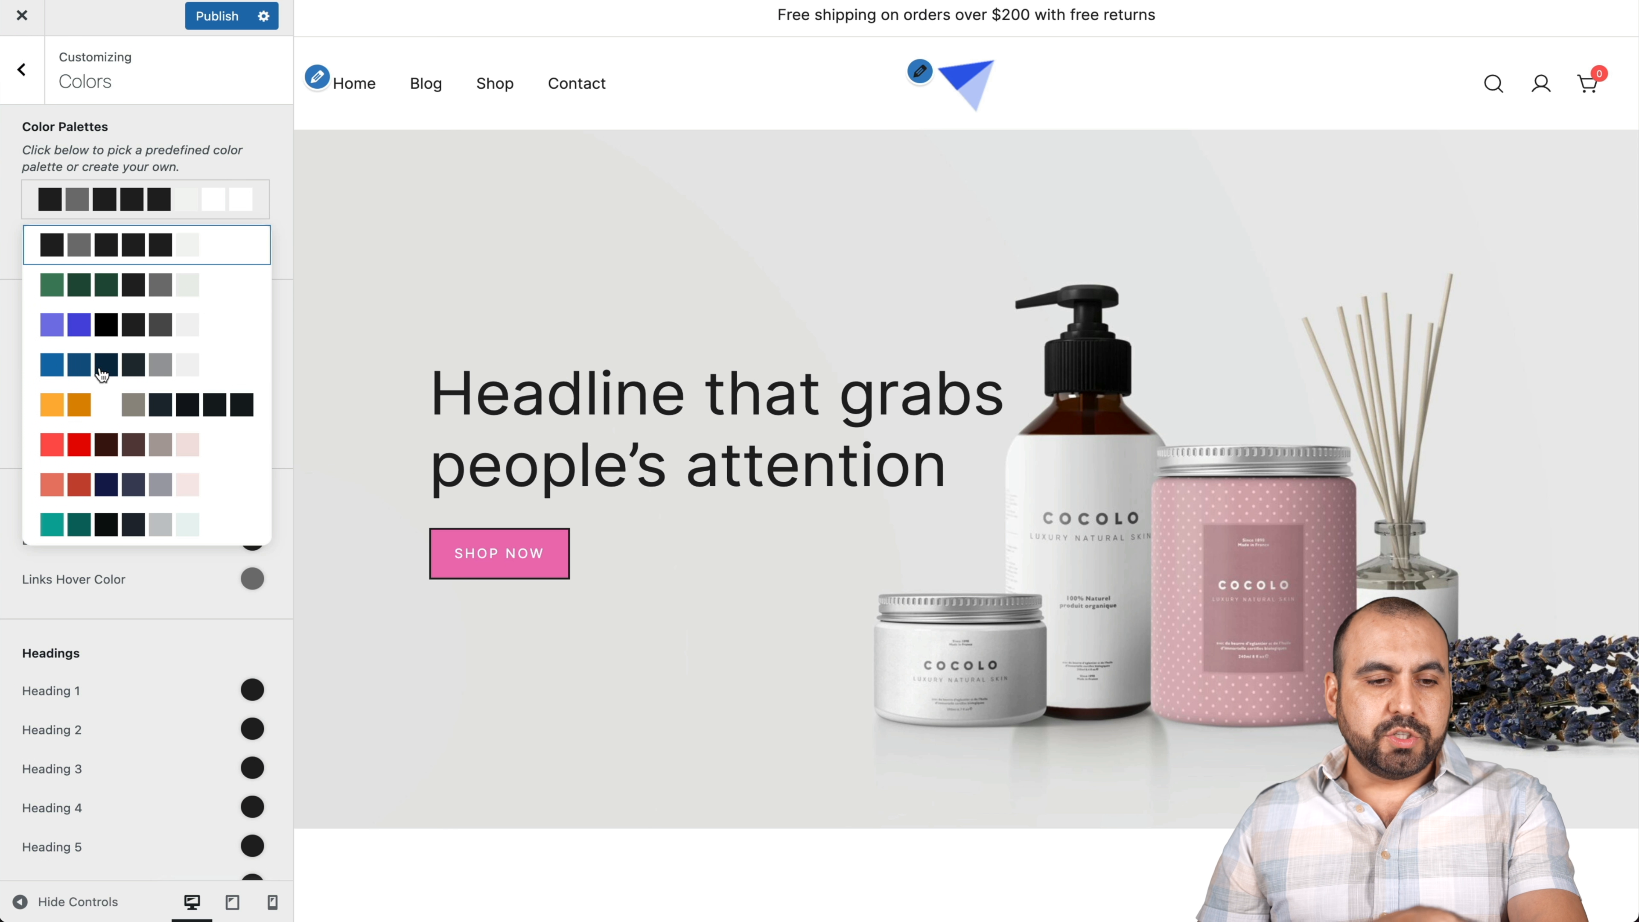
click(119, 446)
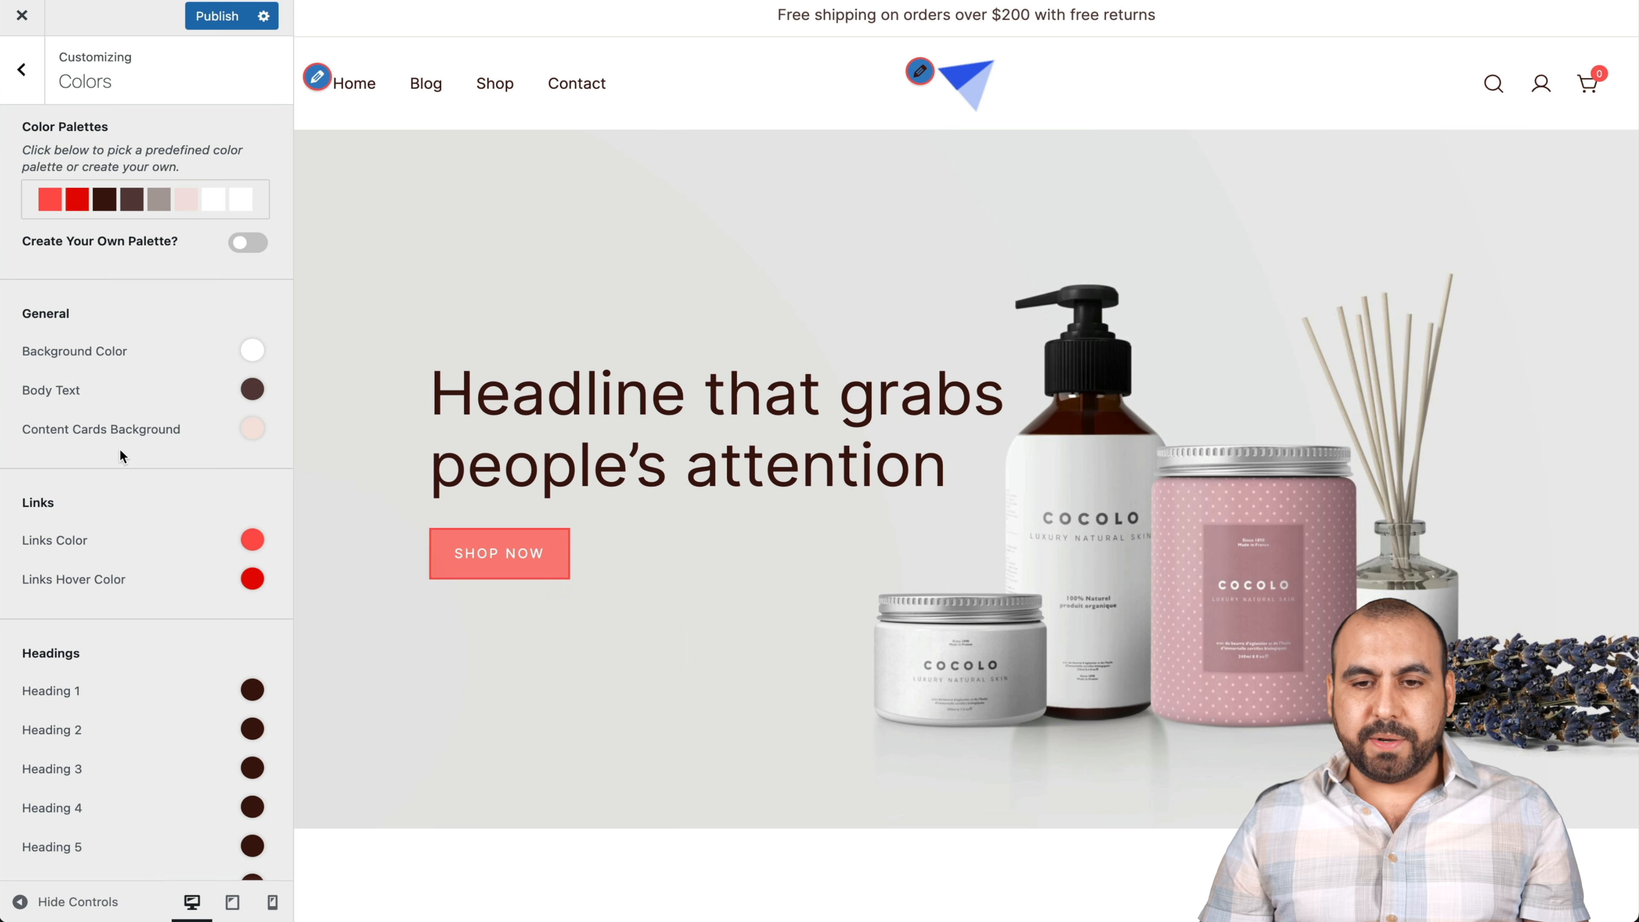
scroll(553, 559, down, 15)
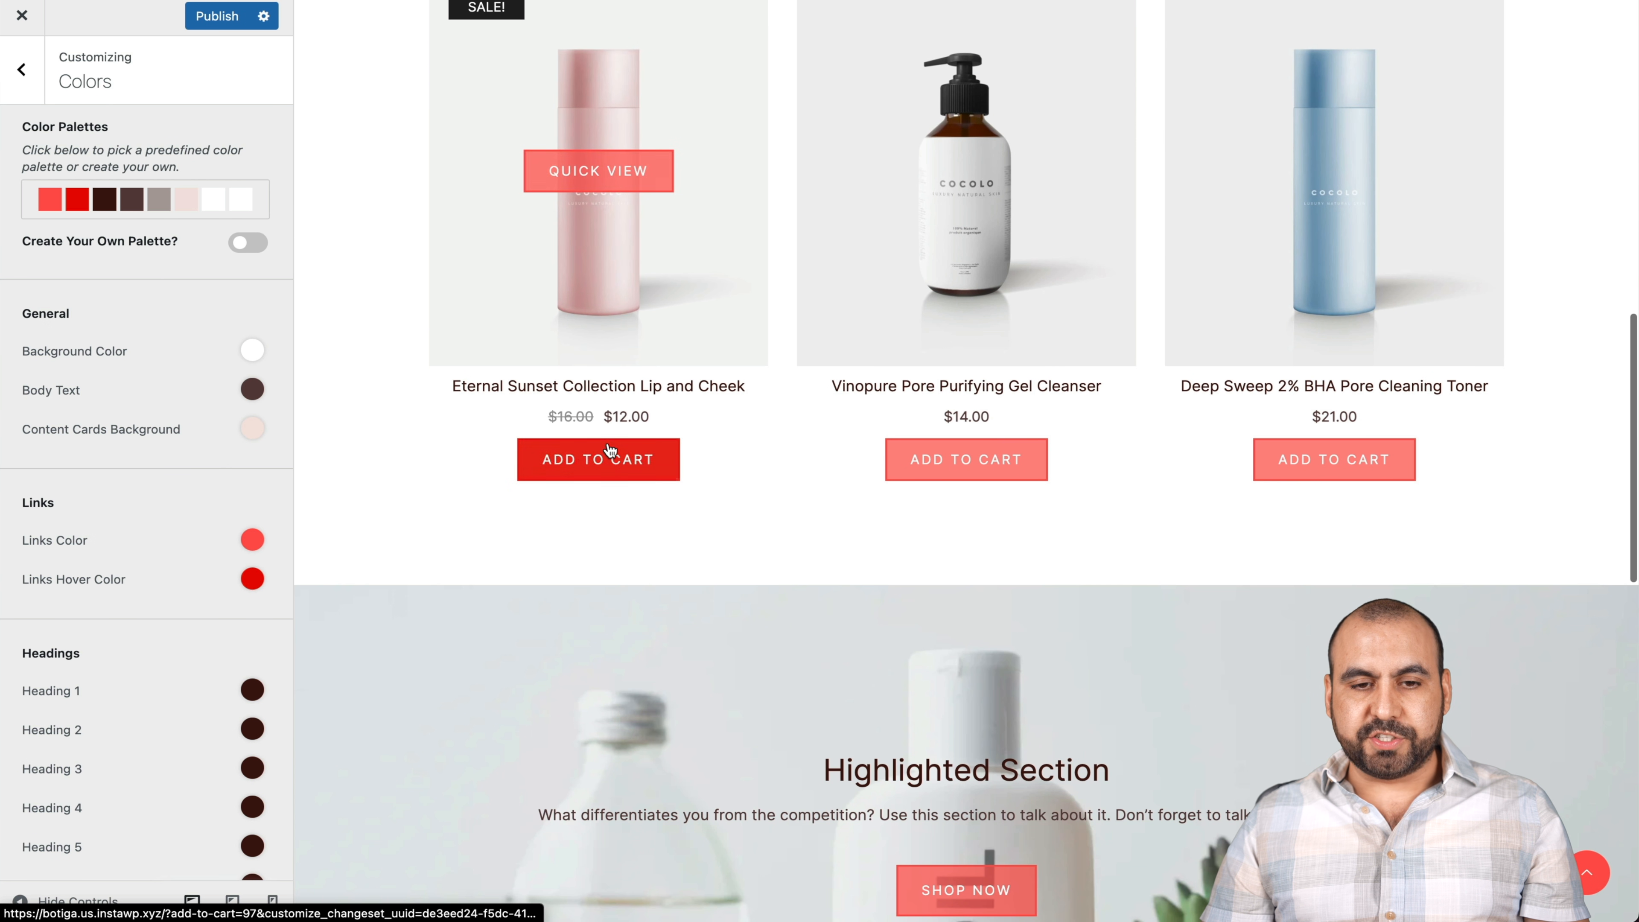
scroll(741, 608, down, 10)
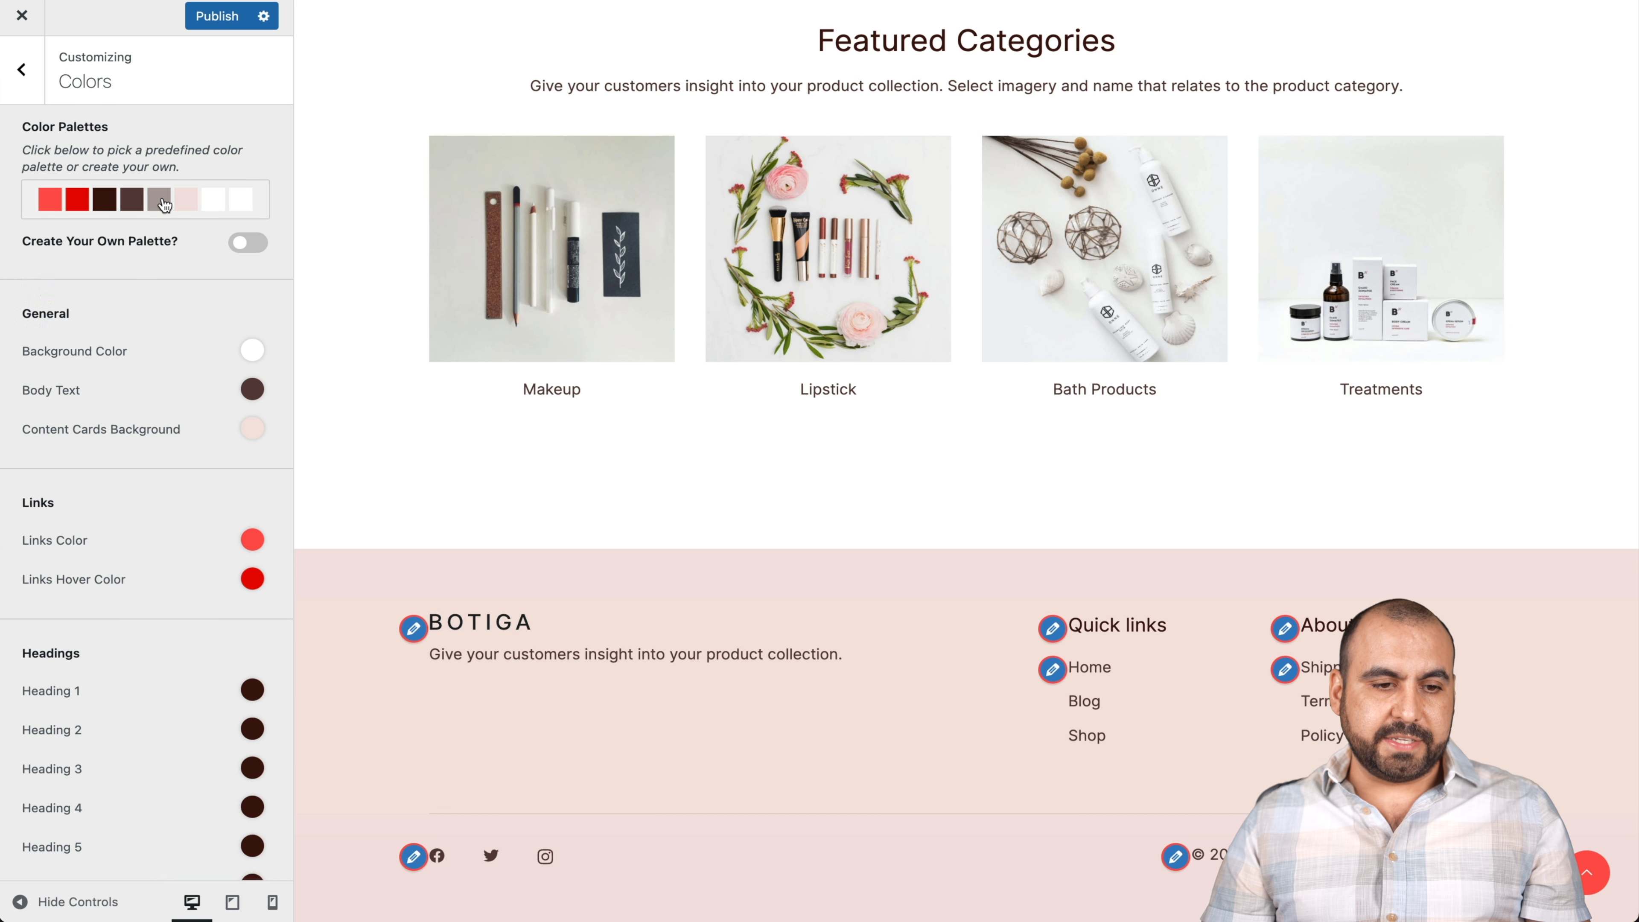
- Try the predefined purple color palette on the homepage and restore the bright red palette
click(164, 205)
click(88, 331)
scroll(550, 451, up, 10)
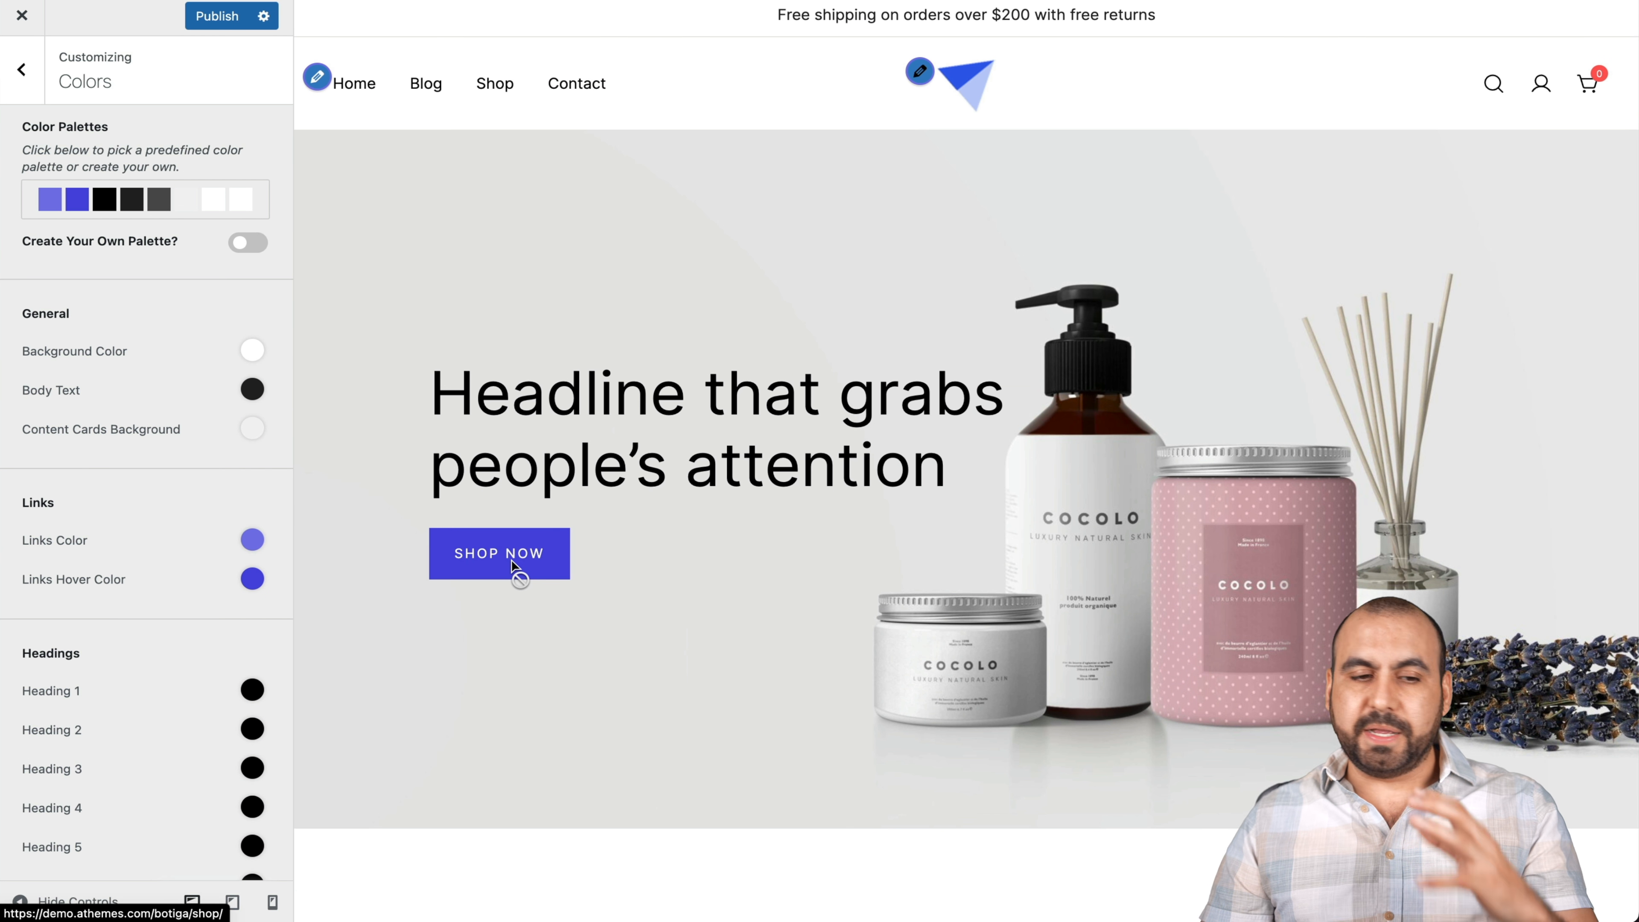
click(169, 206)
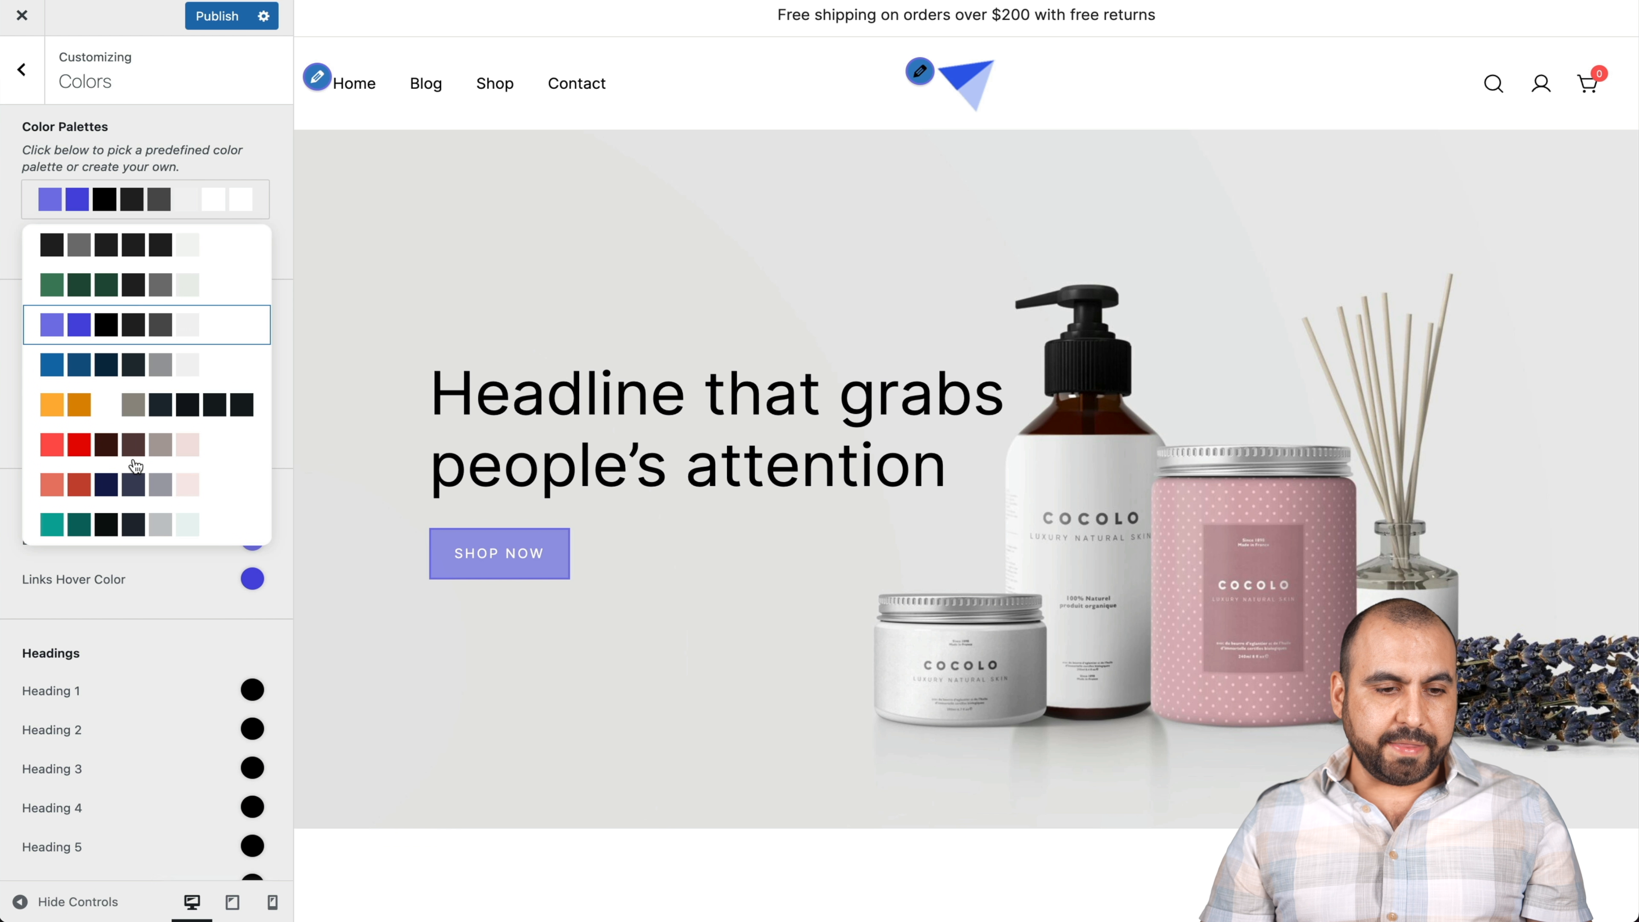
click(135, 445)
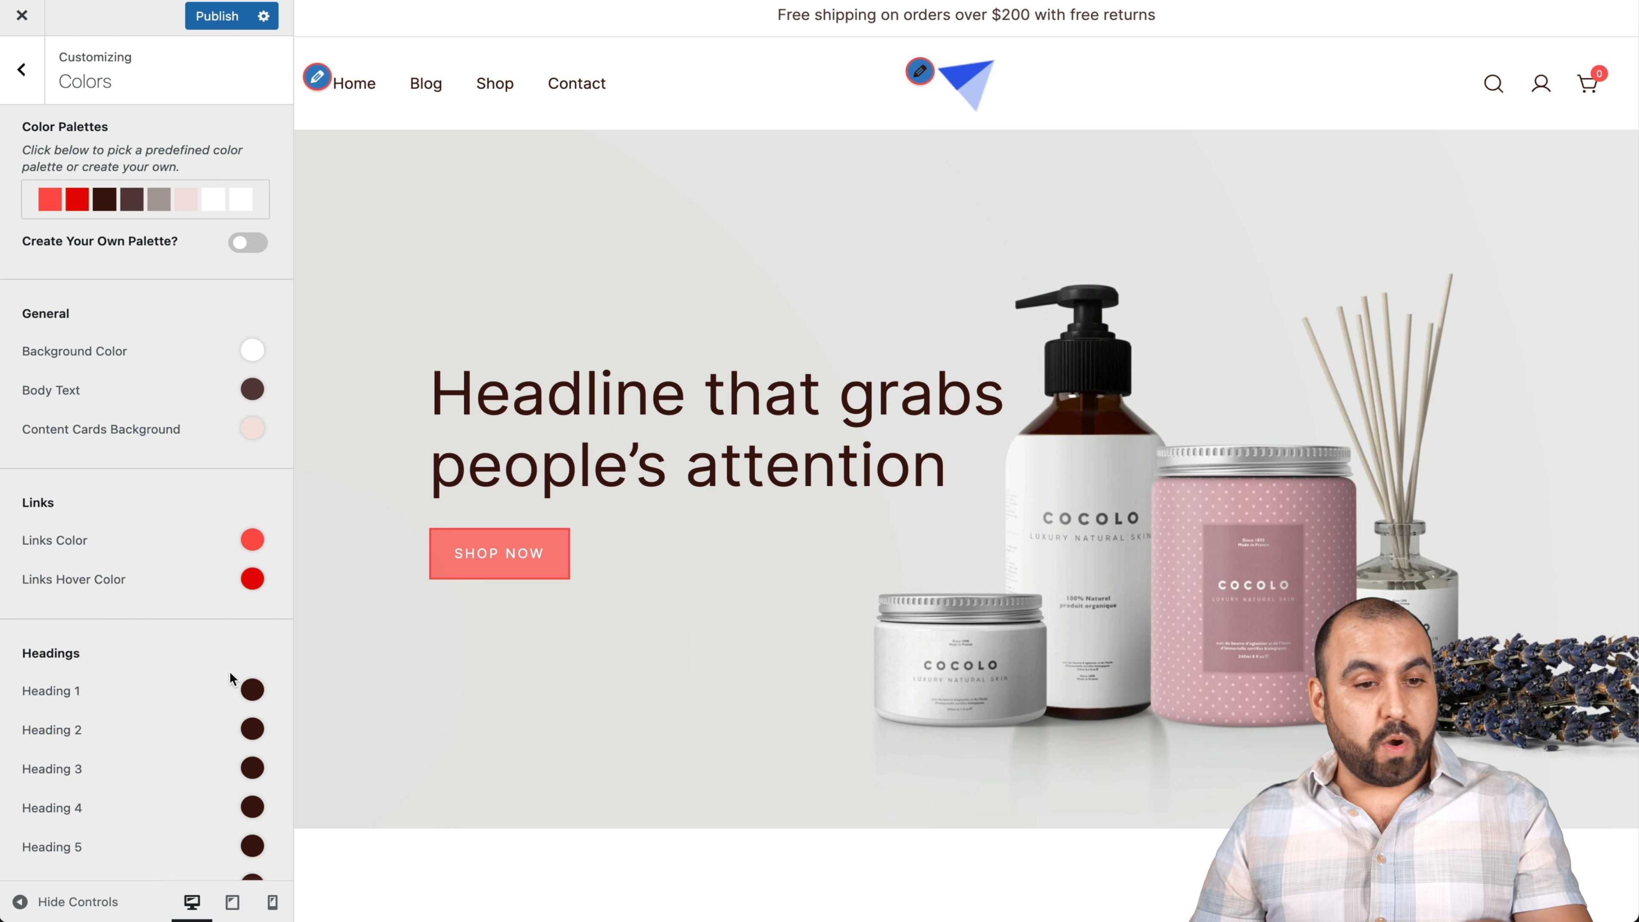
- View the font family, weight, spacing and size options in the Typography settings for headings
click(18, 96)
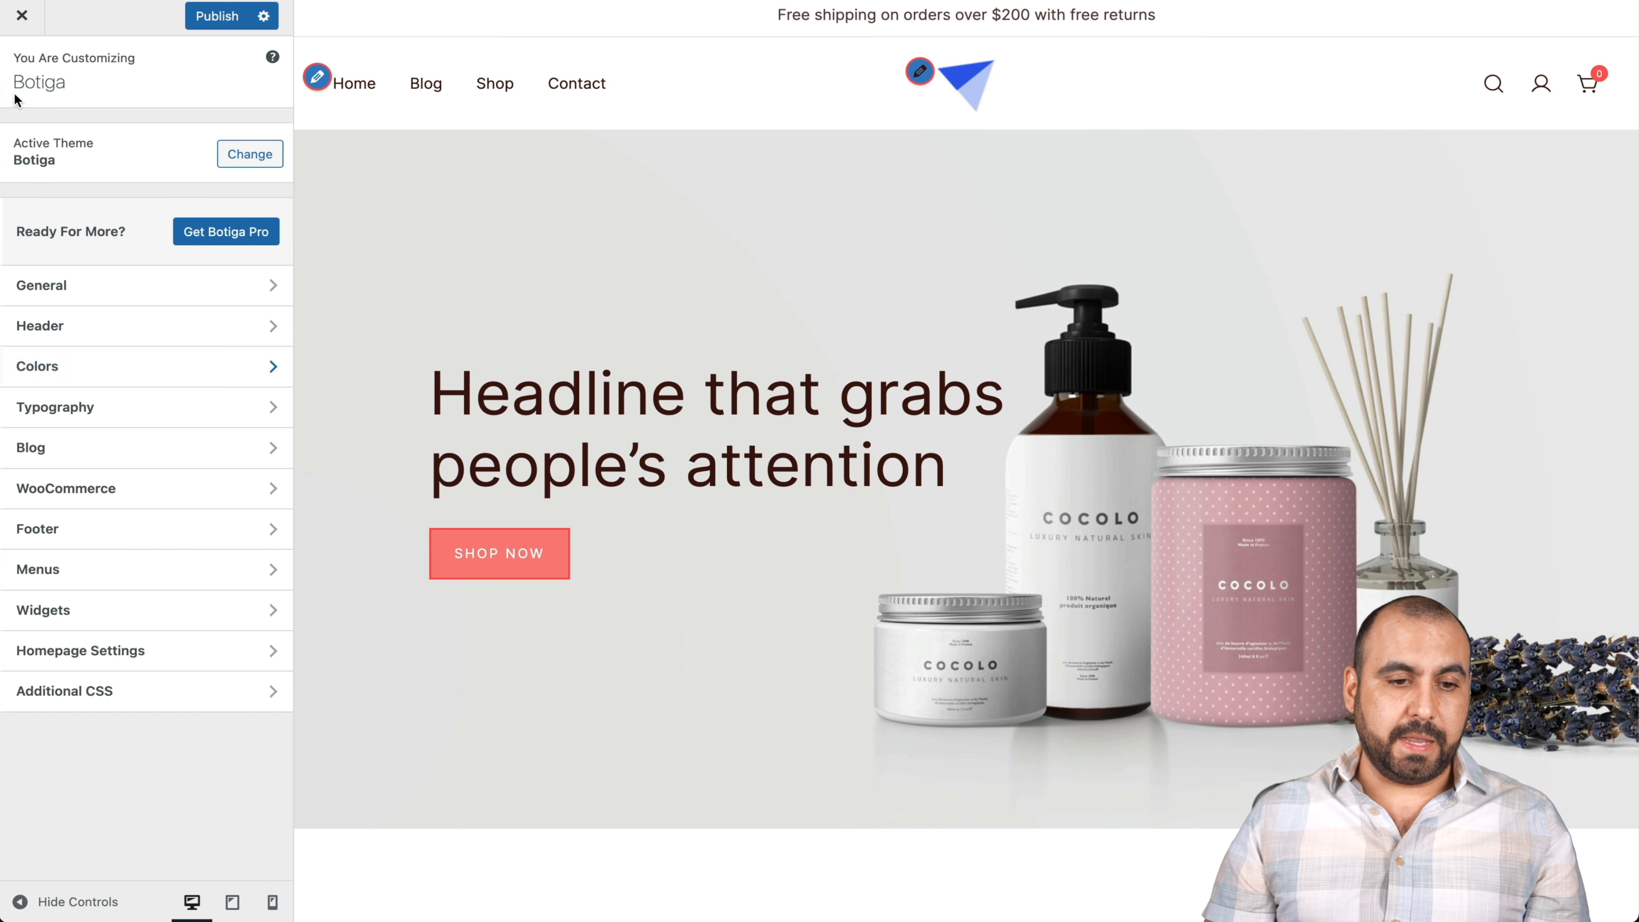
click(126, 408)
click(134, 147)
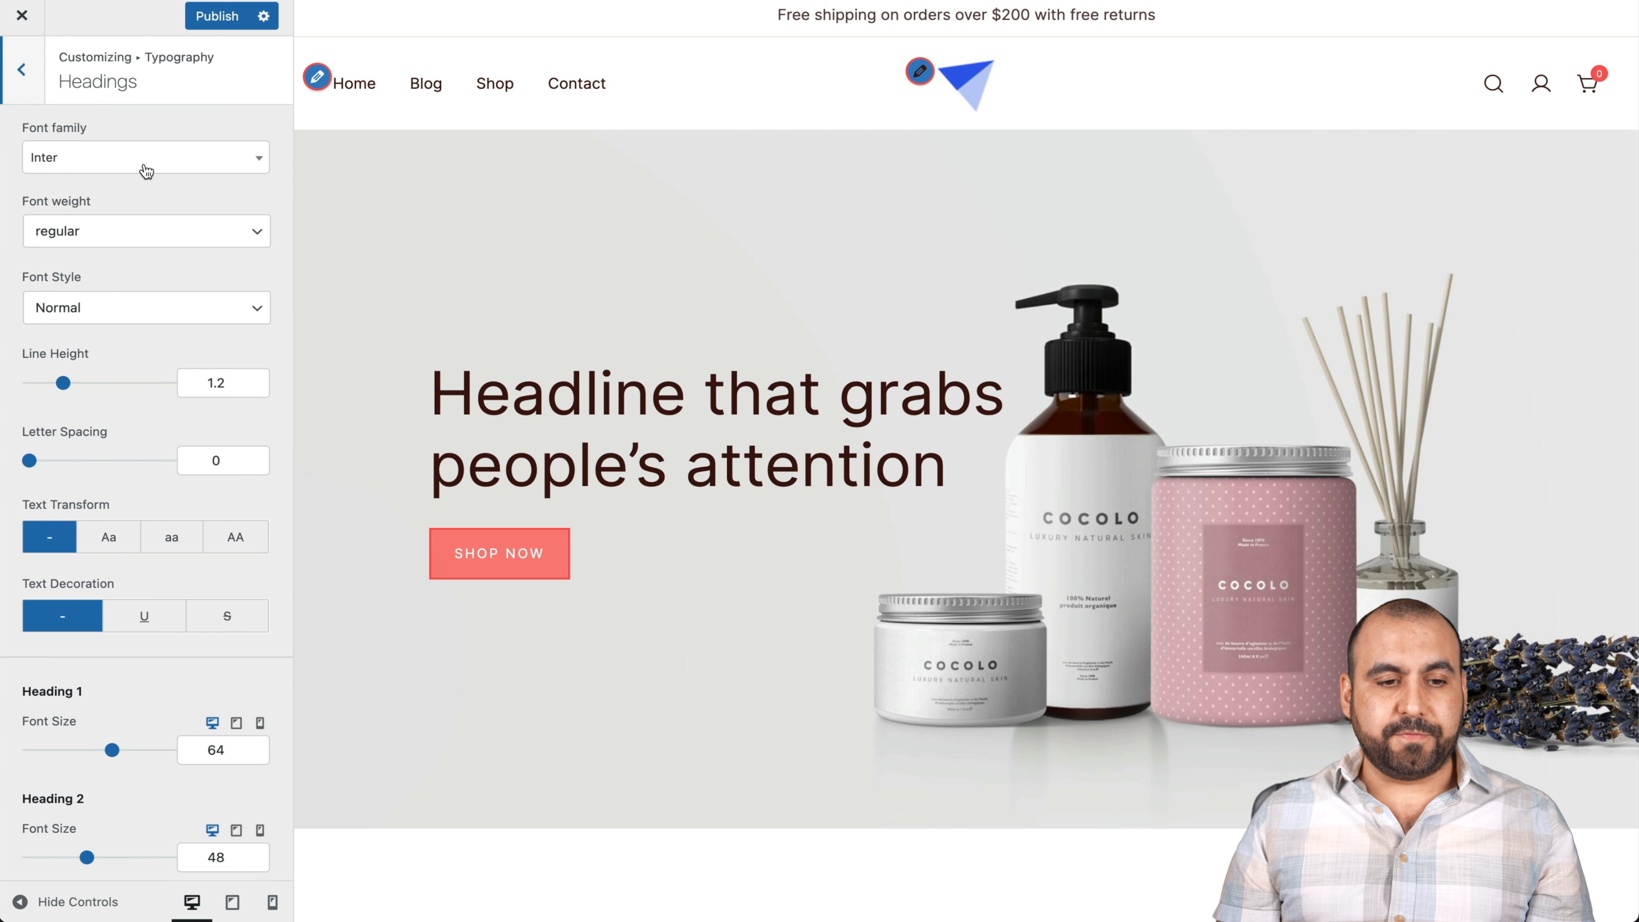
click(26, 71)
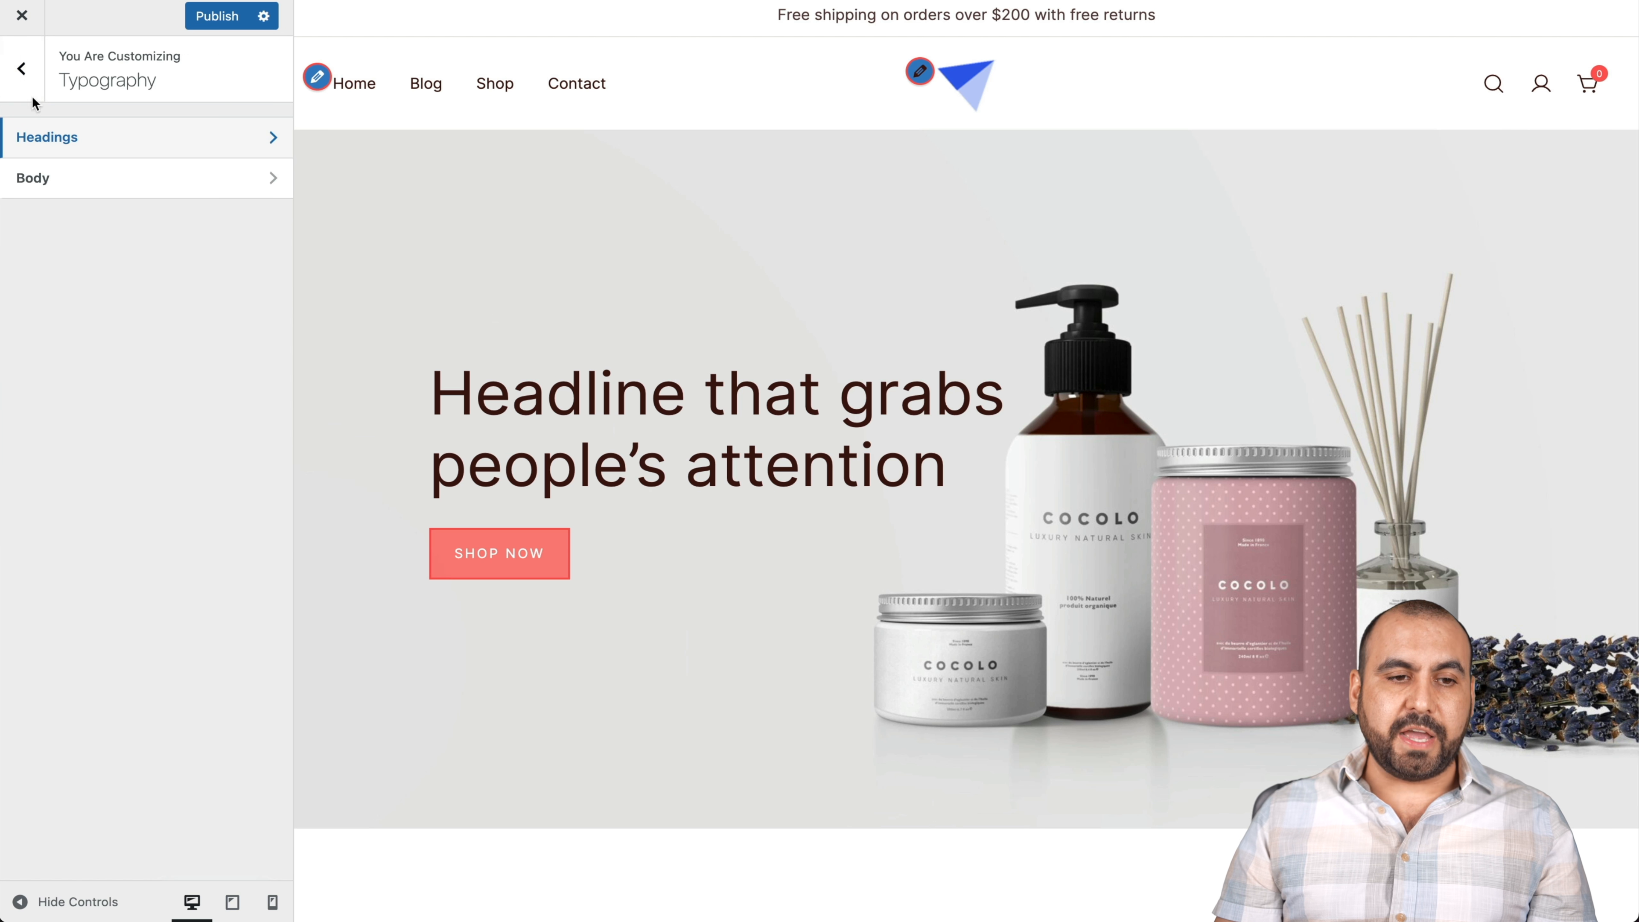
click(19, 97)
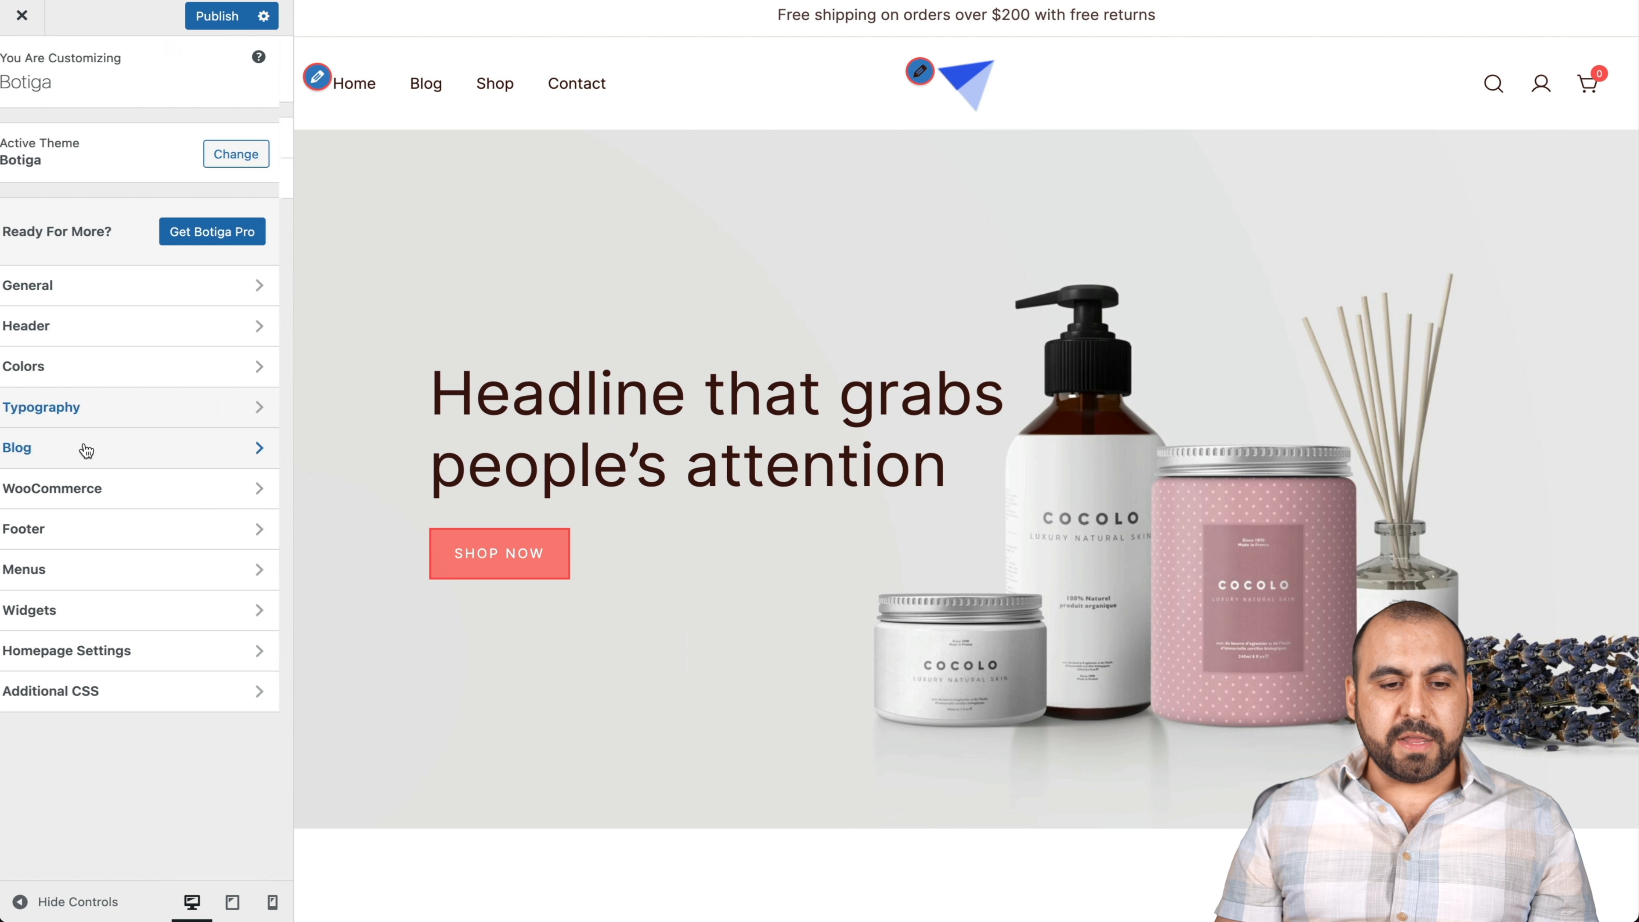
- Preview the Blog page and set the blog archives to the list layout with images beside the text
click(83, 447)
click(226, 151)
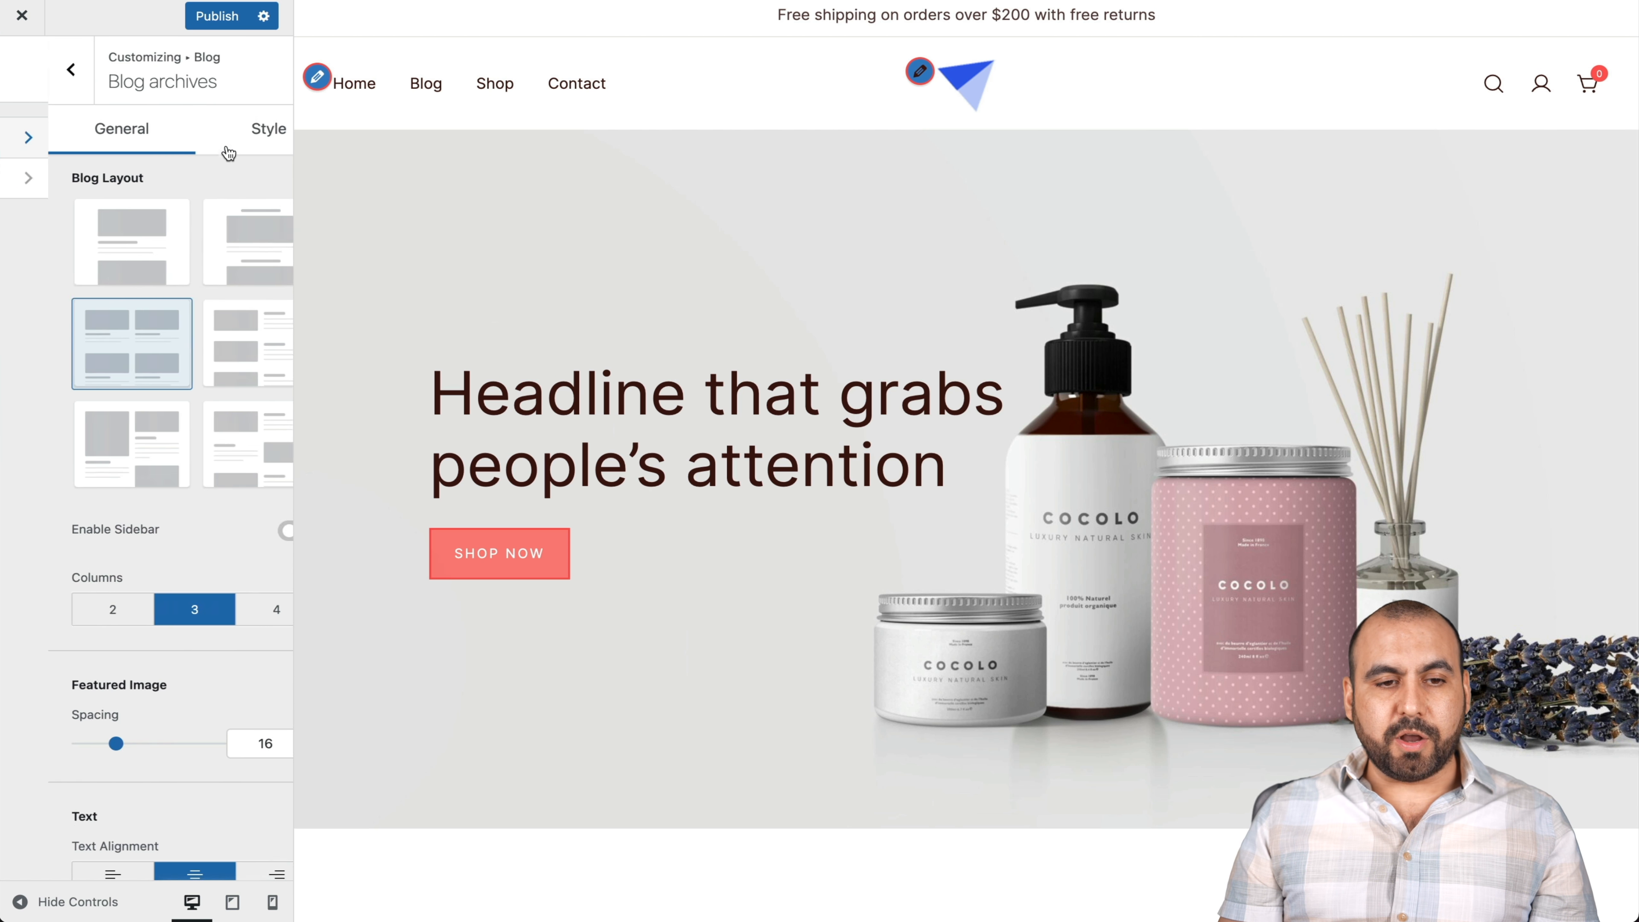
click(425, 95)
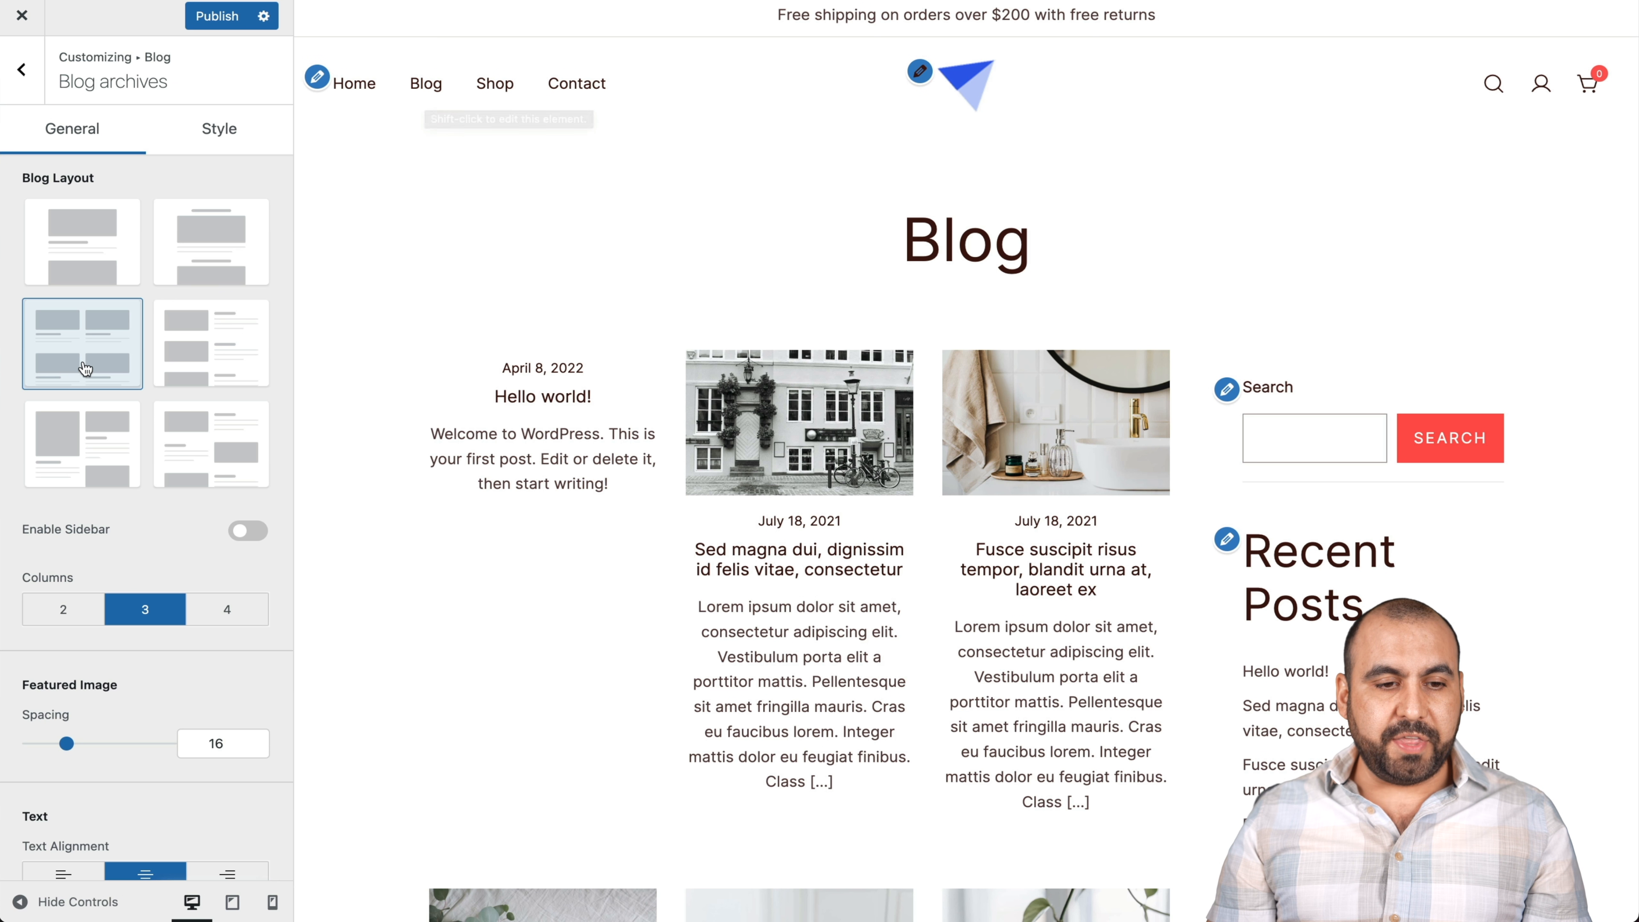
click(203, 353)
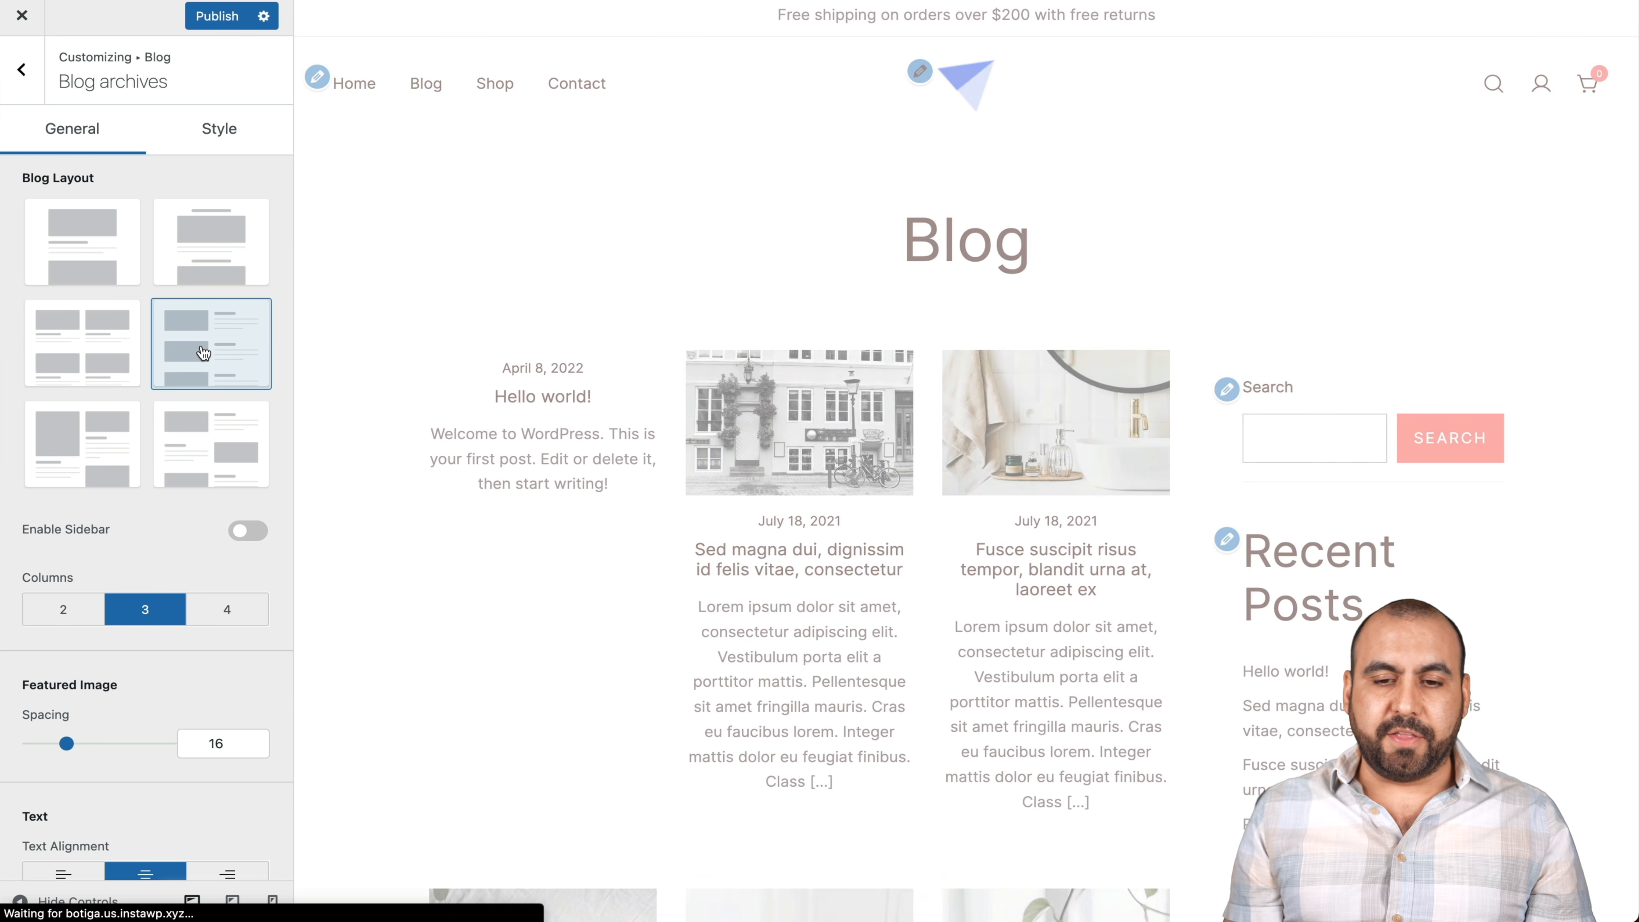
scroll(823, 778, down, 10)
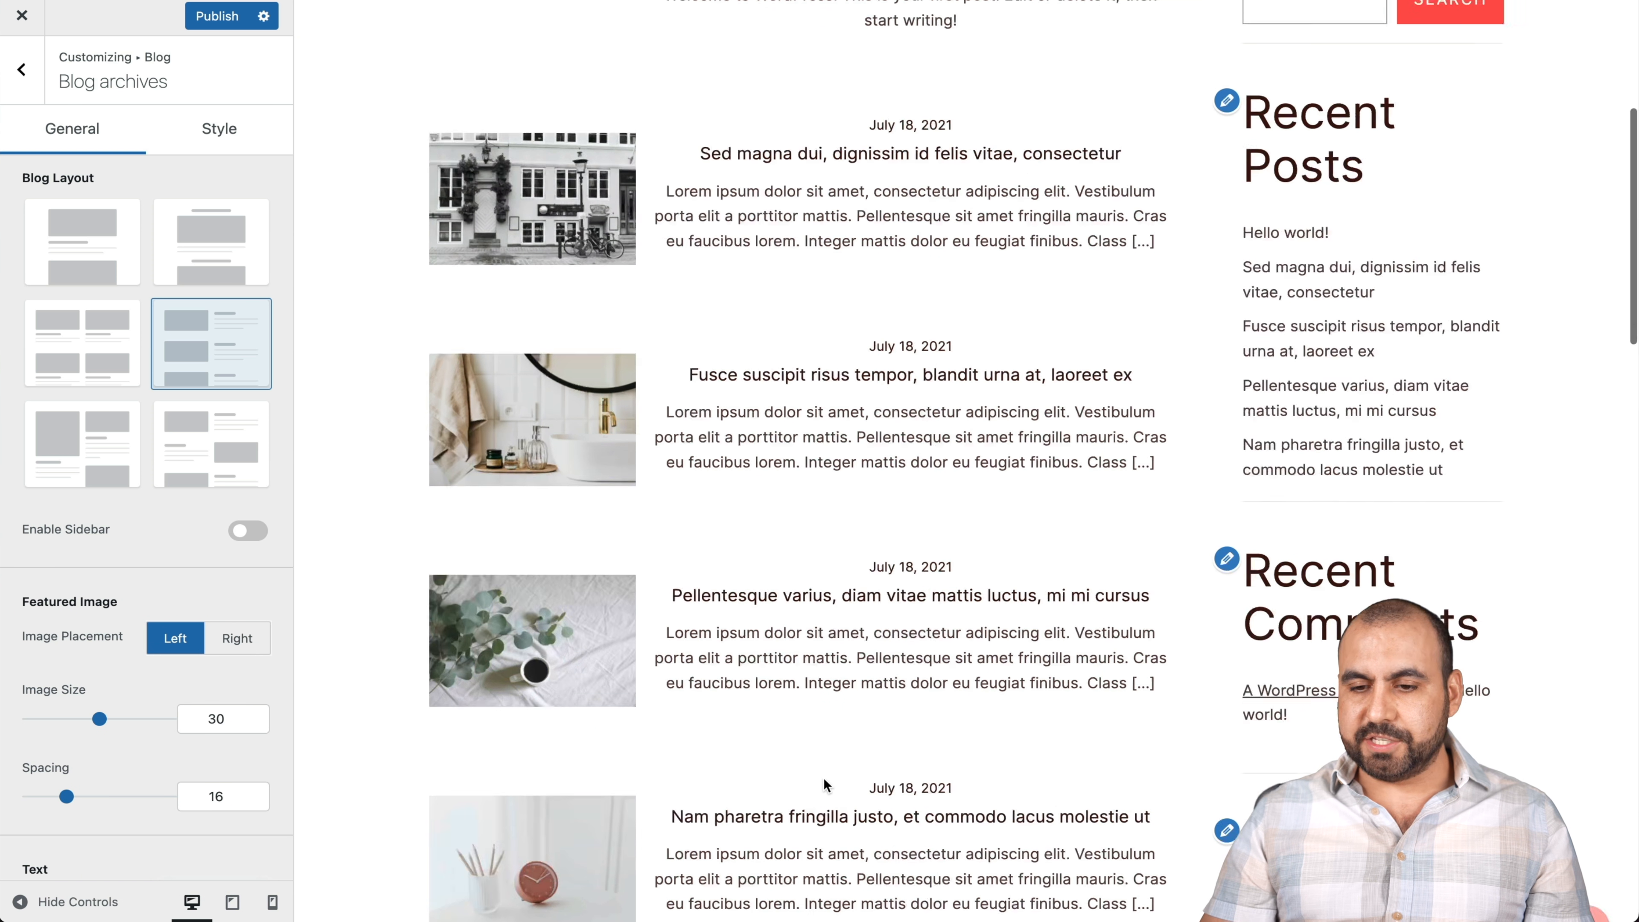
- Set the blog archives to the list layout with images on alternating sides and review the featured image, text and meta options
scroll(623, 695, up, 10)
click(203, 452)
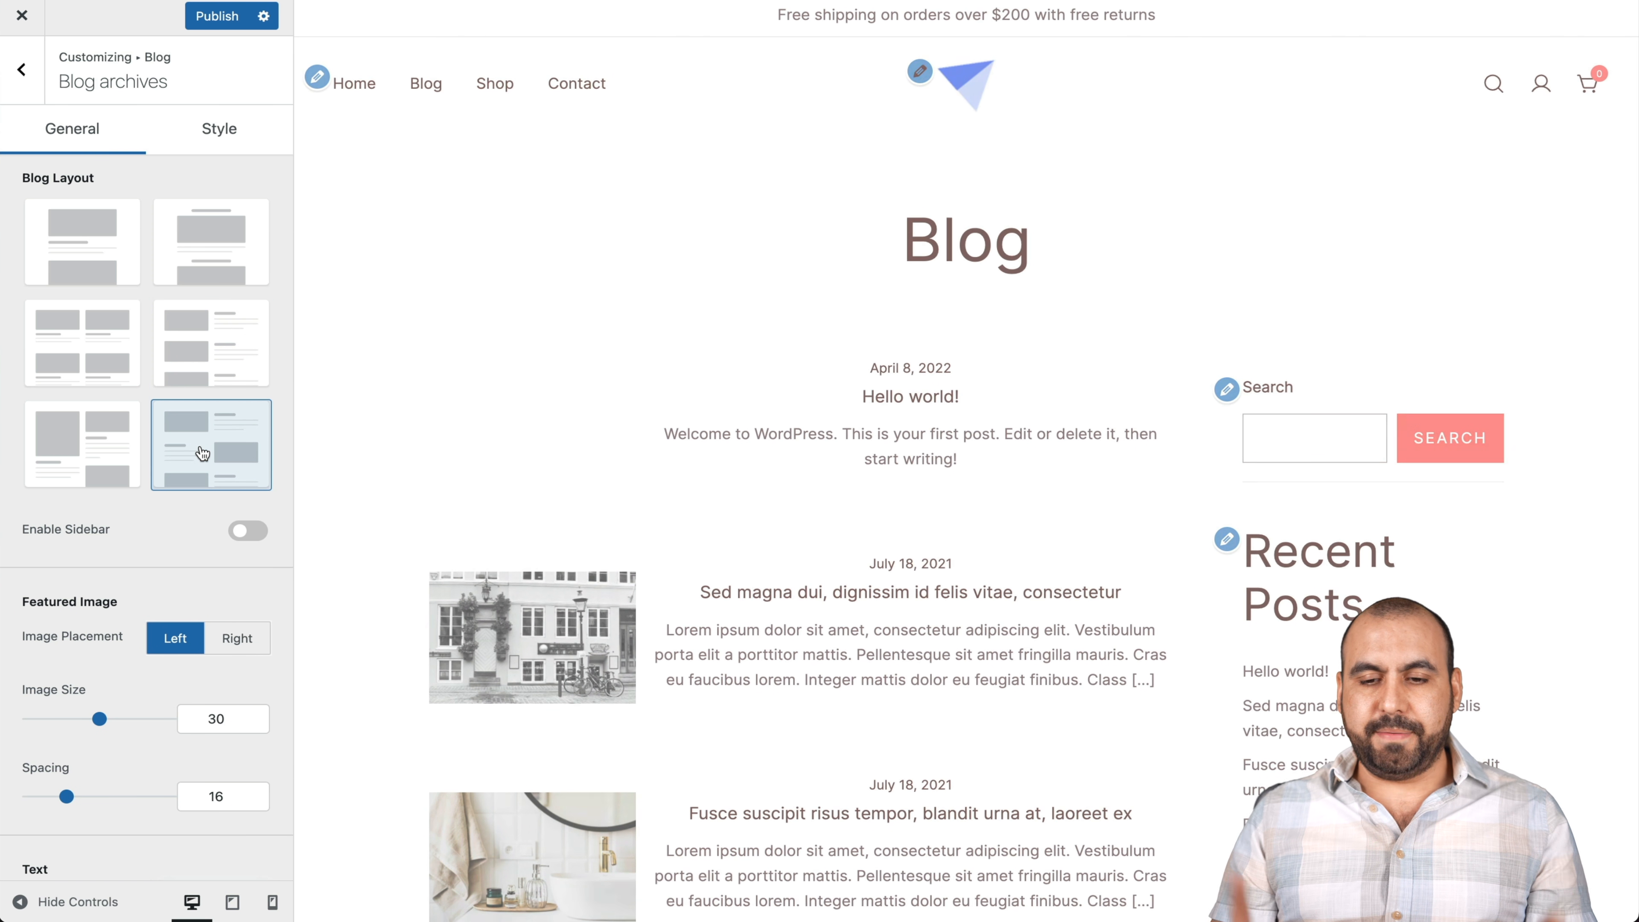
scroll(659, 574, down, 10)
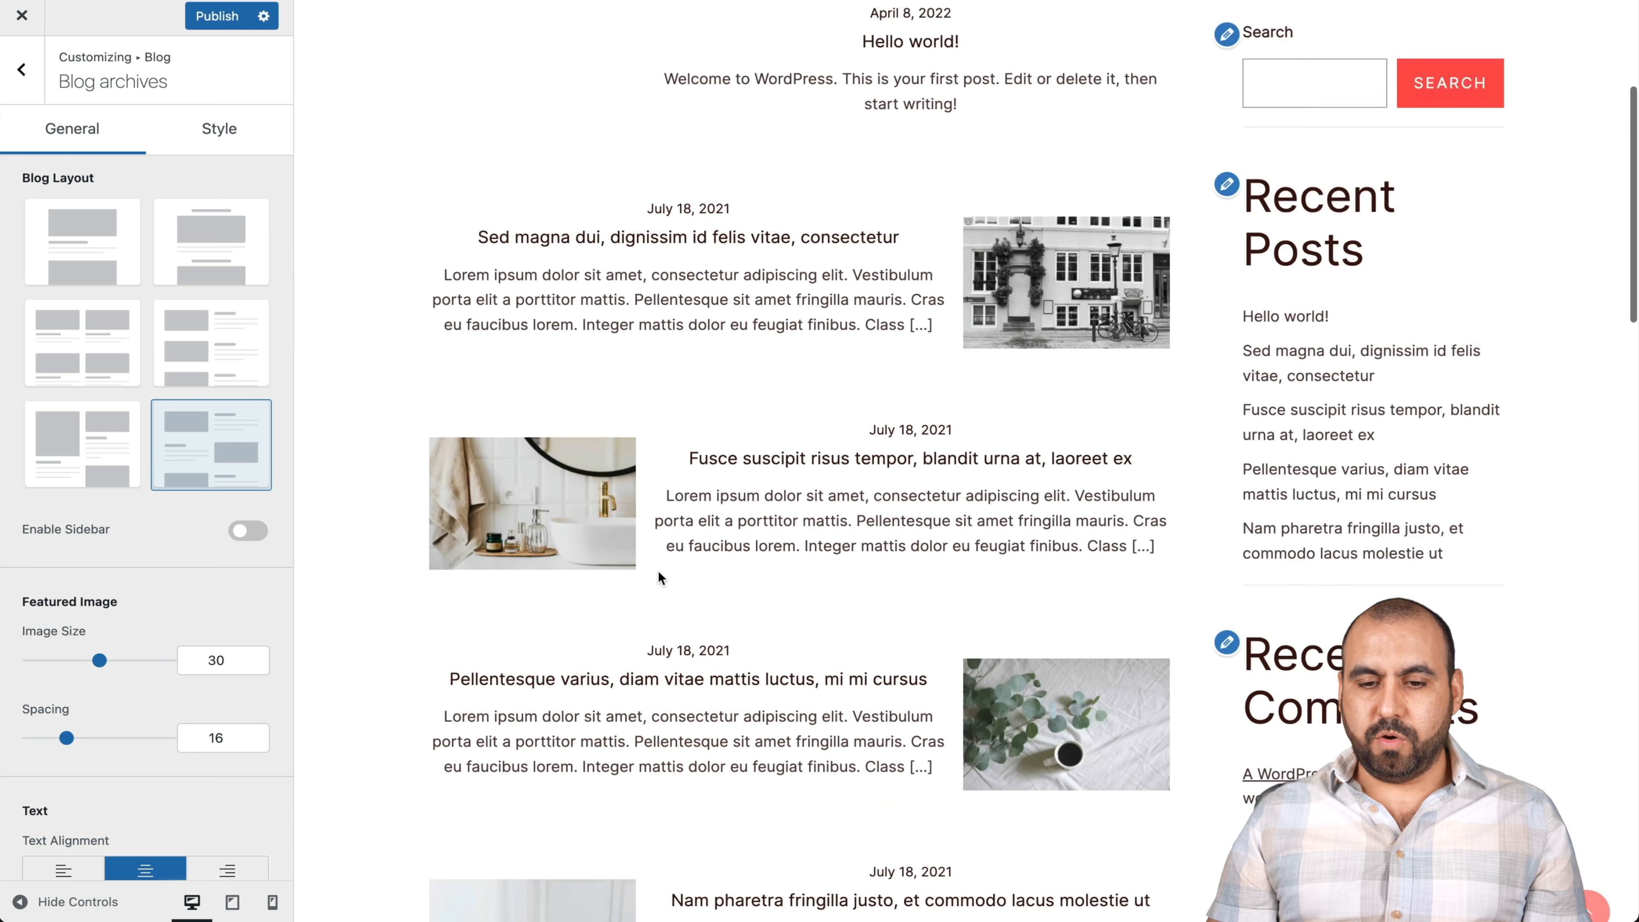
scroll(659, 578, up, 10)
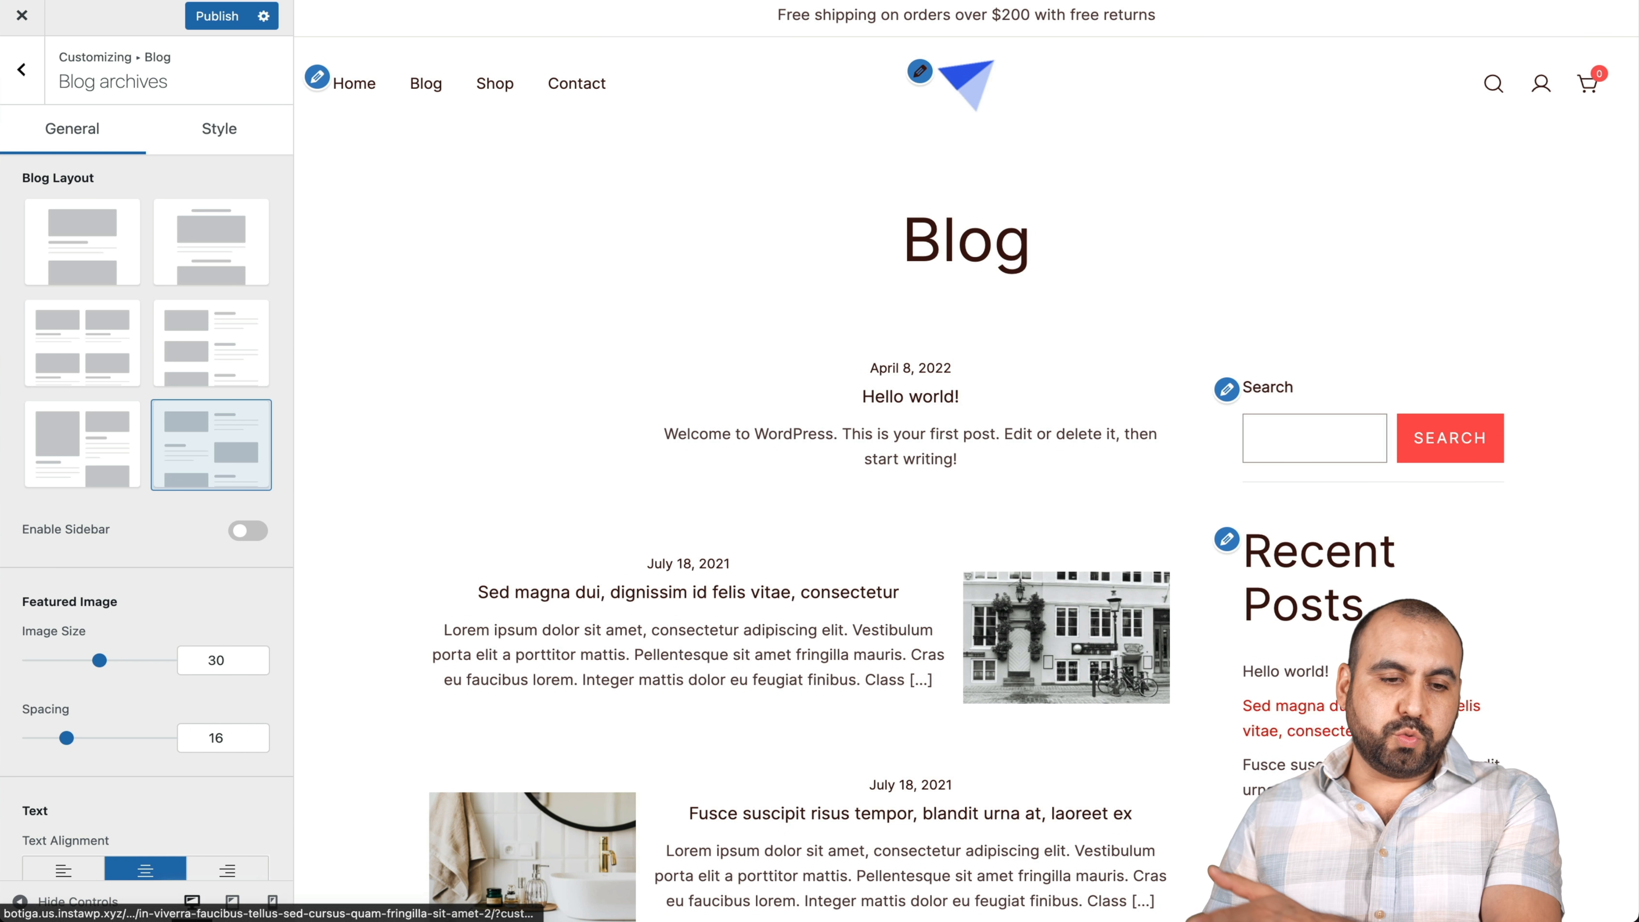
scroll(968, 477, down, 2)
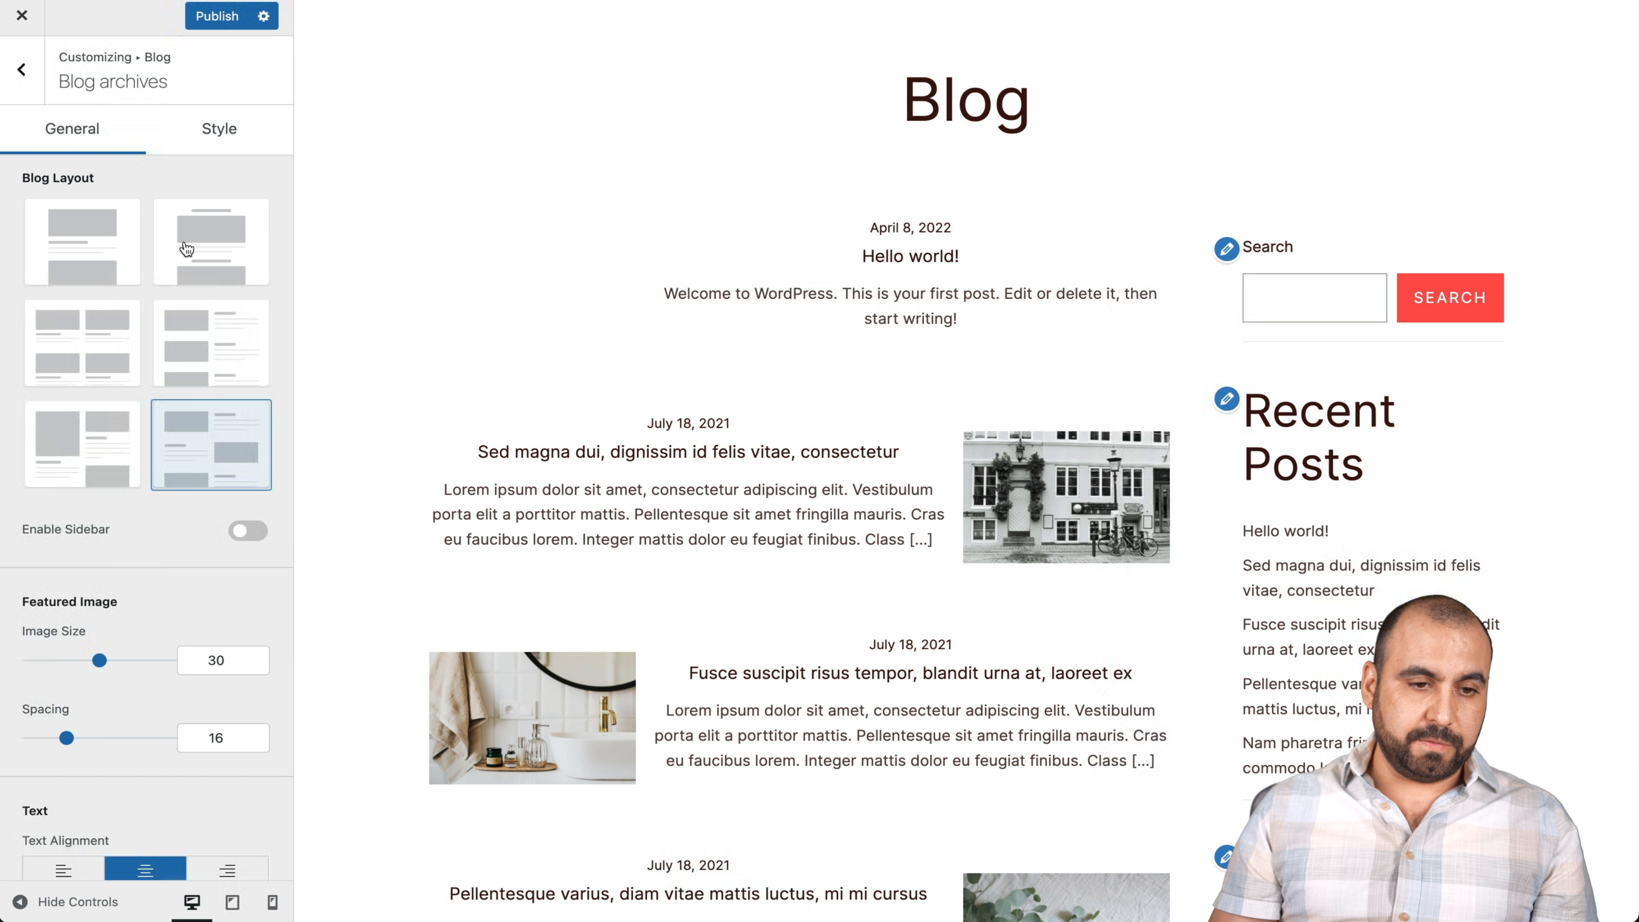
scroll(139, 315, down, 5)
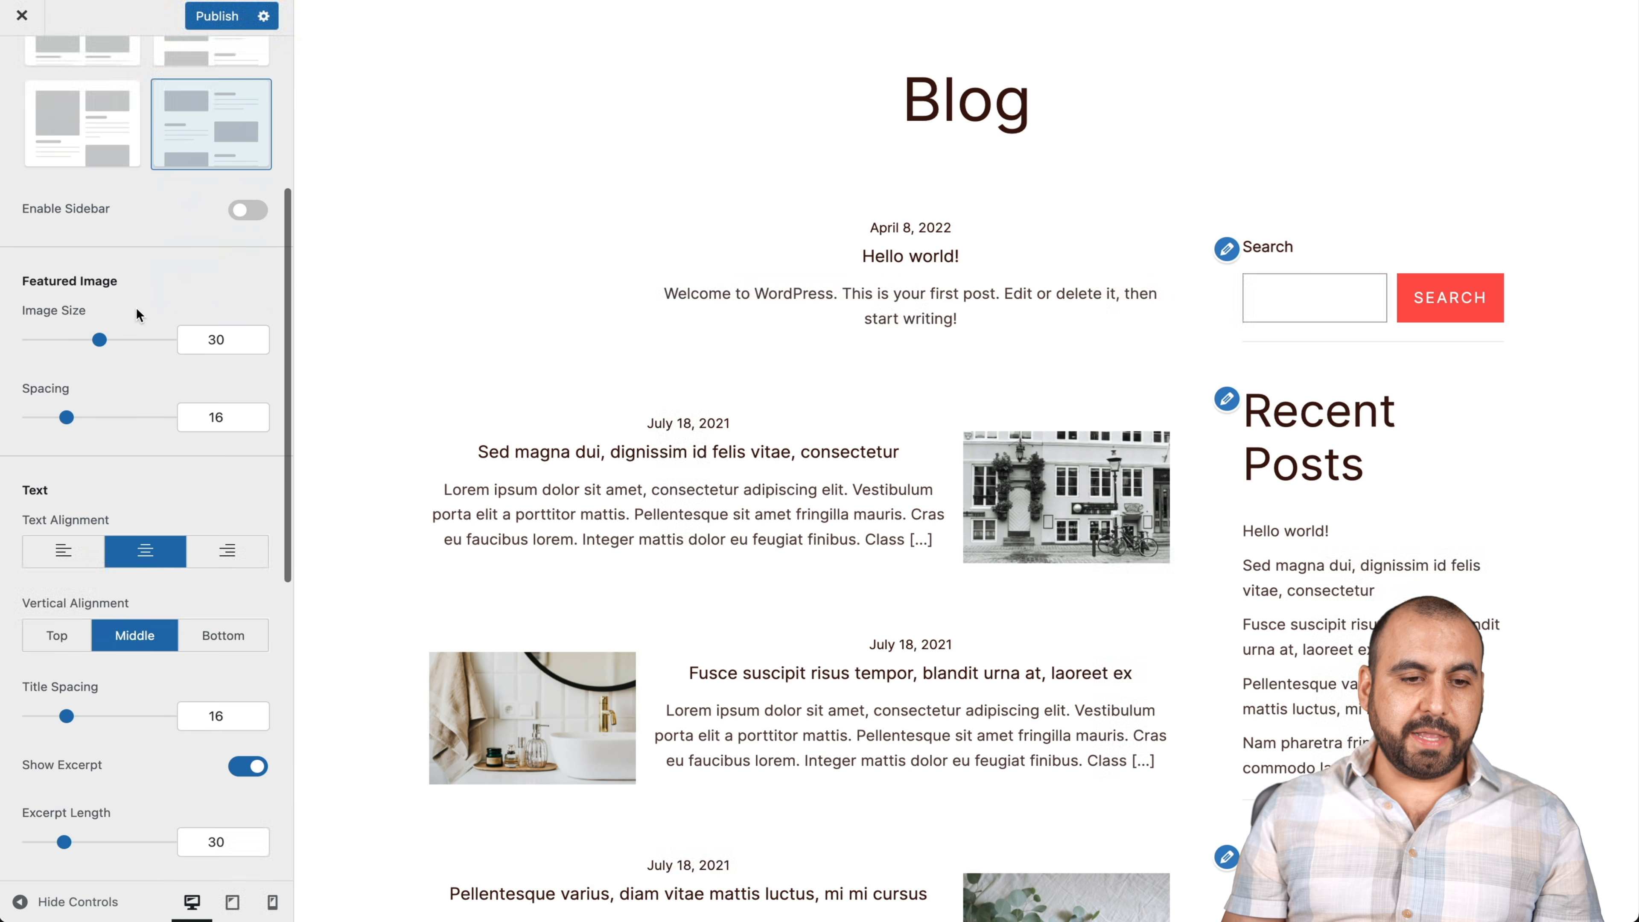
scroll(130, 410, down, 9)
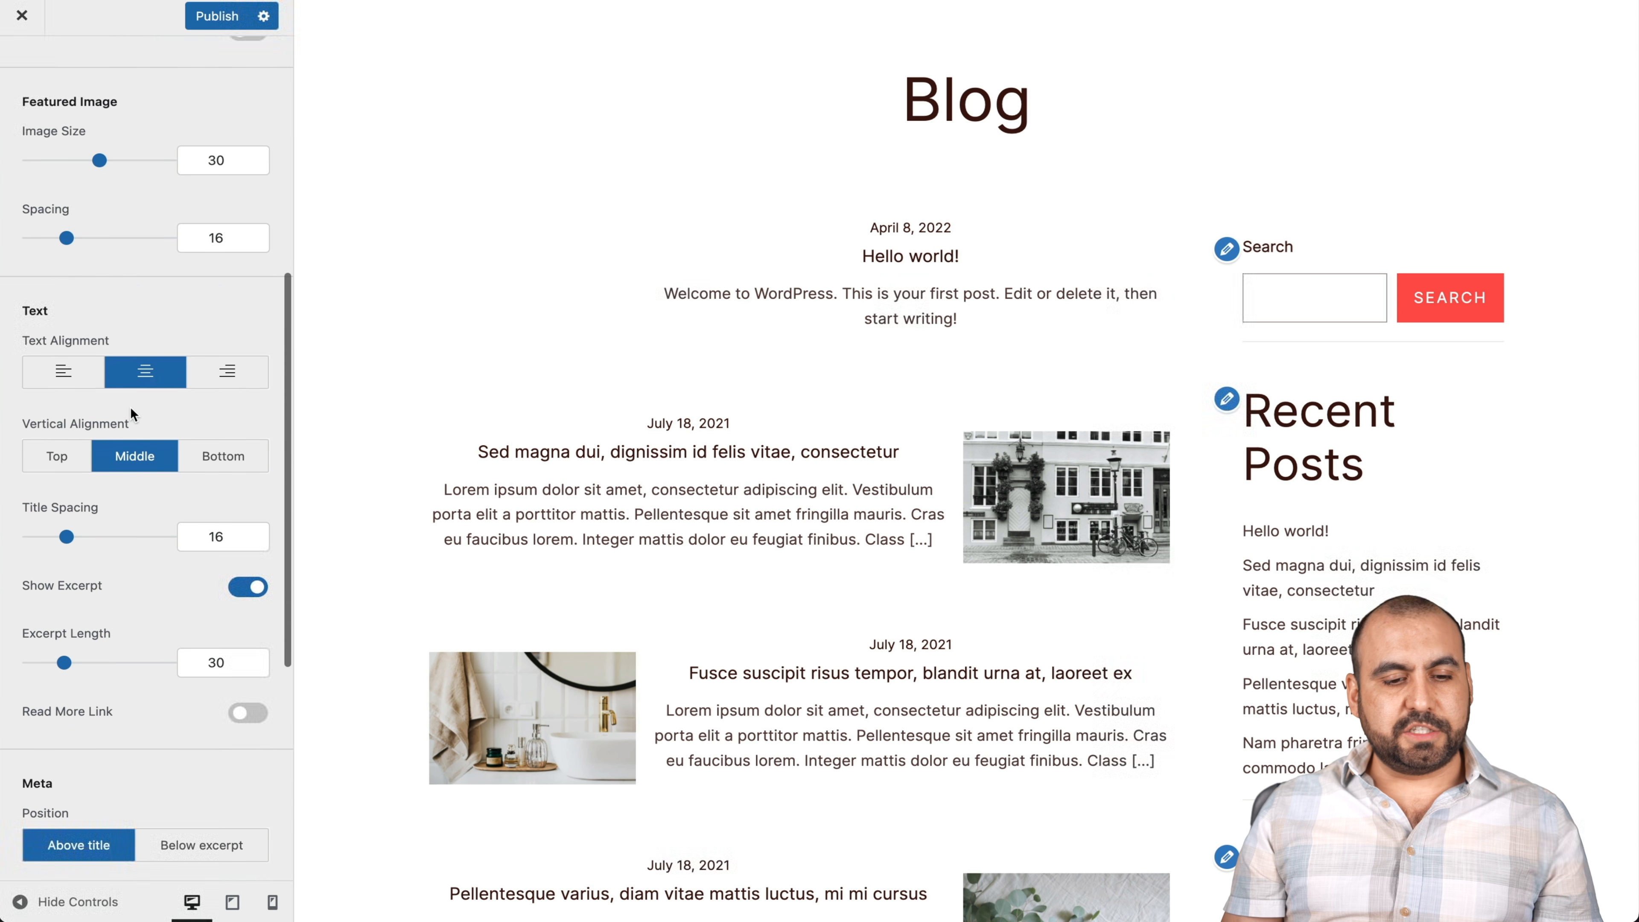
scroll(132, 415, down, 1)
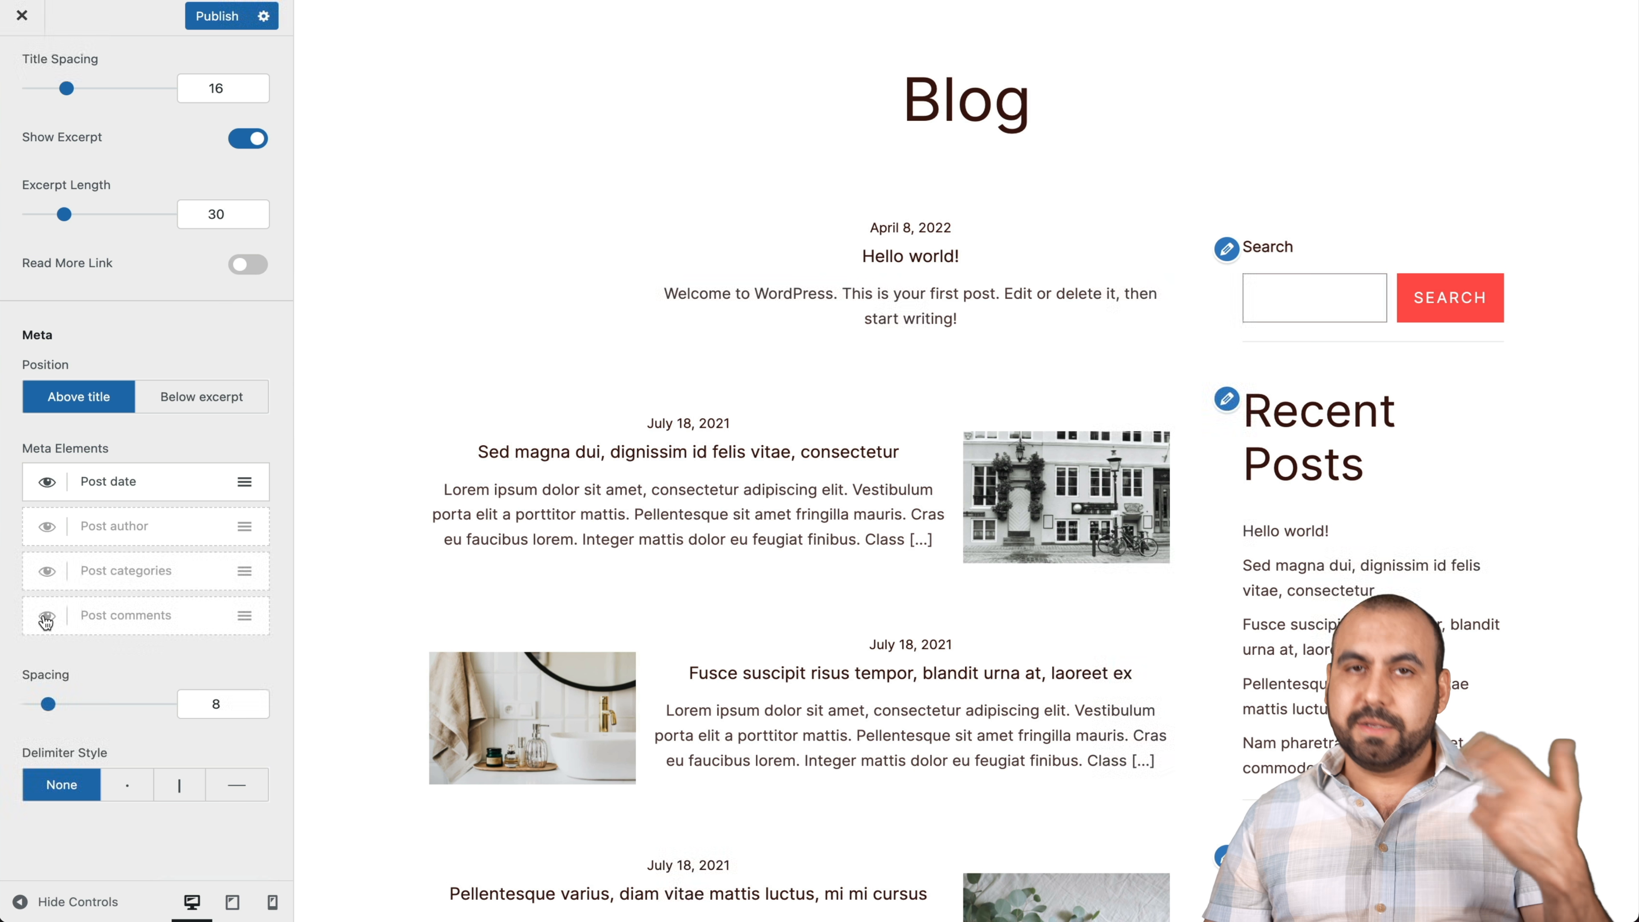
- Open the Single posts settings and preview the post "Sed magna dui, dignissim id felis vitae, consectetur"
scroll(46, 621, up, 15)
click(23, 73)
click(120, 177)
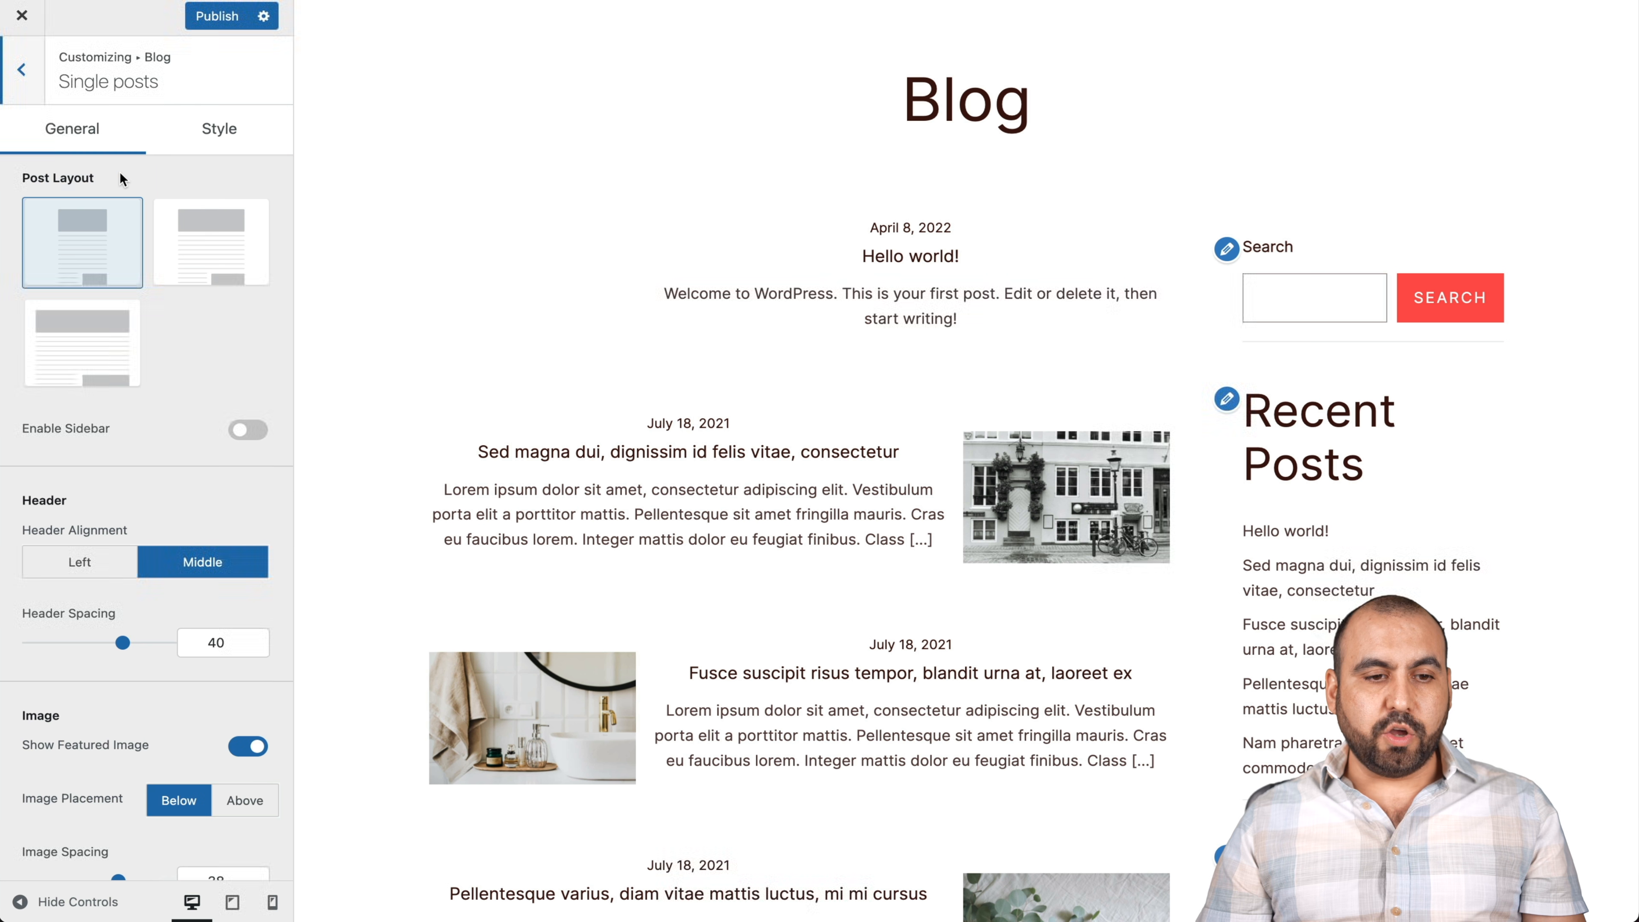
click(1043, 509)
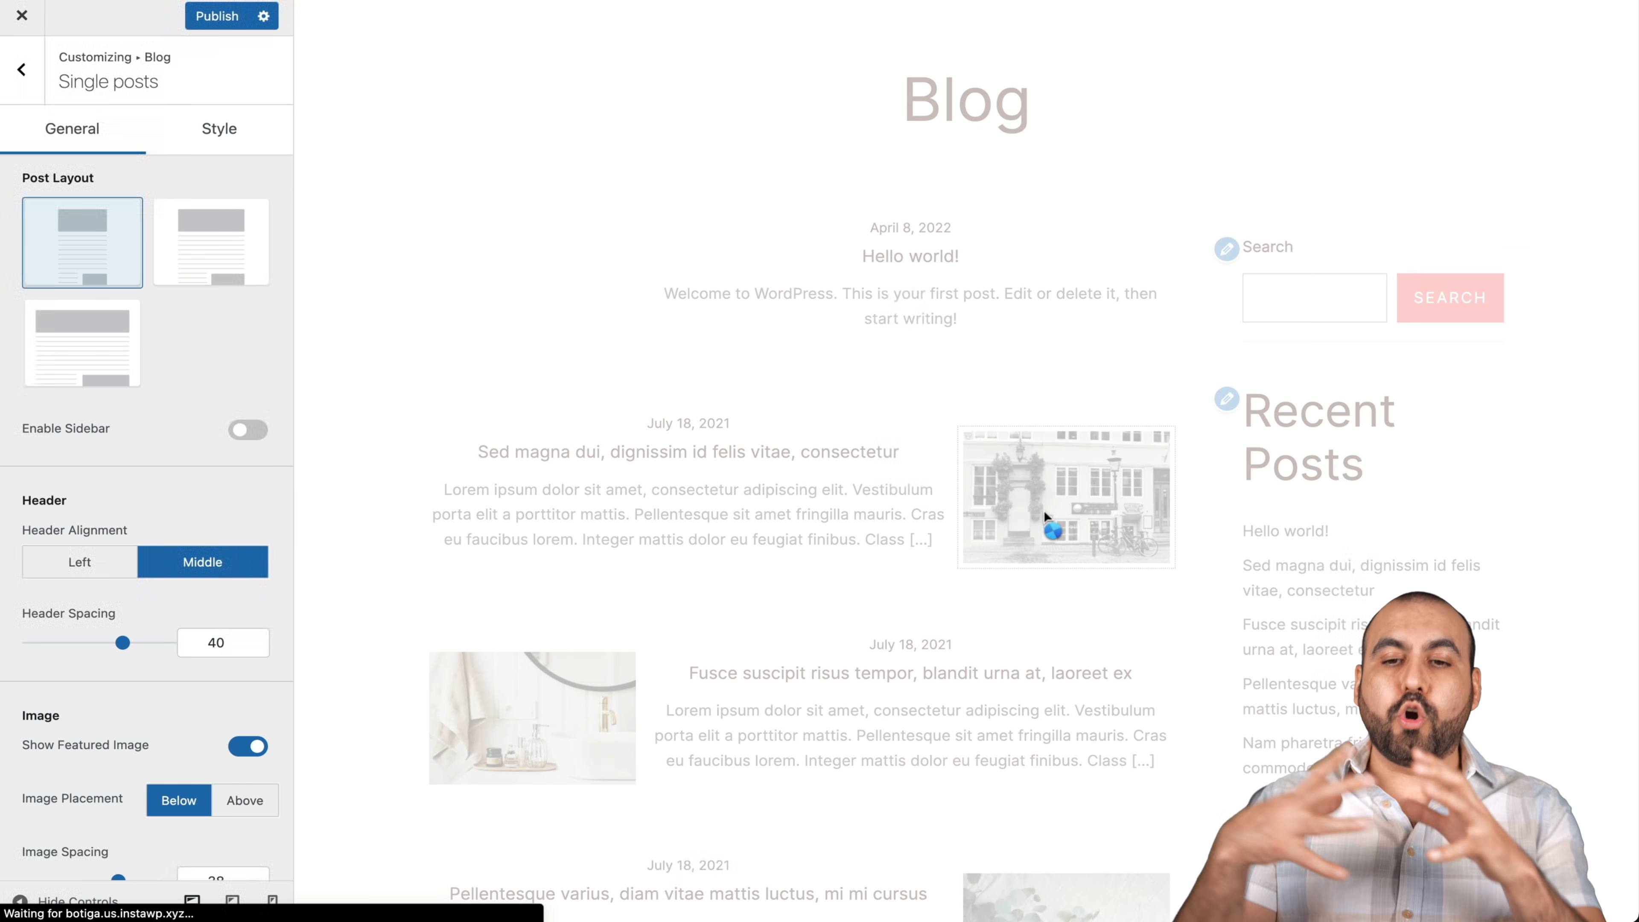
scroll(1043, 511, down, 6)
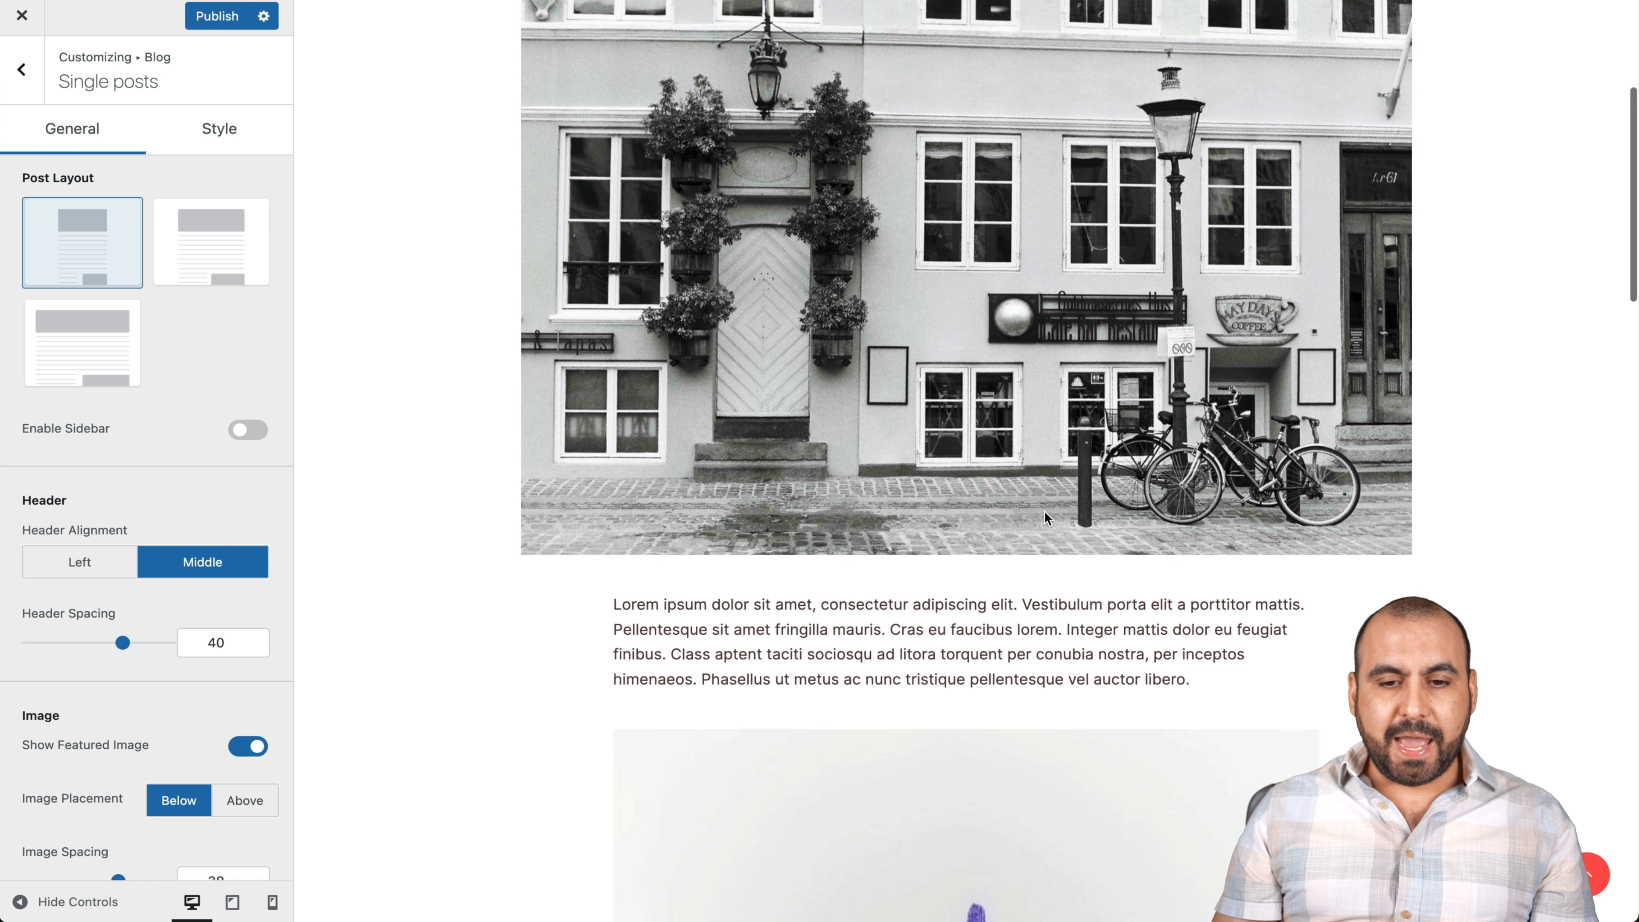
- Compare the widest and narrowest single post layouts, apply the medium-width layout and review the remaining post options
click(124, 365)
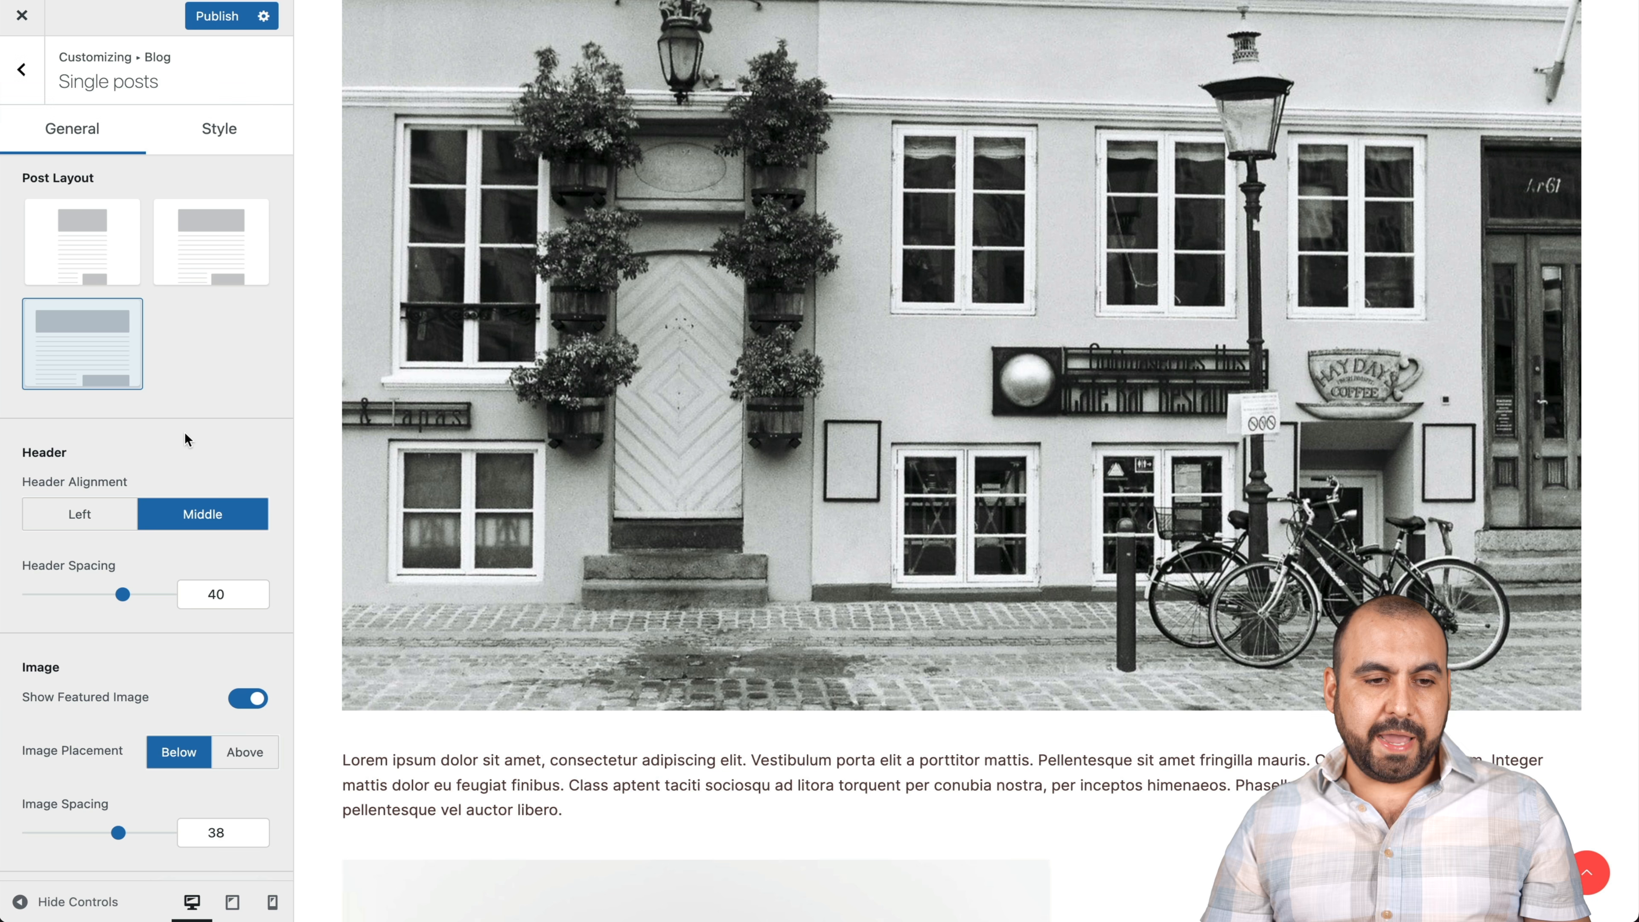
click(72, 210)
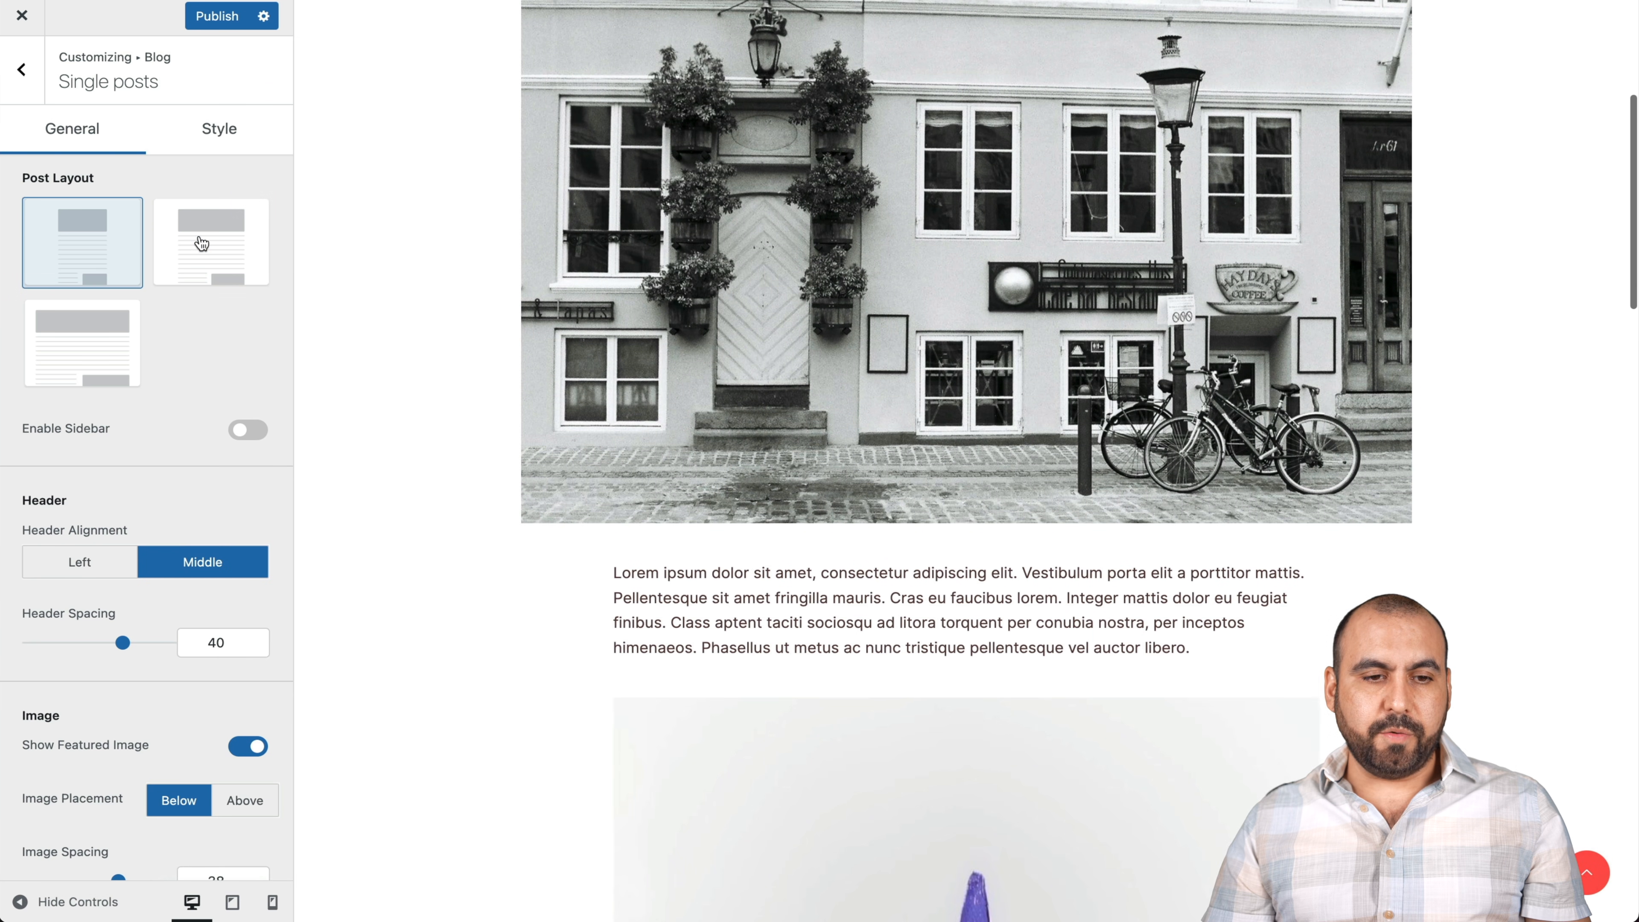
click(201, 243)
scroll(194, 336, down, 2)
scroll(194, 333, down, 10)
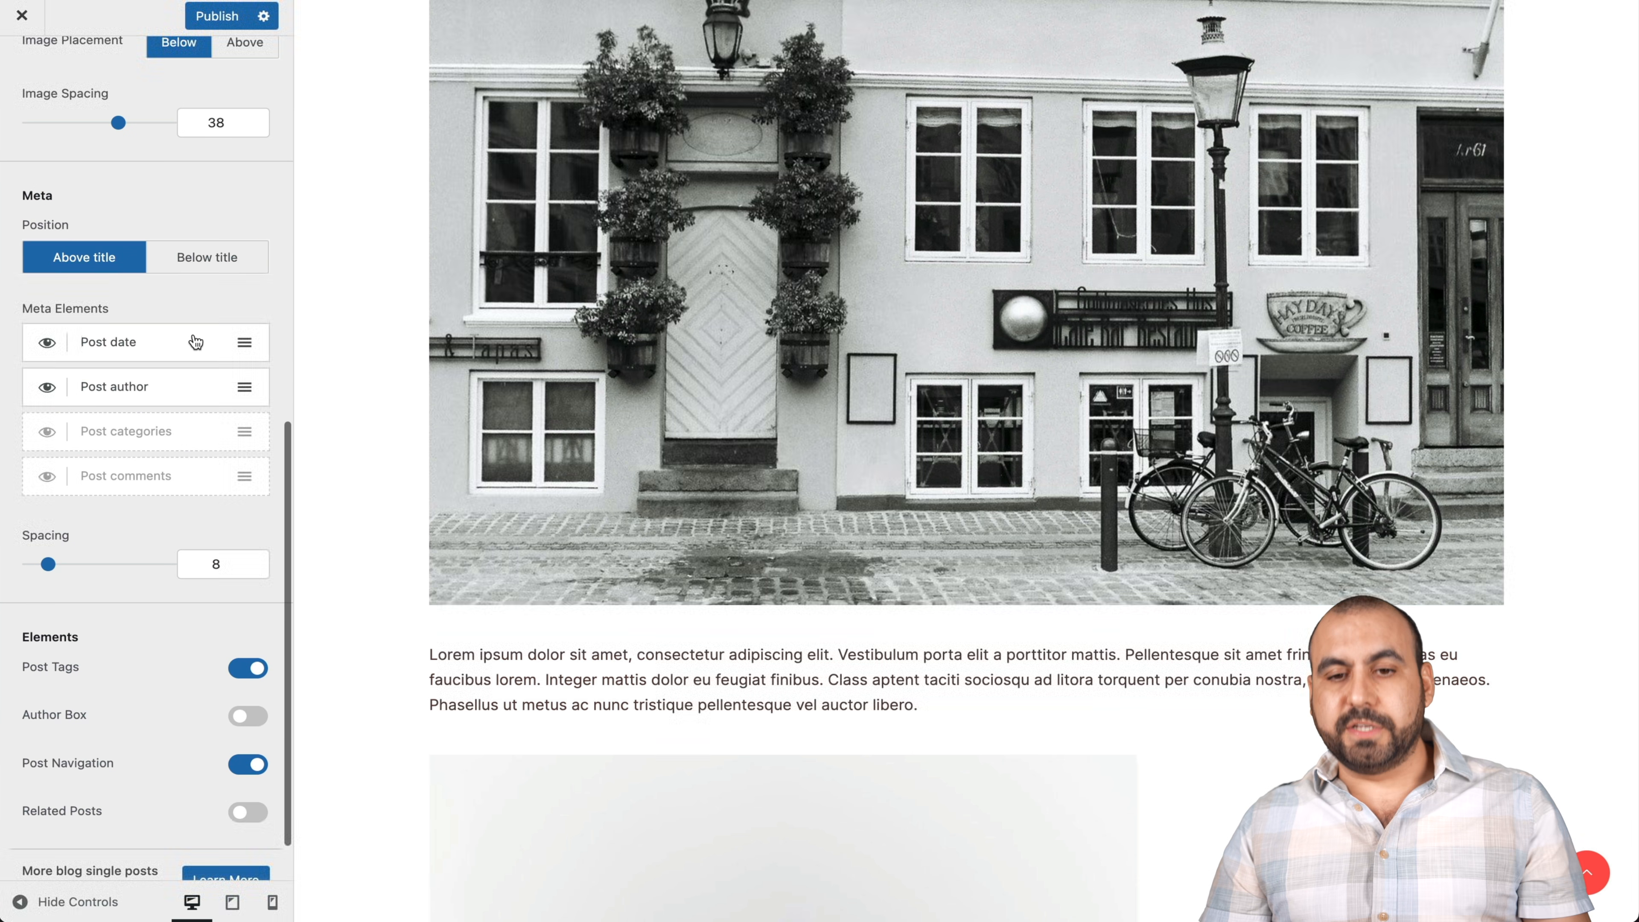
scroll(194, 341, up, 10)
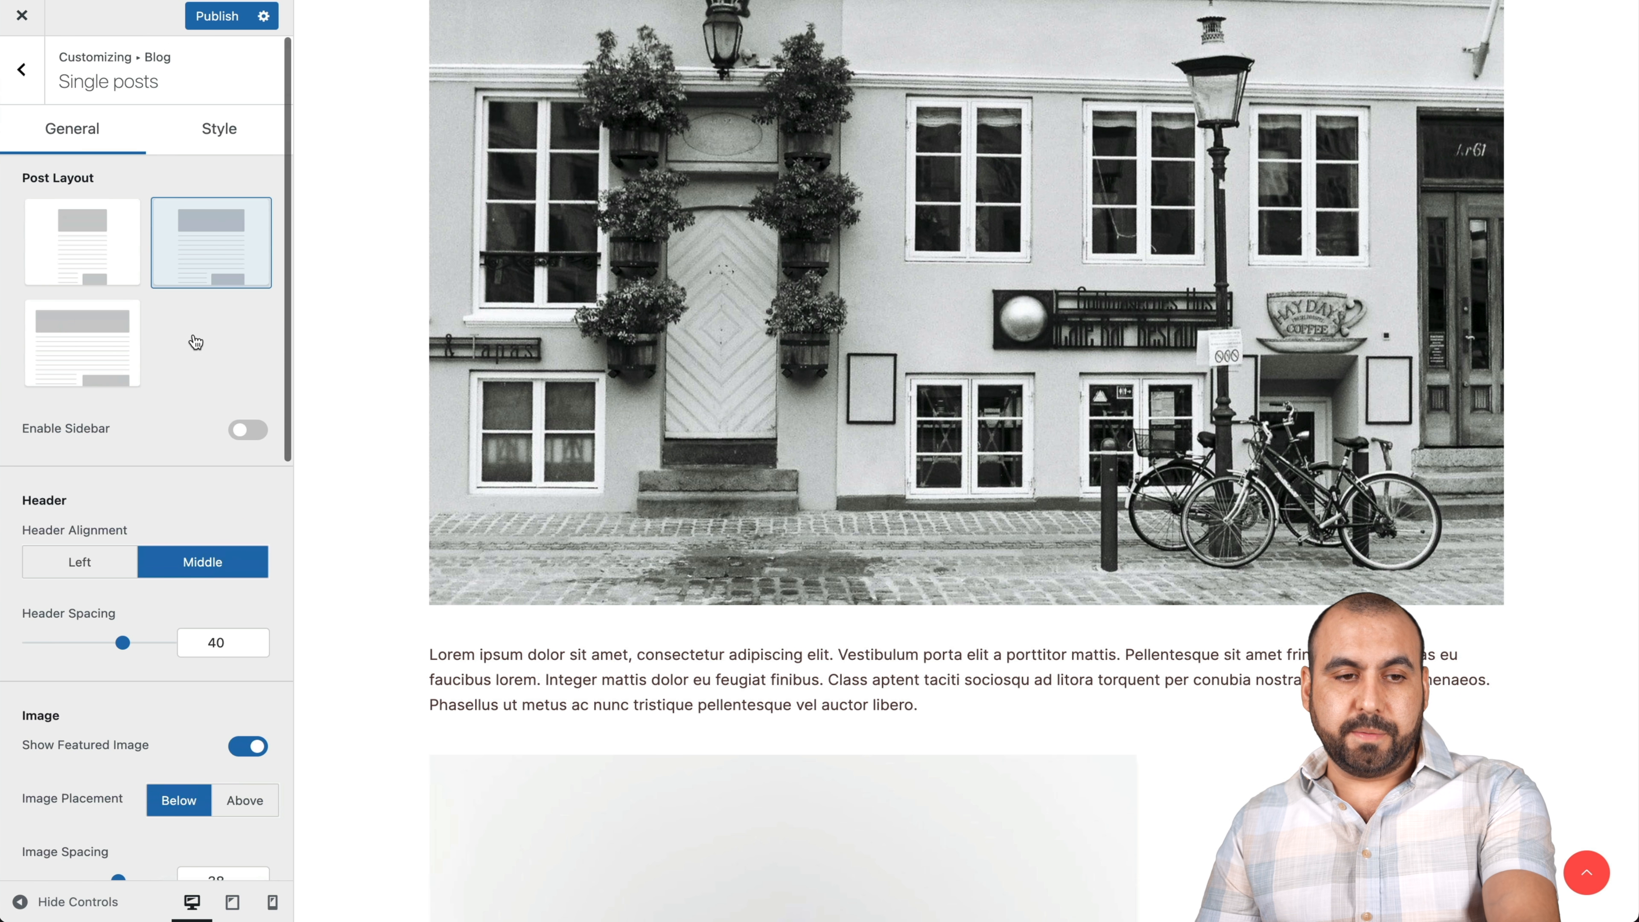
- Open the WooCommerce customizer settings and preview the Eternal Sunset Collection Lip and Cheek product page from the homepage
click(27, 70)
click(21, 69)
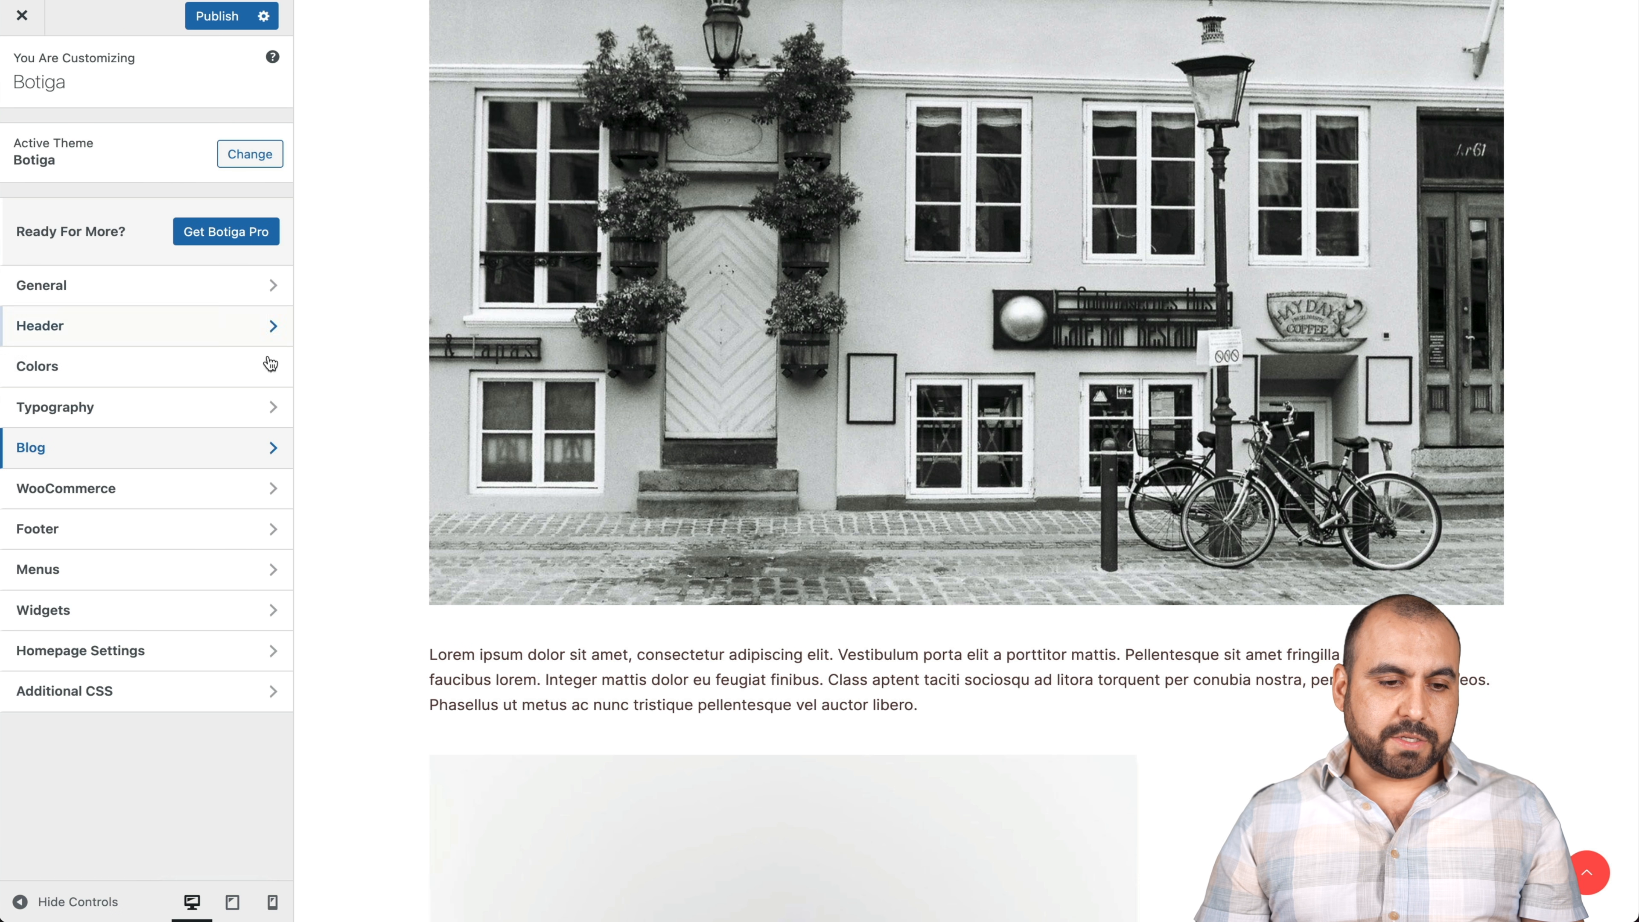
click(132, 500)
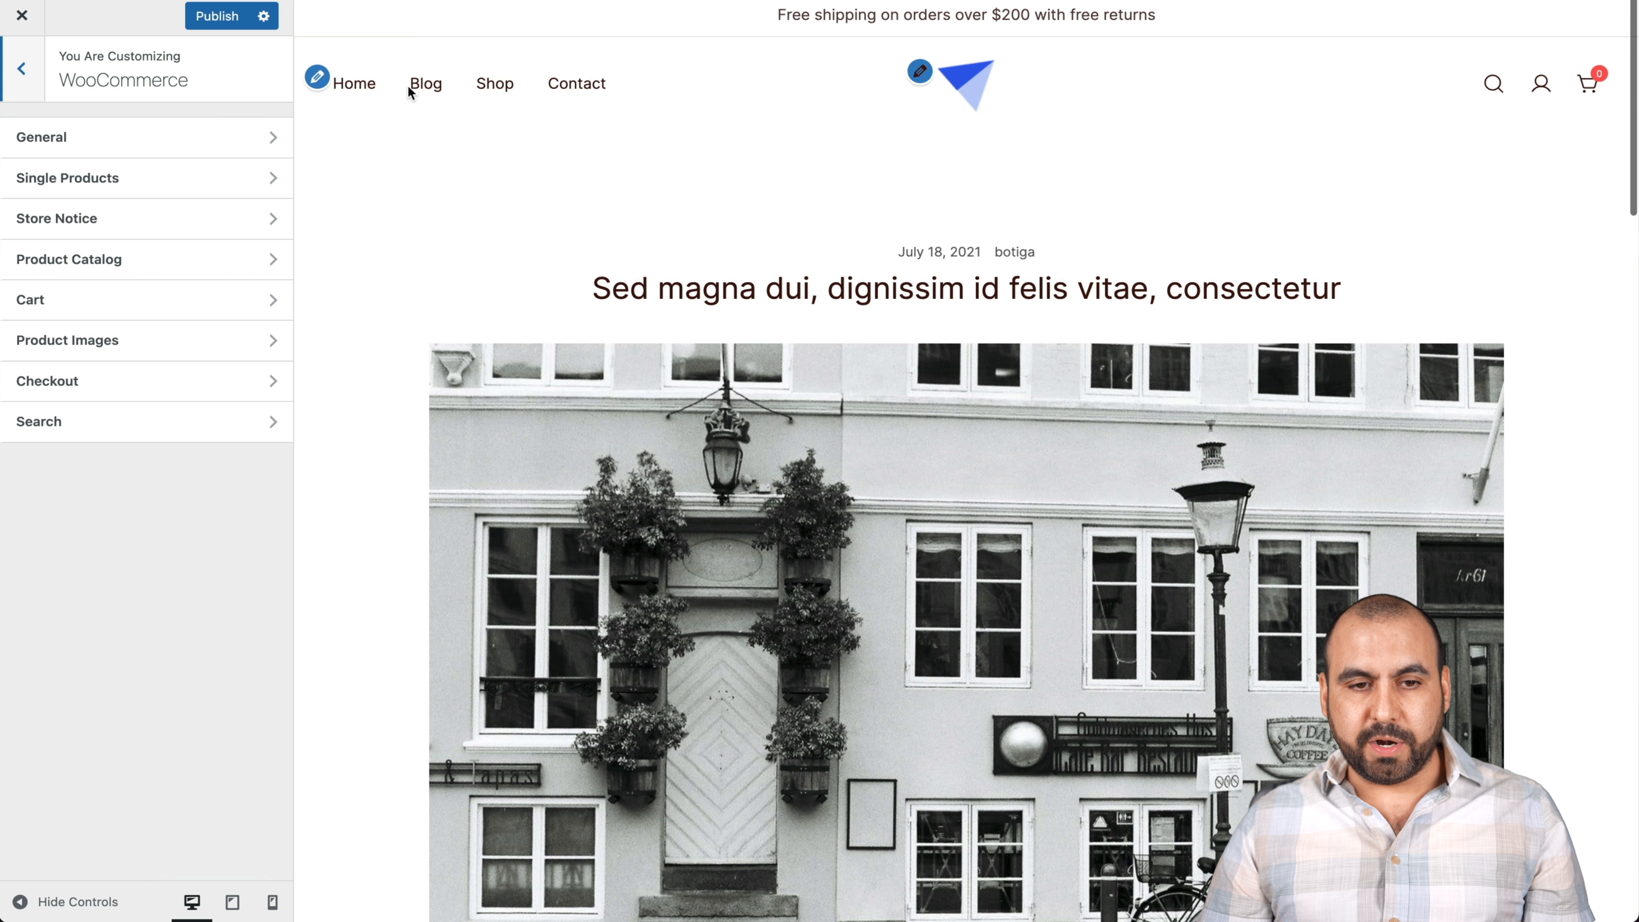
click(370, 90)
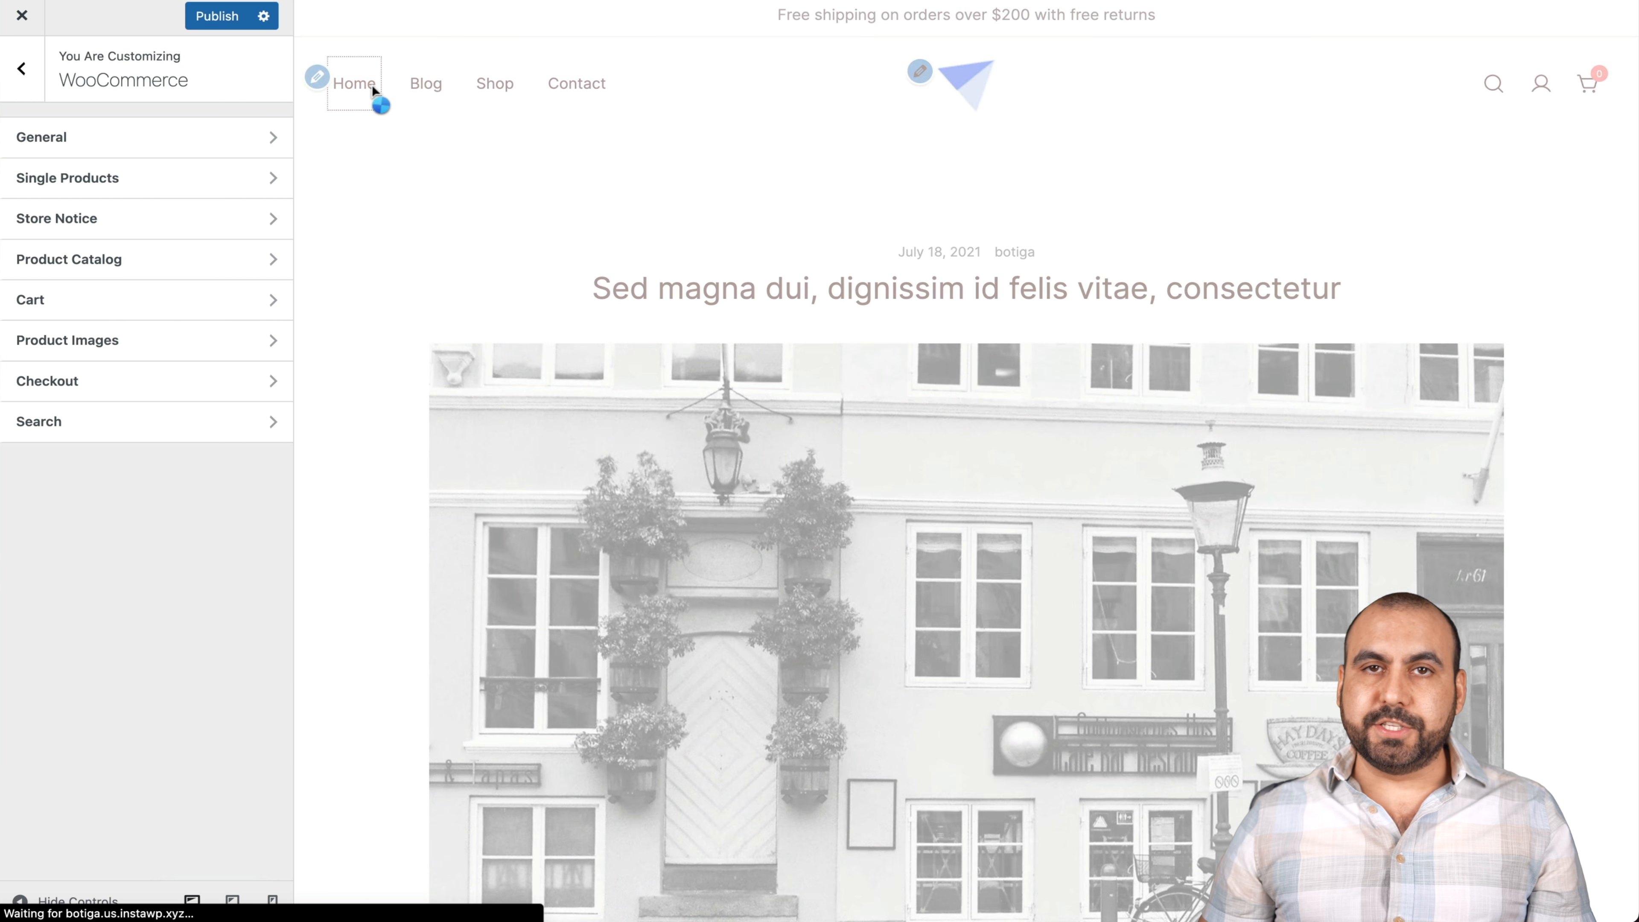
scroll(754, 483, down, 15)
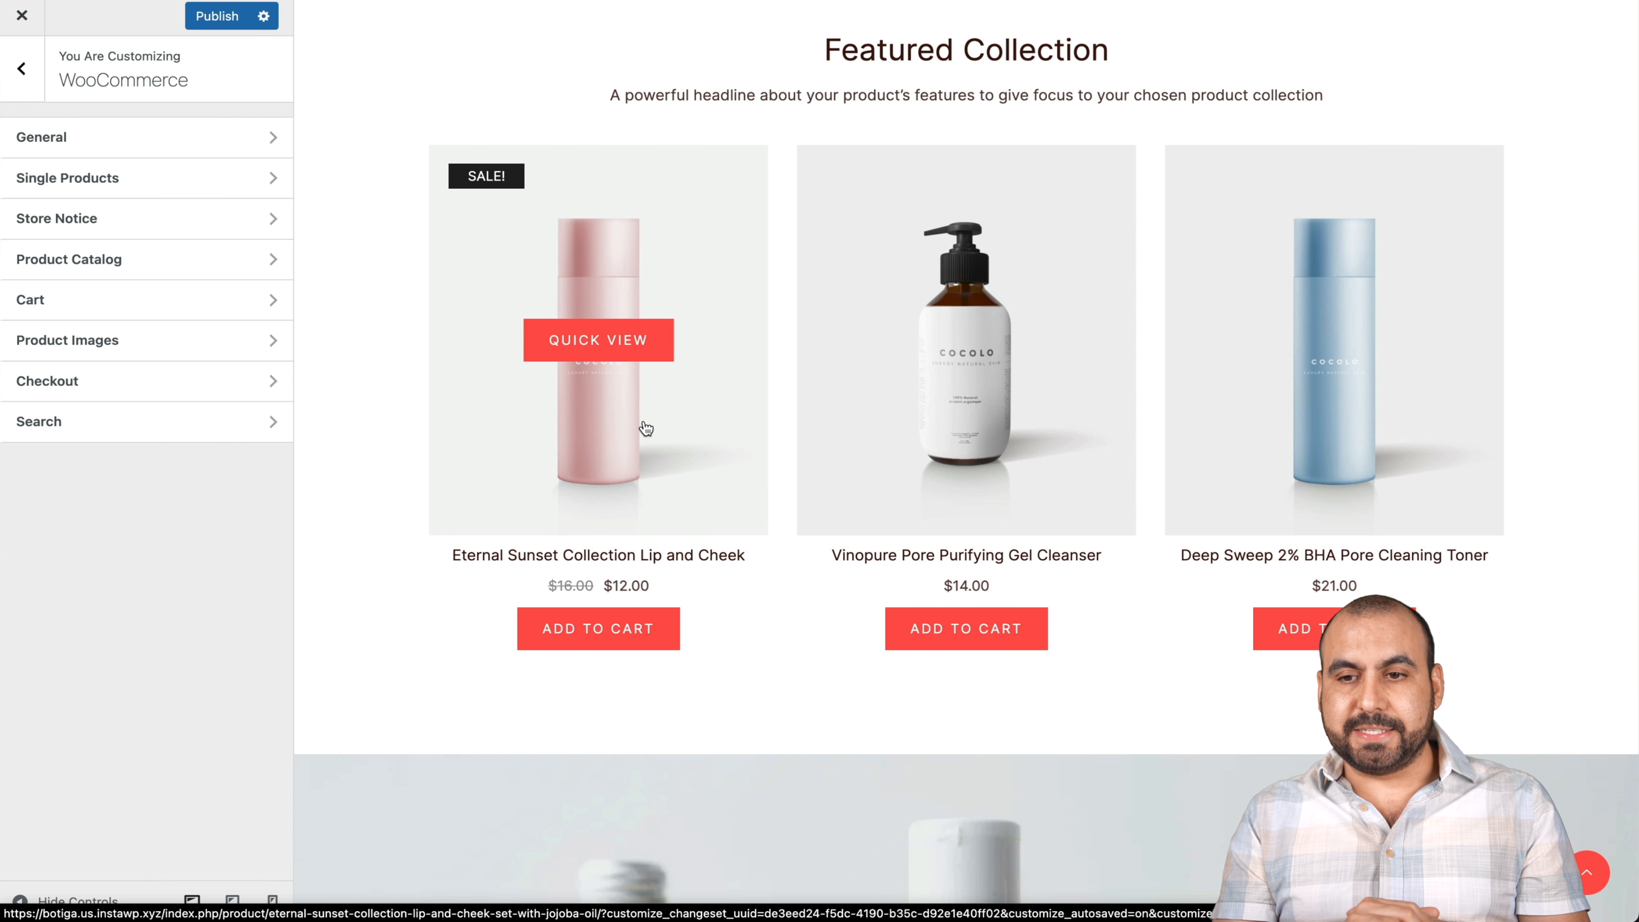
click(594, 451)
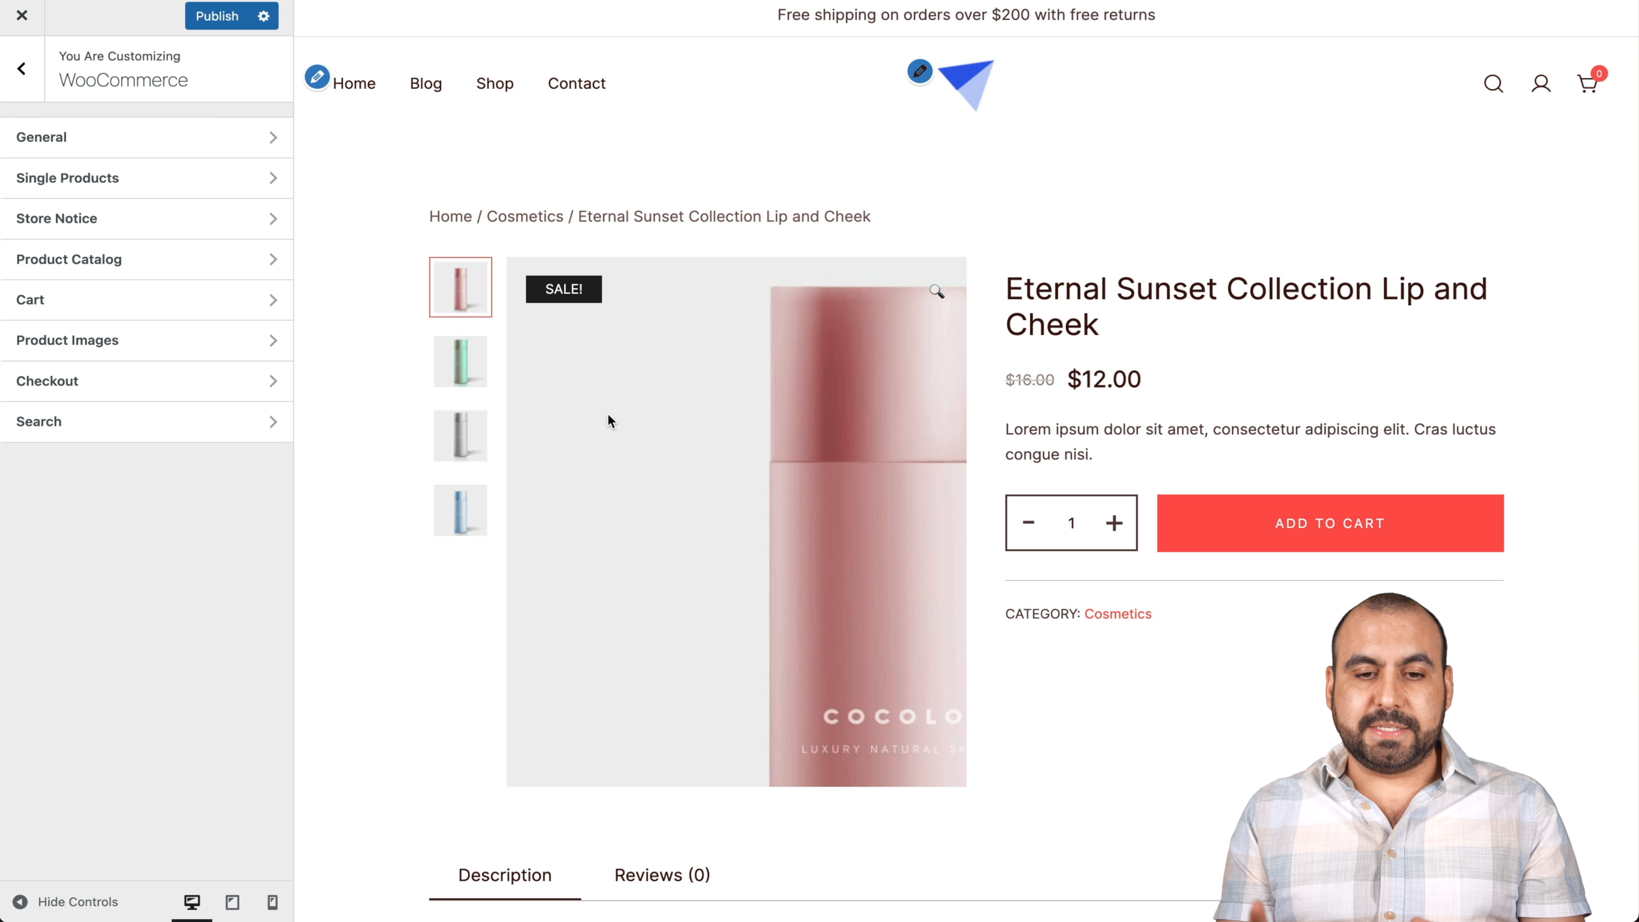
- View the shop page display, category display and default product sorting options in the general WooCommerce settings
click(195, 137)
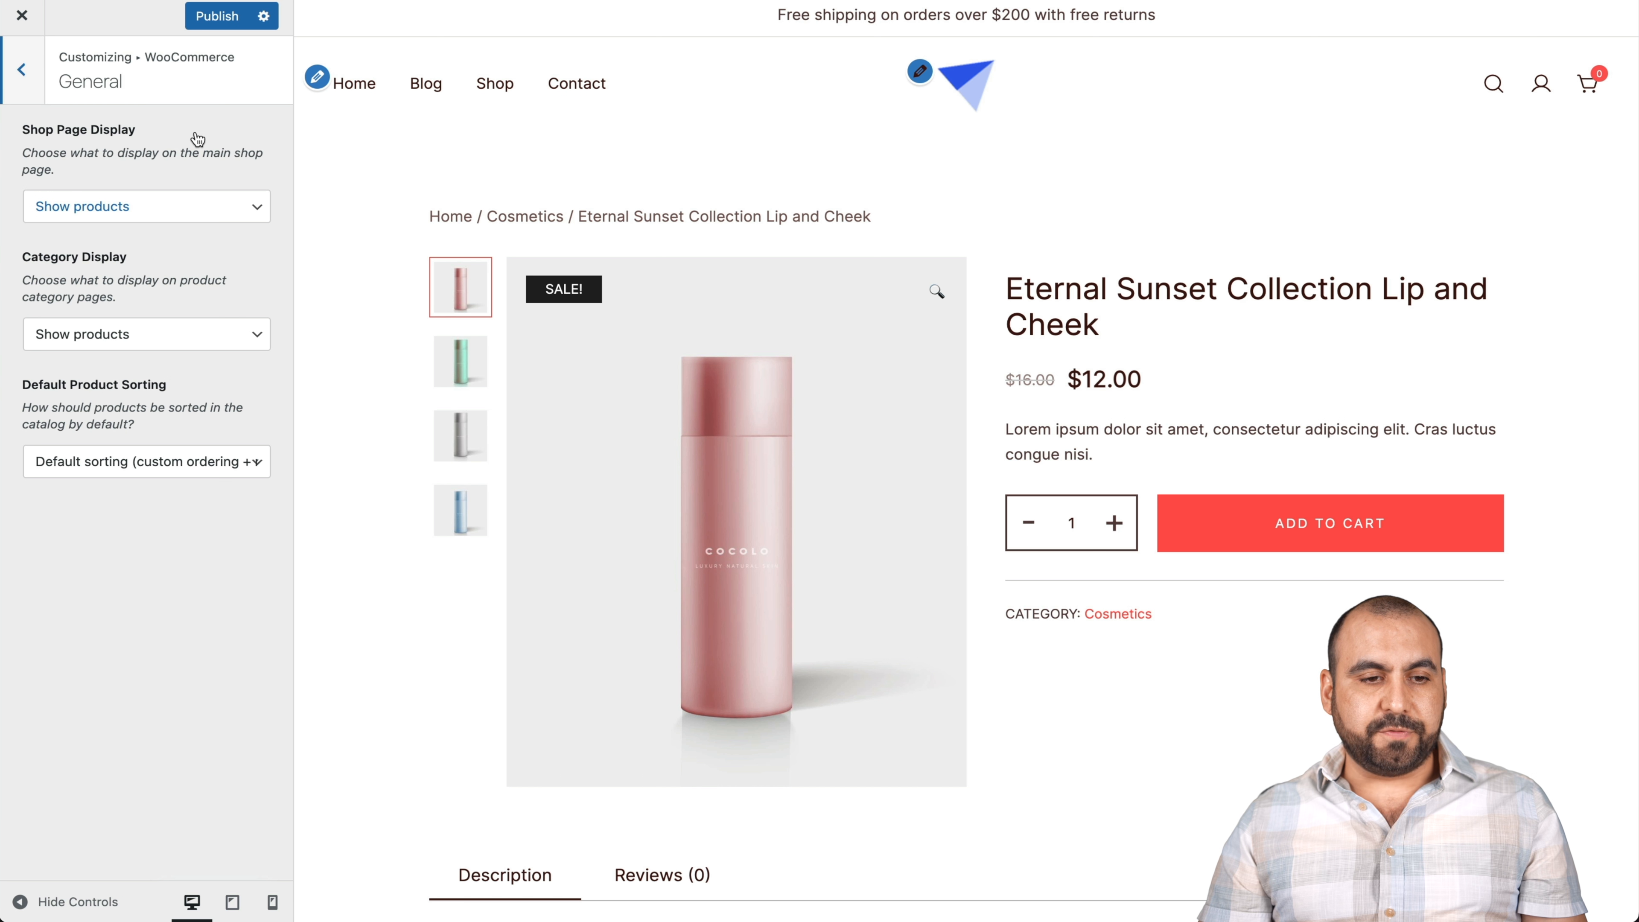
click(190, 205)
click(222, 291)
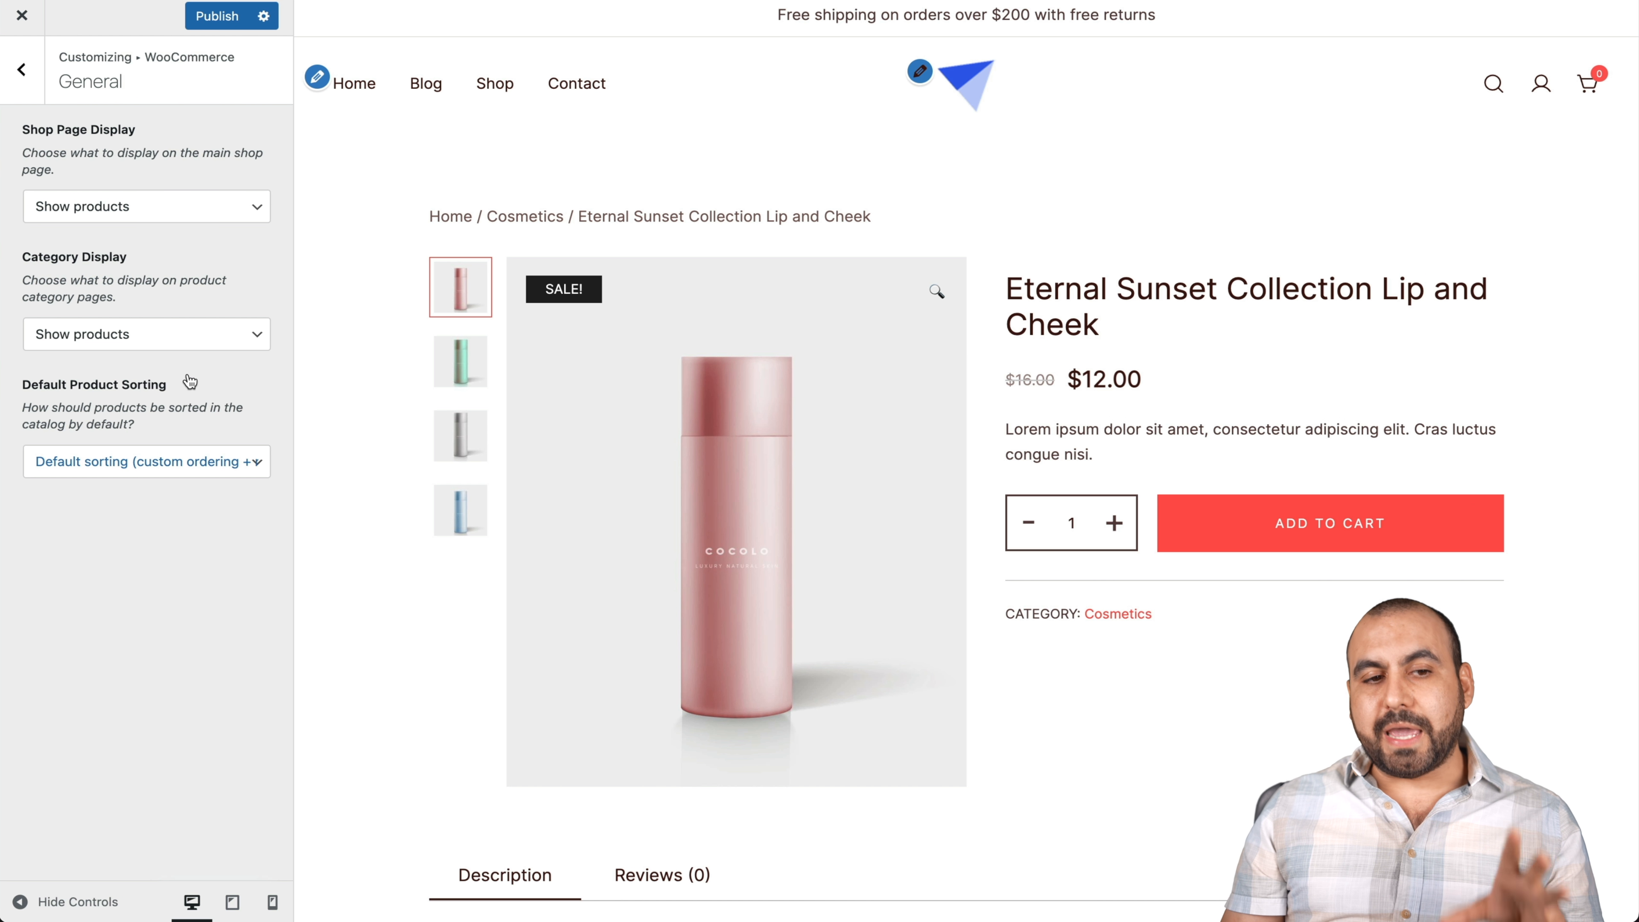
click(24, 70)
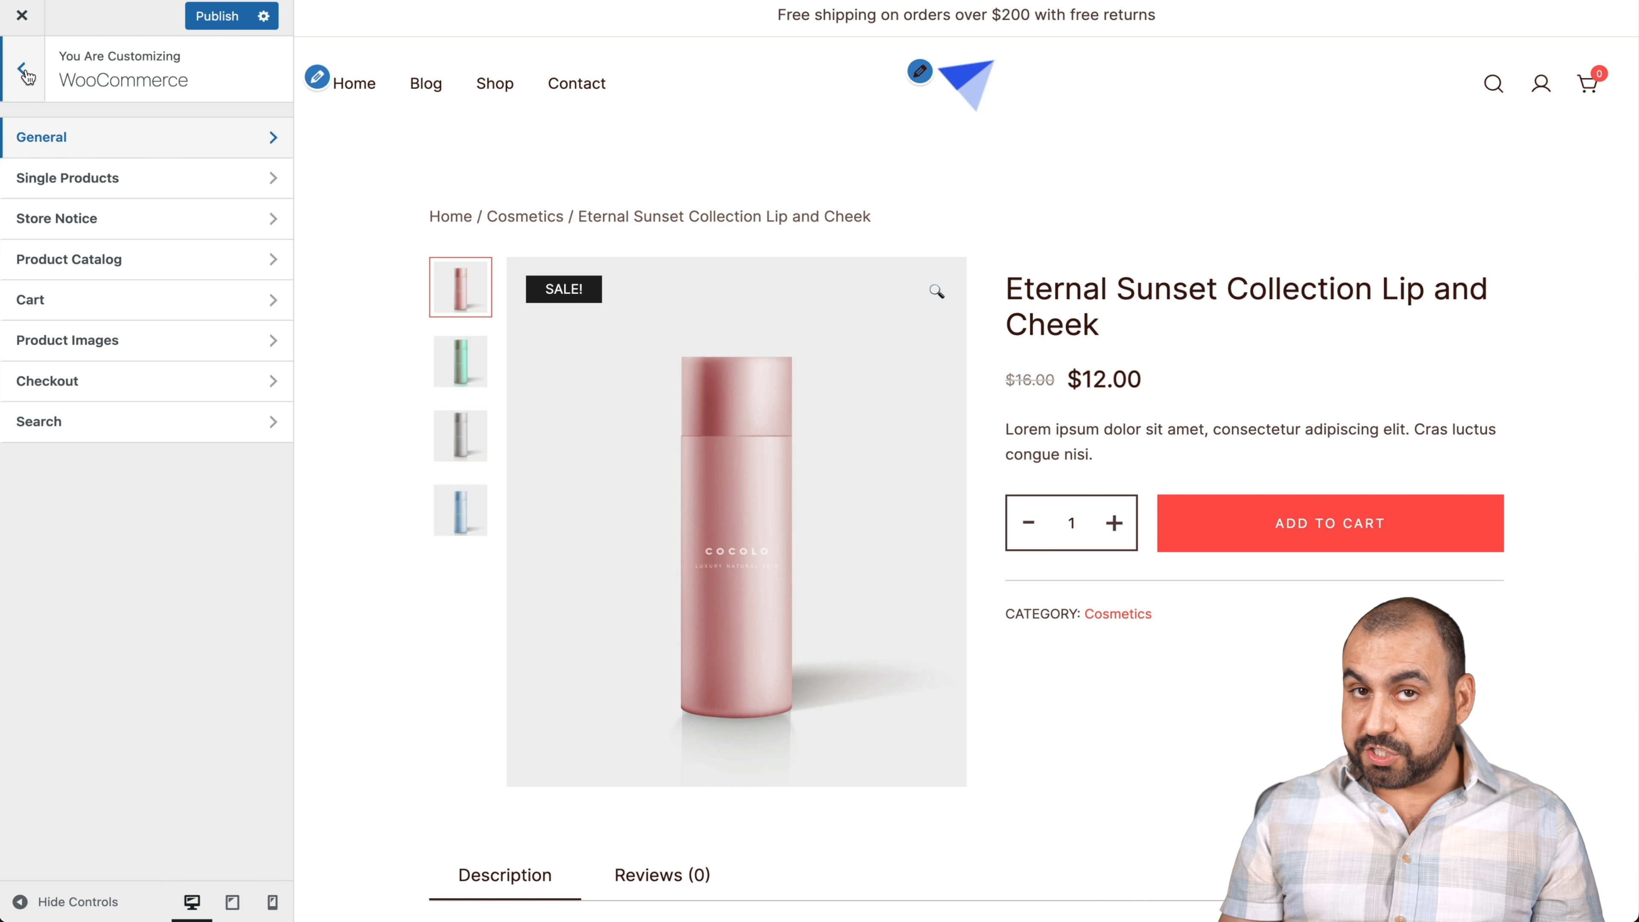
- In the Single Products settings, try the arrow slider image layout and apply the layout with thumbnails below the main image
click(49, 178)
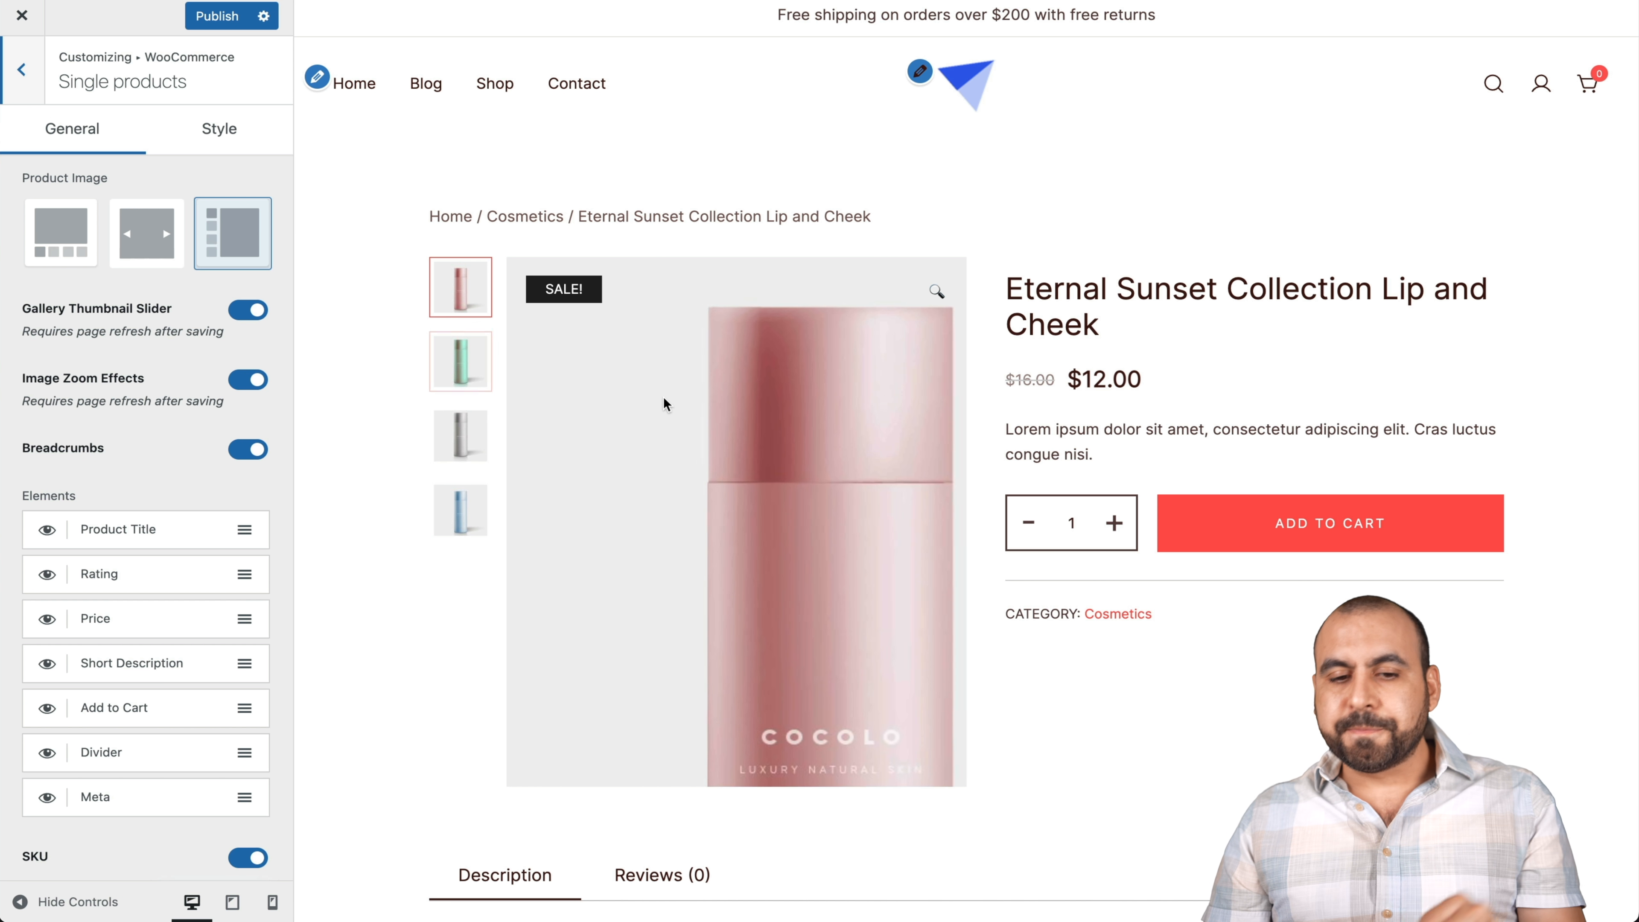
click(149, 246)
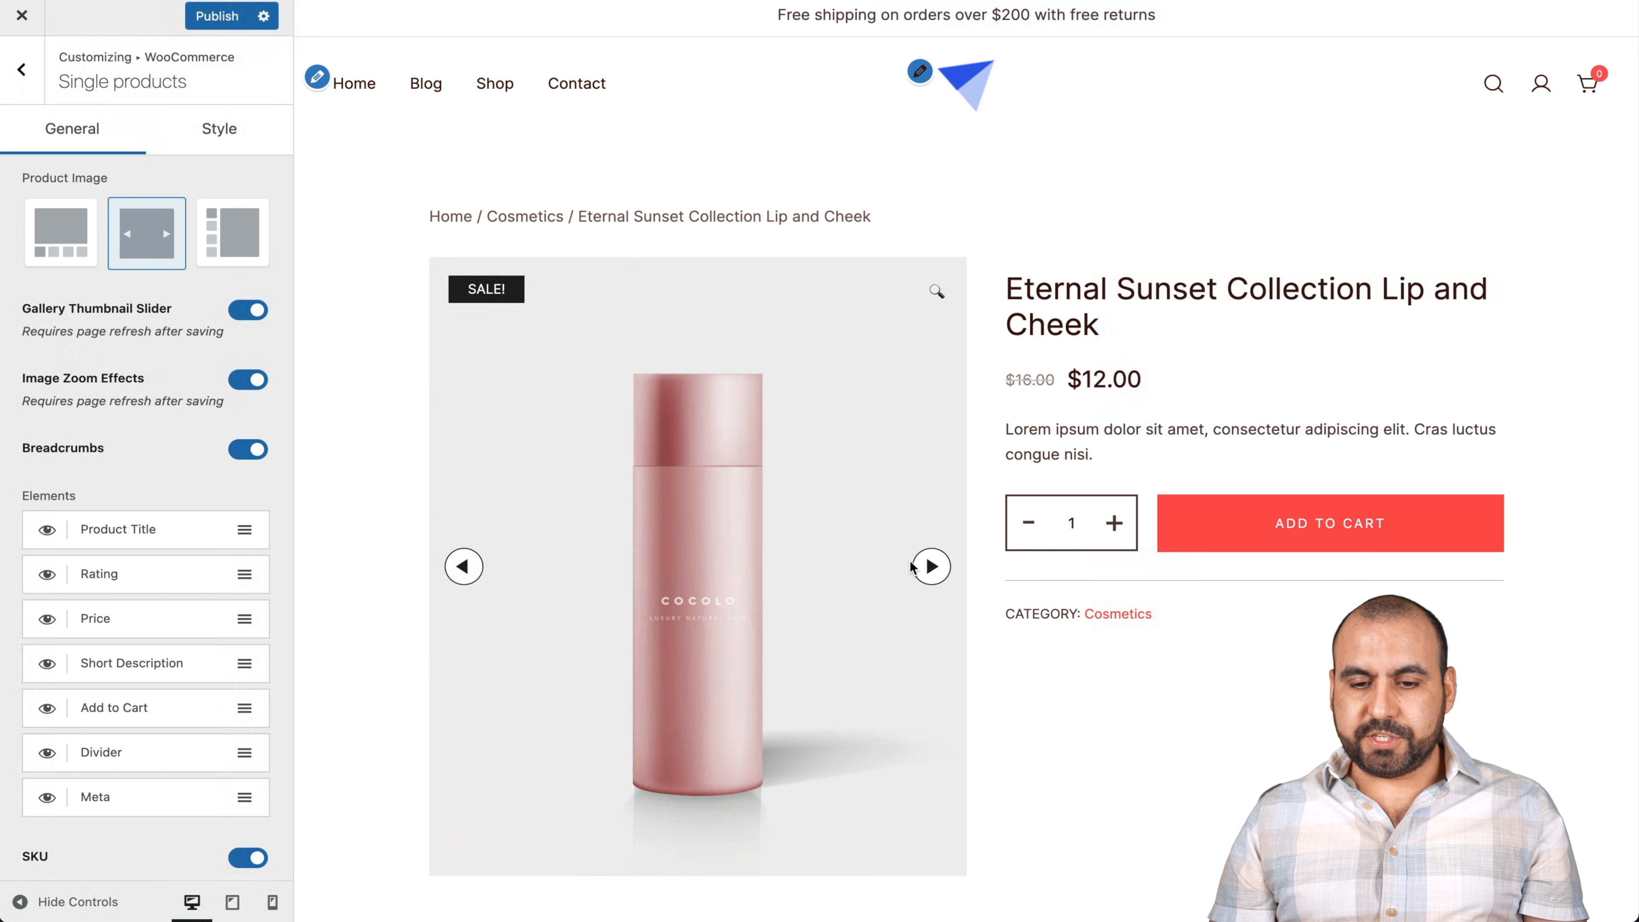
click(931, 560)
click(932, 549)
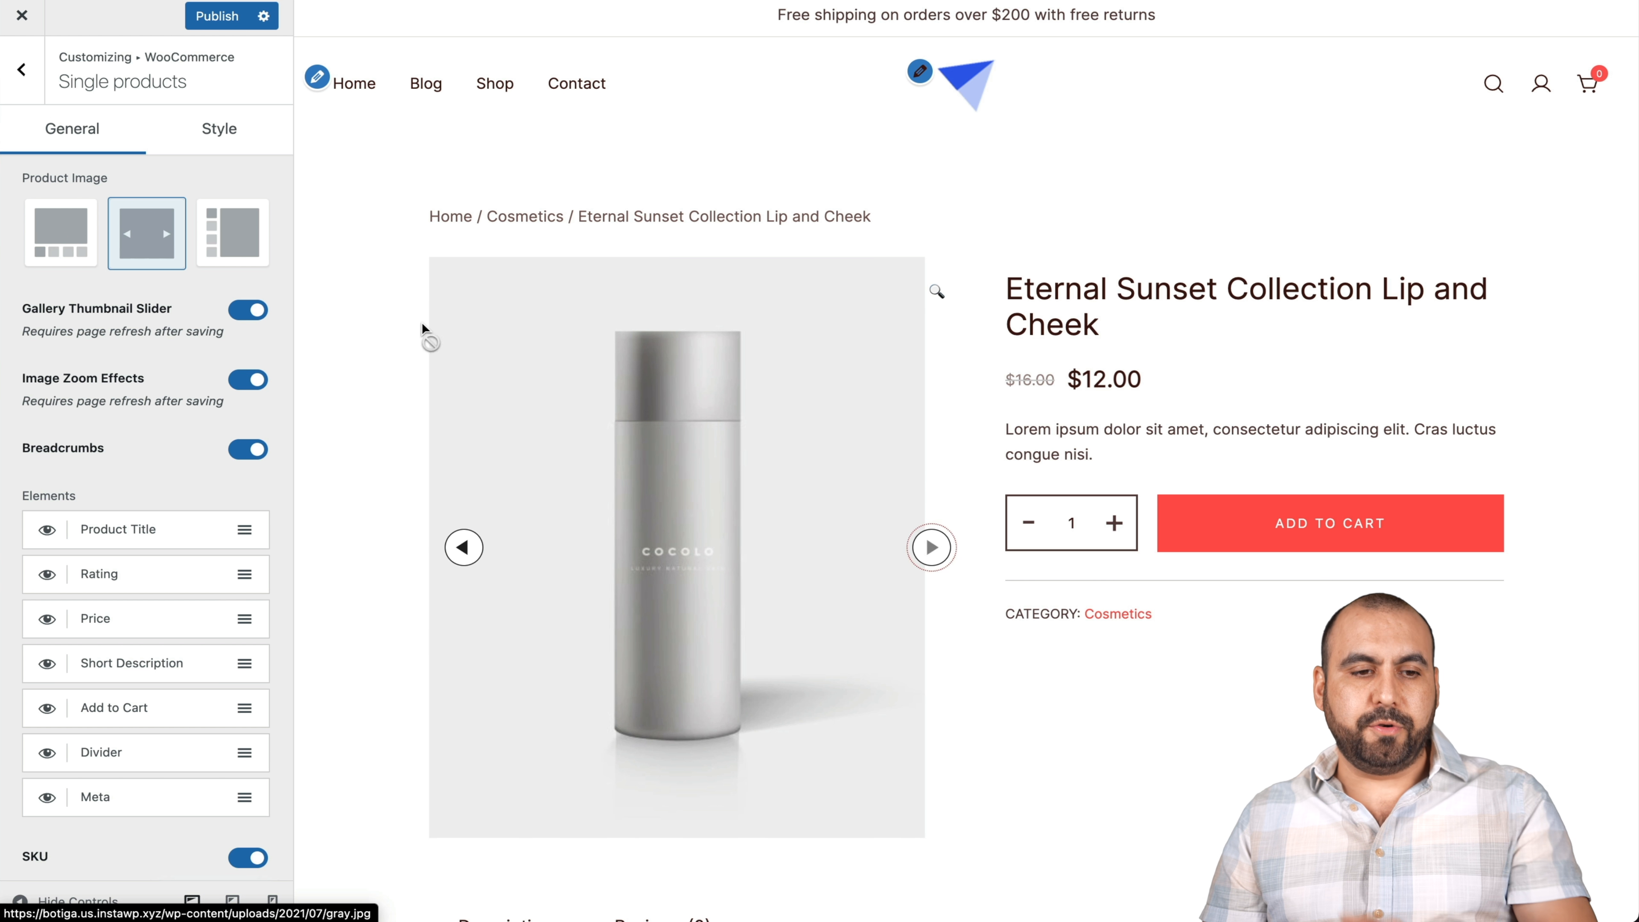
click(81, 237)
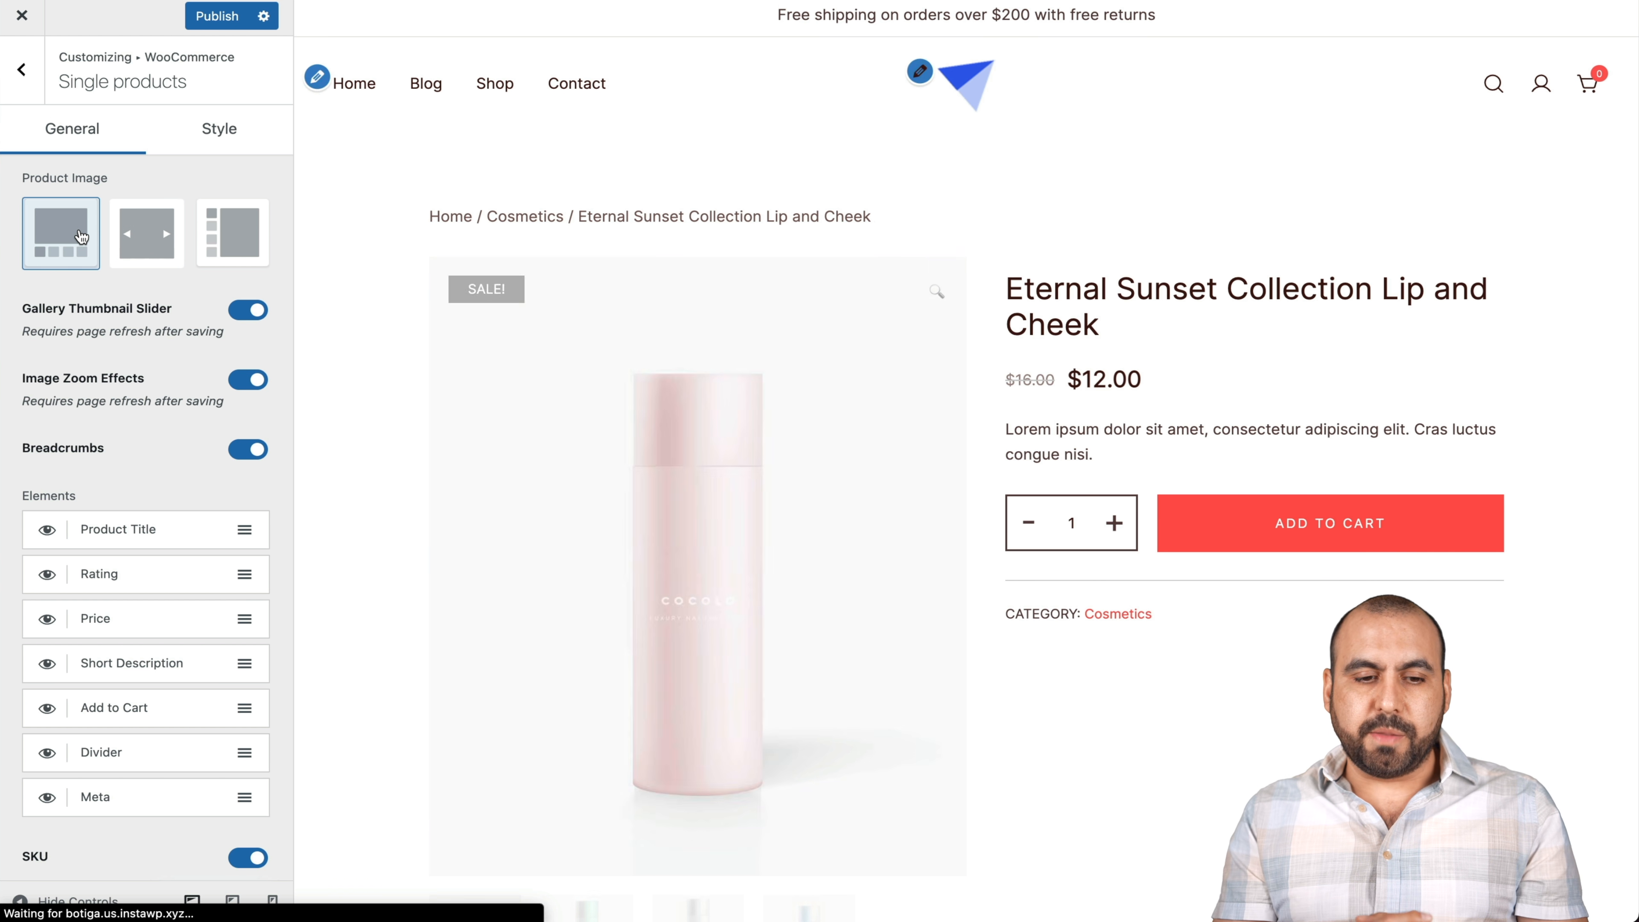
scroll(460, 355, down, 3)
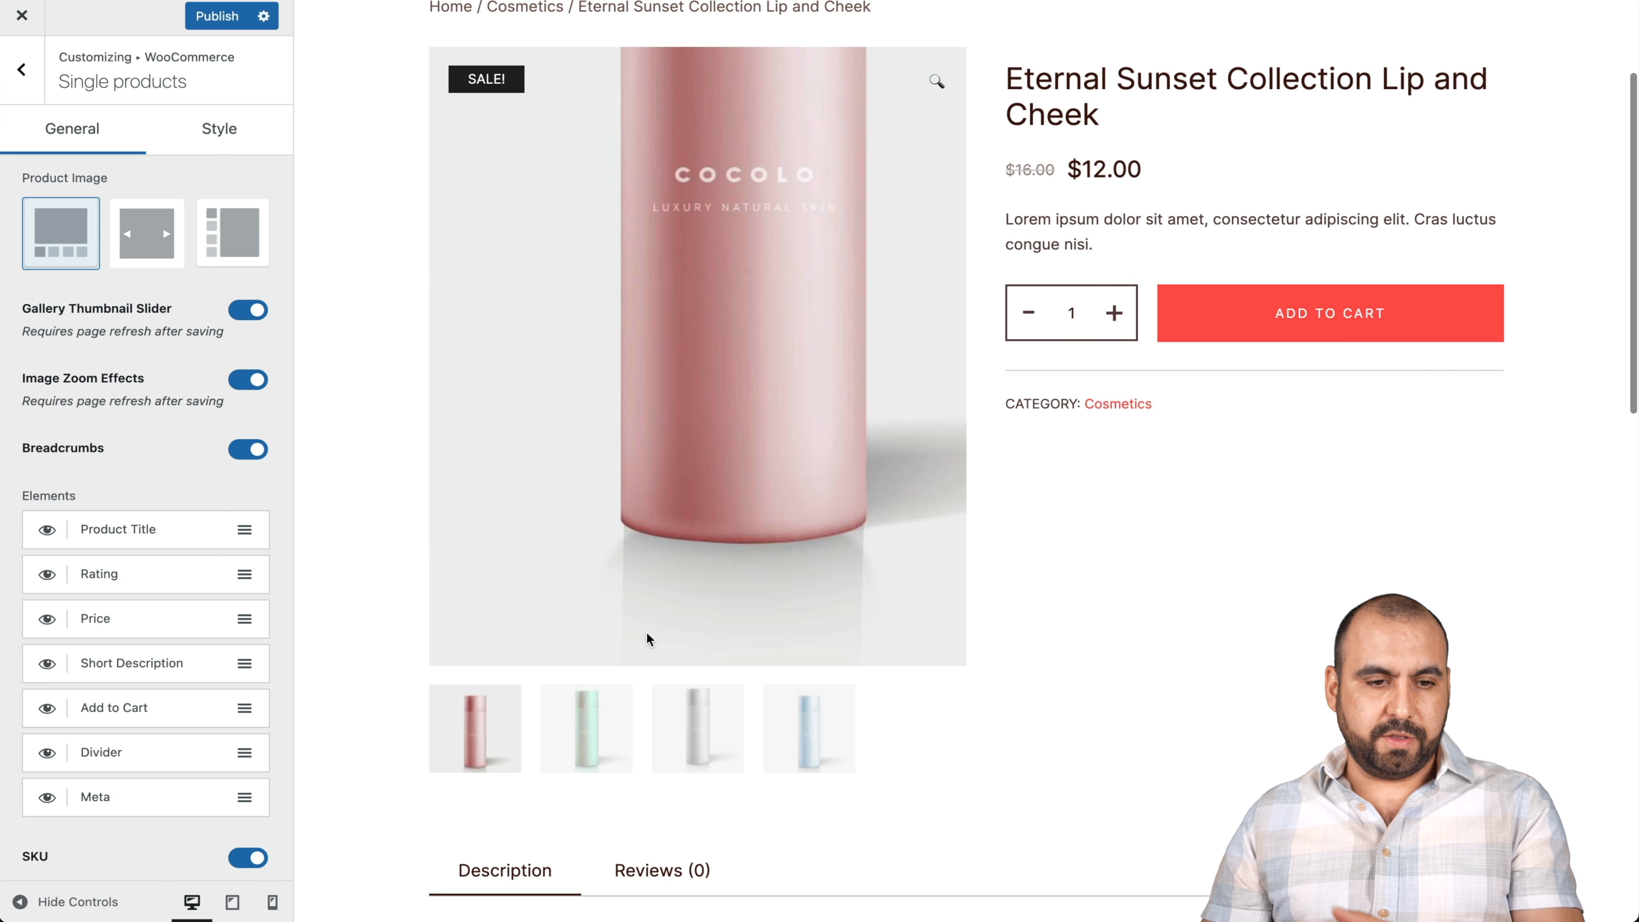
scroll(649, 639, up, 3)
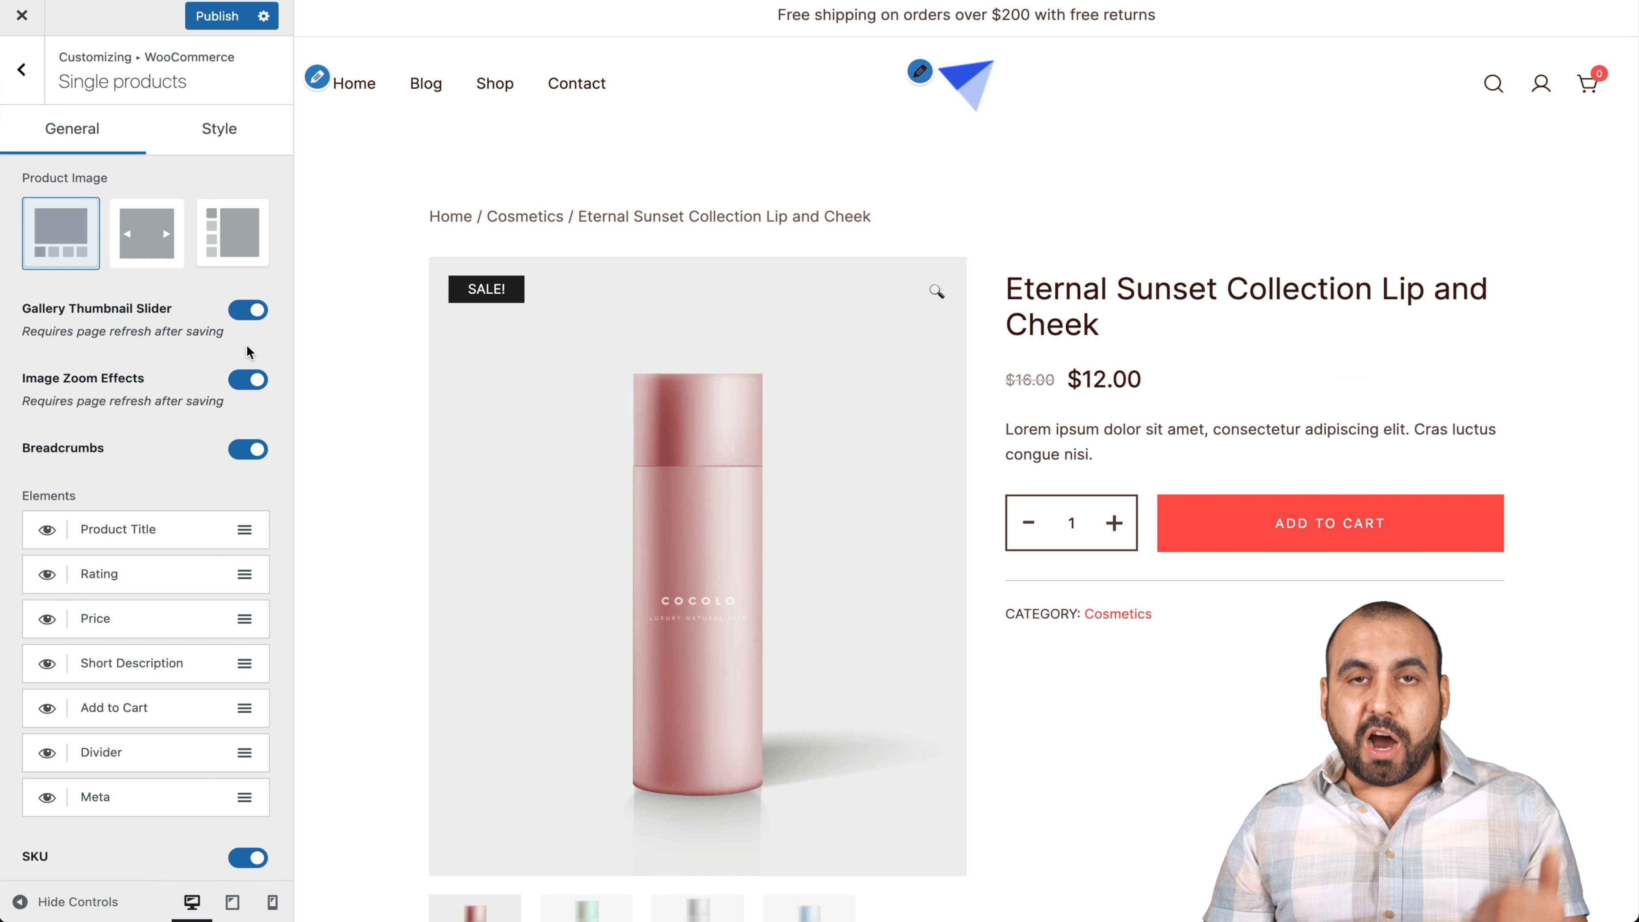
- Hide the Price element on the single product page and show it again
scroll(250, 412, down, 4)
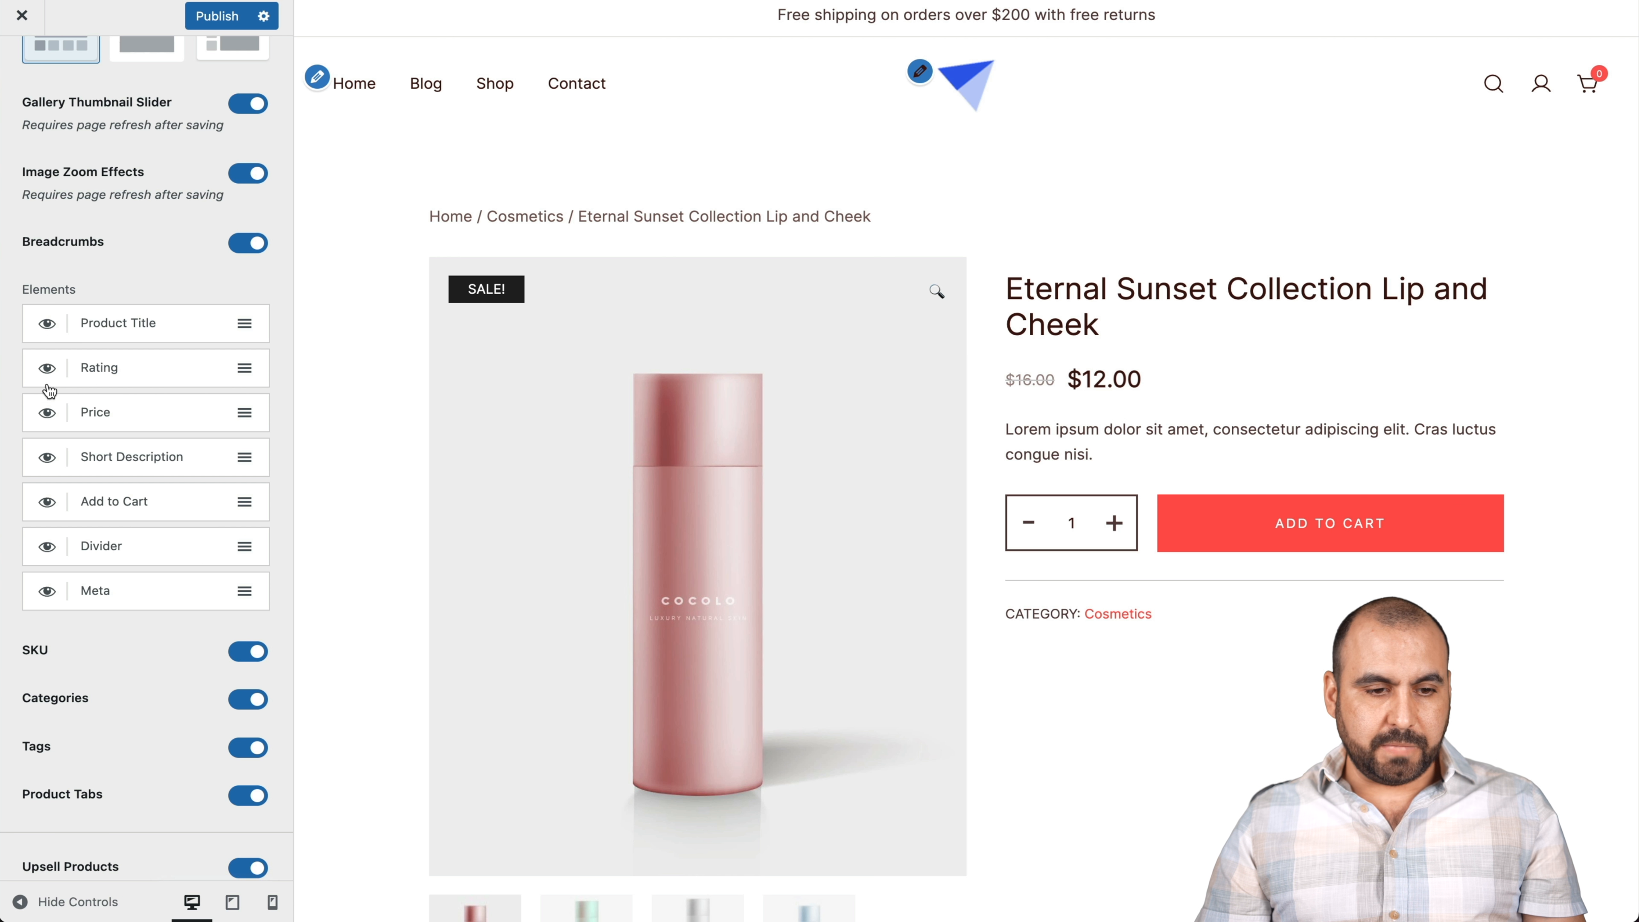
click(47, 415)
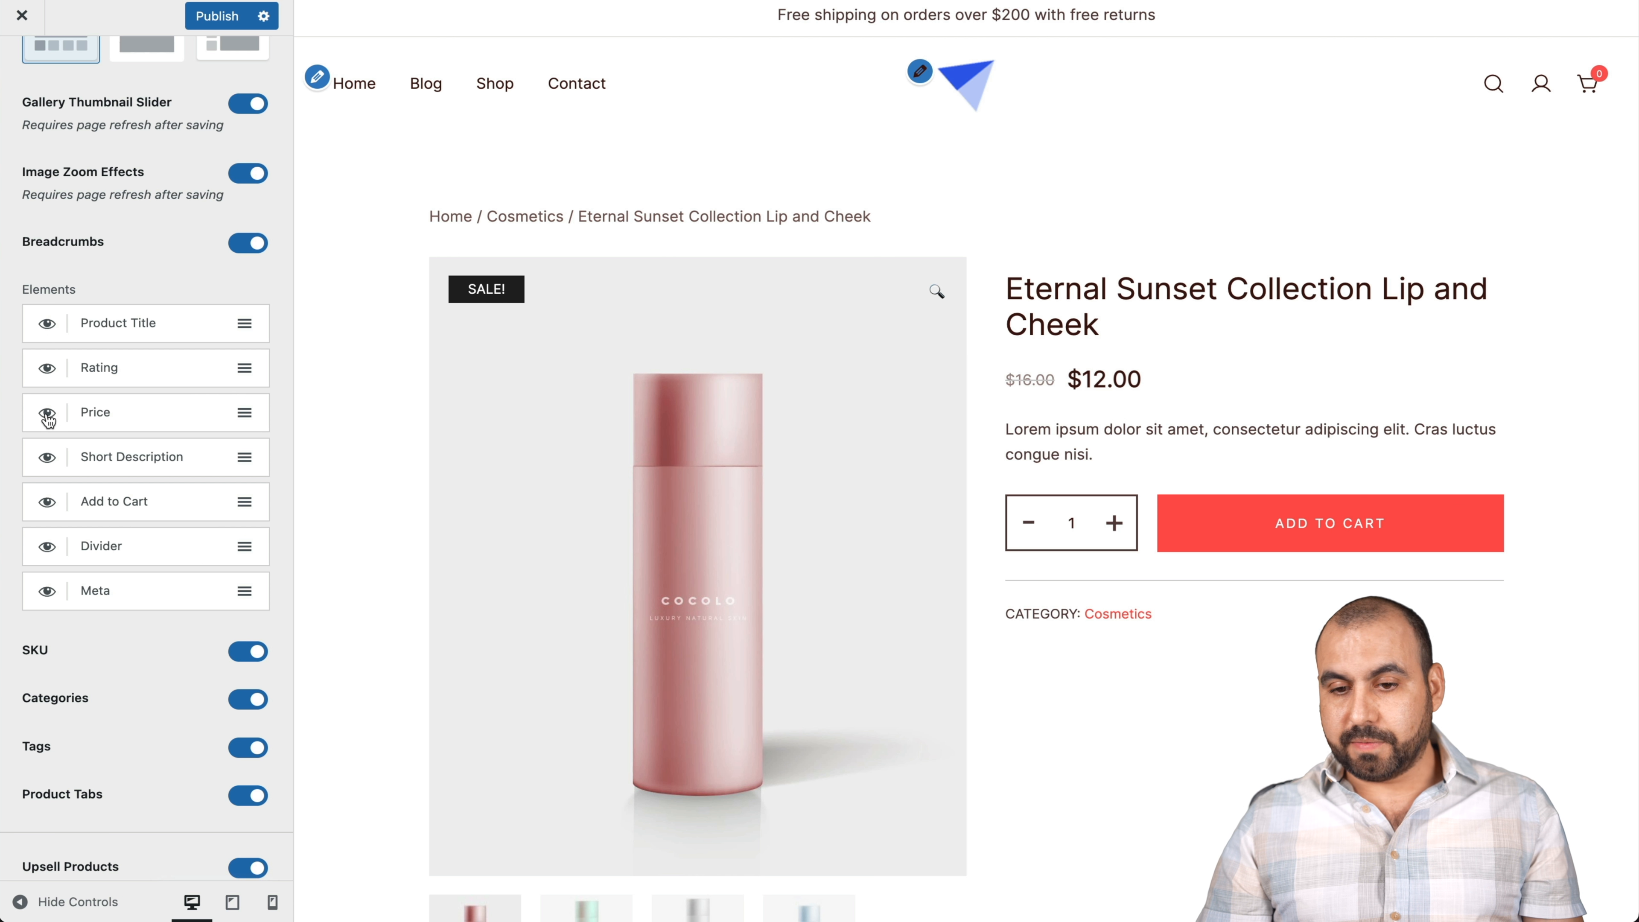
click(48, 416)
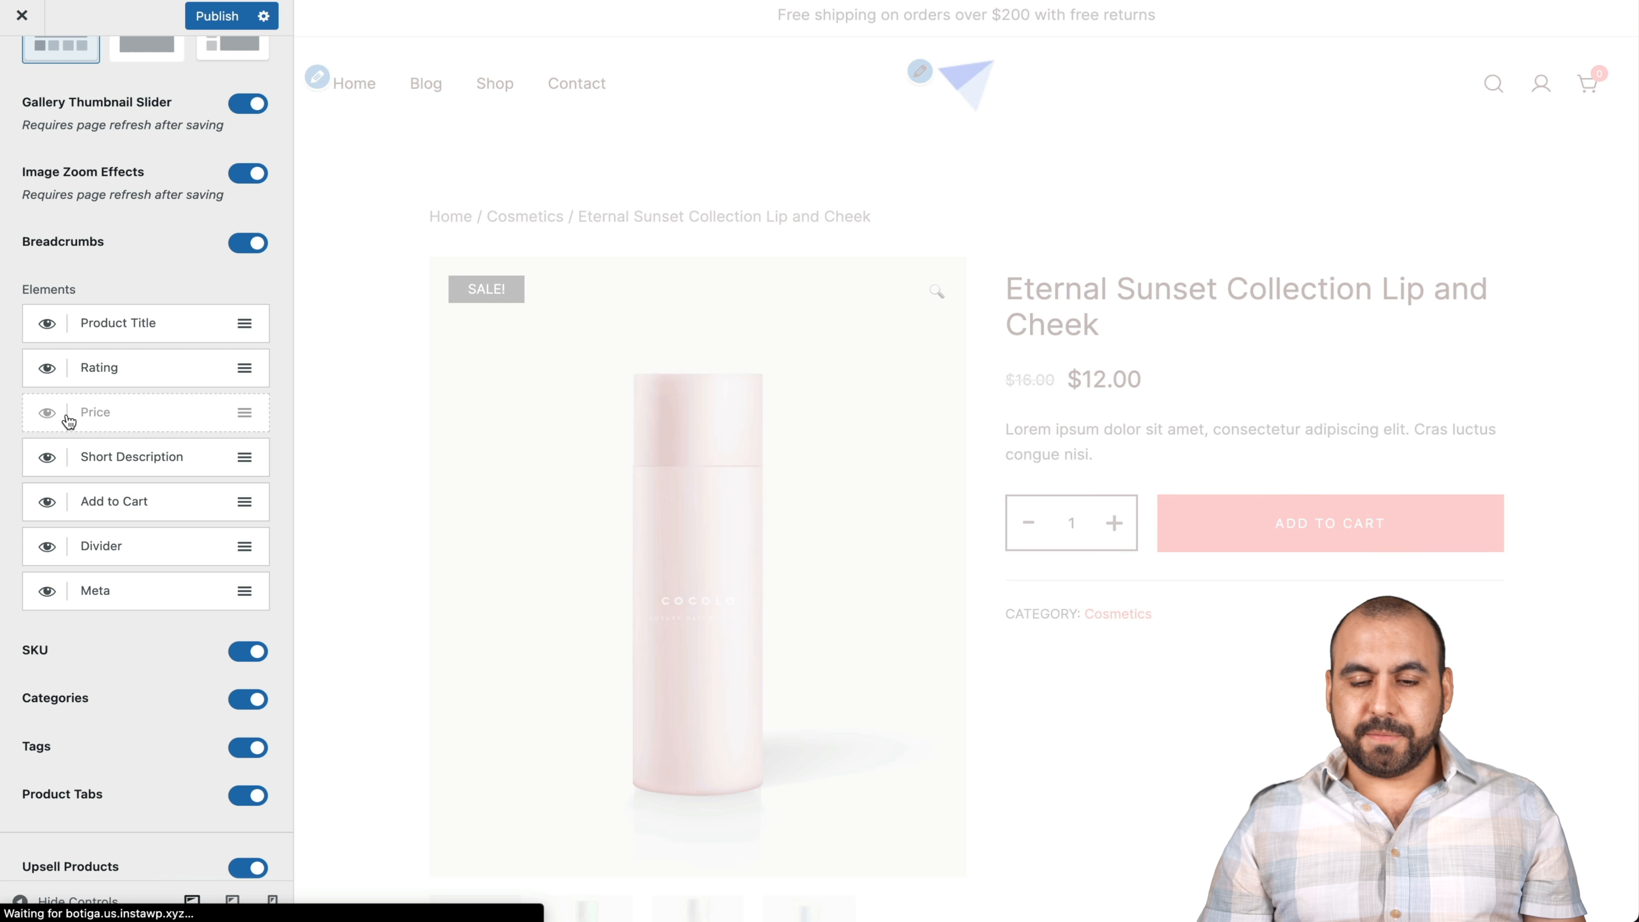
click(51, 414)
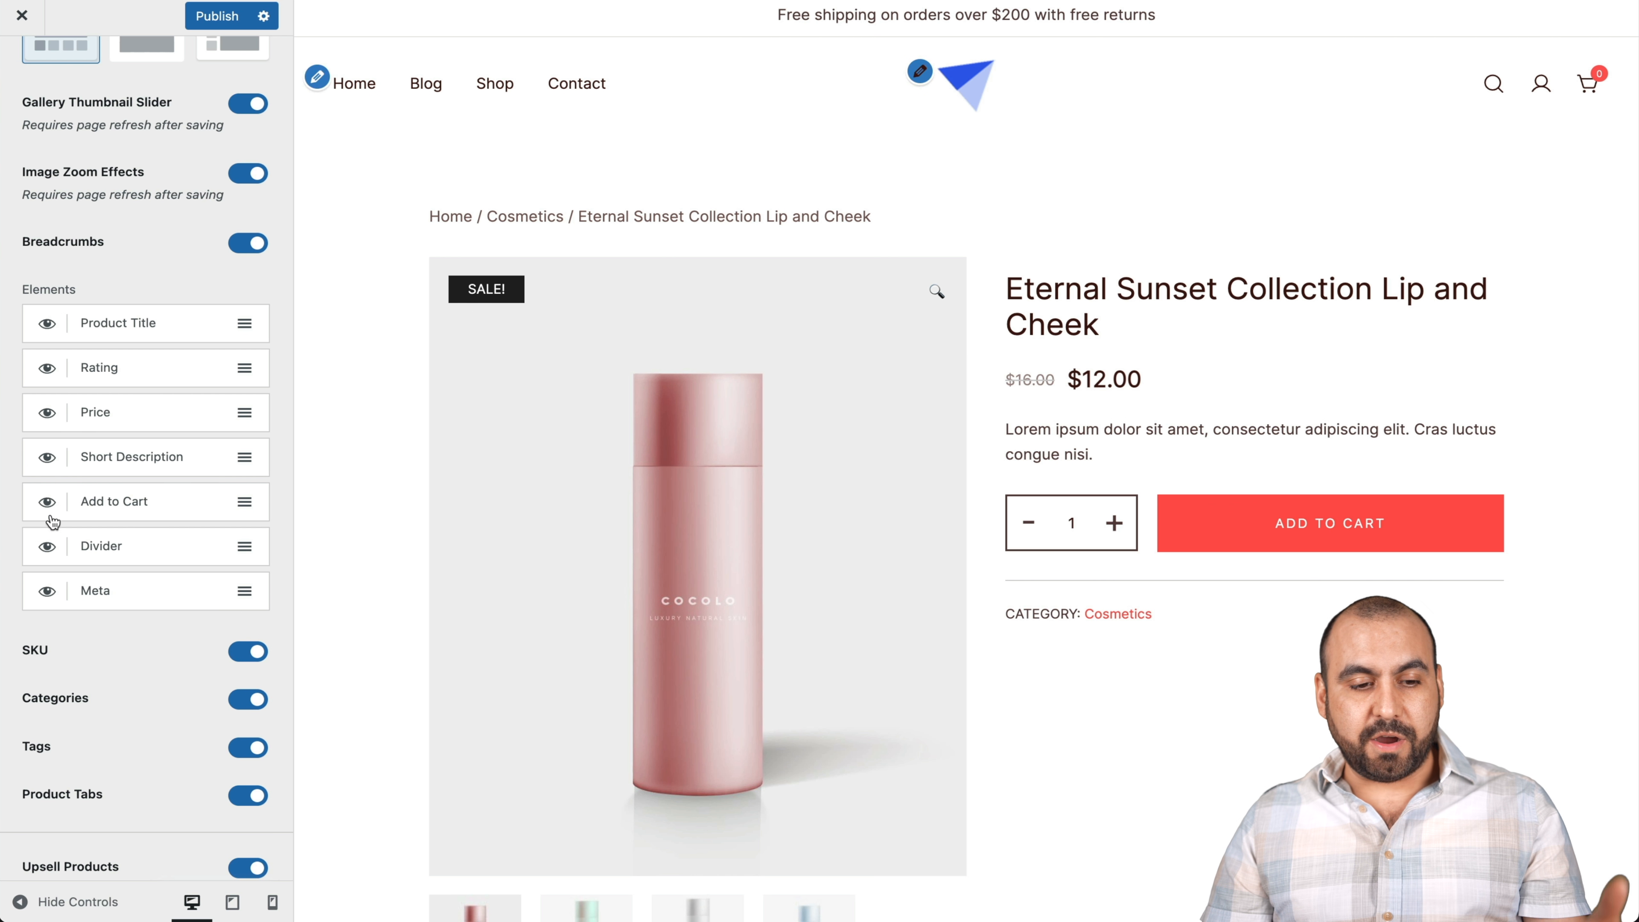
- Turn off the display of Categories on single product pages
scroll(47, 599, down, 4)
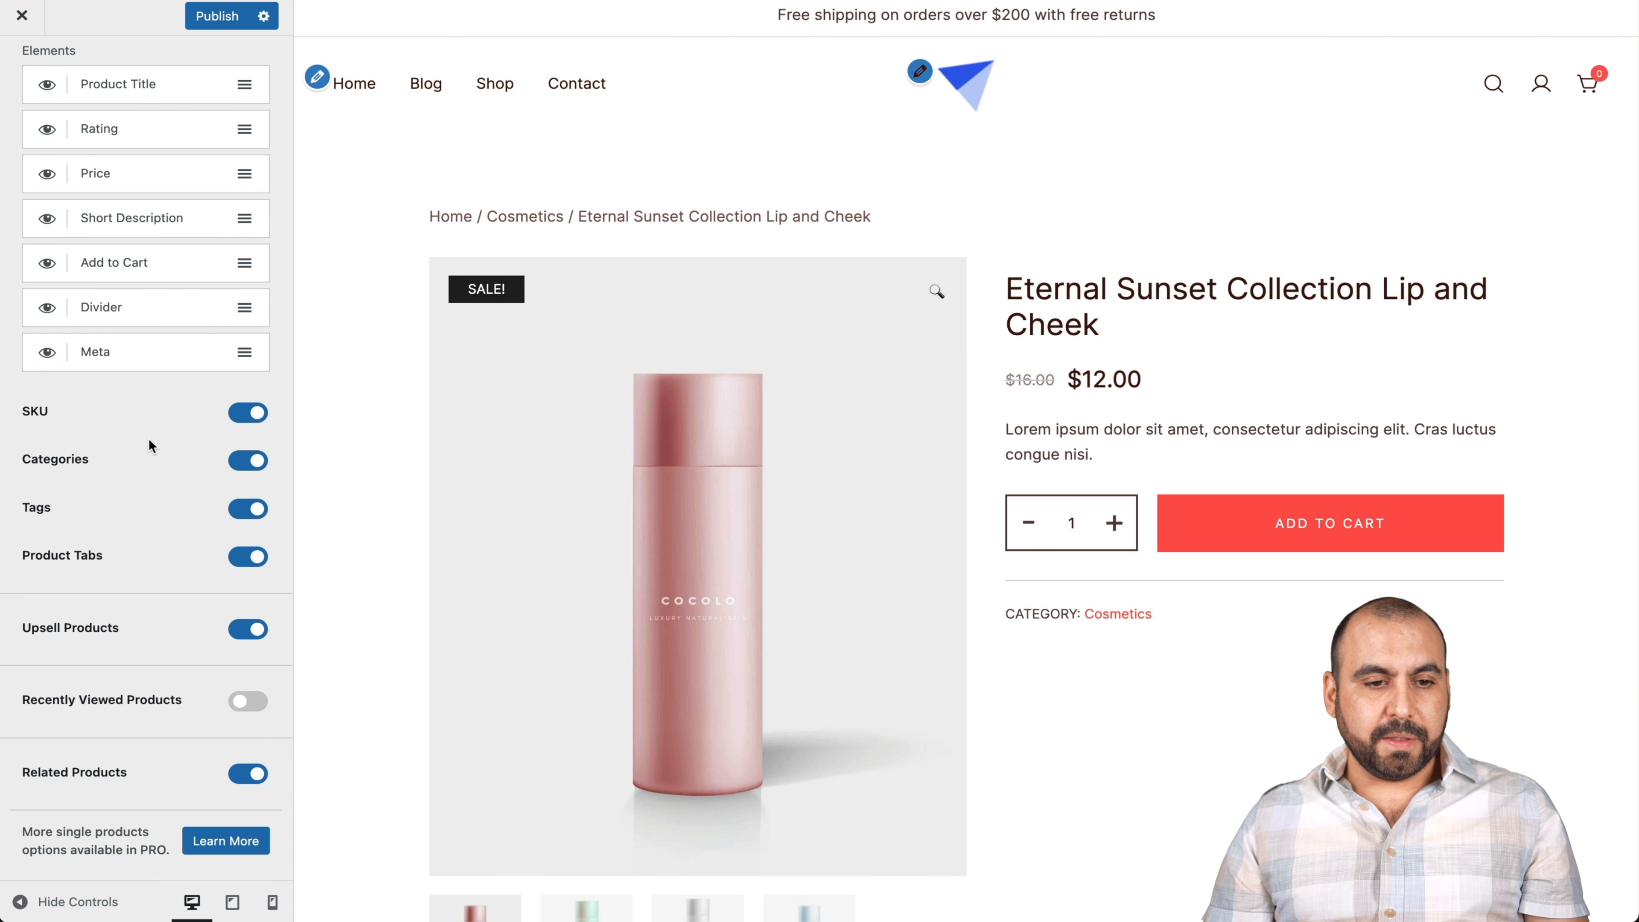
click(238, 470)
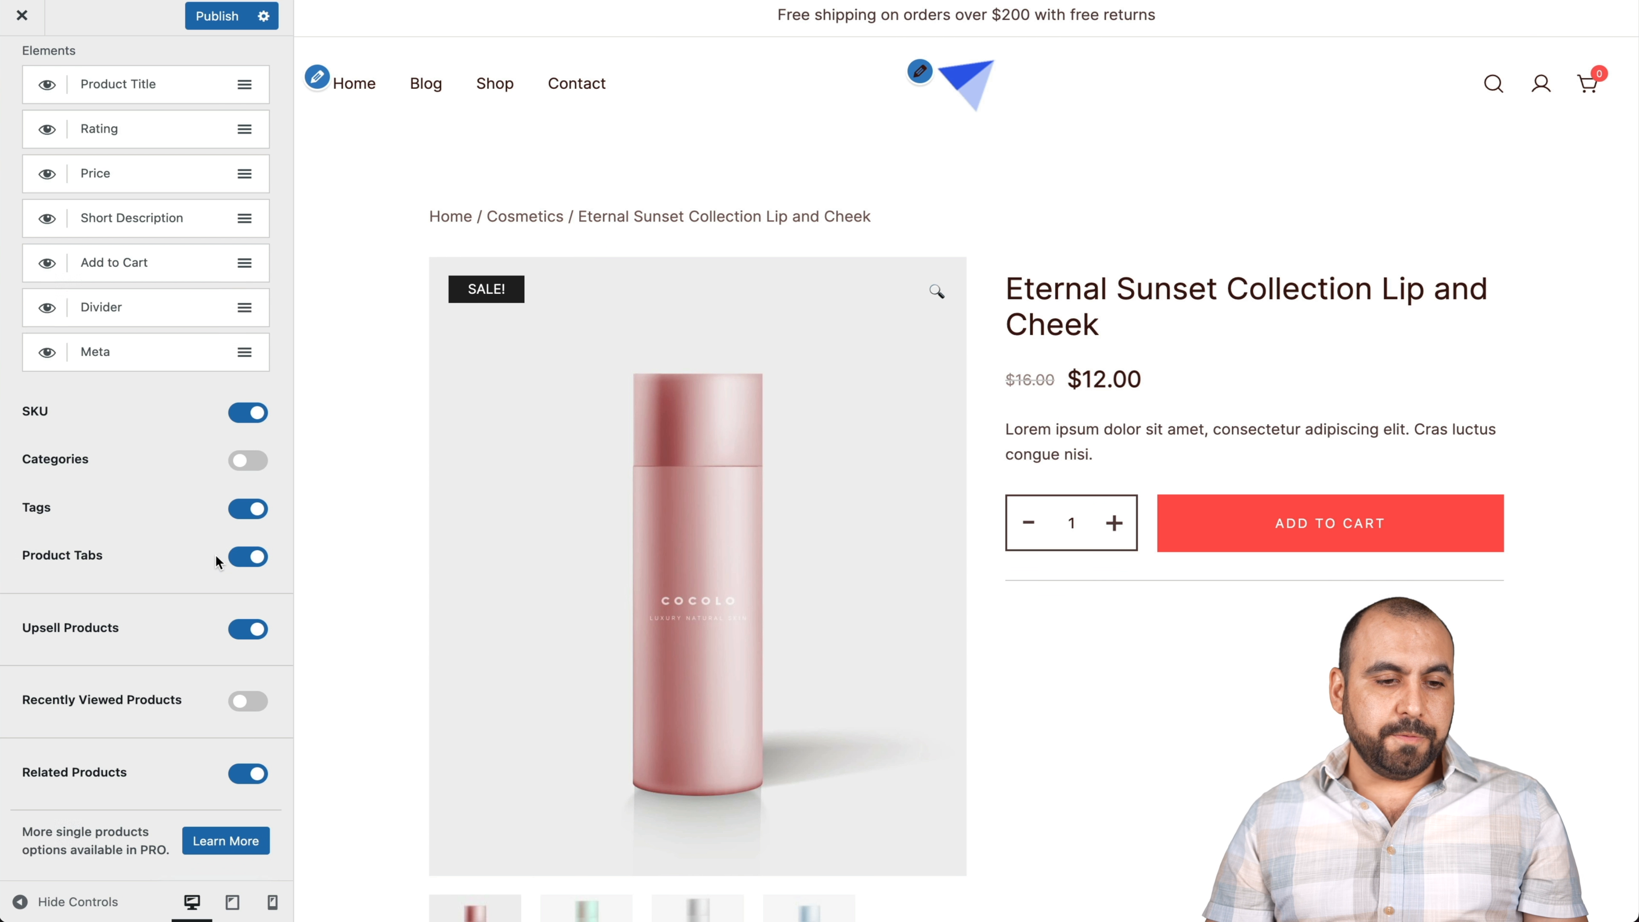
scroll(214, 554, down, 1)
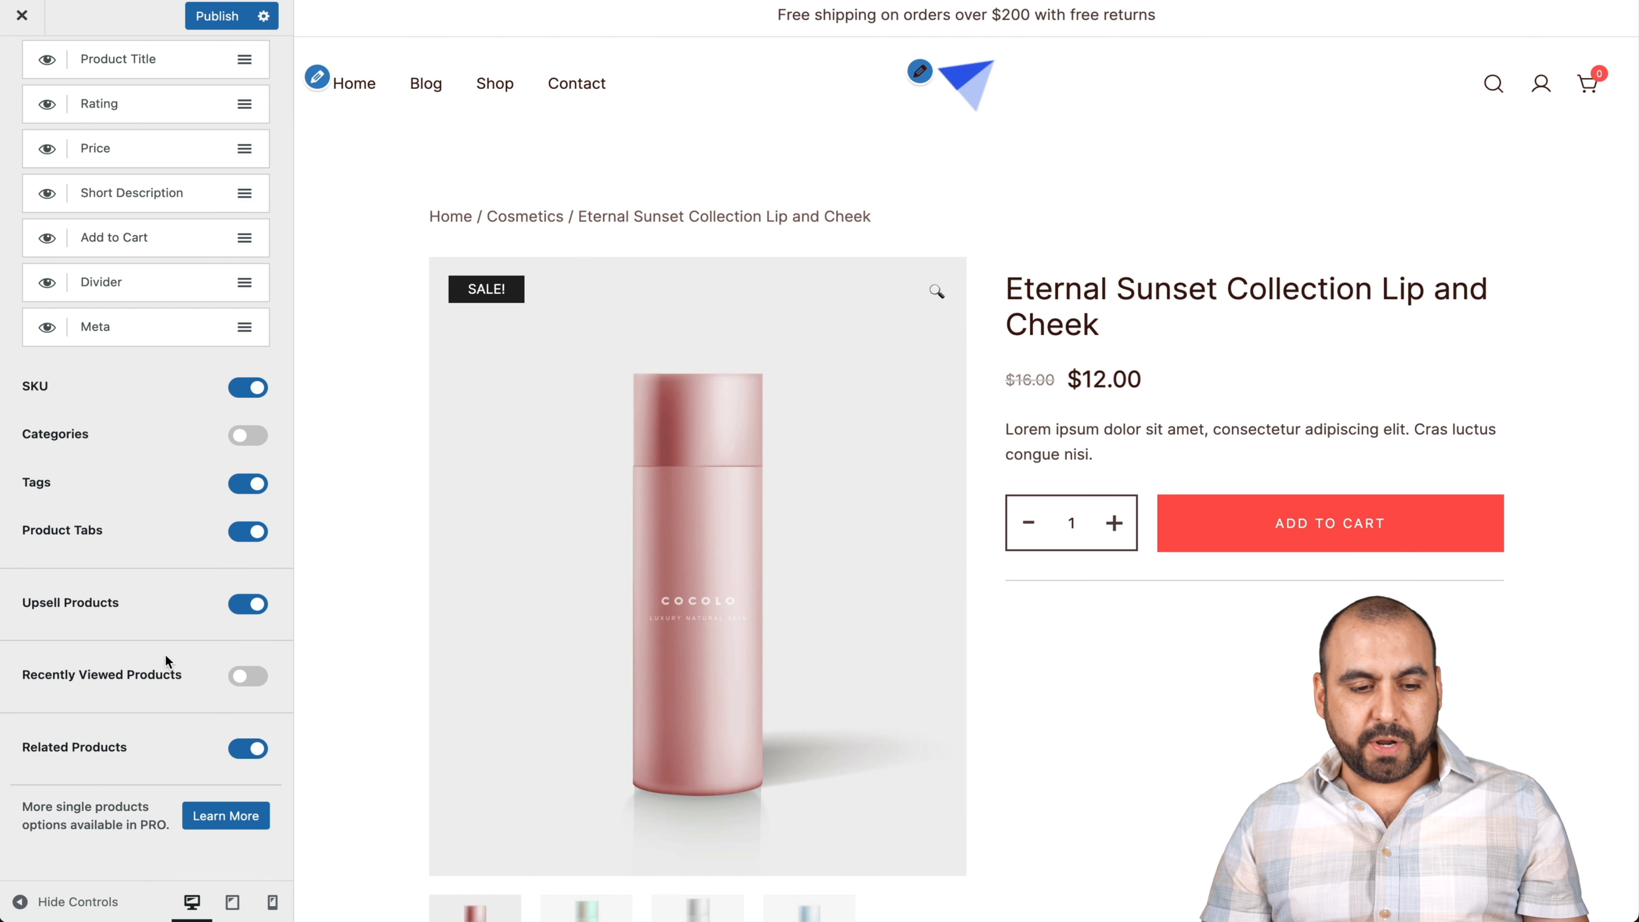
- View the Store Notice text and the Product Catalog options in the WooCommerce customizer settings
scroll(165, 653, up, 10)
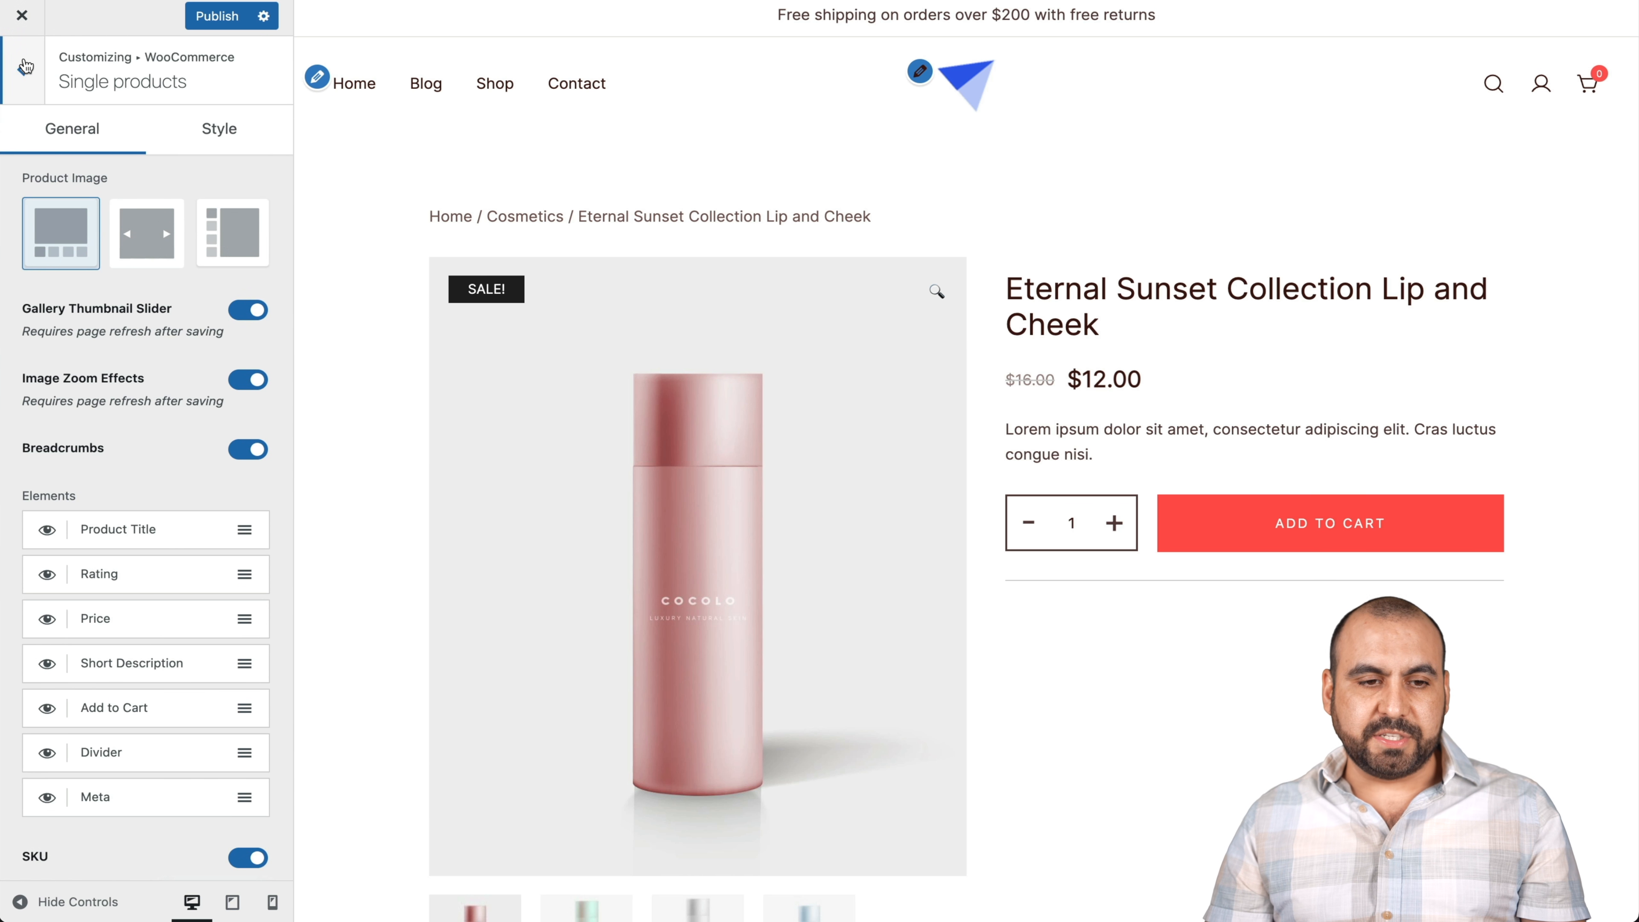
click(24, 67)
click(125, 215)
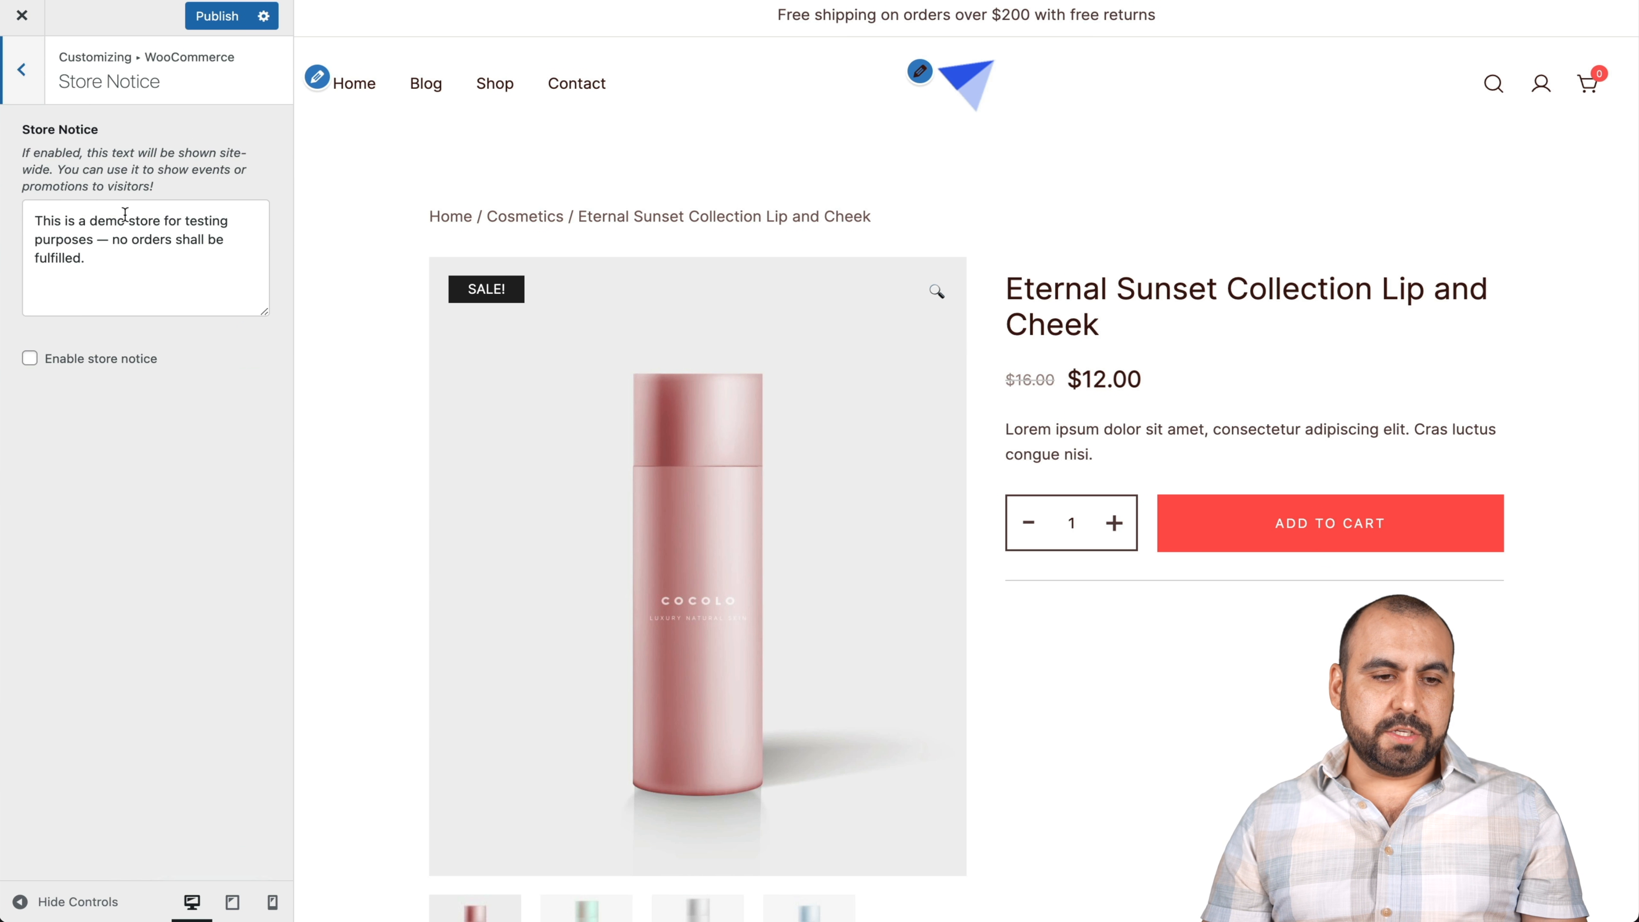
click(141, 280)
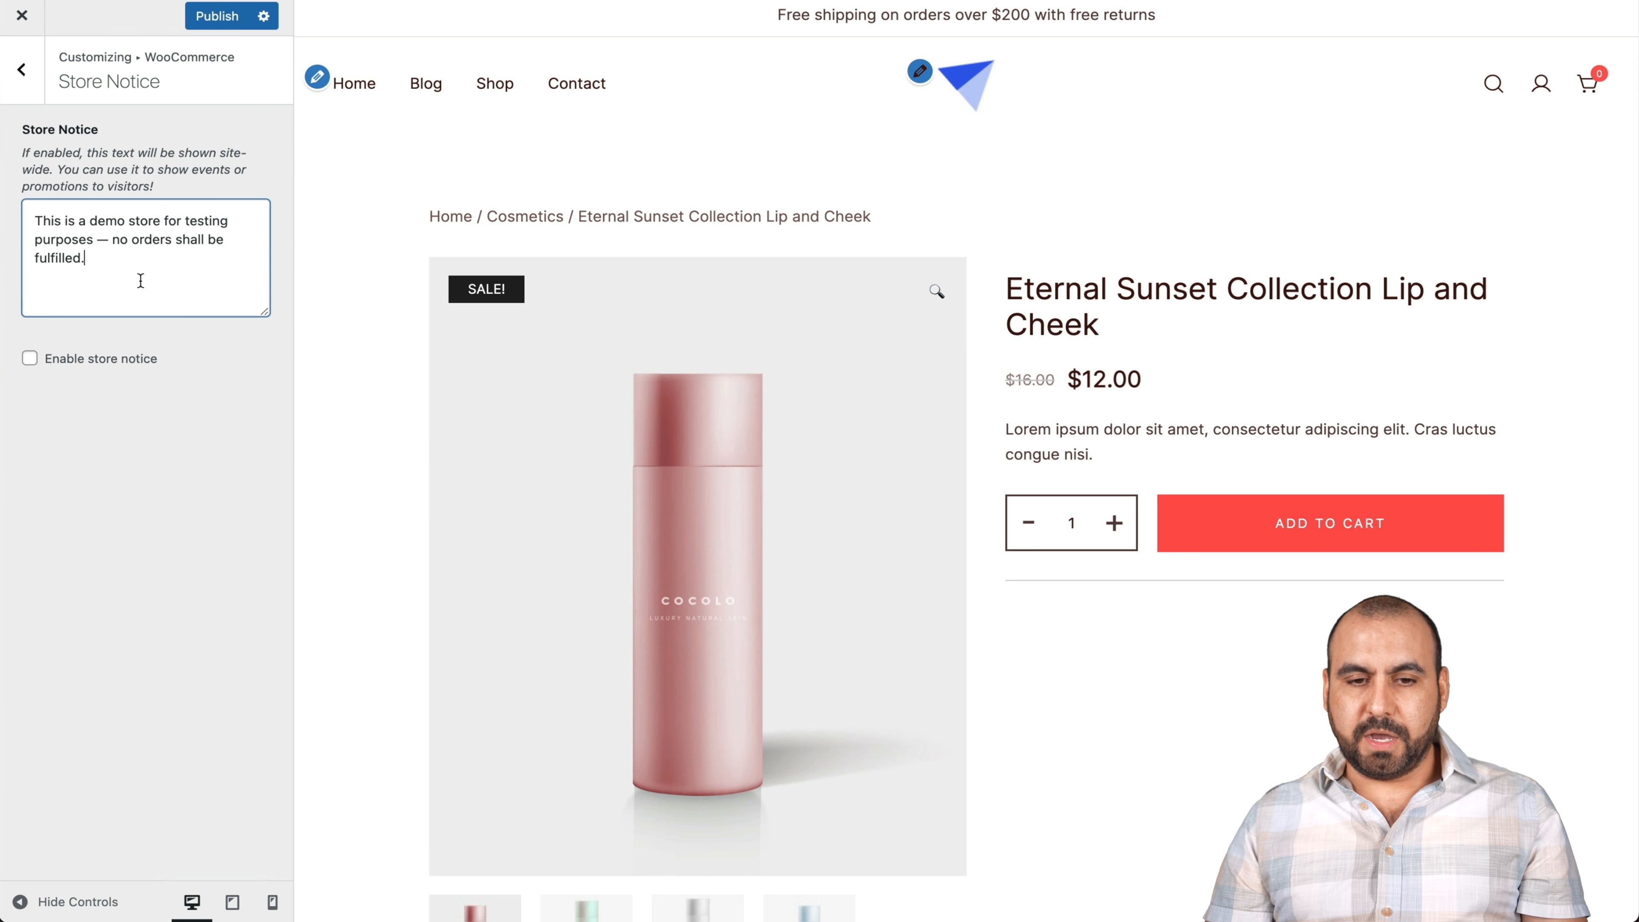
click(22, 69)
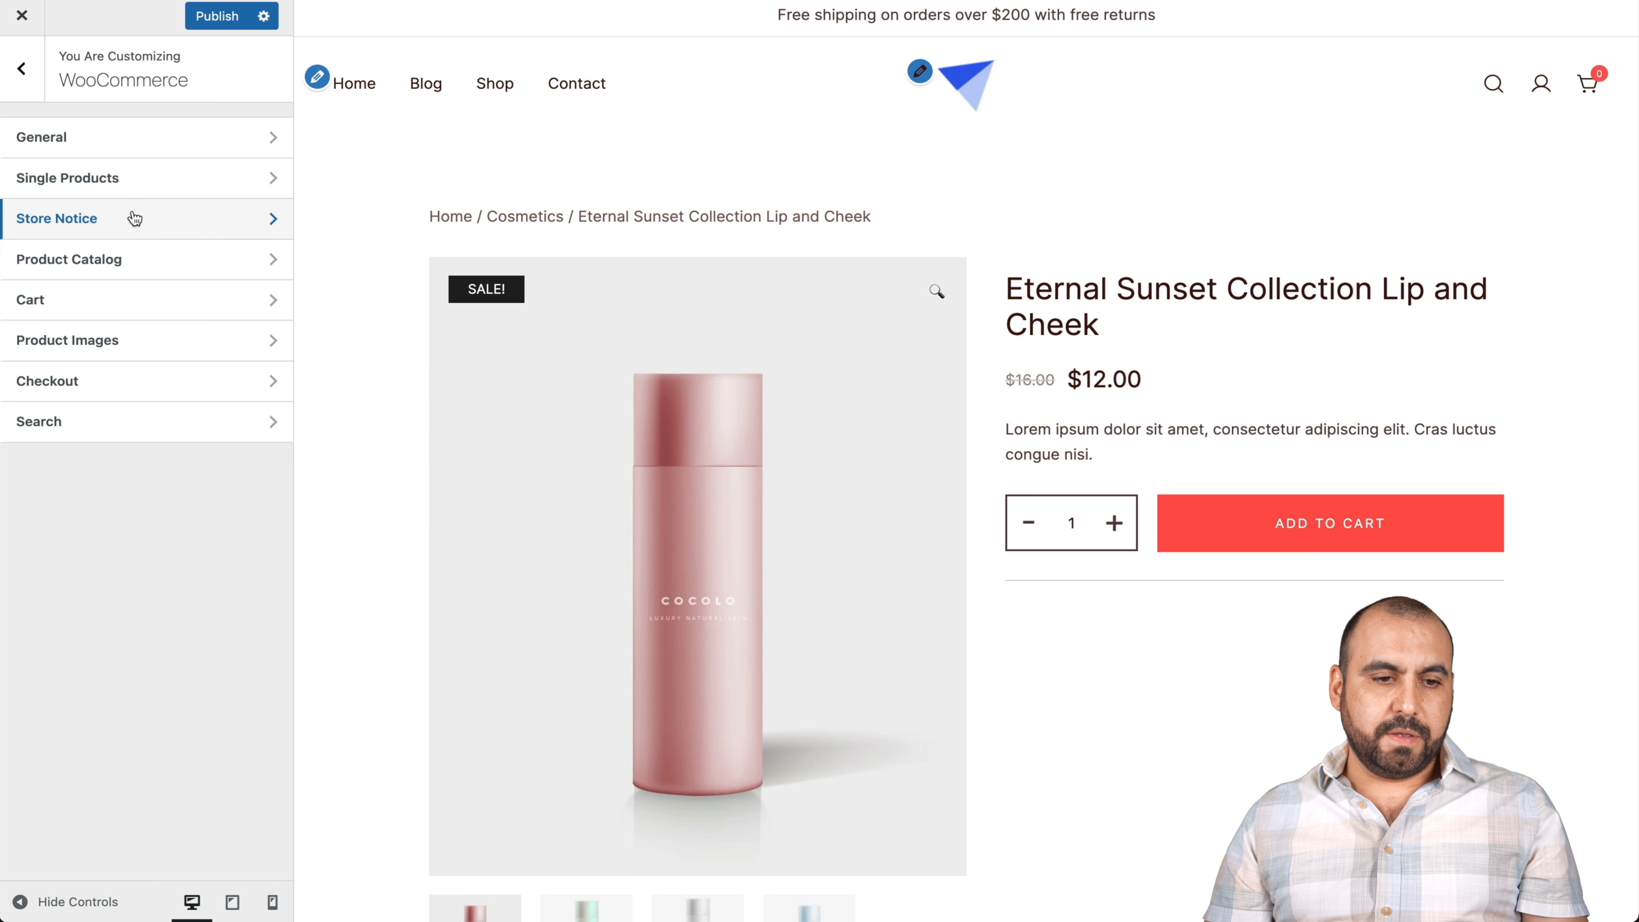
click(160, 264)
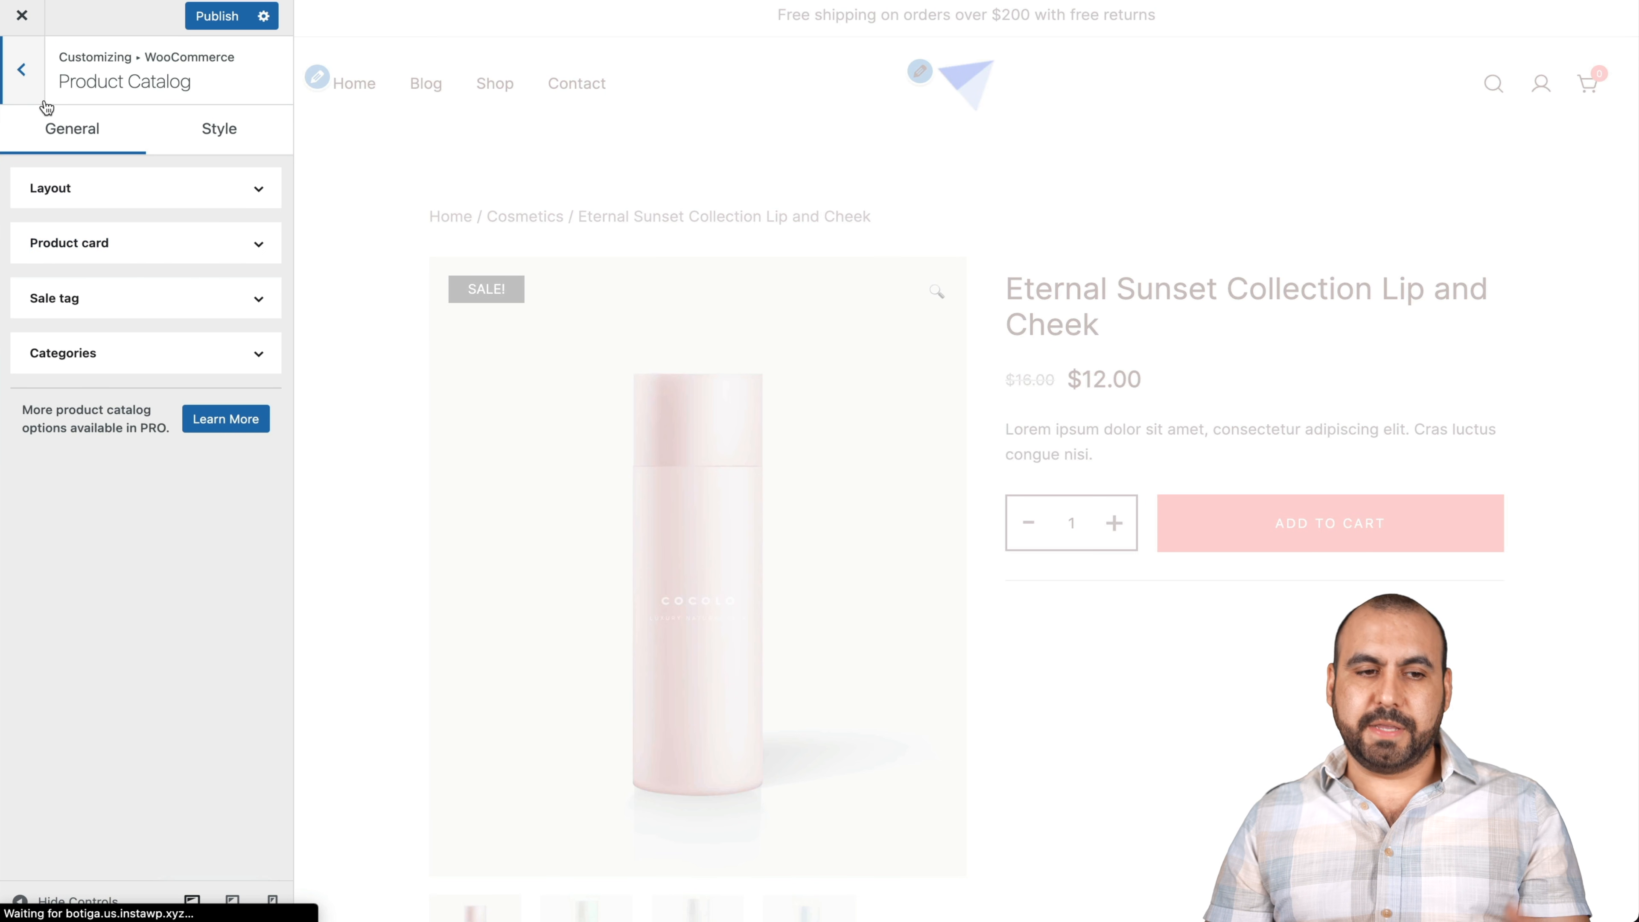
click(24, 76)
- In the Cart settings, add Deep Sweep 2% BHA Pore Cleaning Toner to the cart from the Shop preview and show the cart page
click(80, 298)
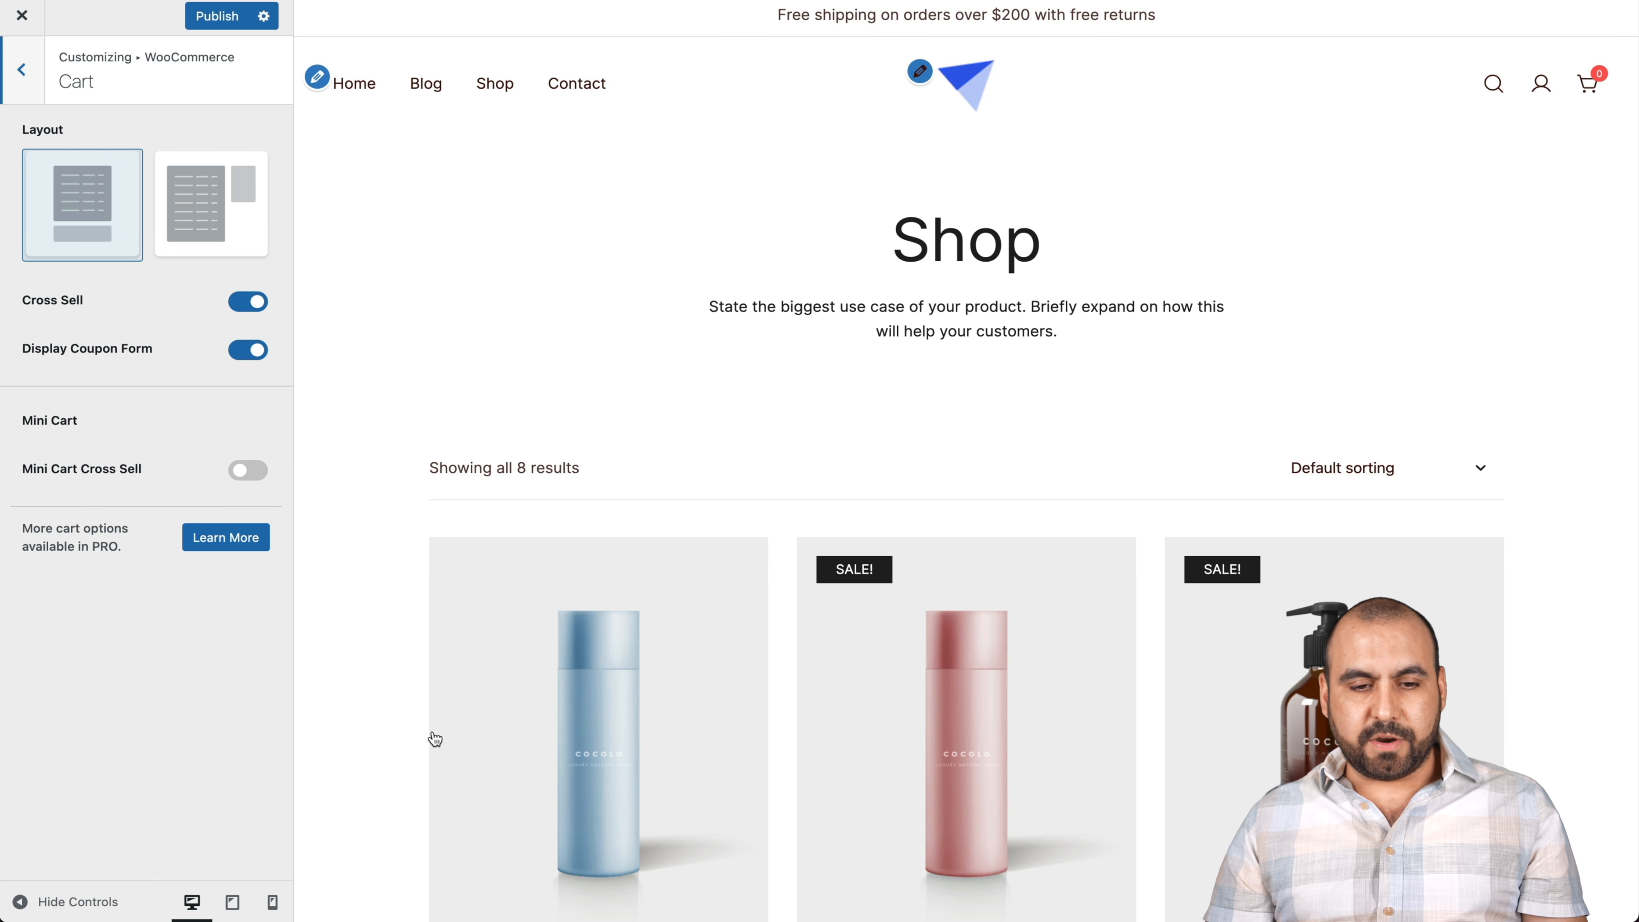
scroll(767, 694, down, 4)
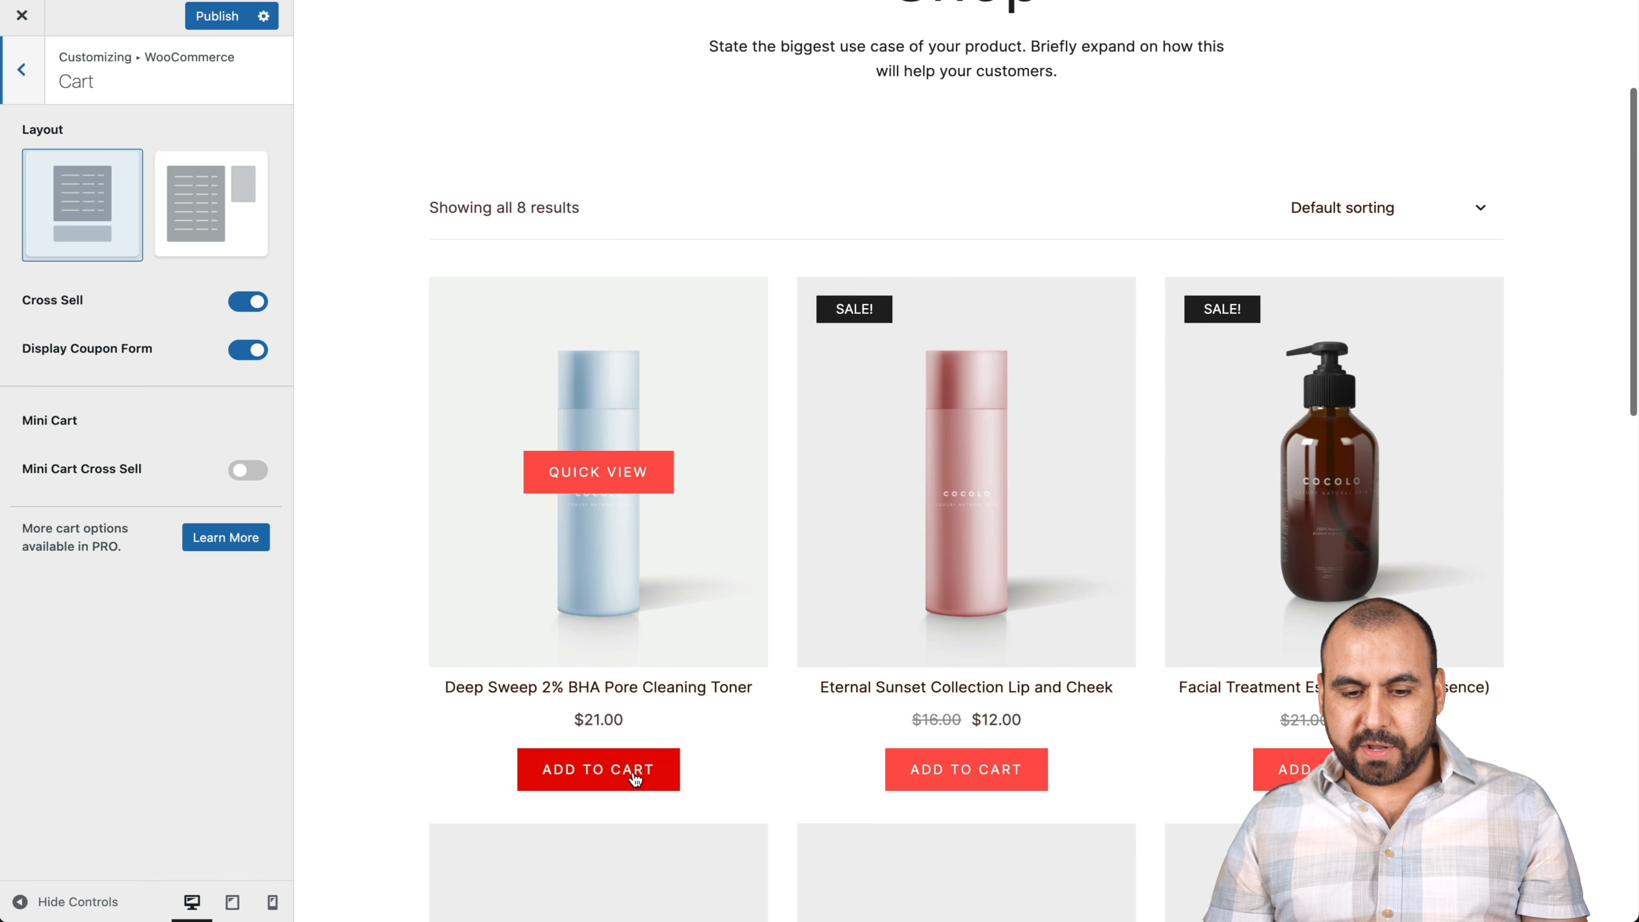
click(631, 772)
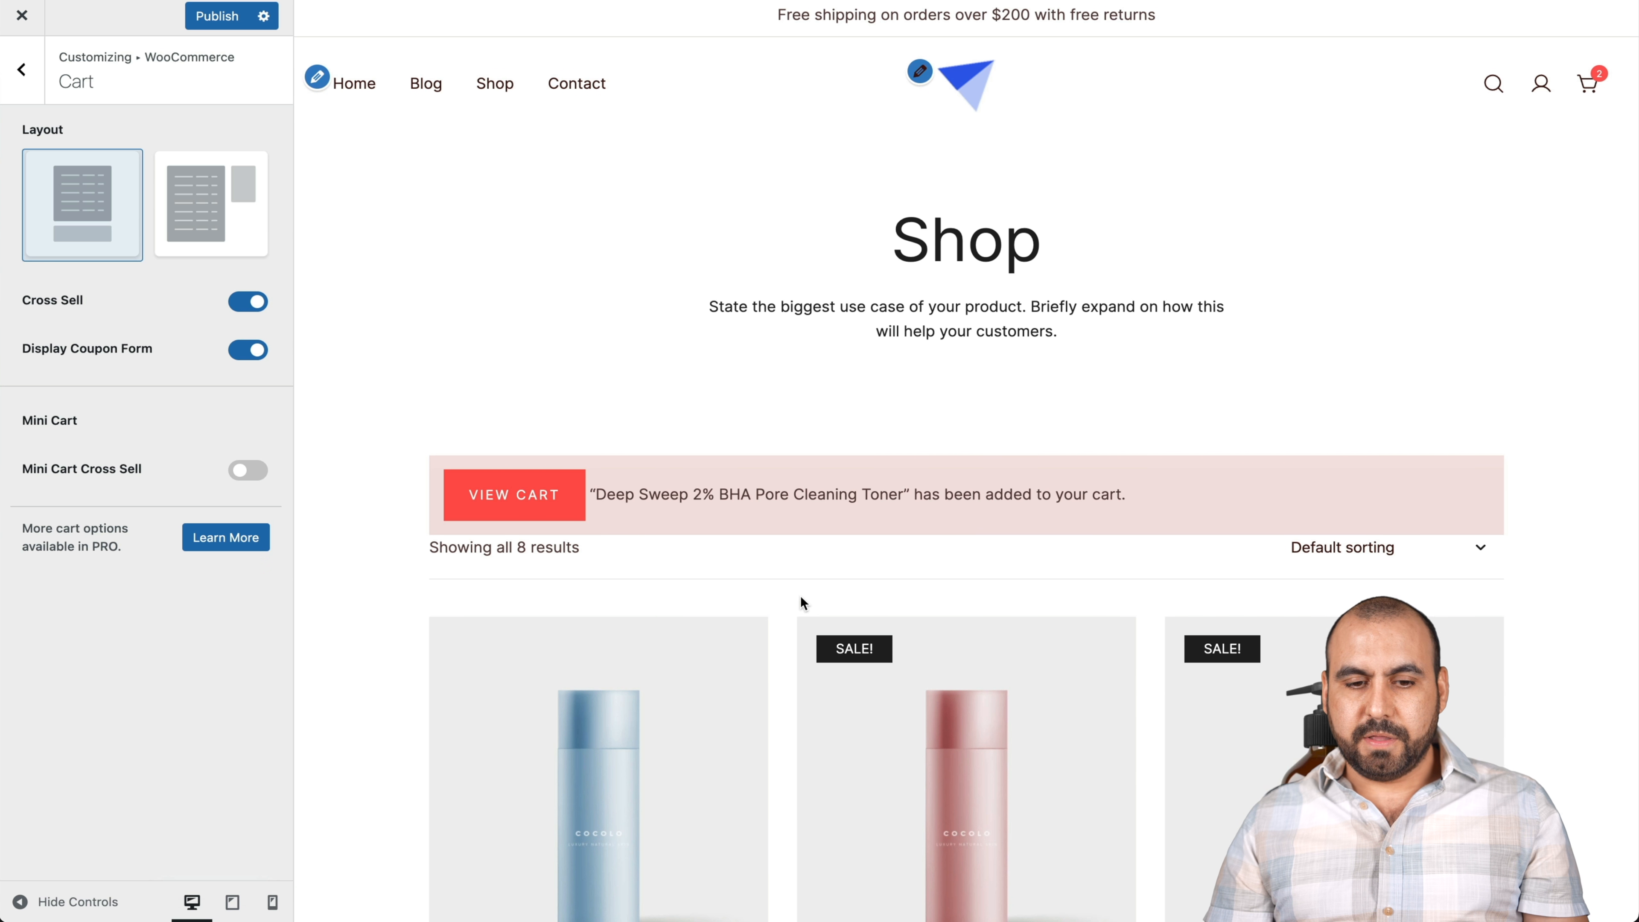
click(532, 475)
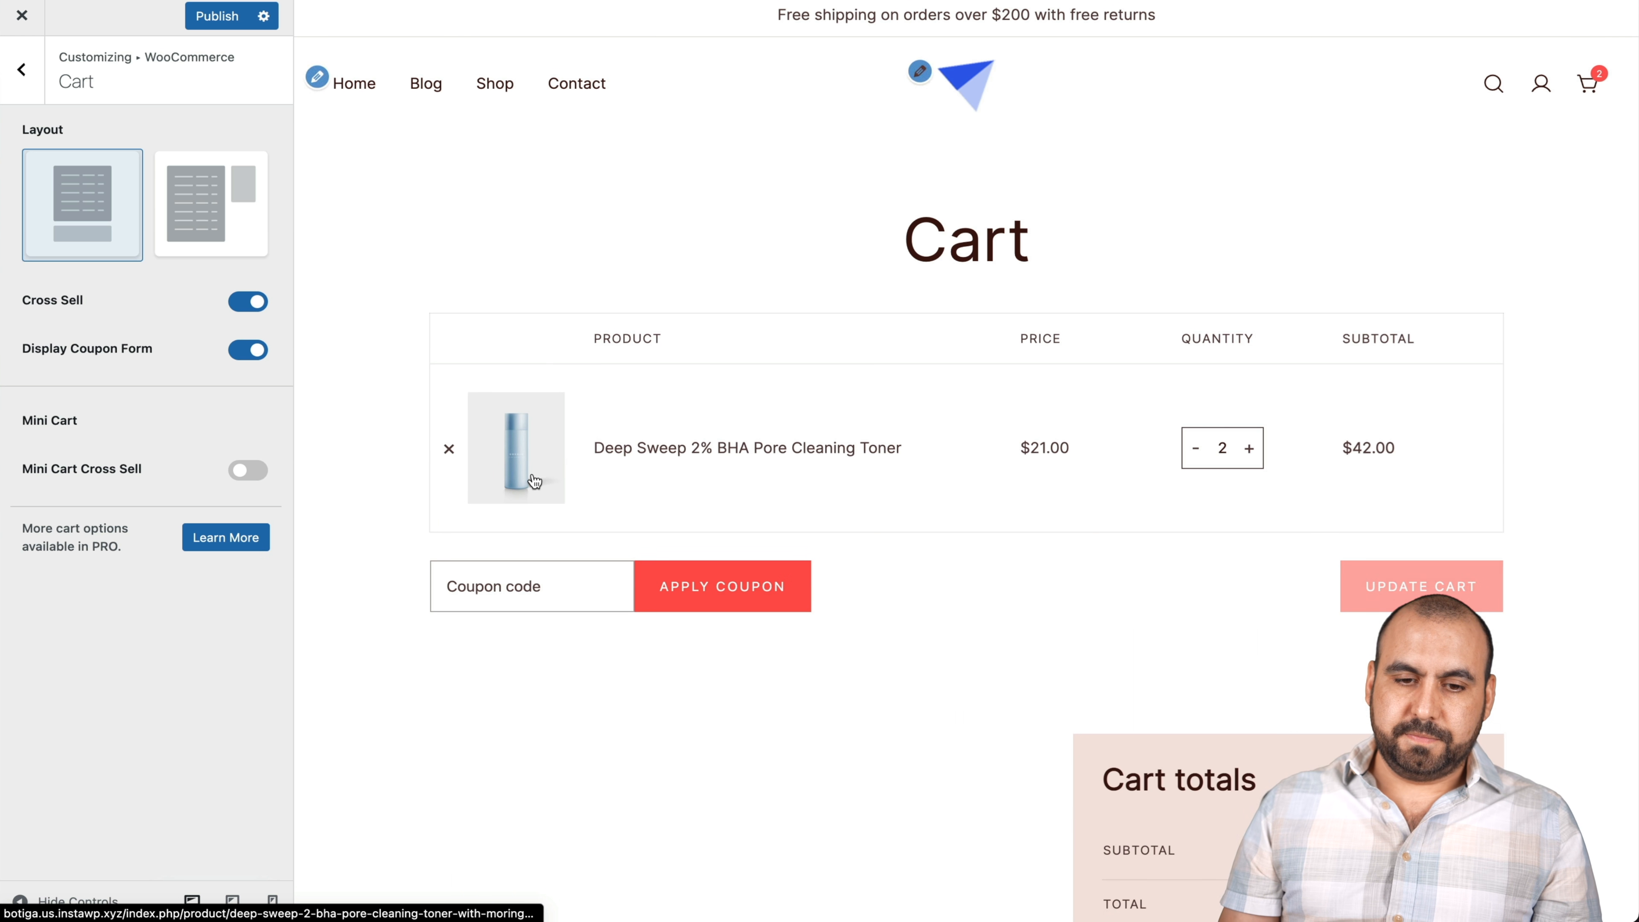
- Try the cart layout with totals beside the product table, and restore the layout with totals below it
click(214, 203)
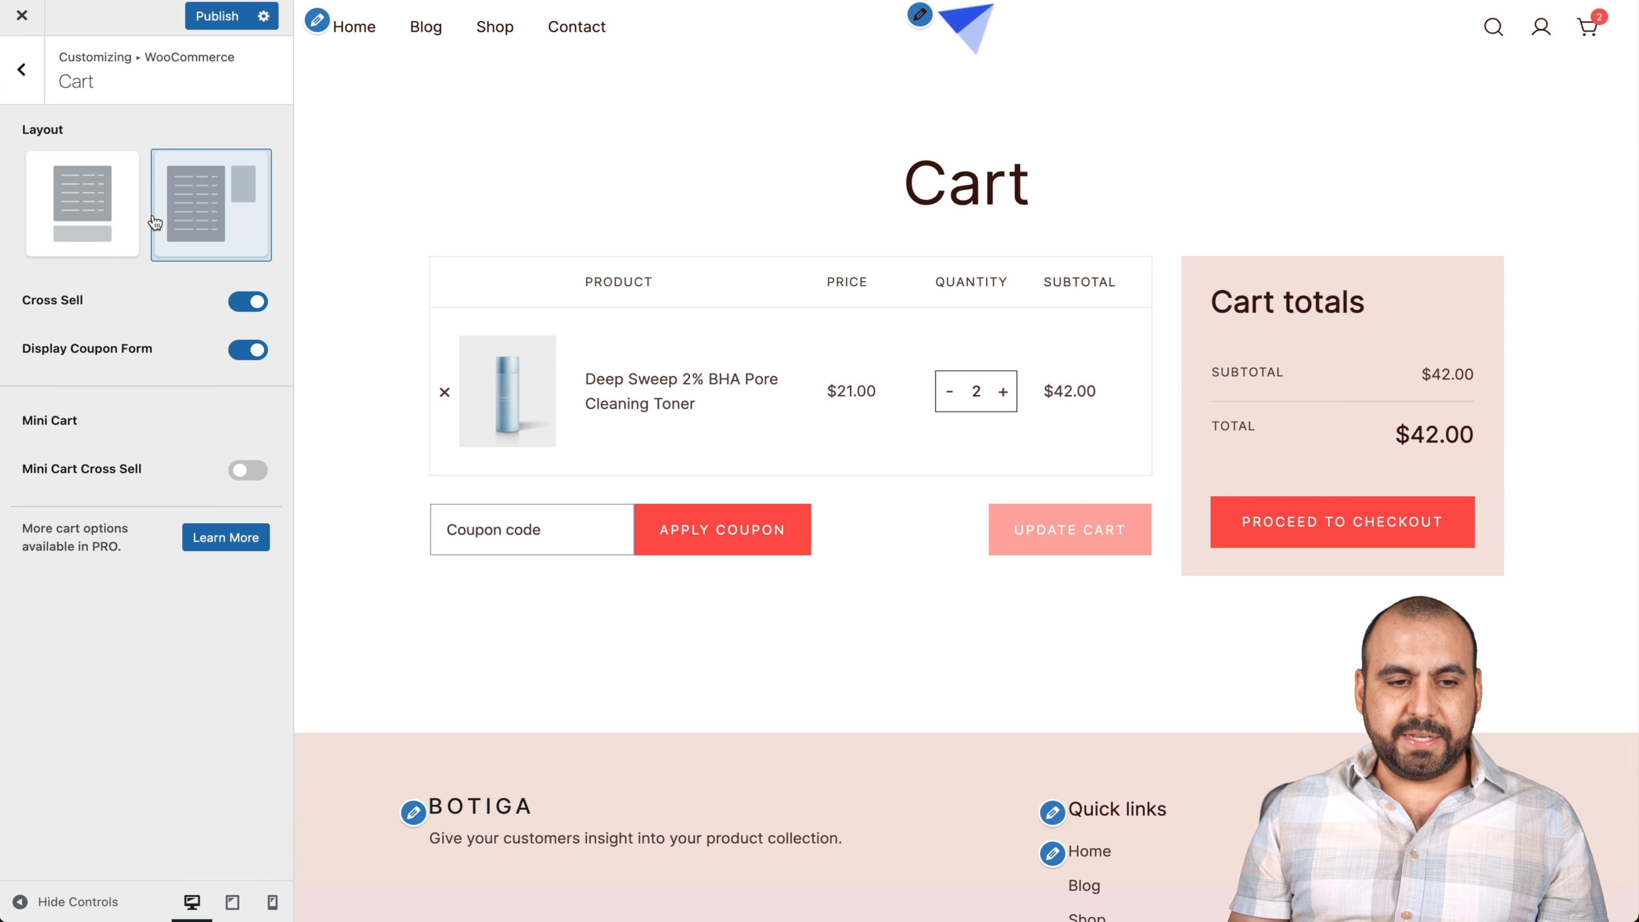
click(93, 229)
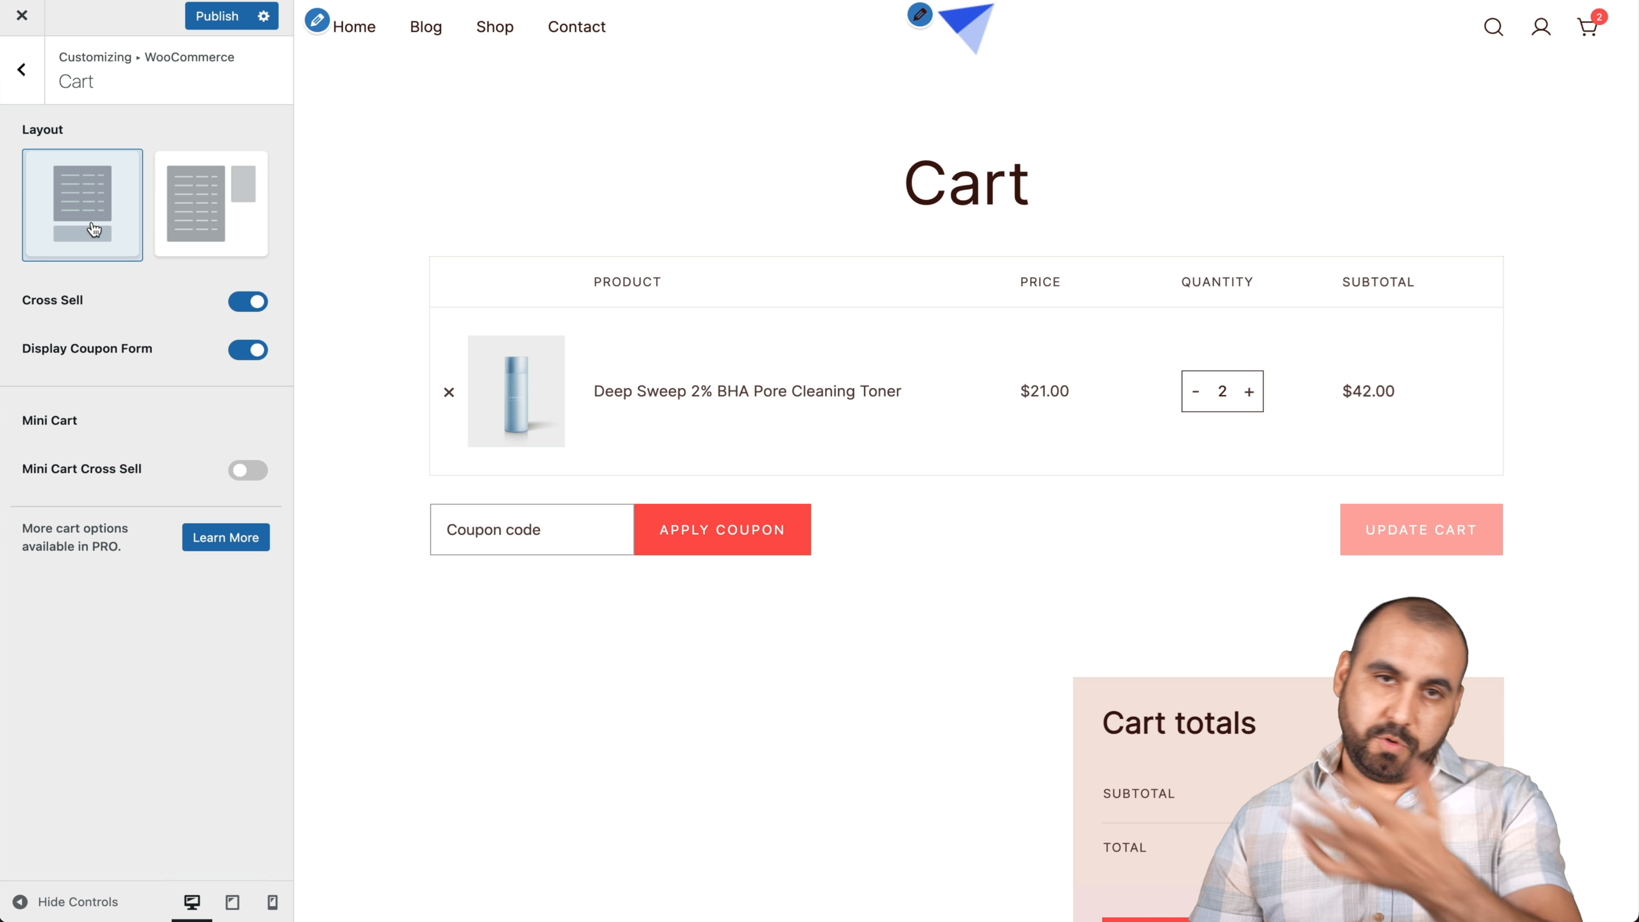
click(23, 69)
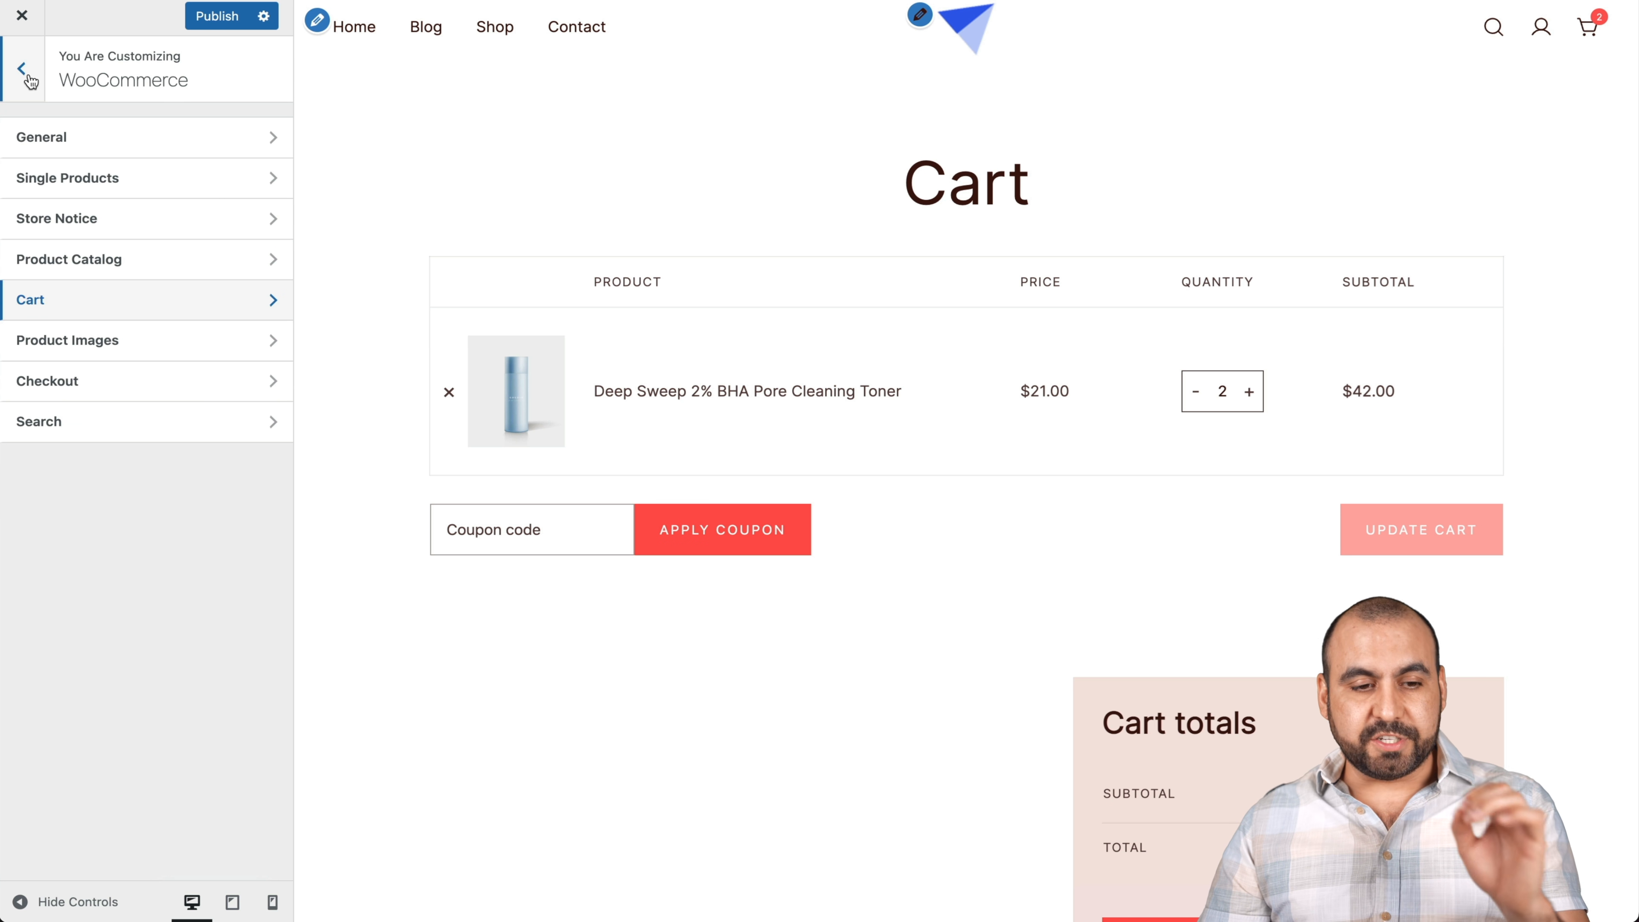
- Review the Product Images thumbnail cropping options and the Company Name and Address Line 2 field choices in the Checkout settings
click(142, 340)
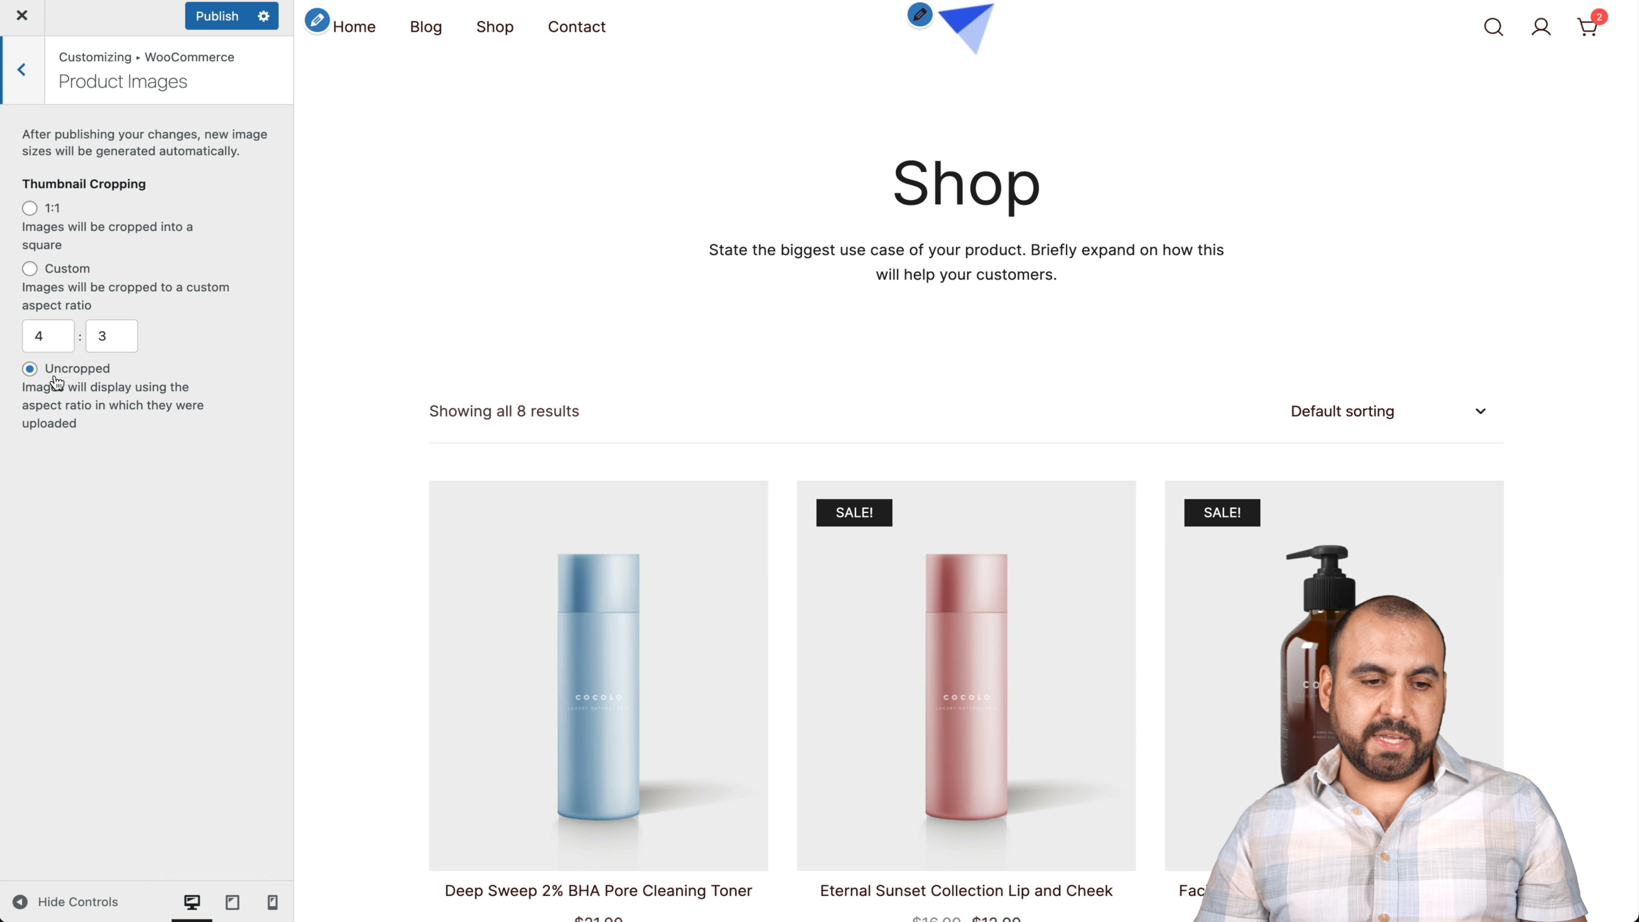
click(24, 83)
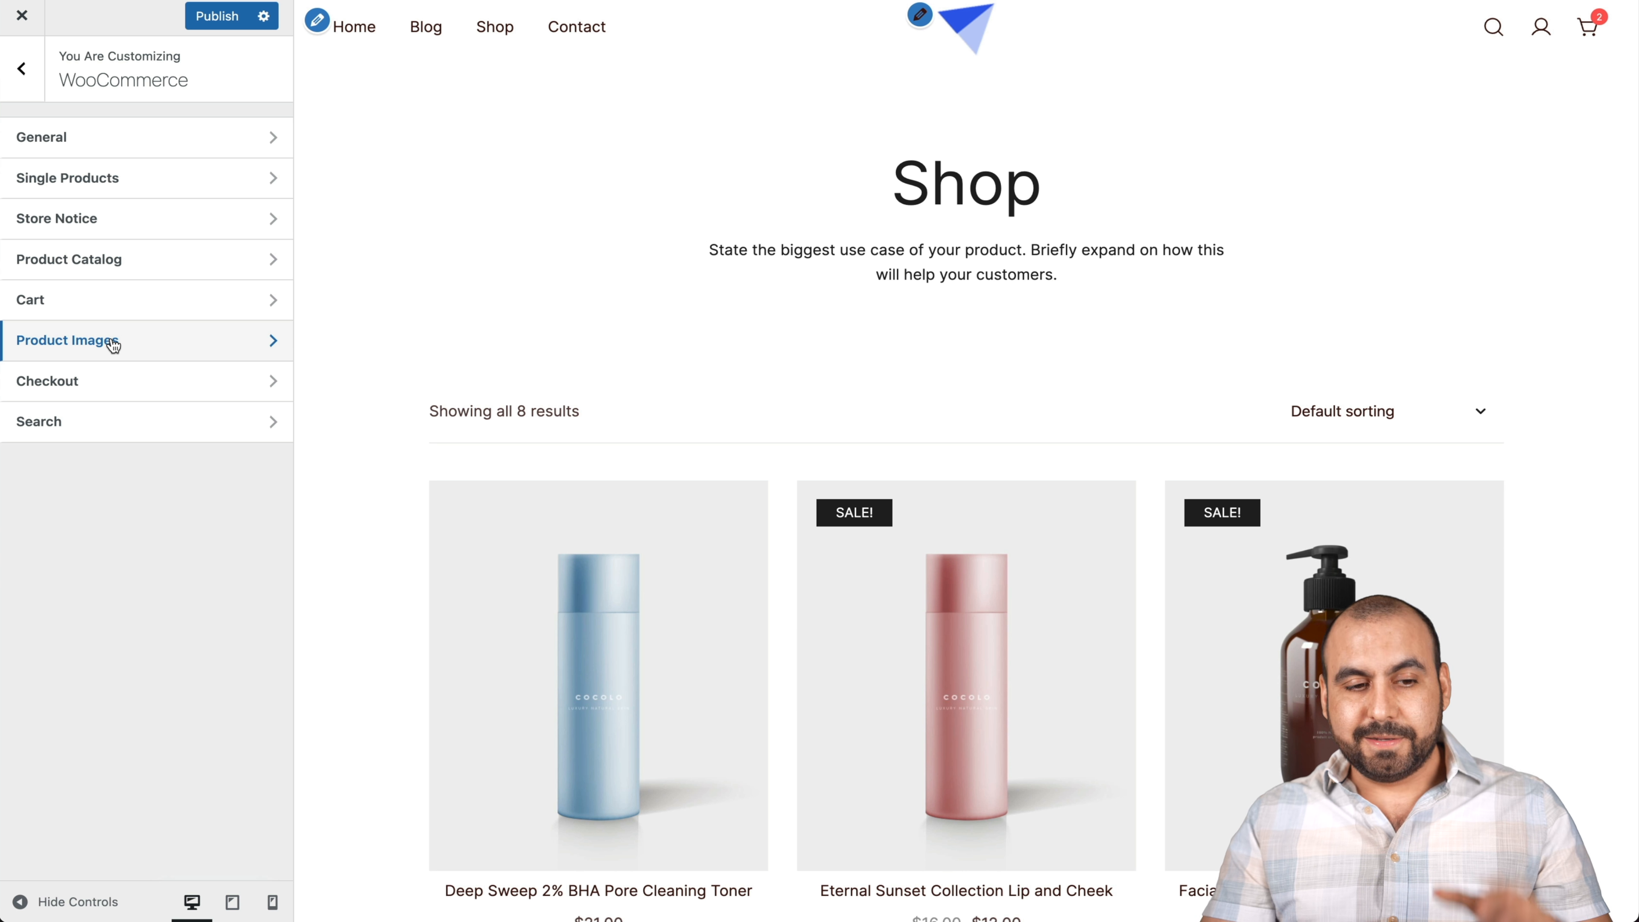
click(119, 384)
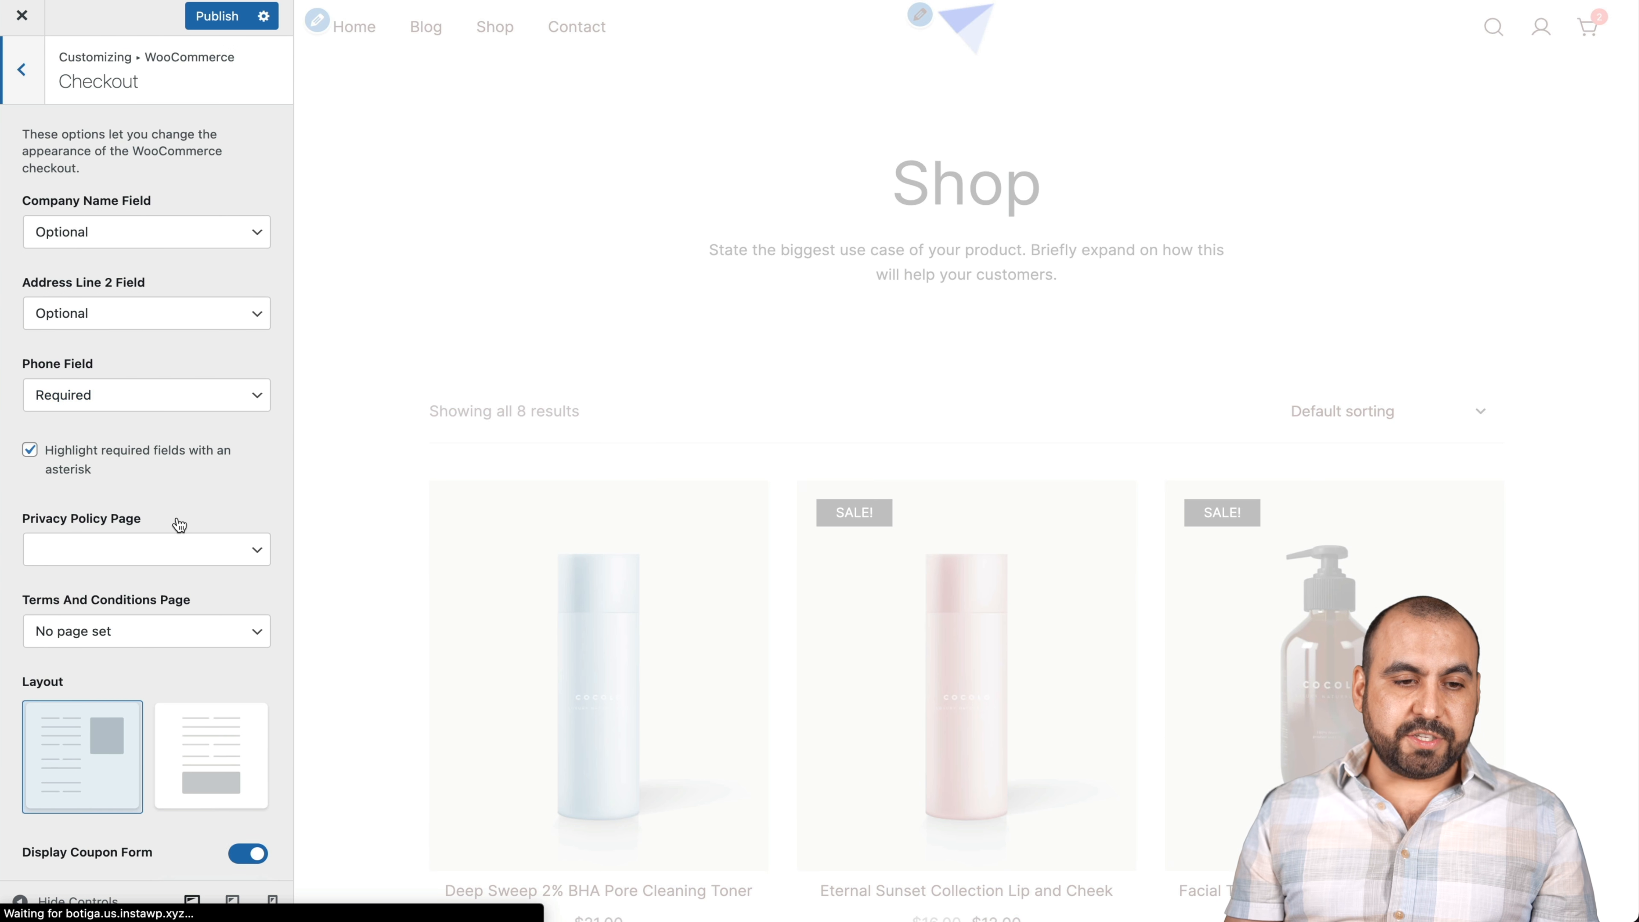
scroll(178, 524, down, 2)
scroll(441, 585, down, 4)
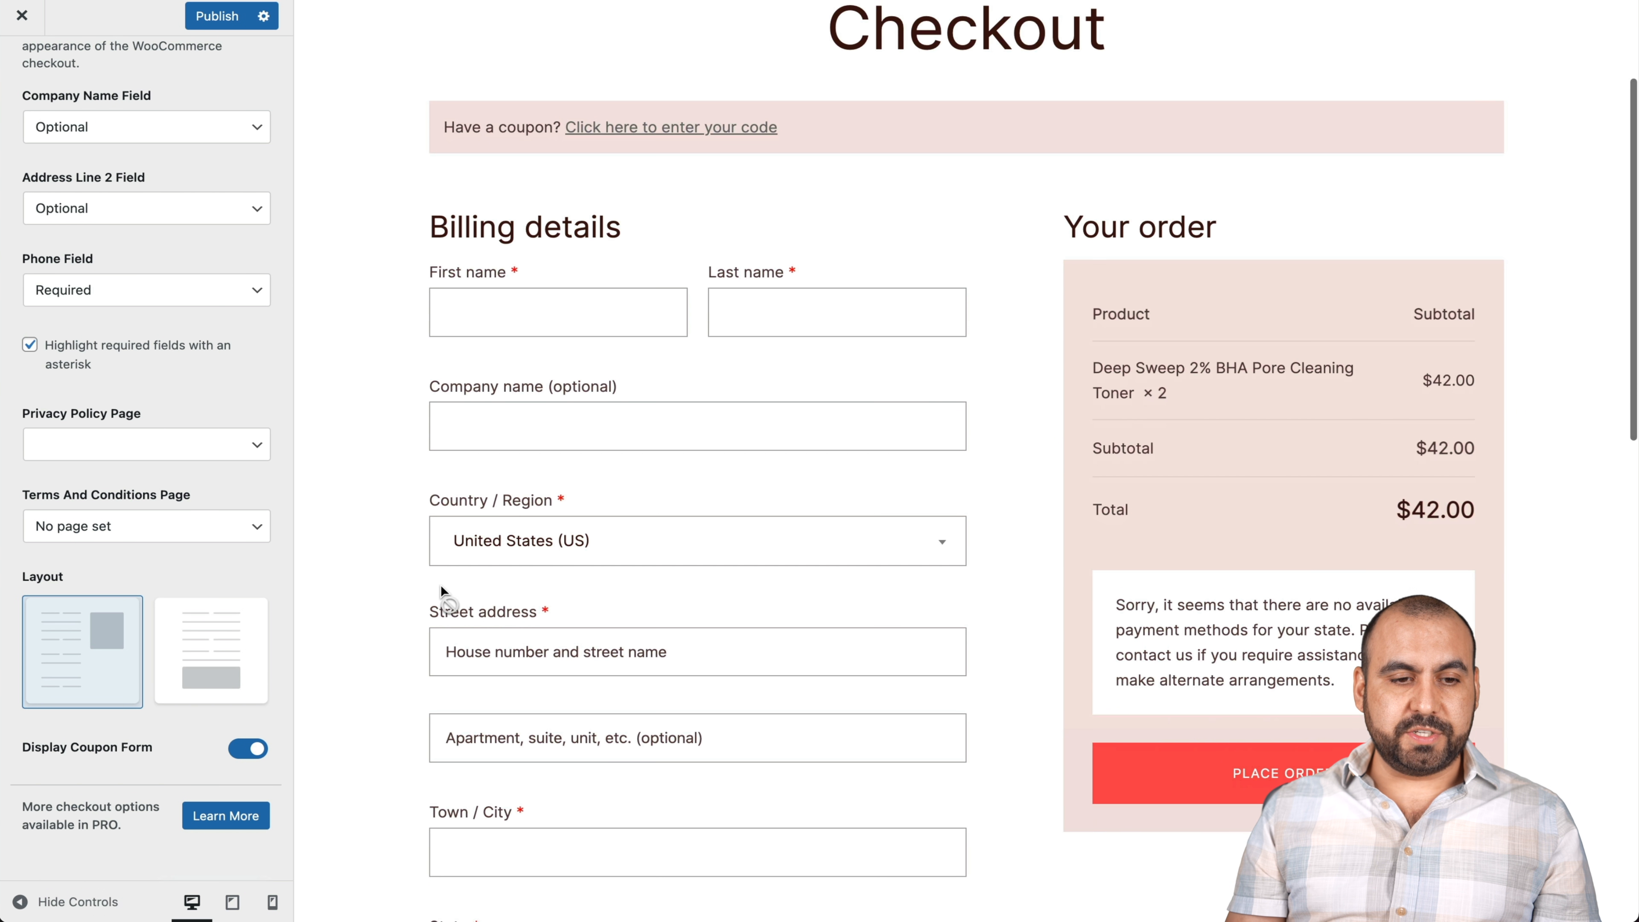
click(190, 137)
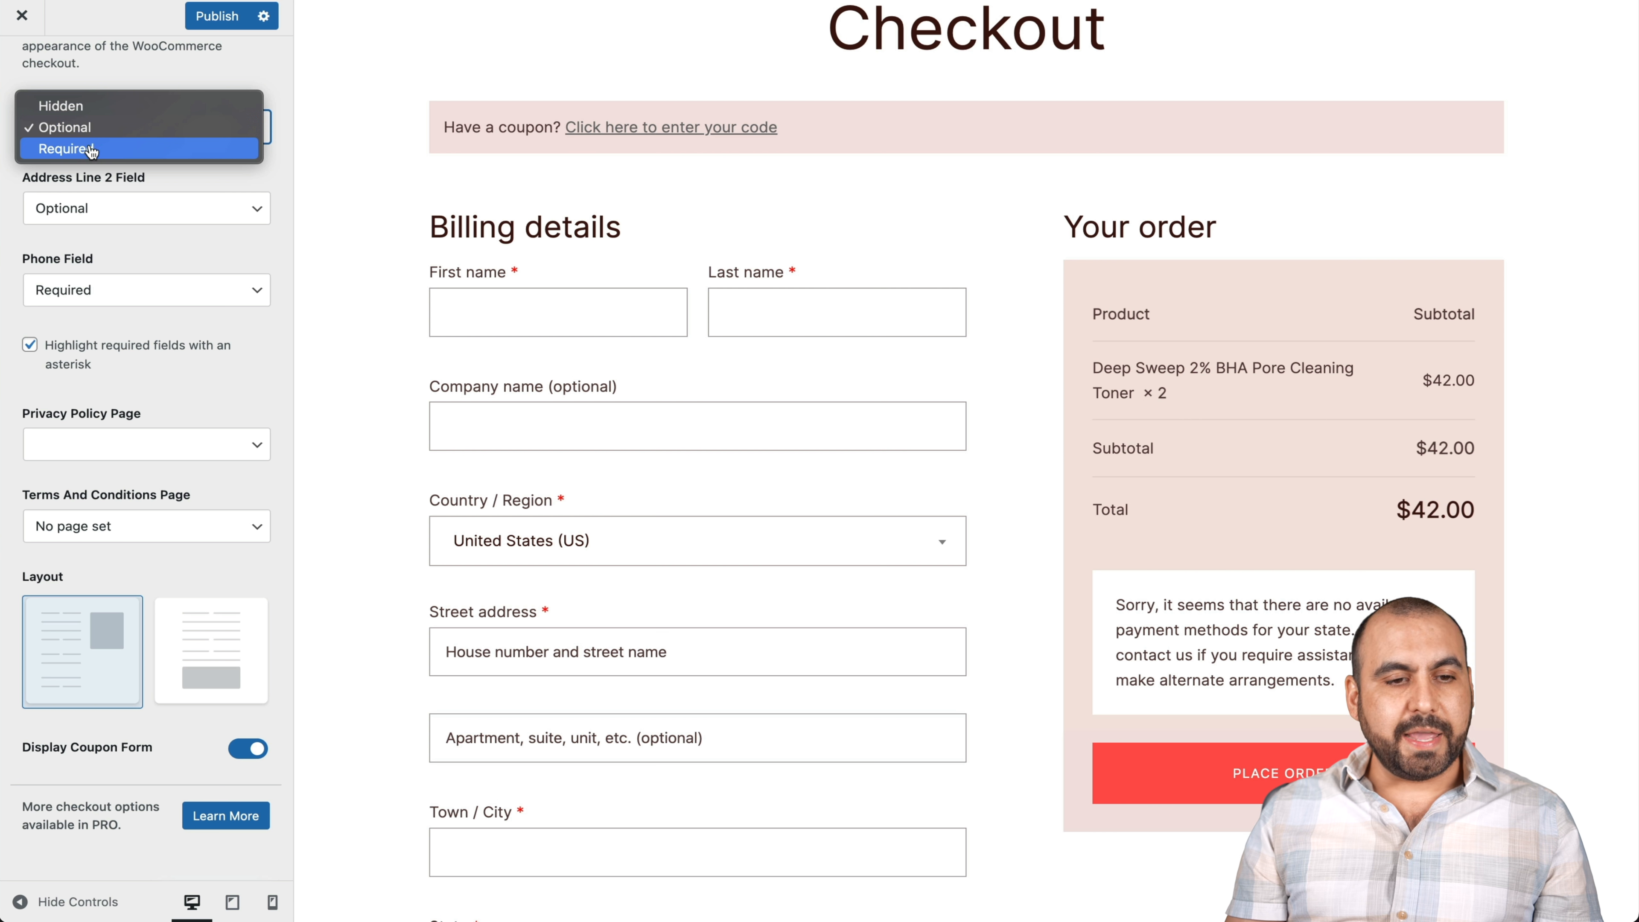
click(138, 219)
click(150, 226)
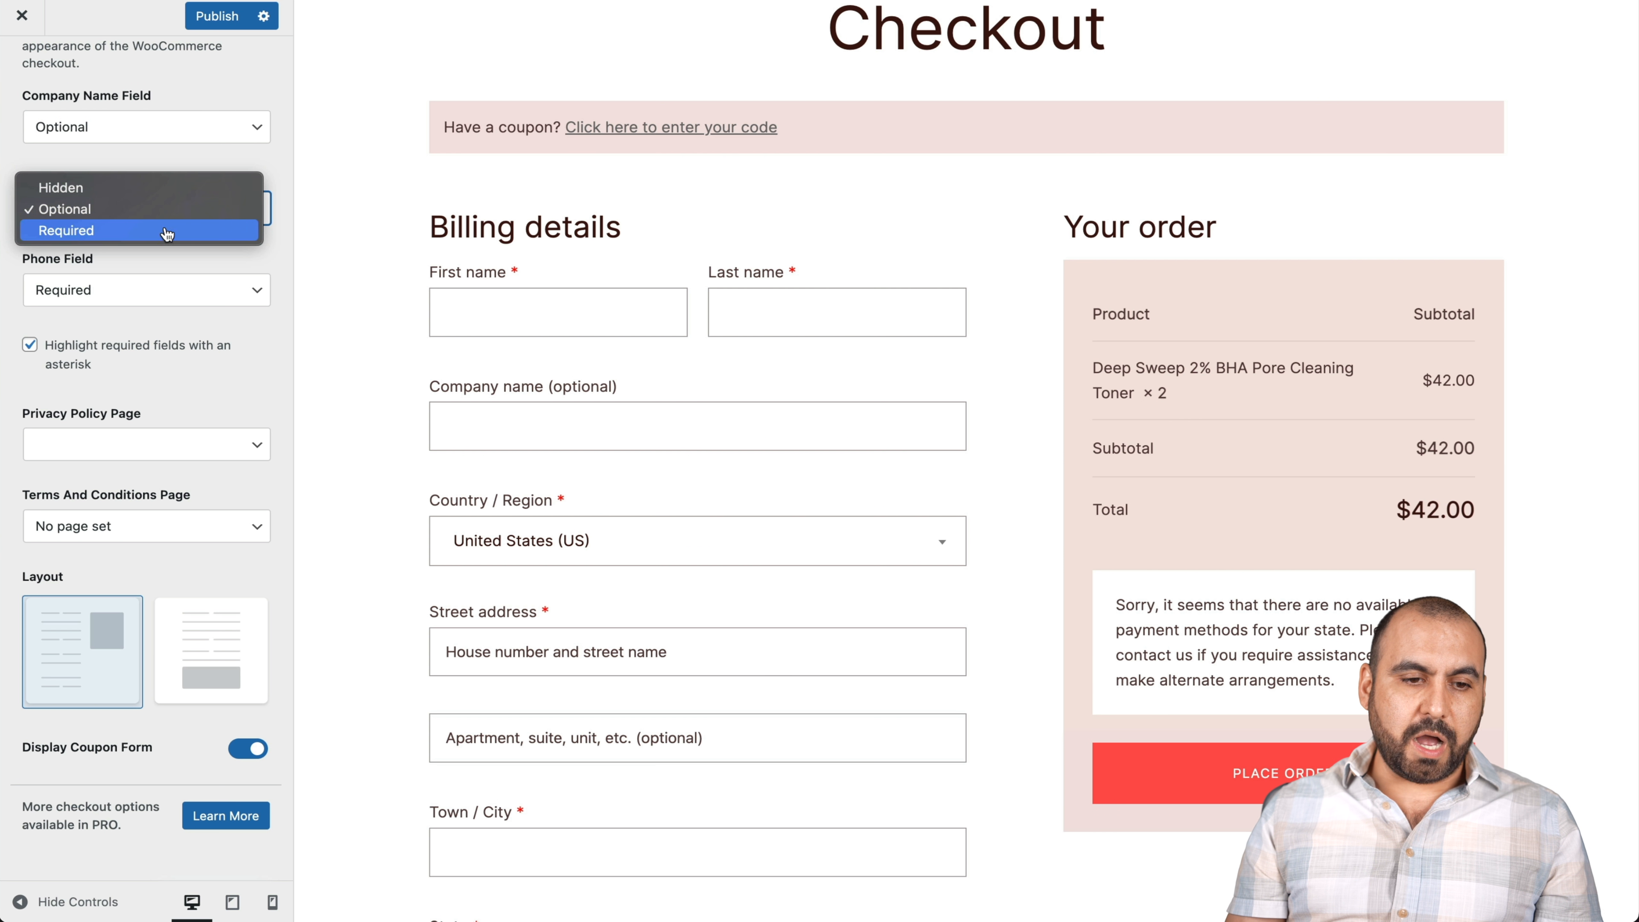
key(Escape)
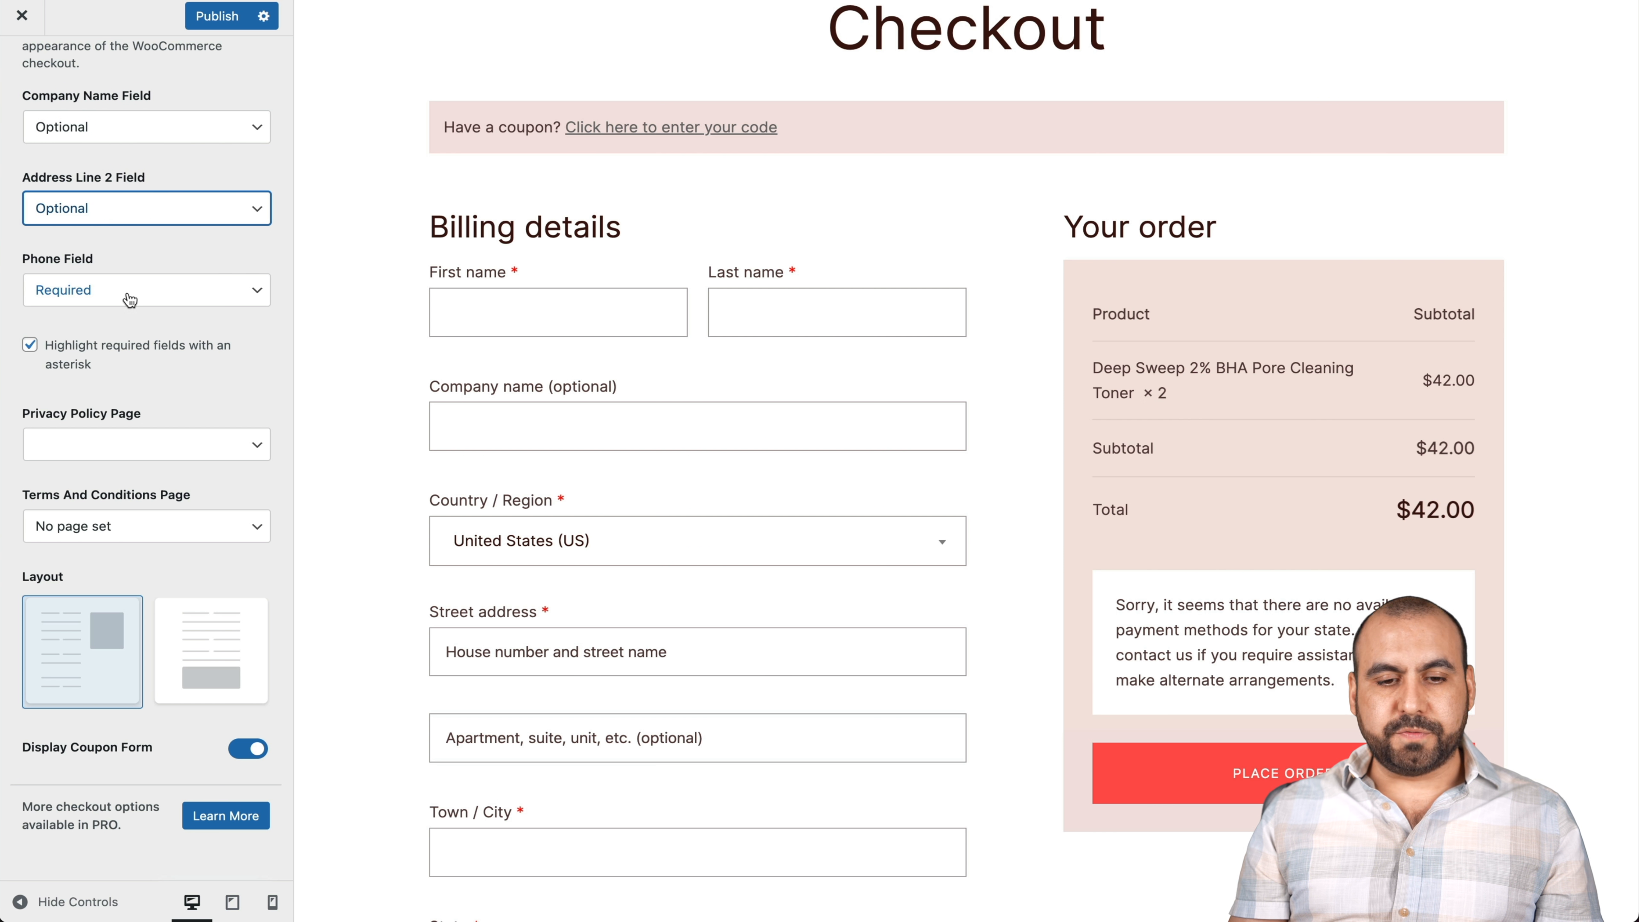
- Set both the Address Line 2 field and the Phone field to Hidden on the checkout page
click(194, 217)
click(175, 196)
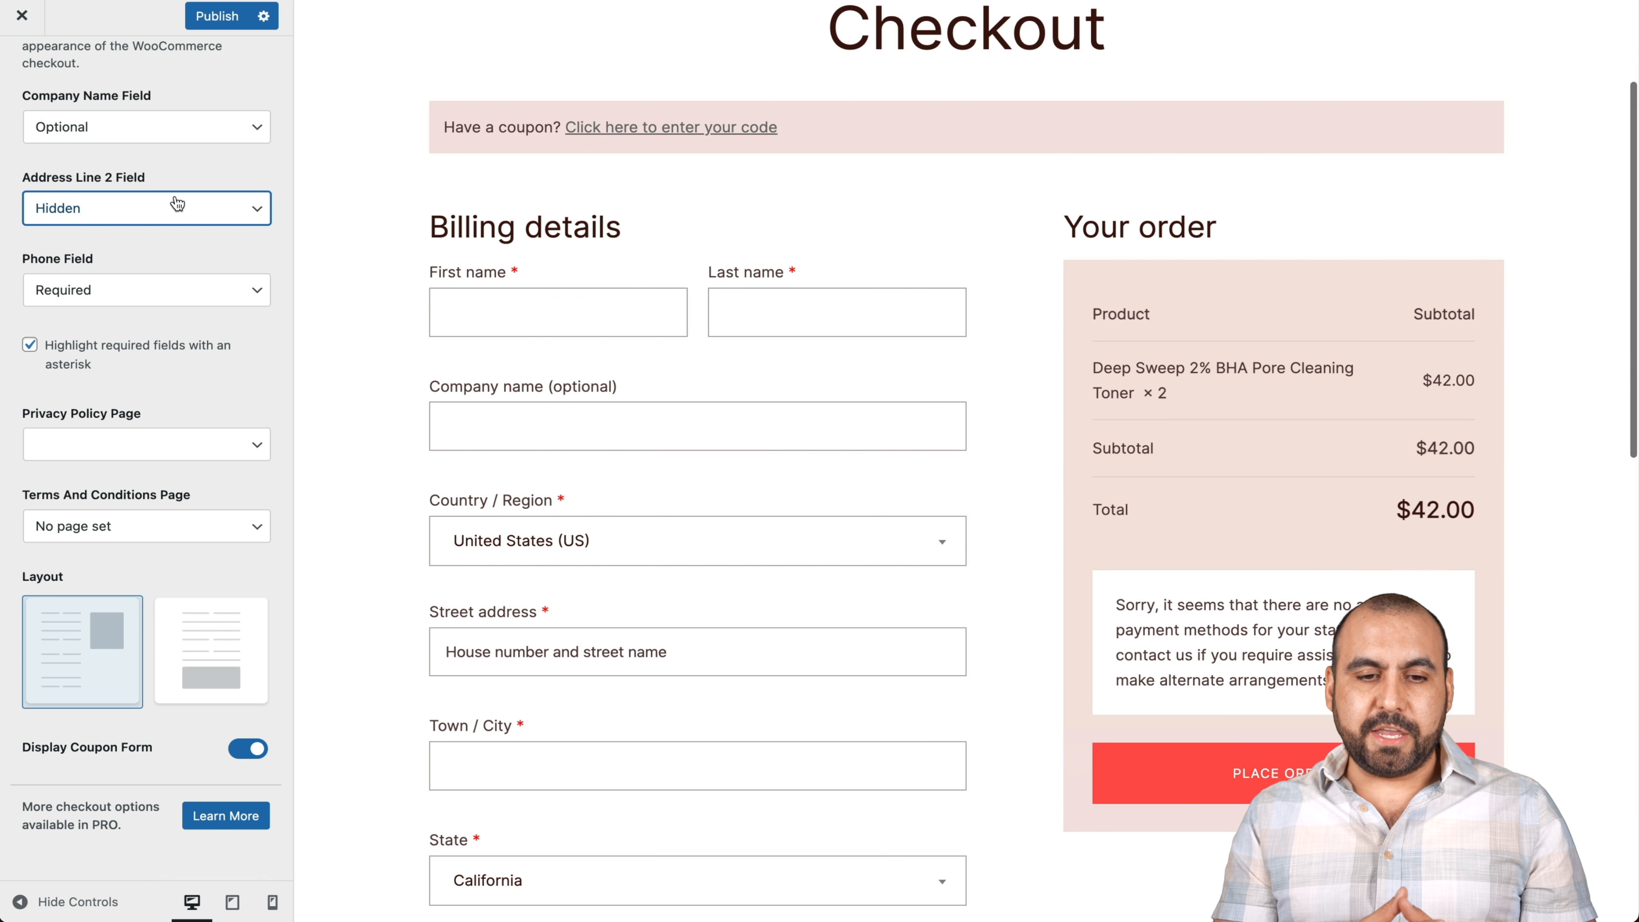
click(155, 289)
click(126, 254)
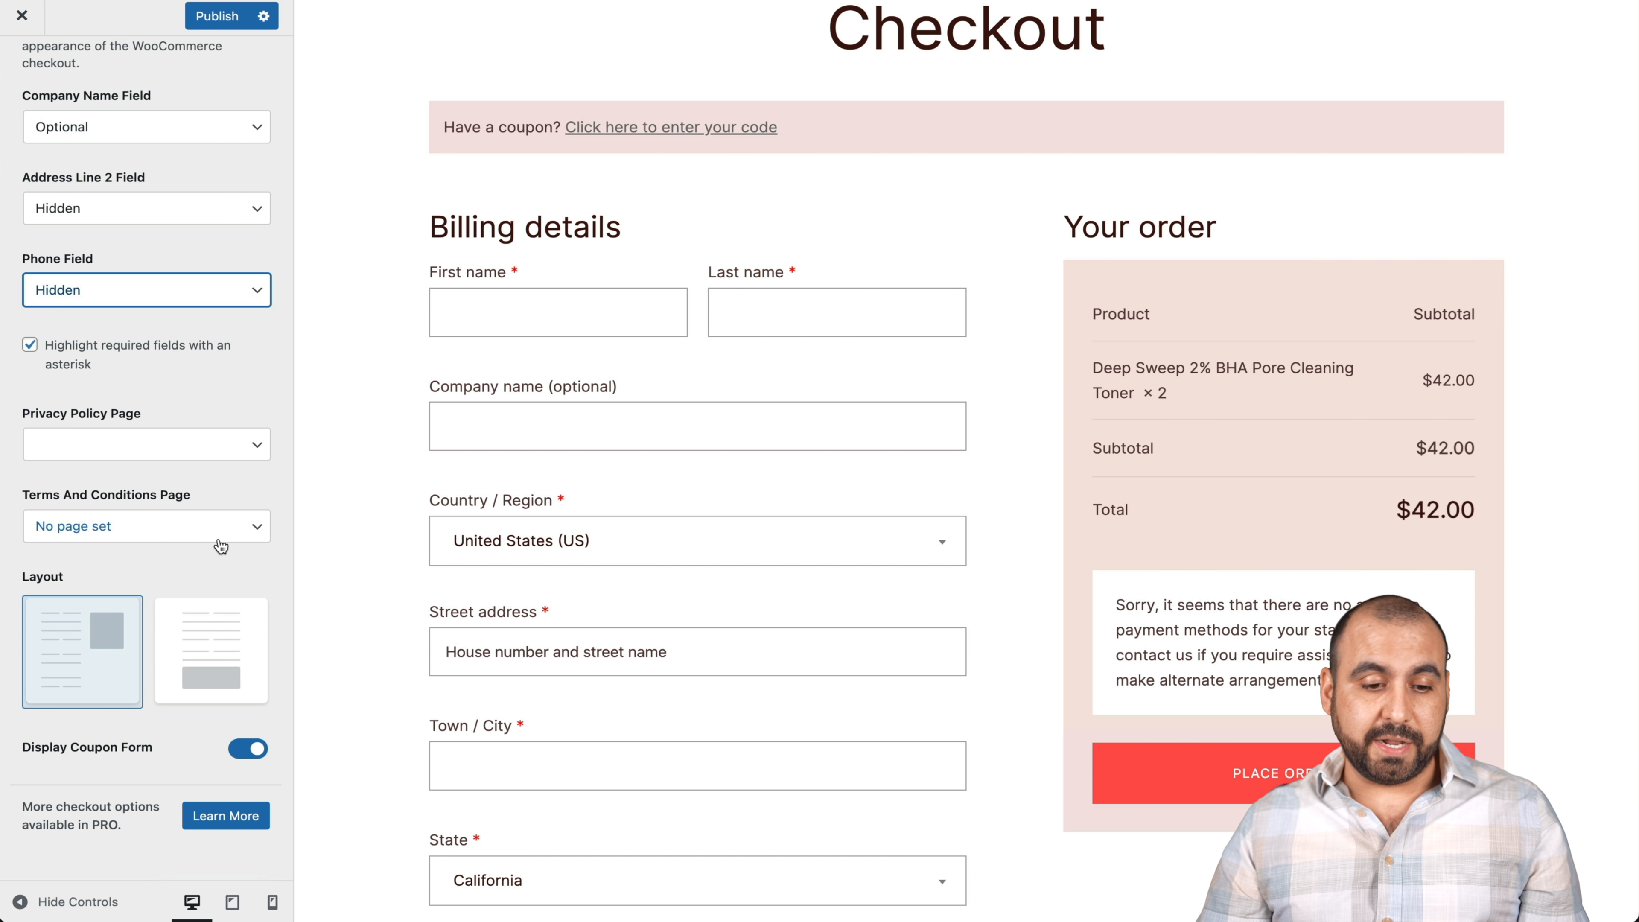
scroll(91, 97, up, 3)
click(37, 65)
- View the AJAX search option in the WooCommerce Search settings and return to the main customizer sections
click(148, 420)
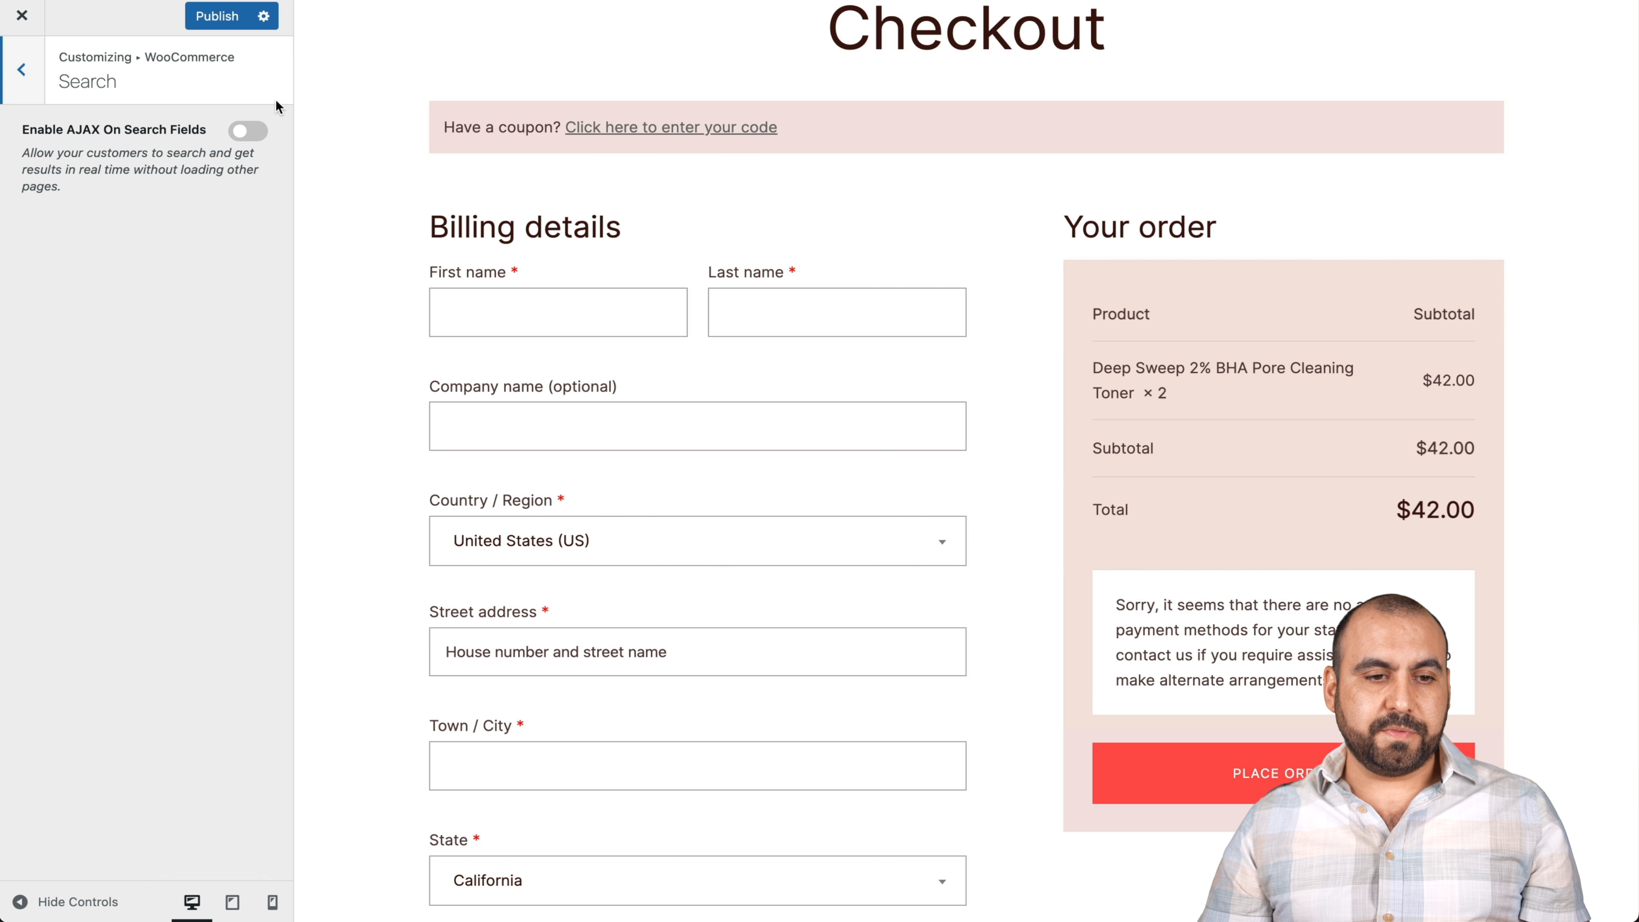
click(37, 72)
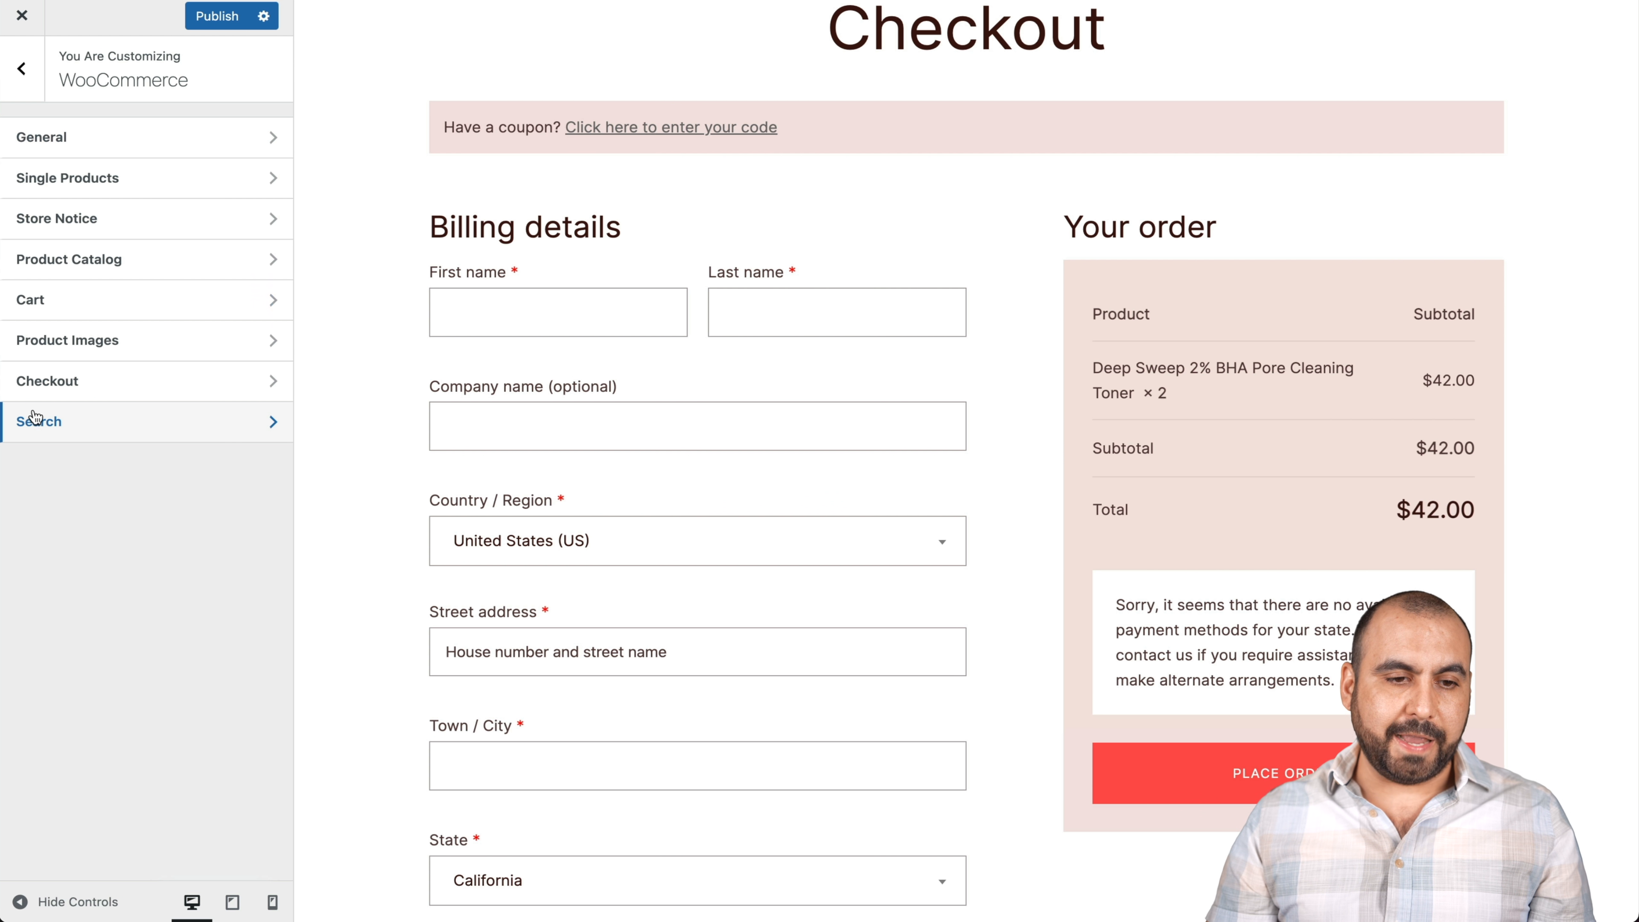
click(25, 67)
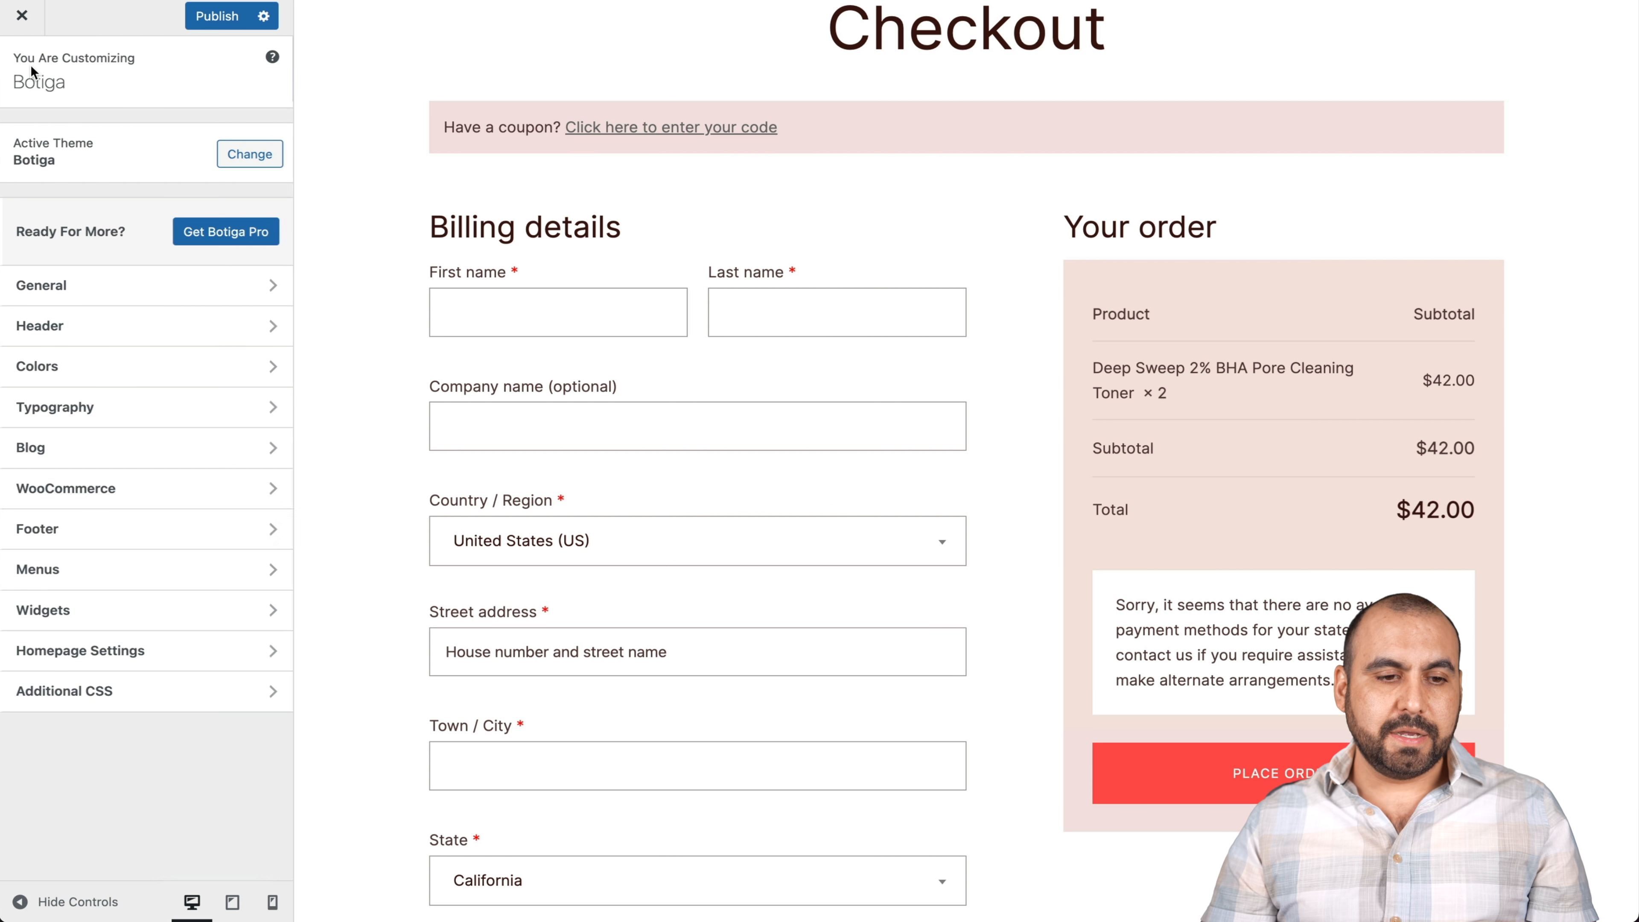
- View the Footer Widgets layout, container and alignment settings alongside the footer in the page preview
click(90, 534)
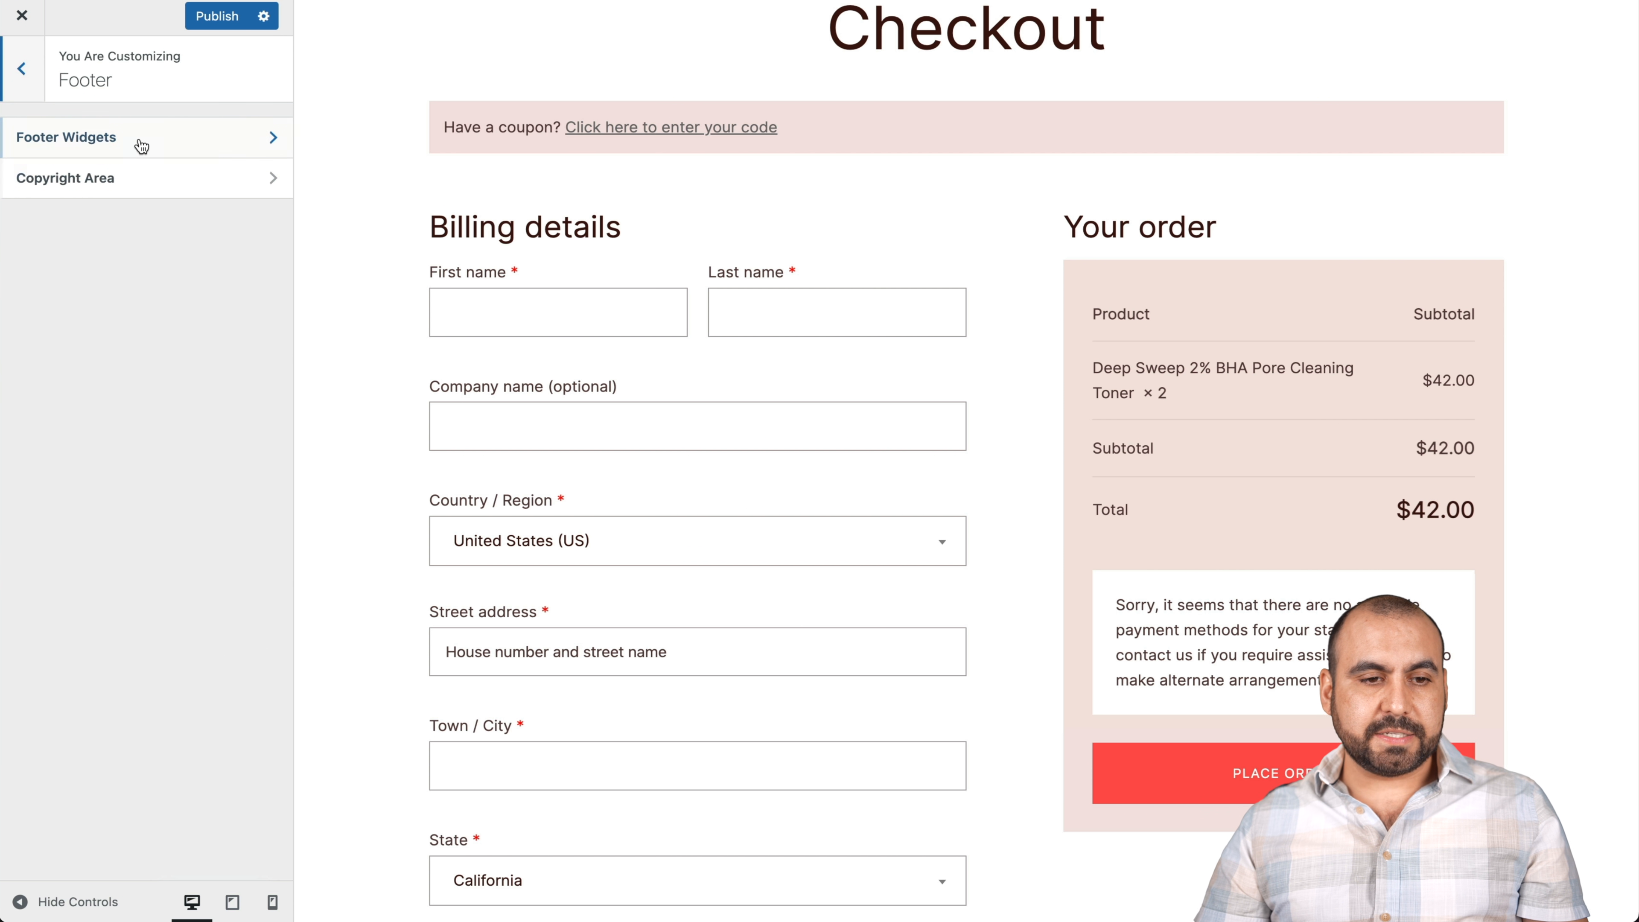
click(142, 140)
scroll(539, 621, down, 15)
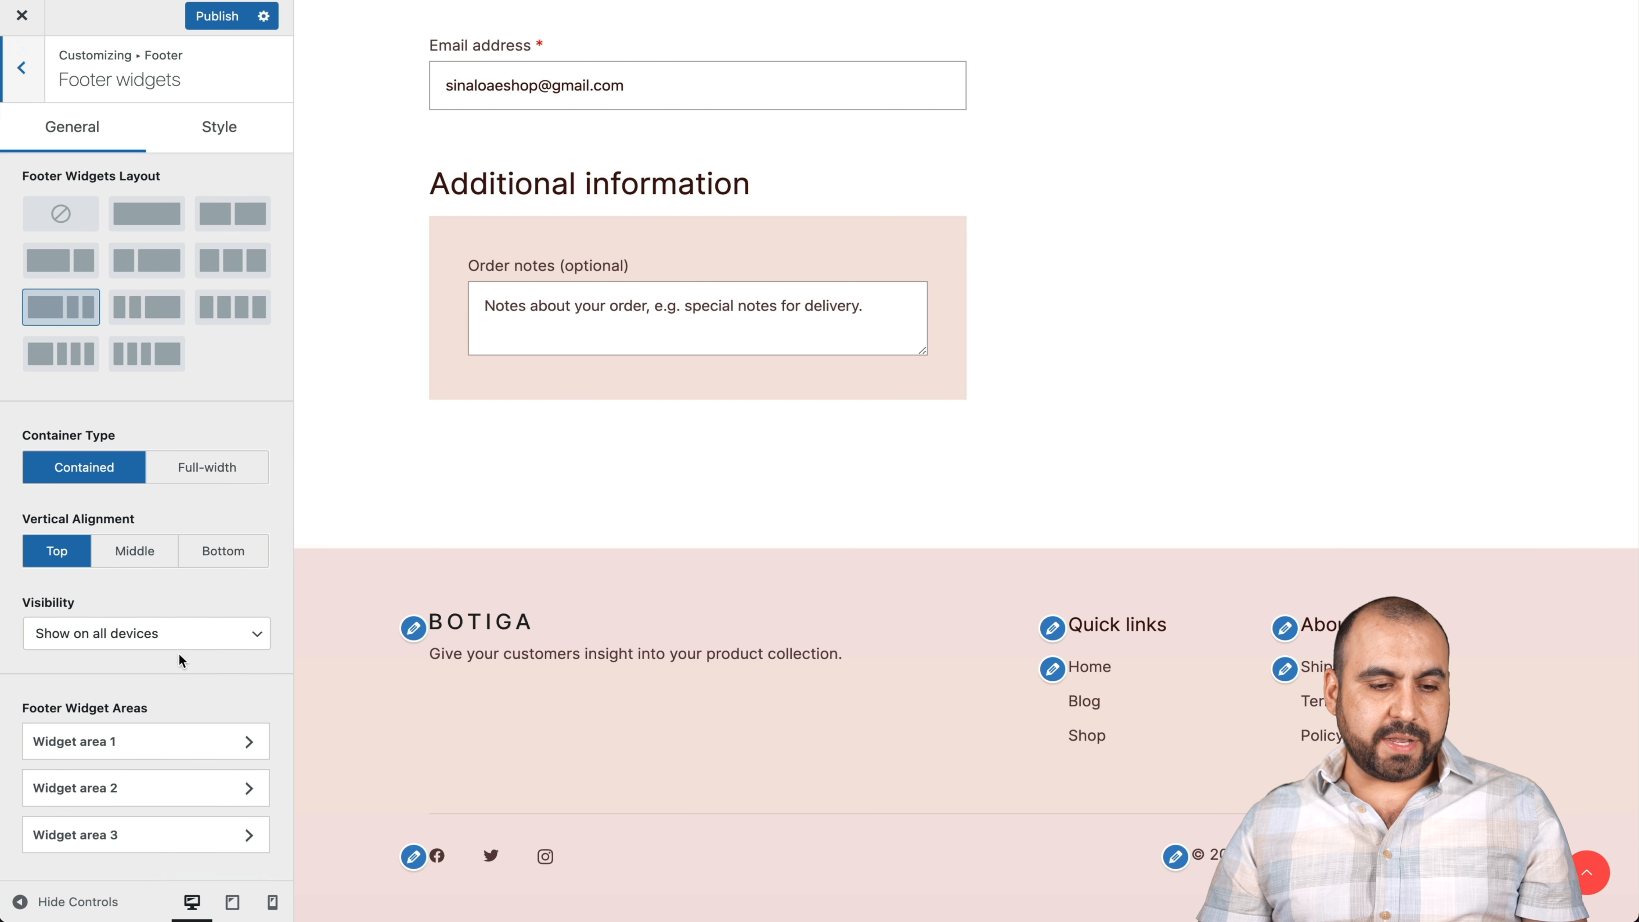
- Open footer widget area 1, dismiss the block widgets welcome, view its blocks and return to the main customizer sections
scroll(151, 652, down, 2)
click(161, 673)
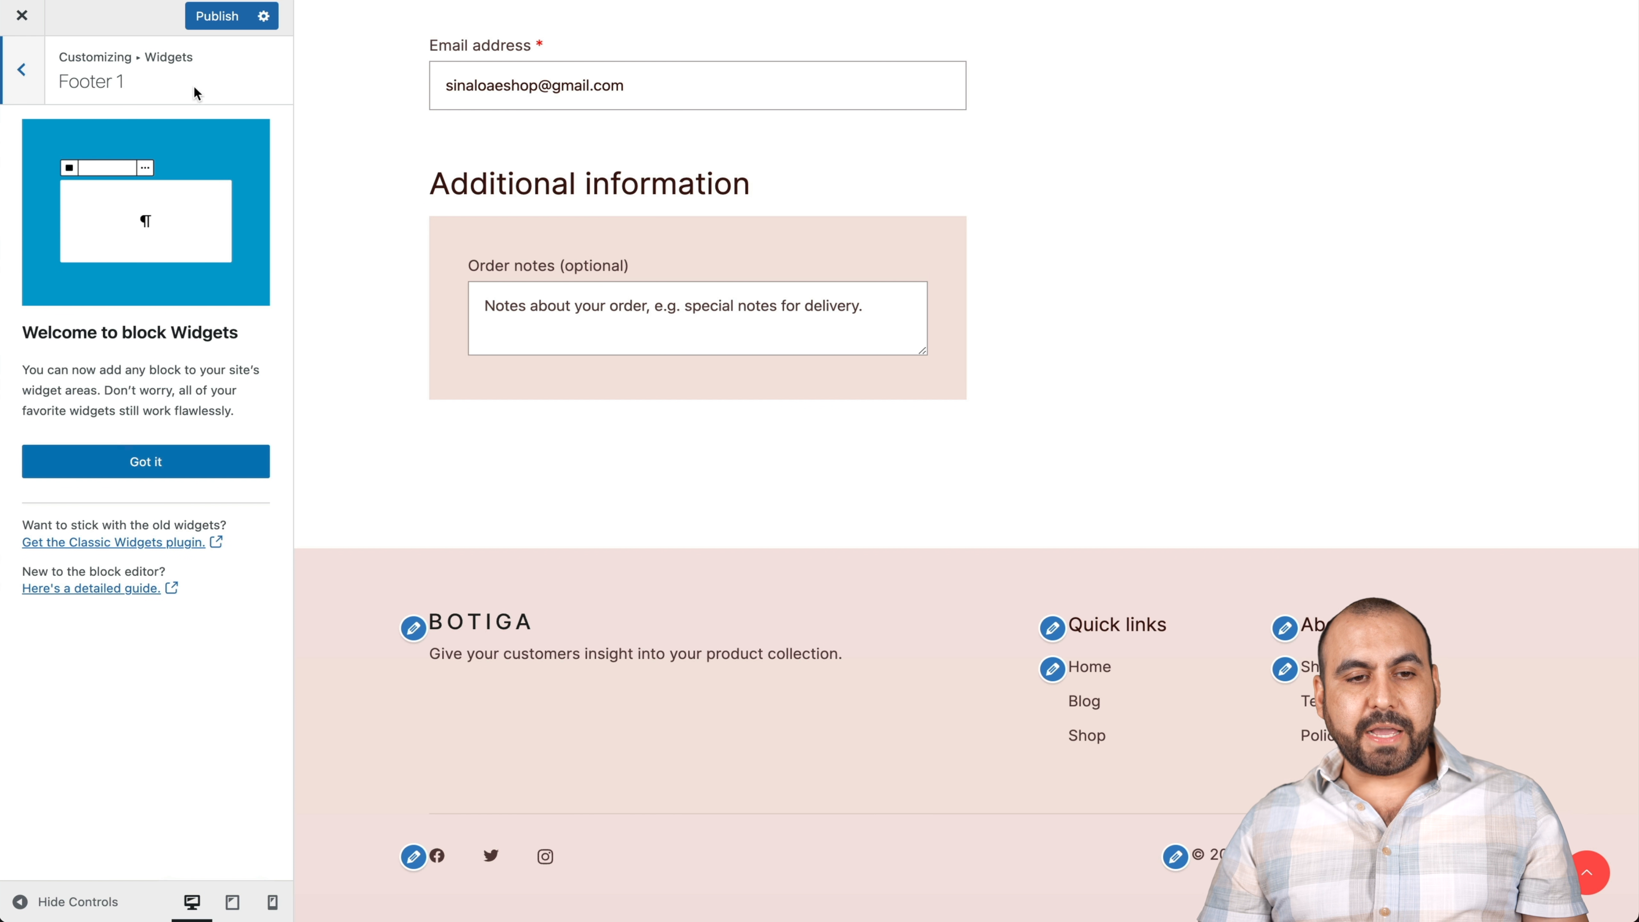
click(166, 462)
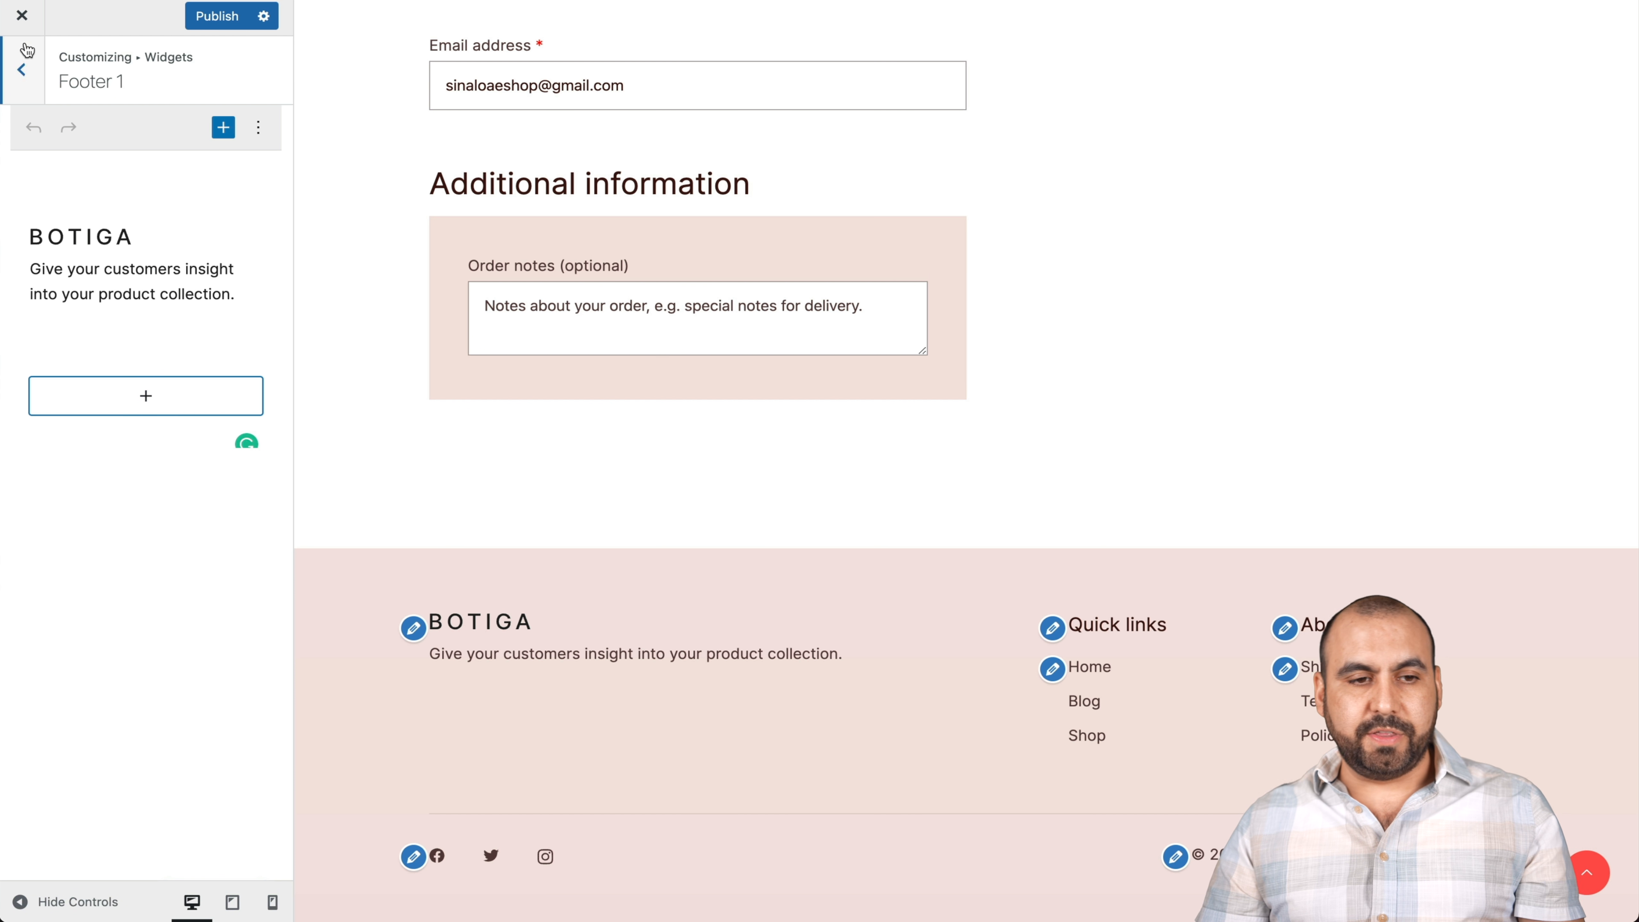
click(22, 69)
click(23, 71)
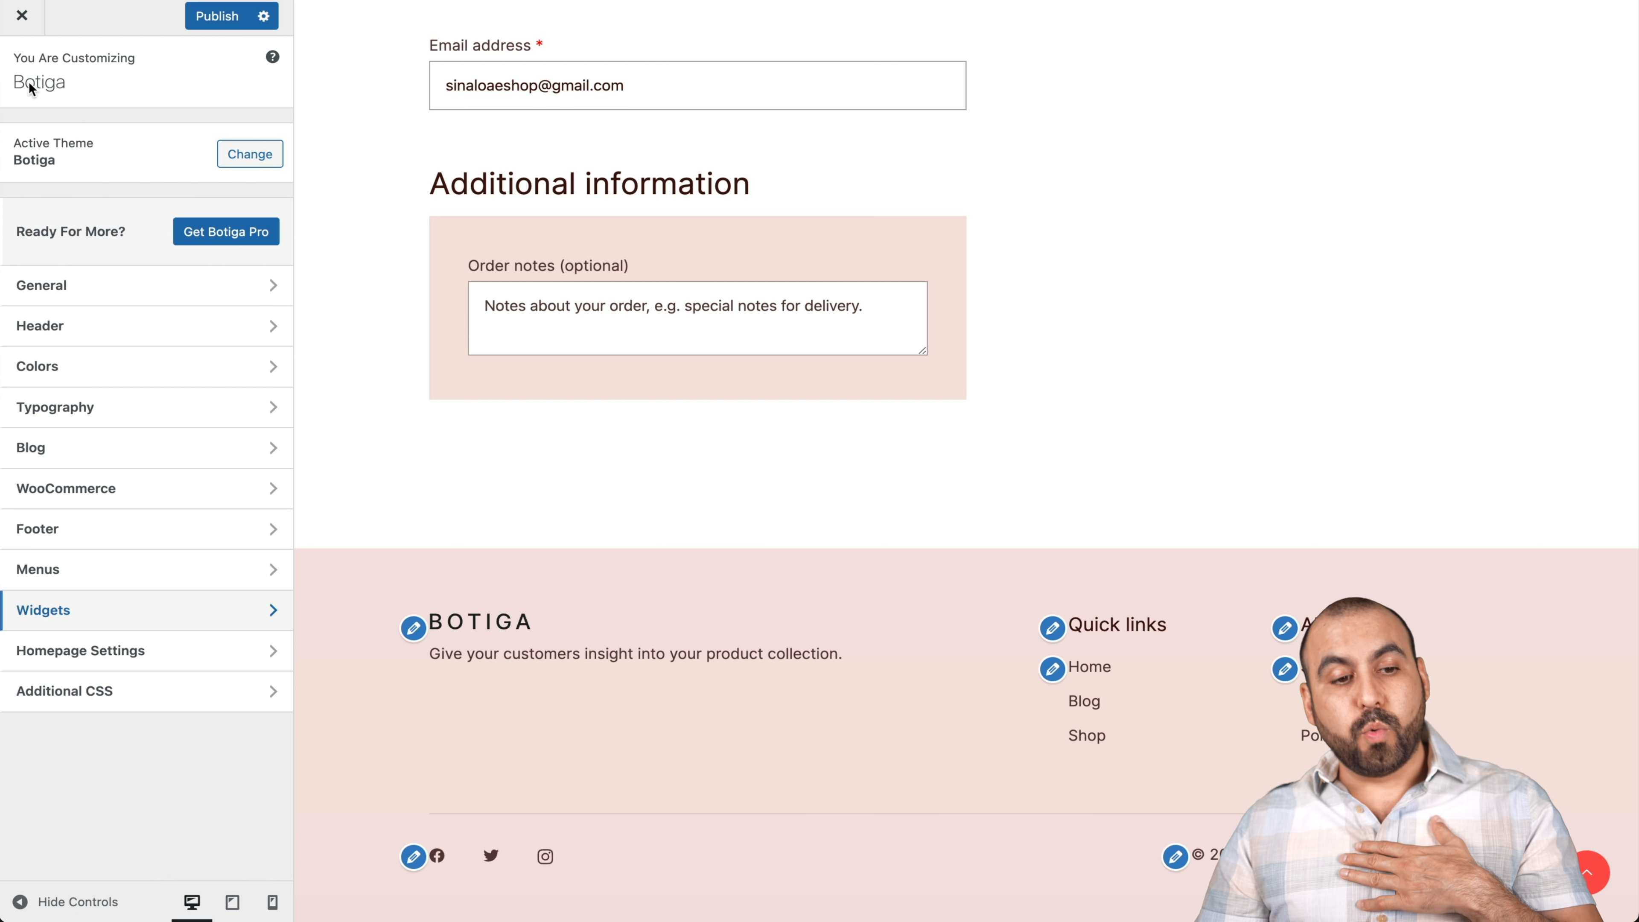
- Review the available Homepage page choices in Homepage Settings and the custom code in Additional CSS
click(176, 650)
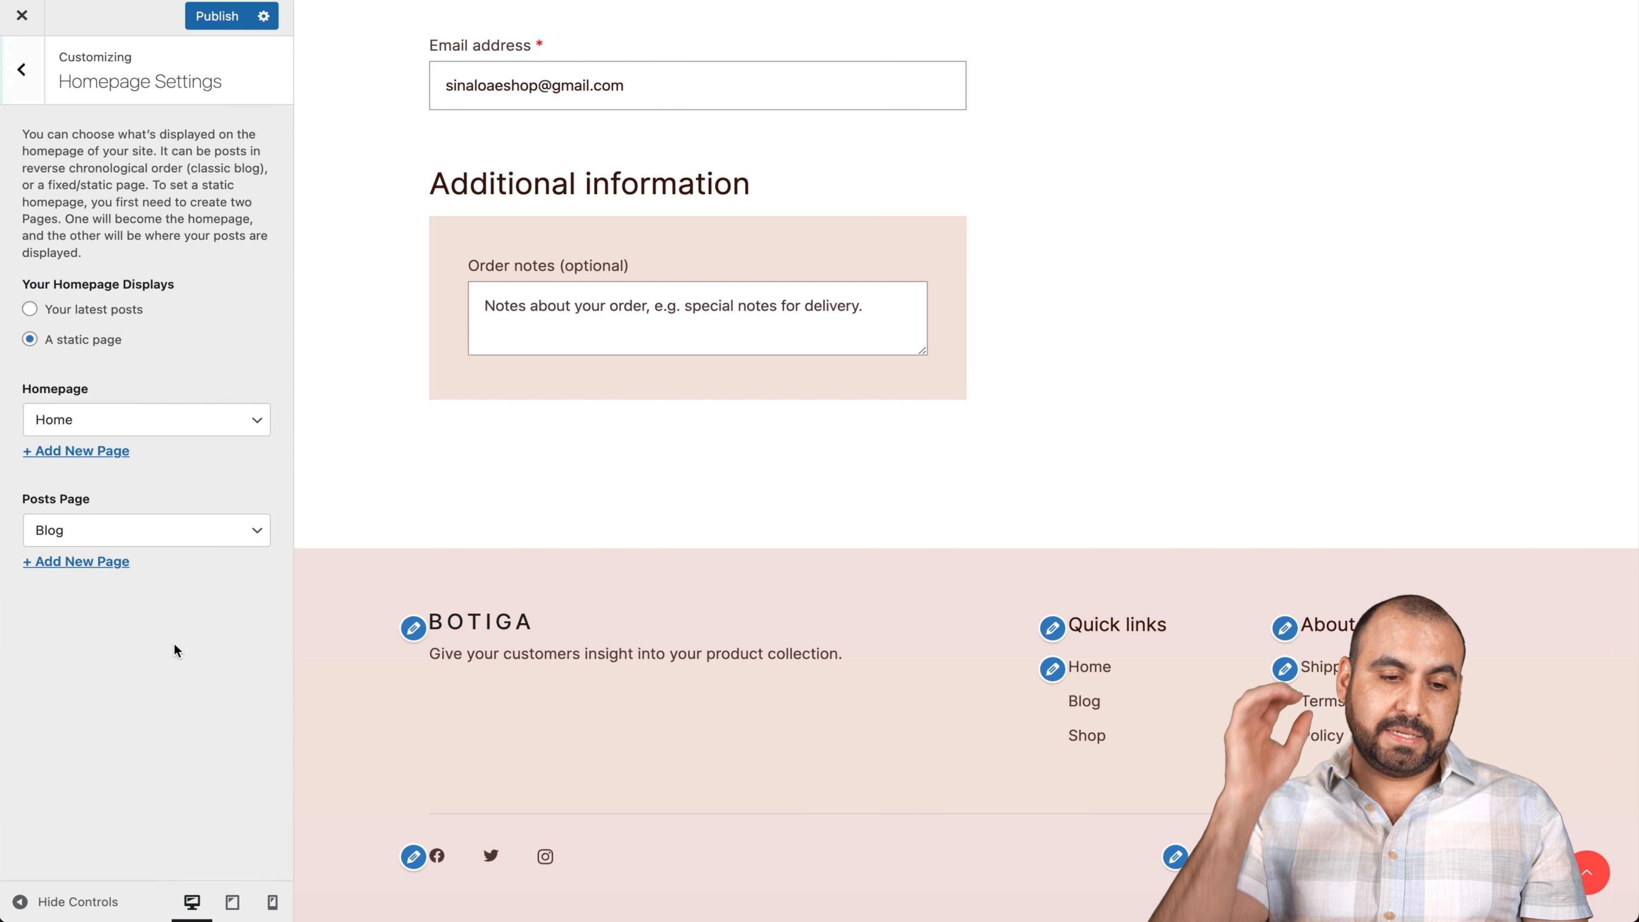
click(165, 423)
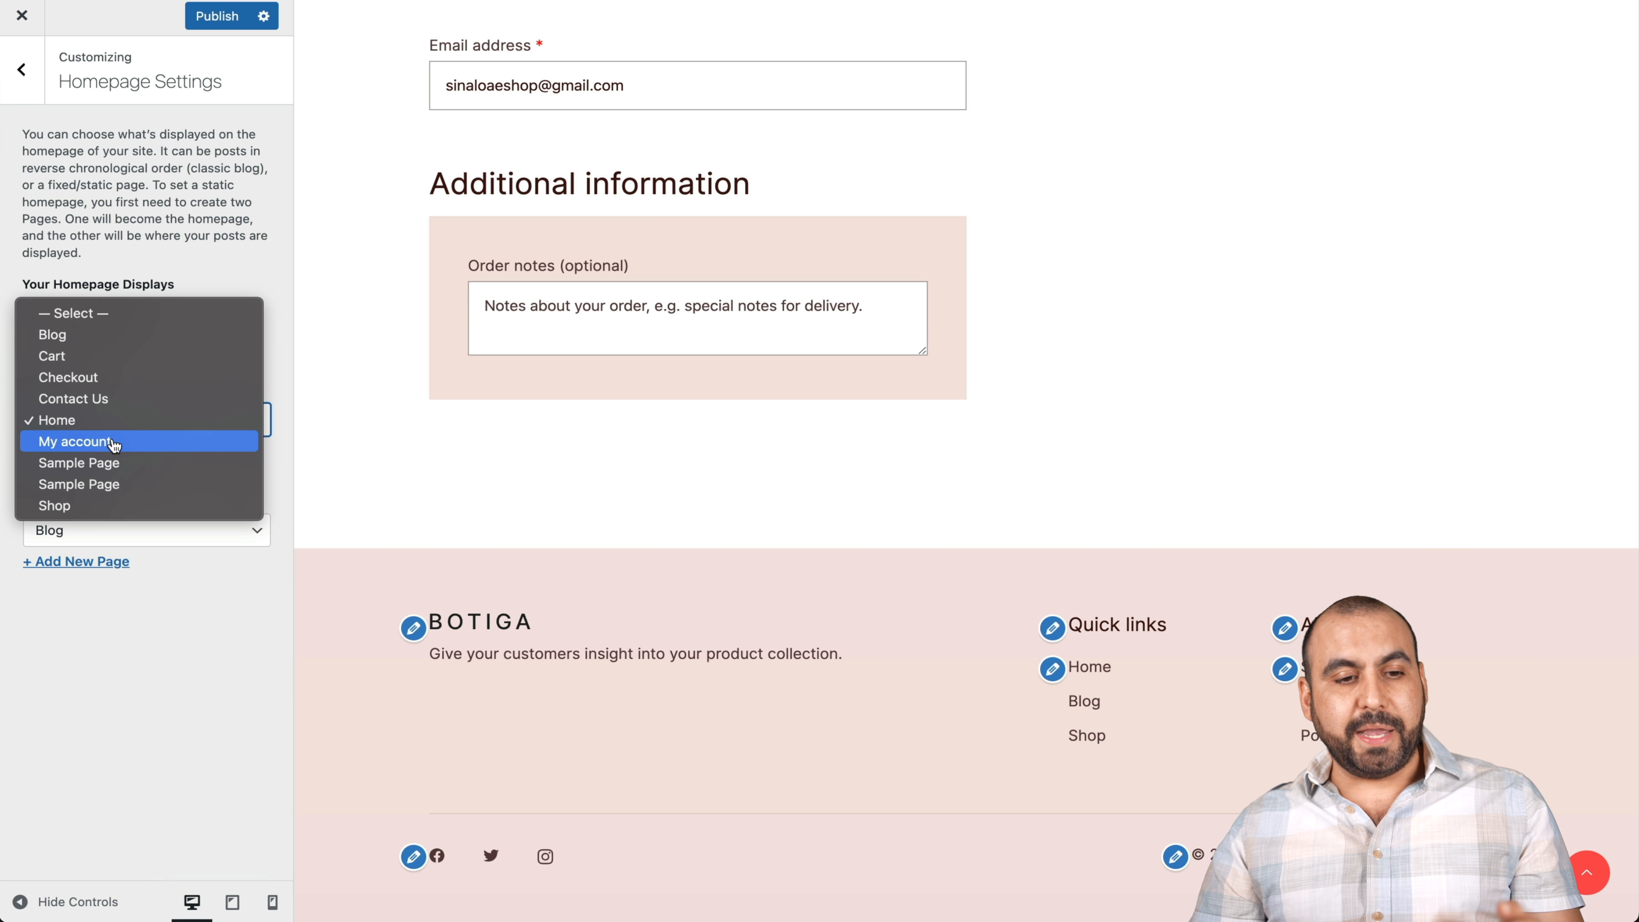
click(183, 198)
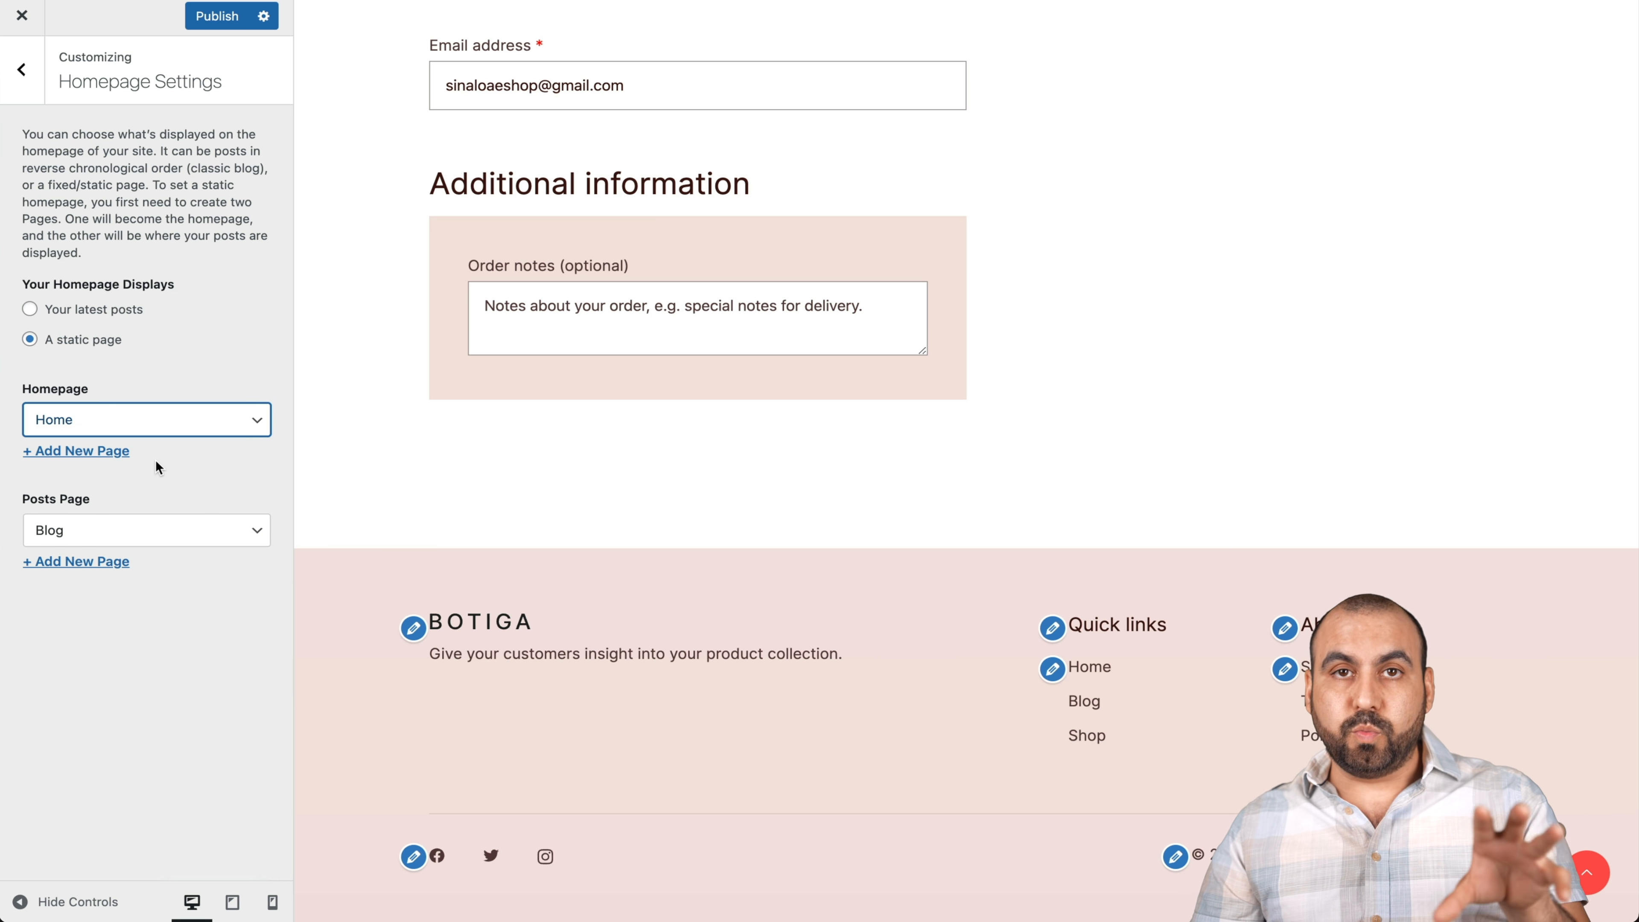
click(36, 86)
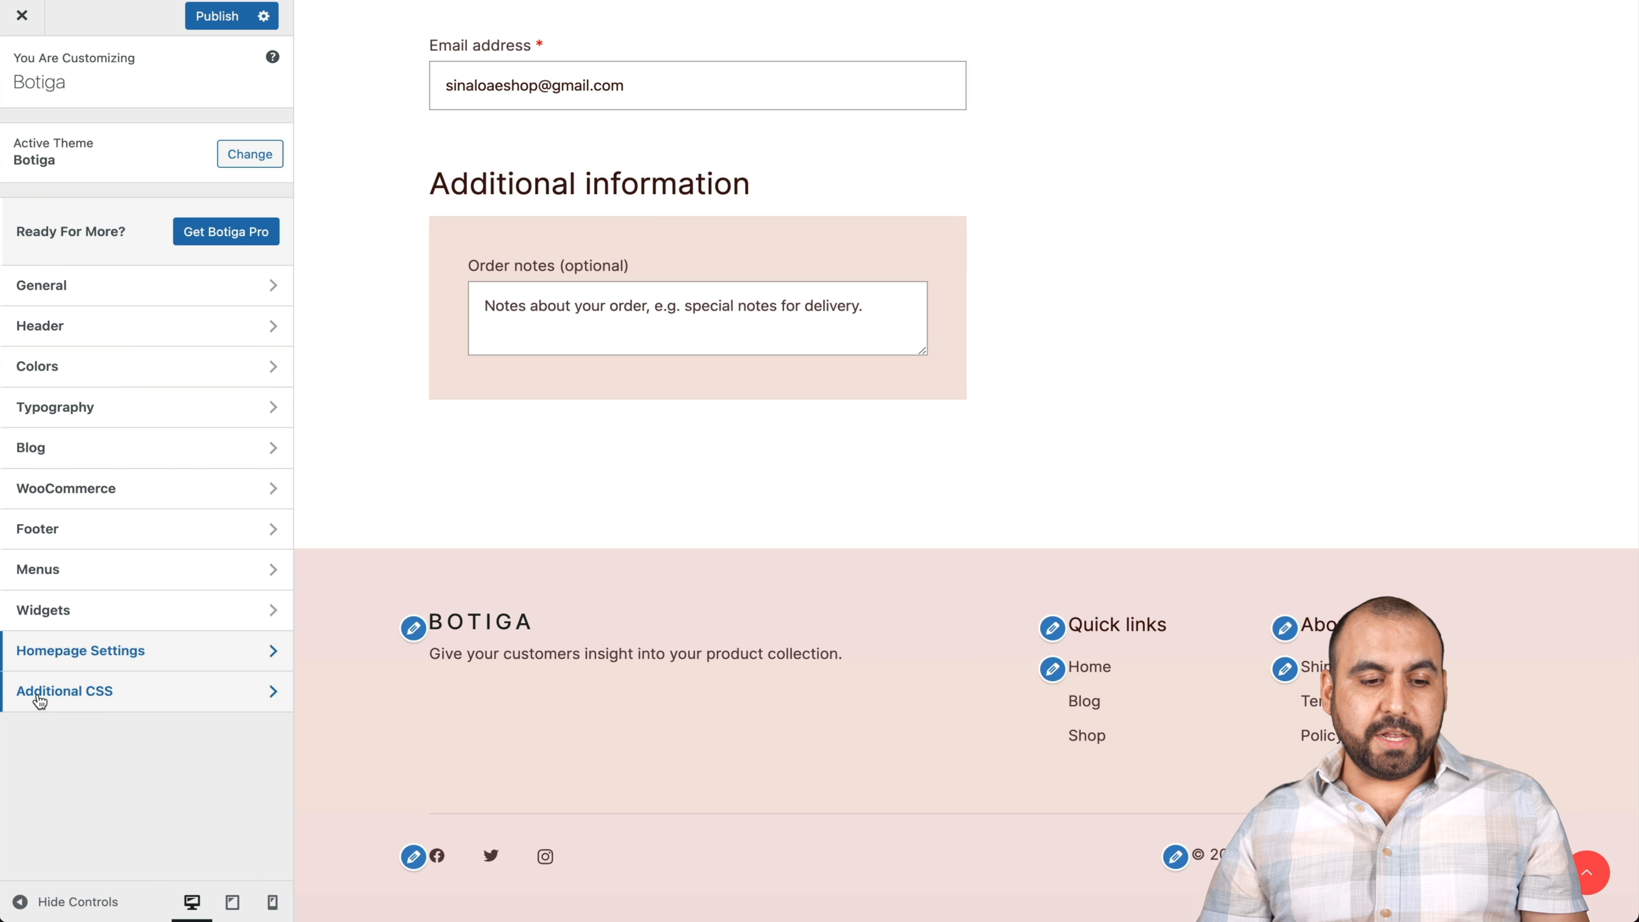
click(38, 697)
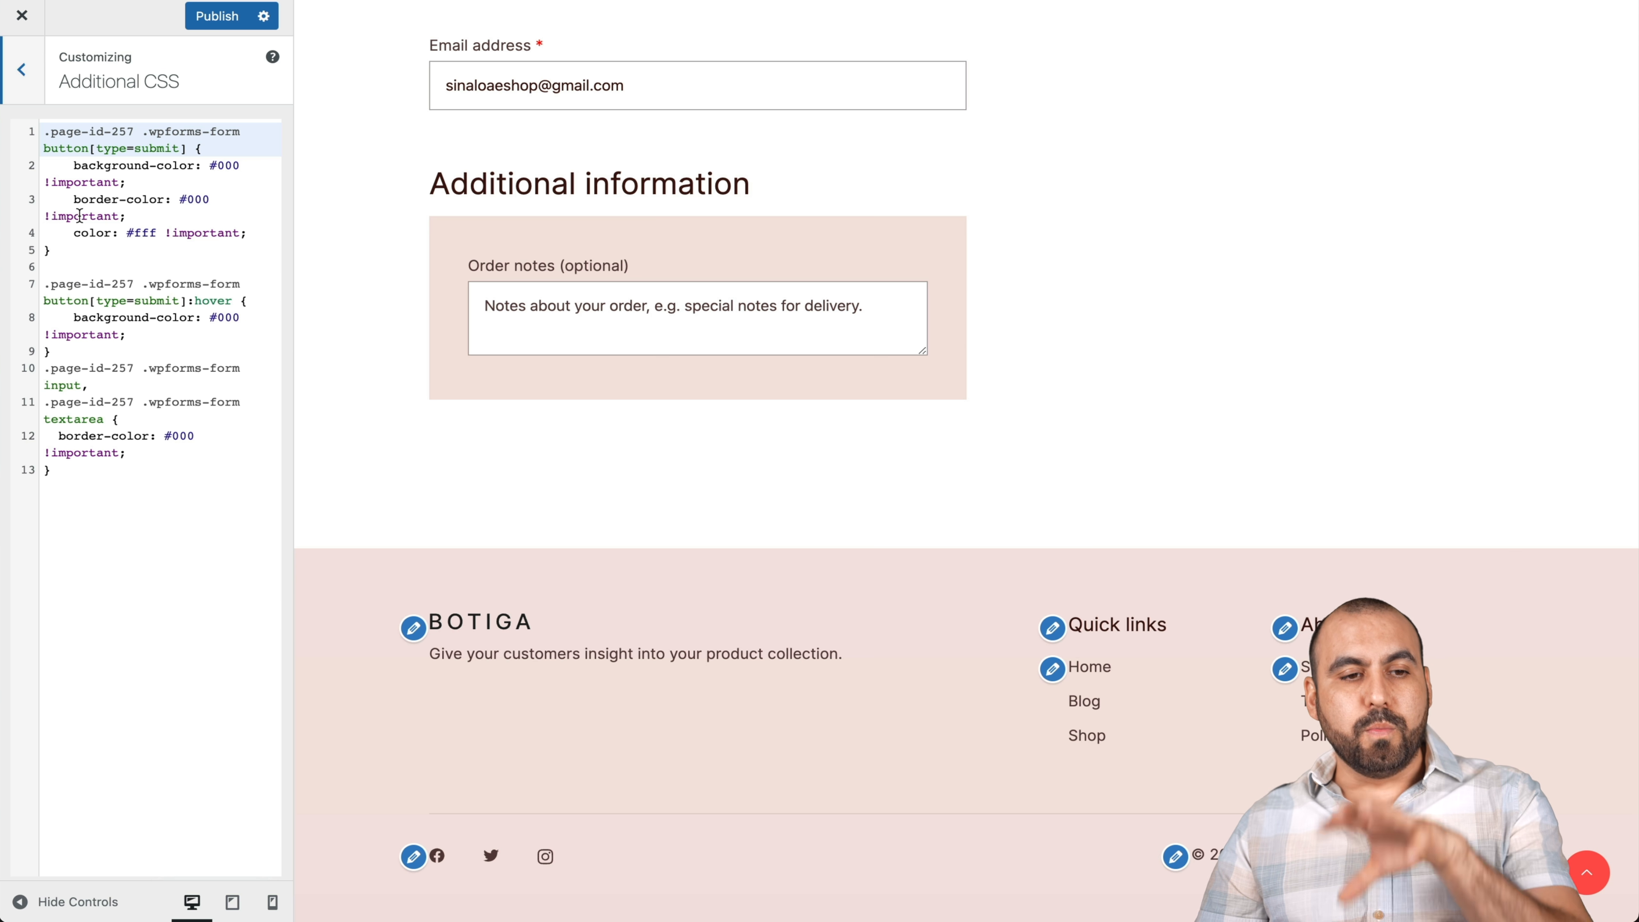
click(18, 84)
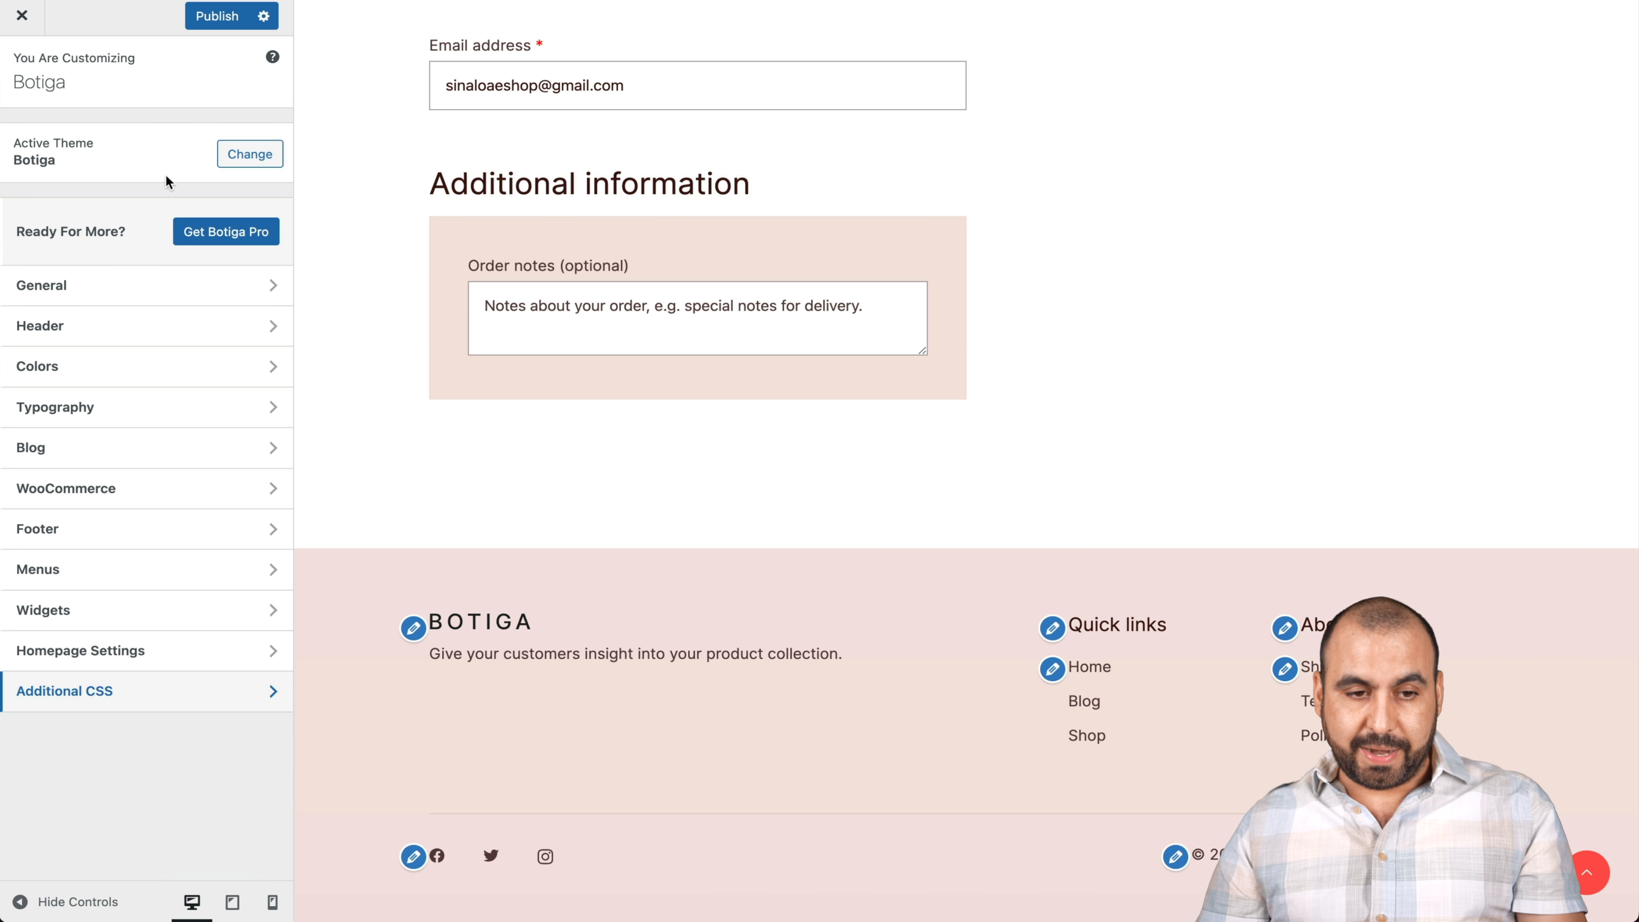
- Preview the store's home page, publish the theme customizations and exit the customizer
scroll(447, 256, up, 20)
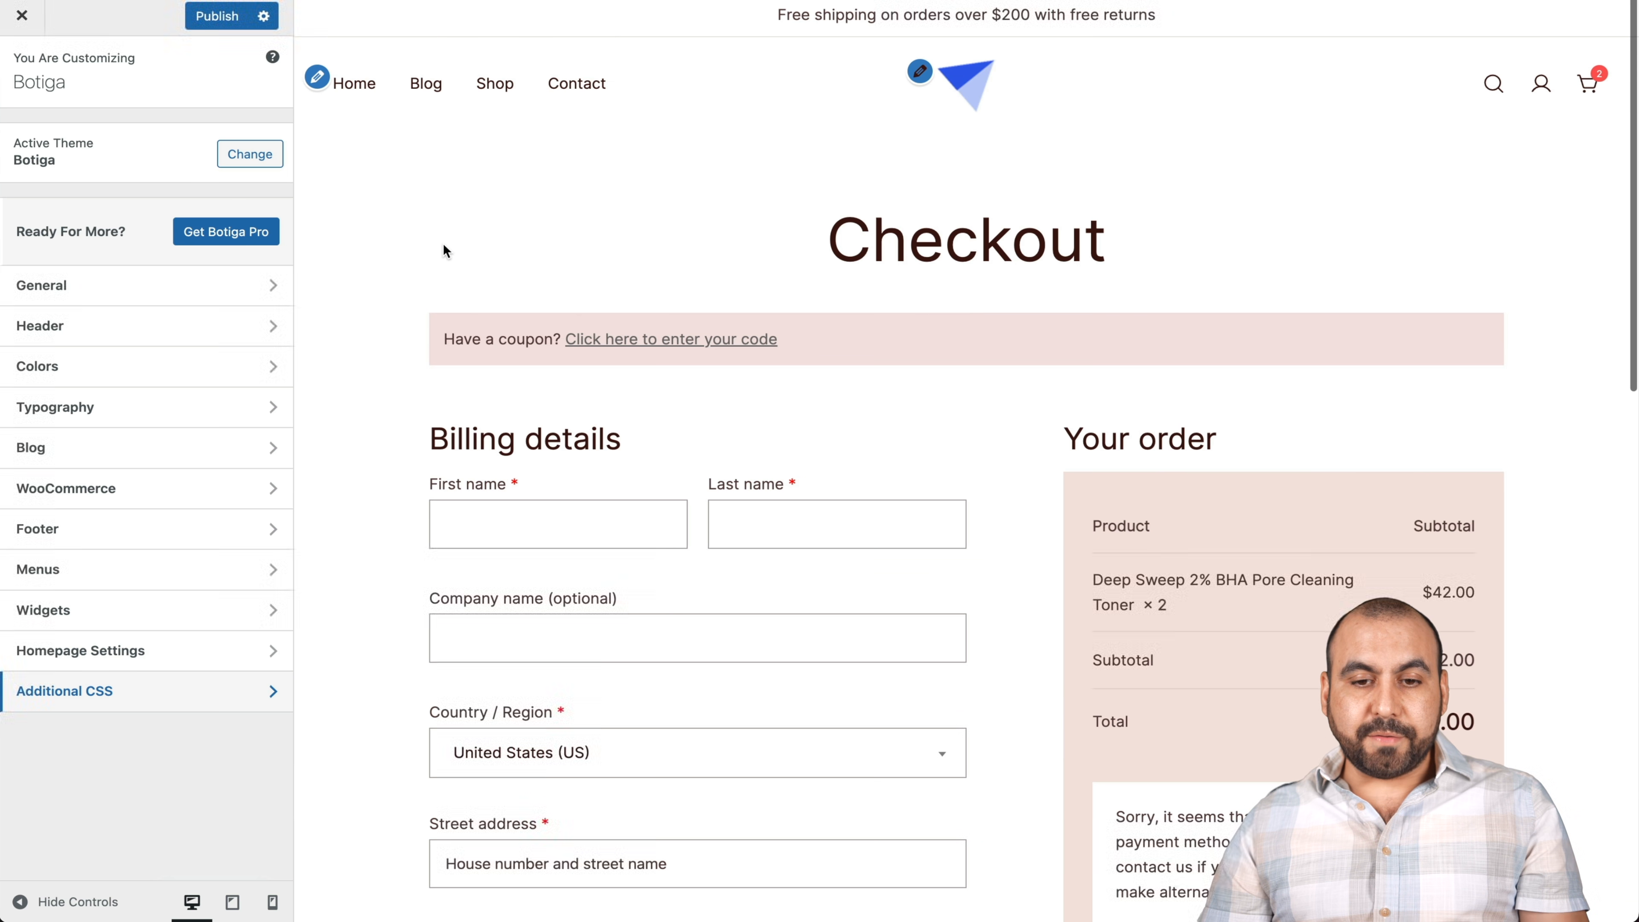
click(370, 85)
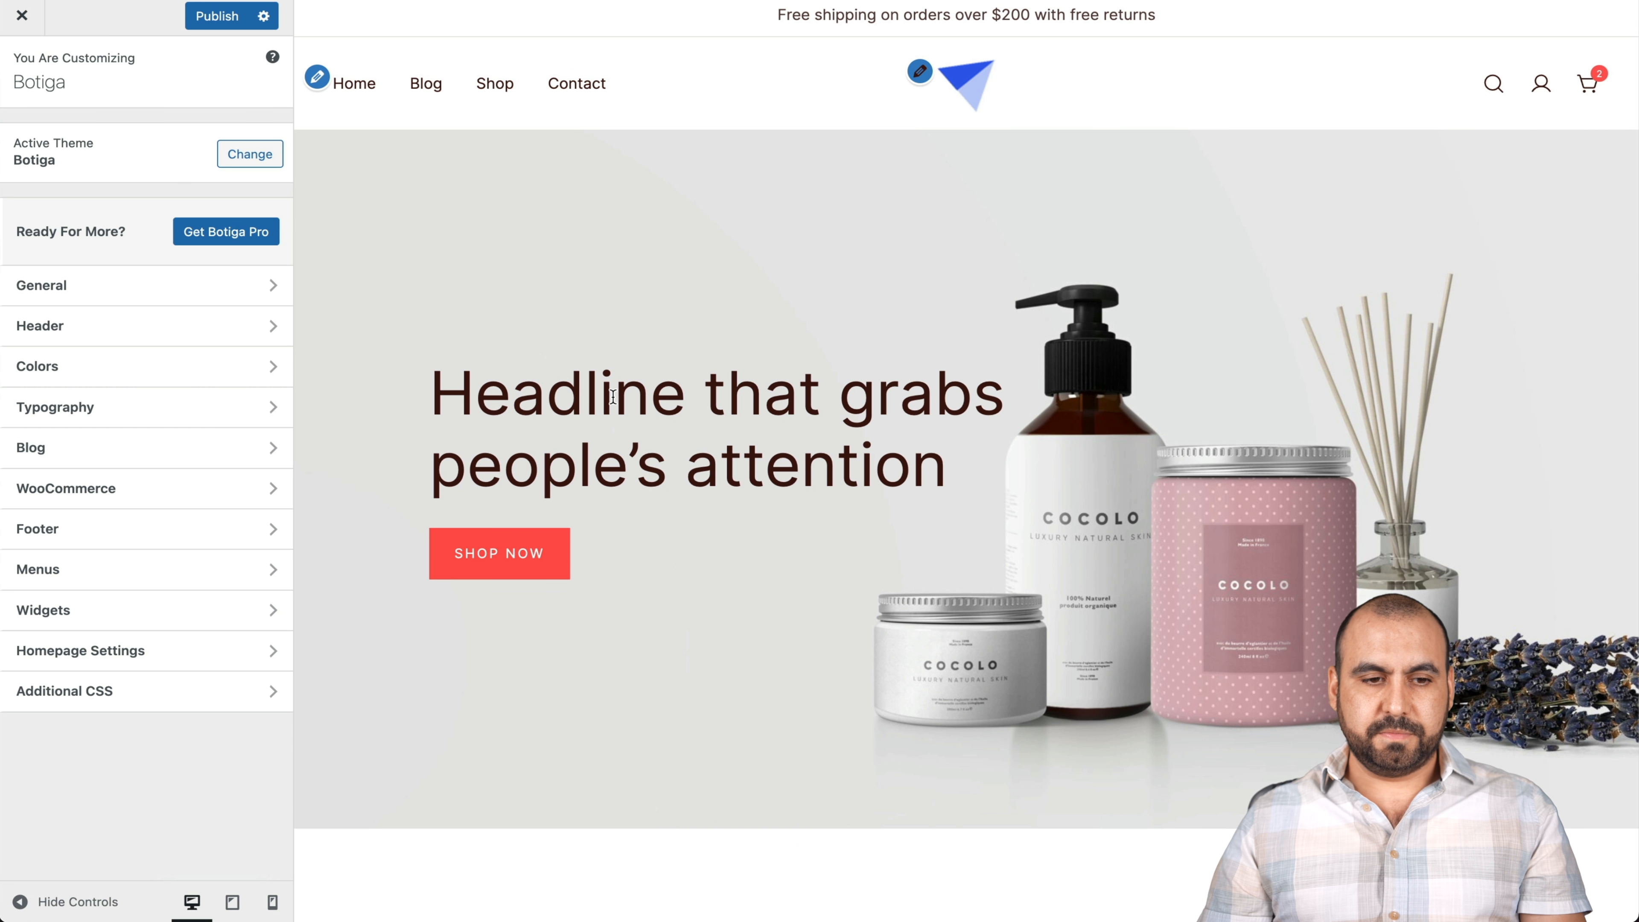
click(215, 17)
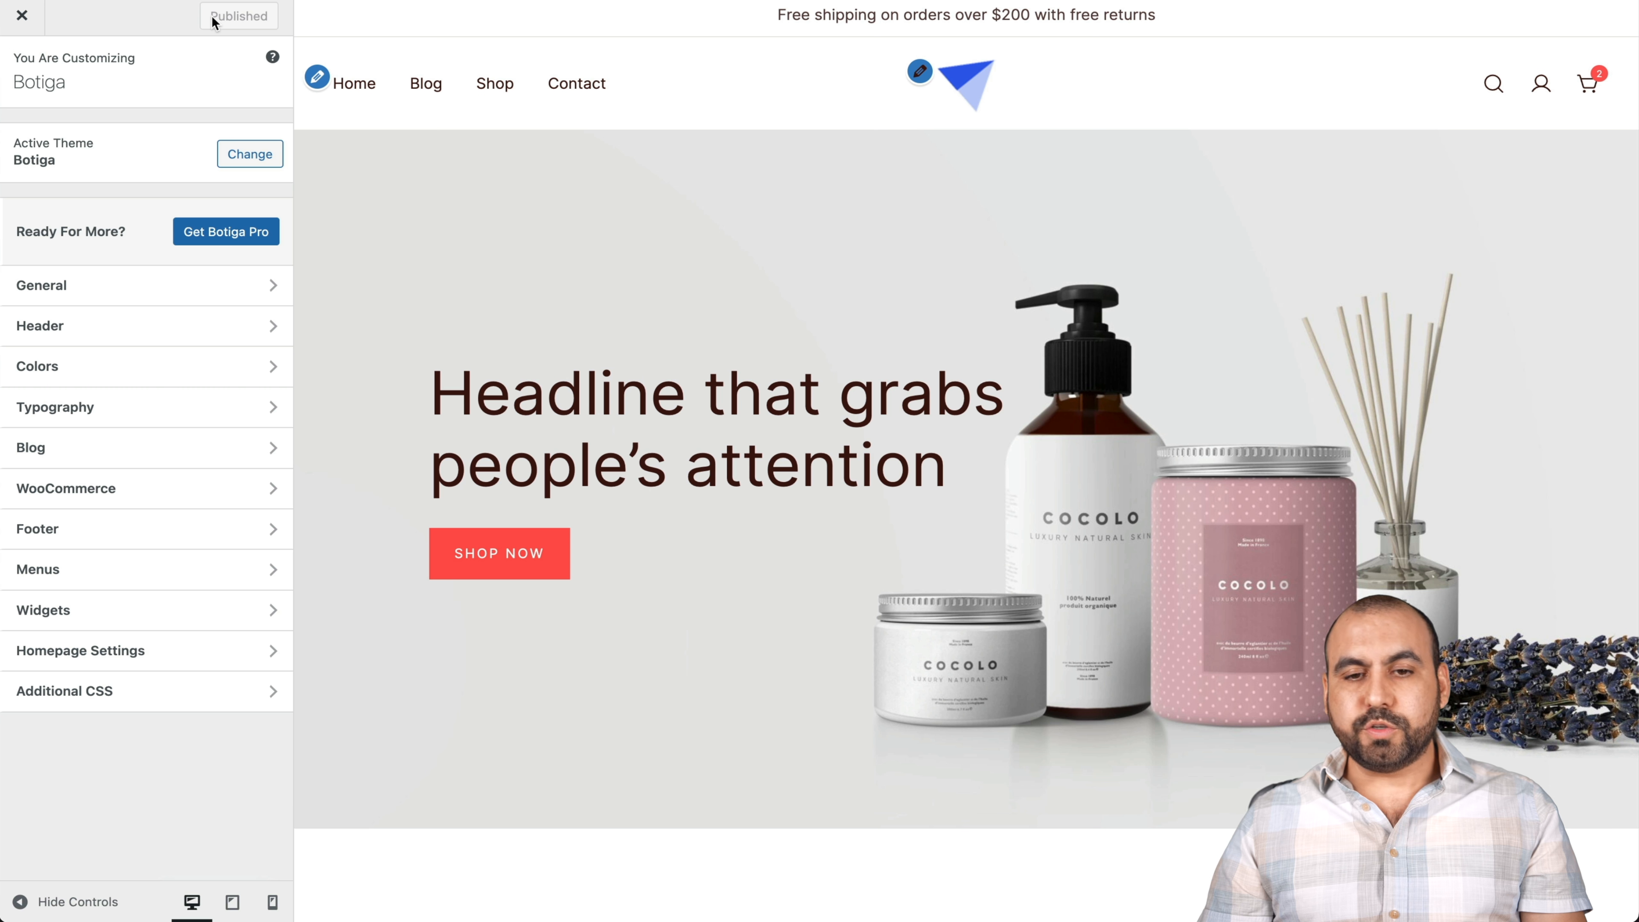
click(36, 18)
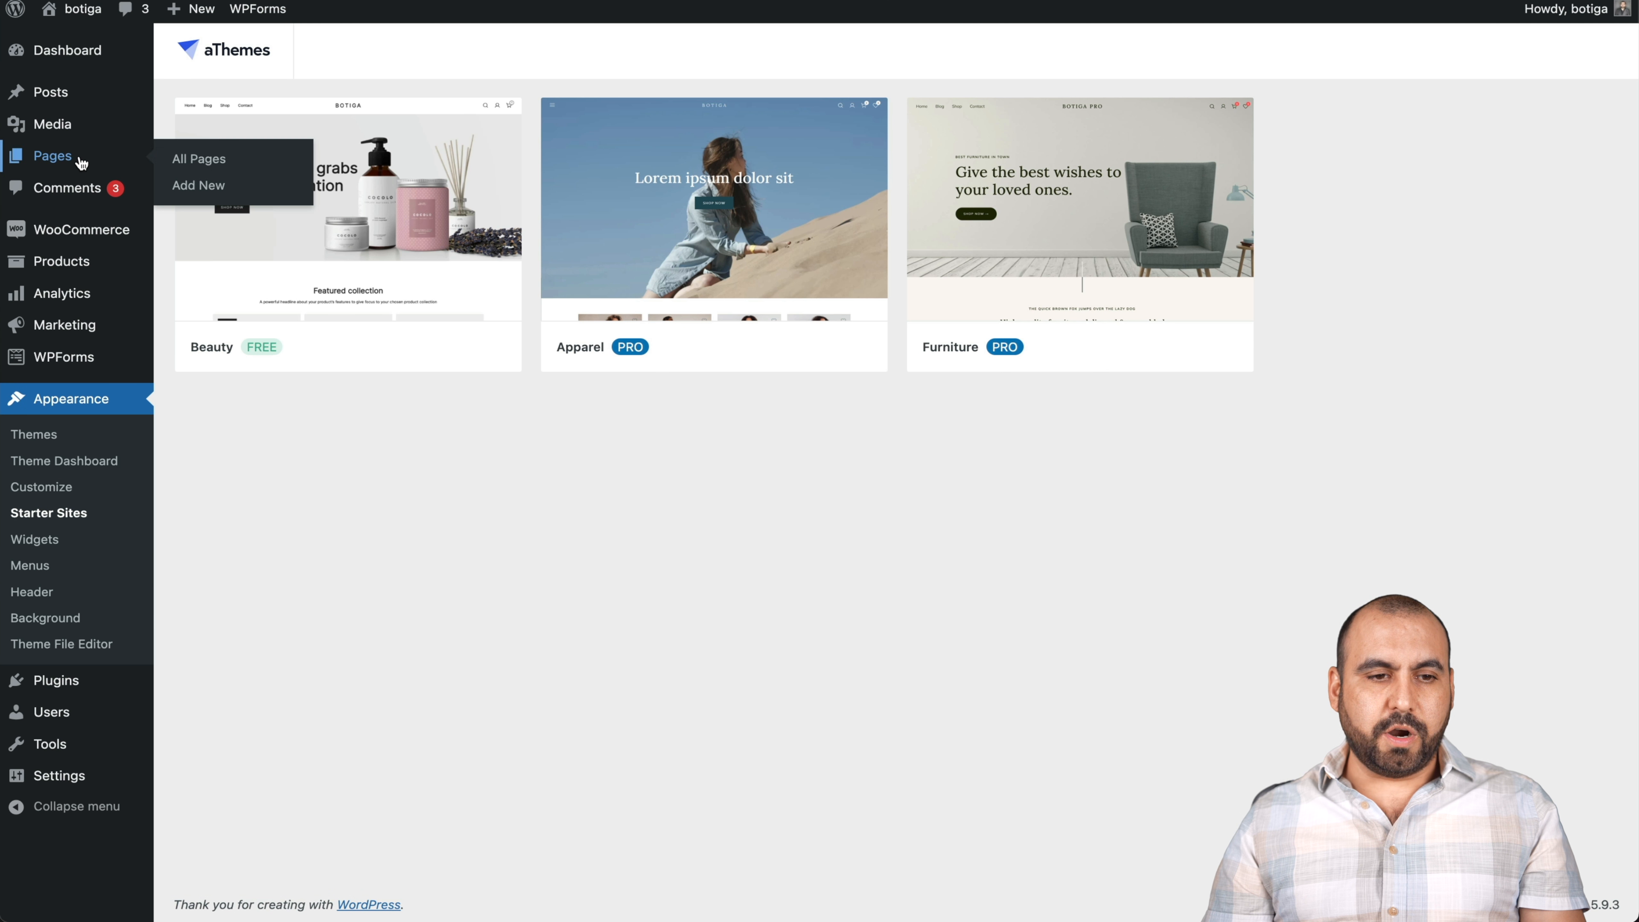
- Open the Home front page in the block editor and dismiss the welcome guide
click(75, 162)
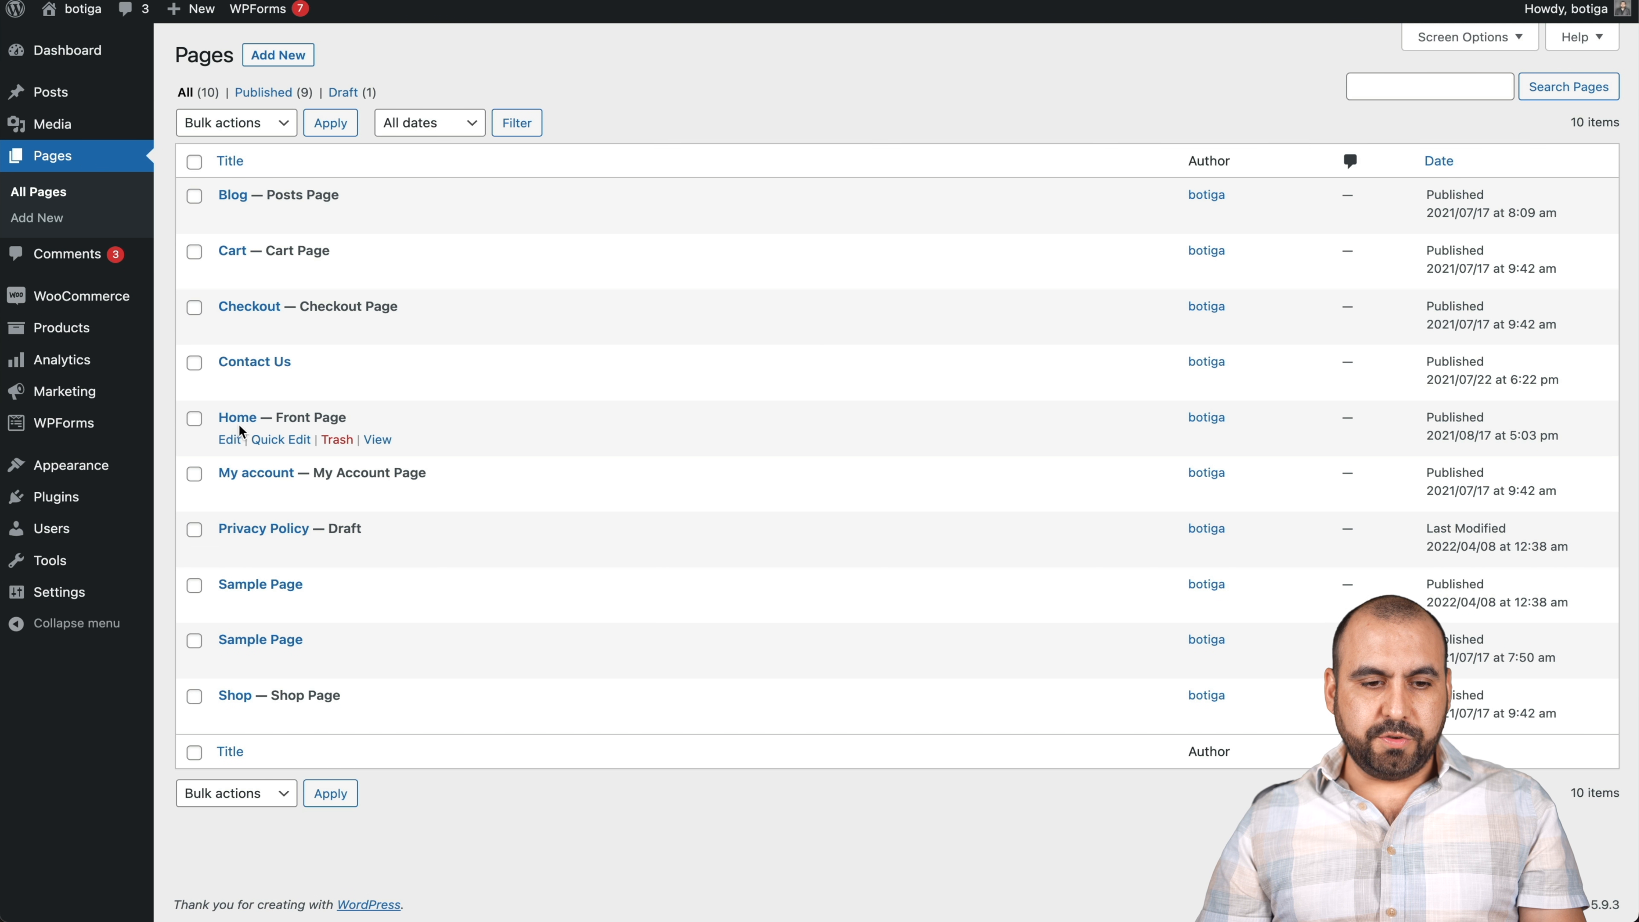
click(230, 441)
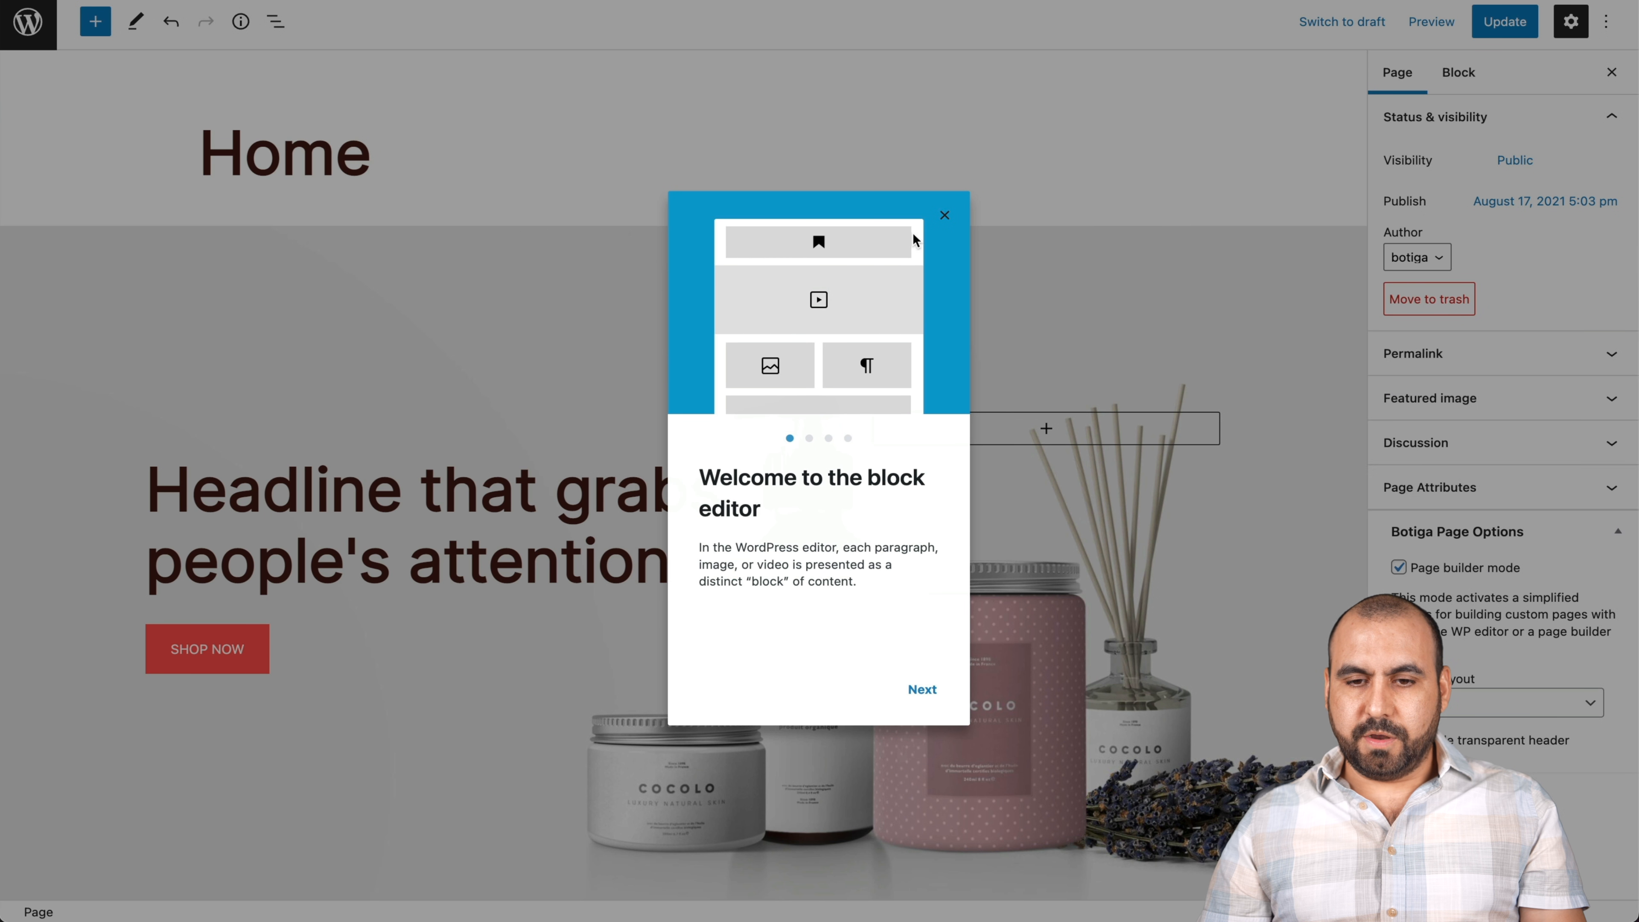
click(943, 215)
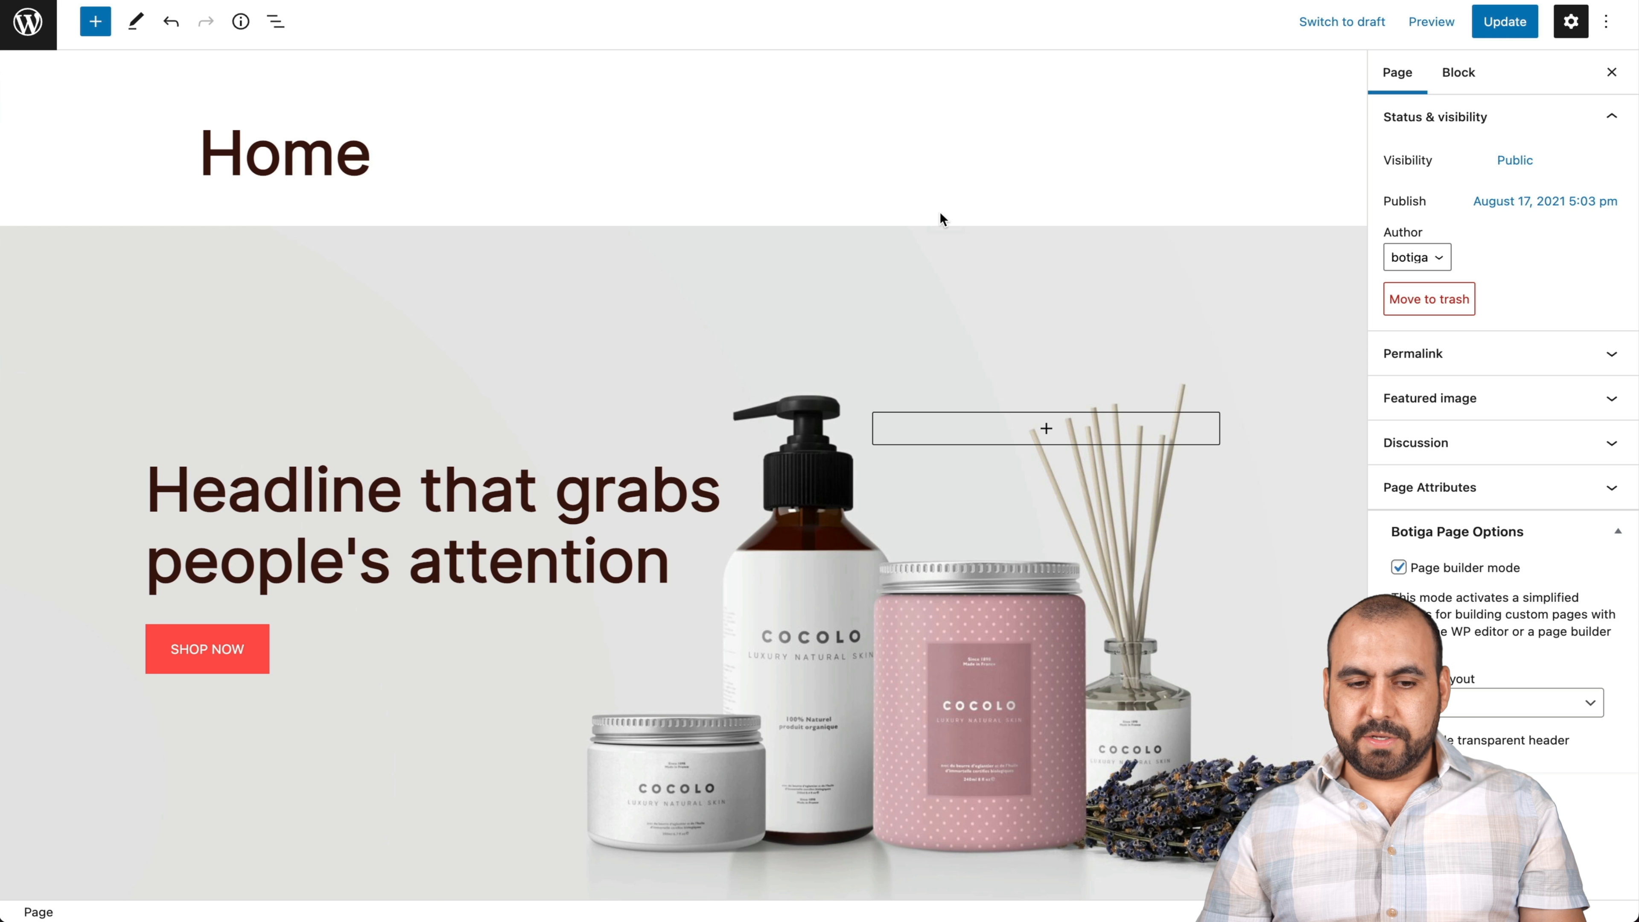
- Replace the hero headline on the Home page with "My Store"
click(527, 495)
scroll(562, 558, down, 3)
scroll(562, 558, down, 1)
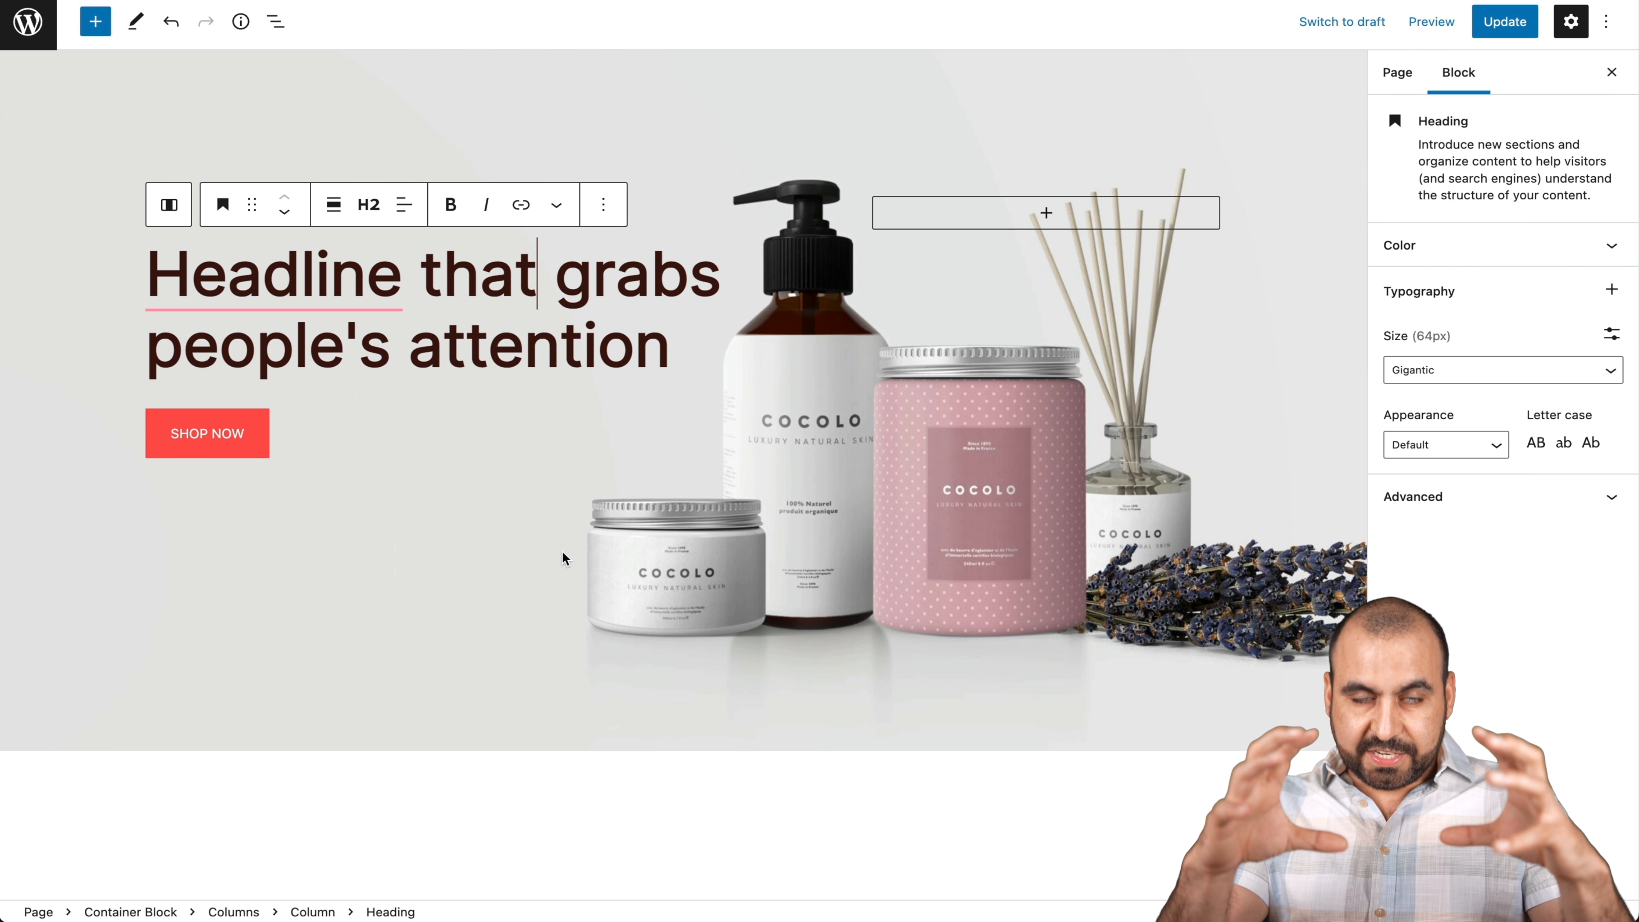
click(671, 348)
drag(671, 349, 234, 273)
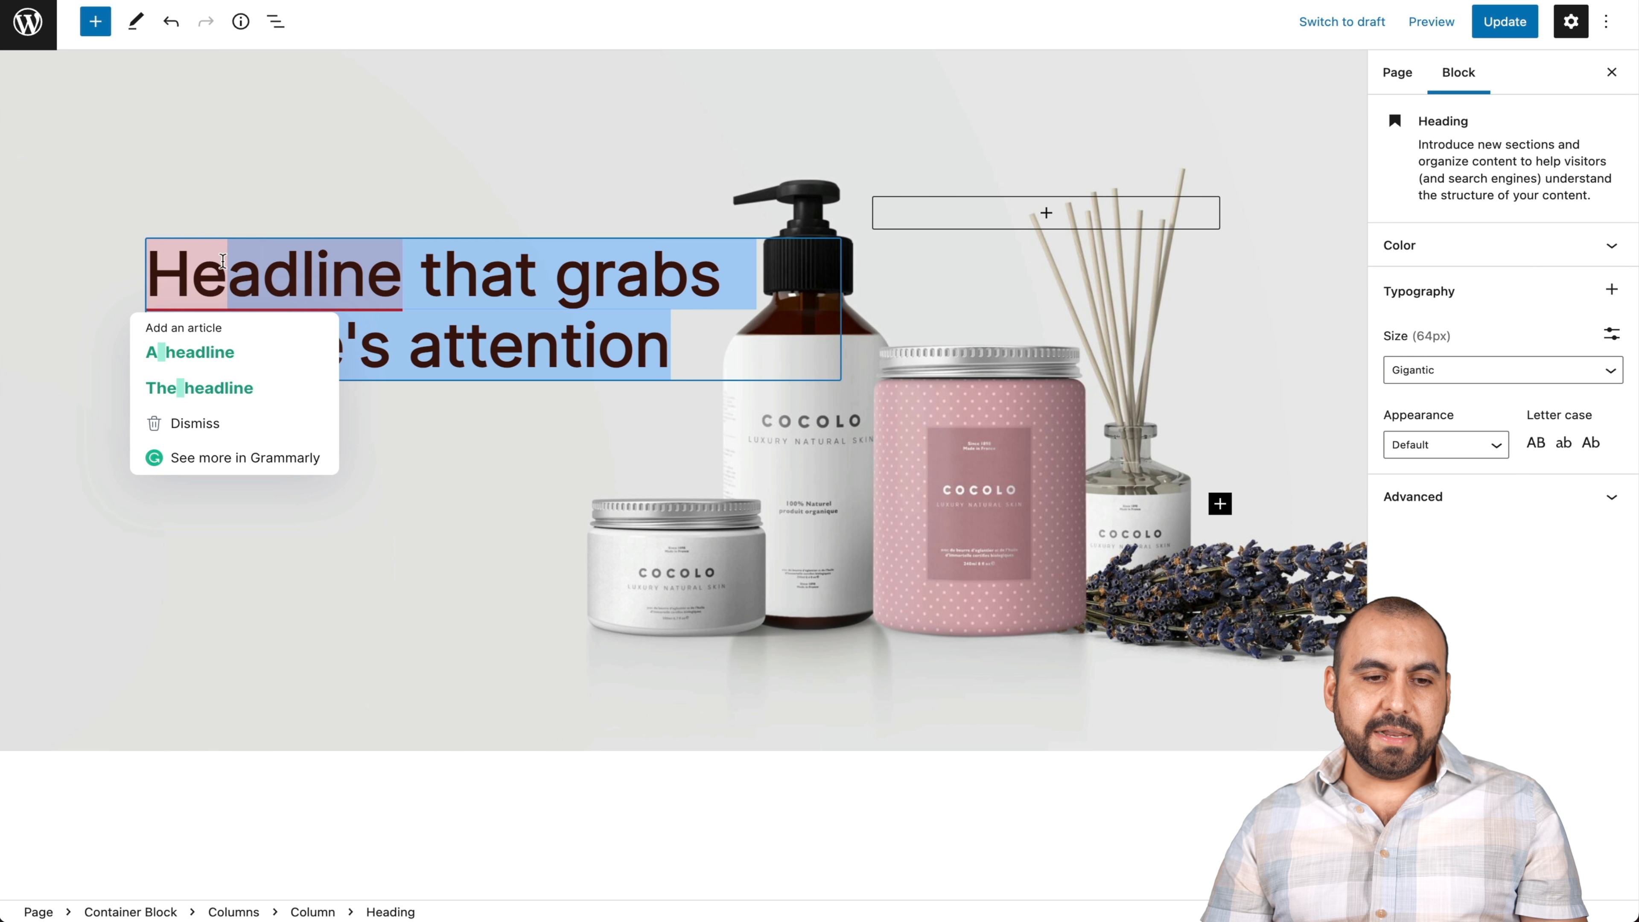
text(My Stor3e)
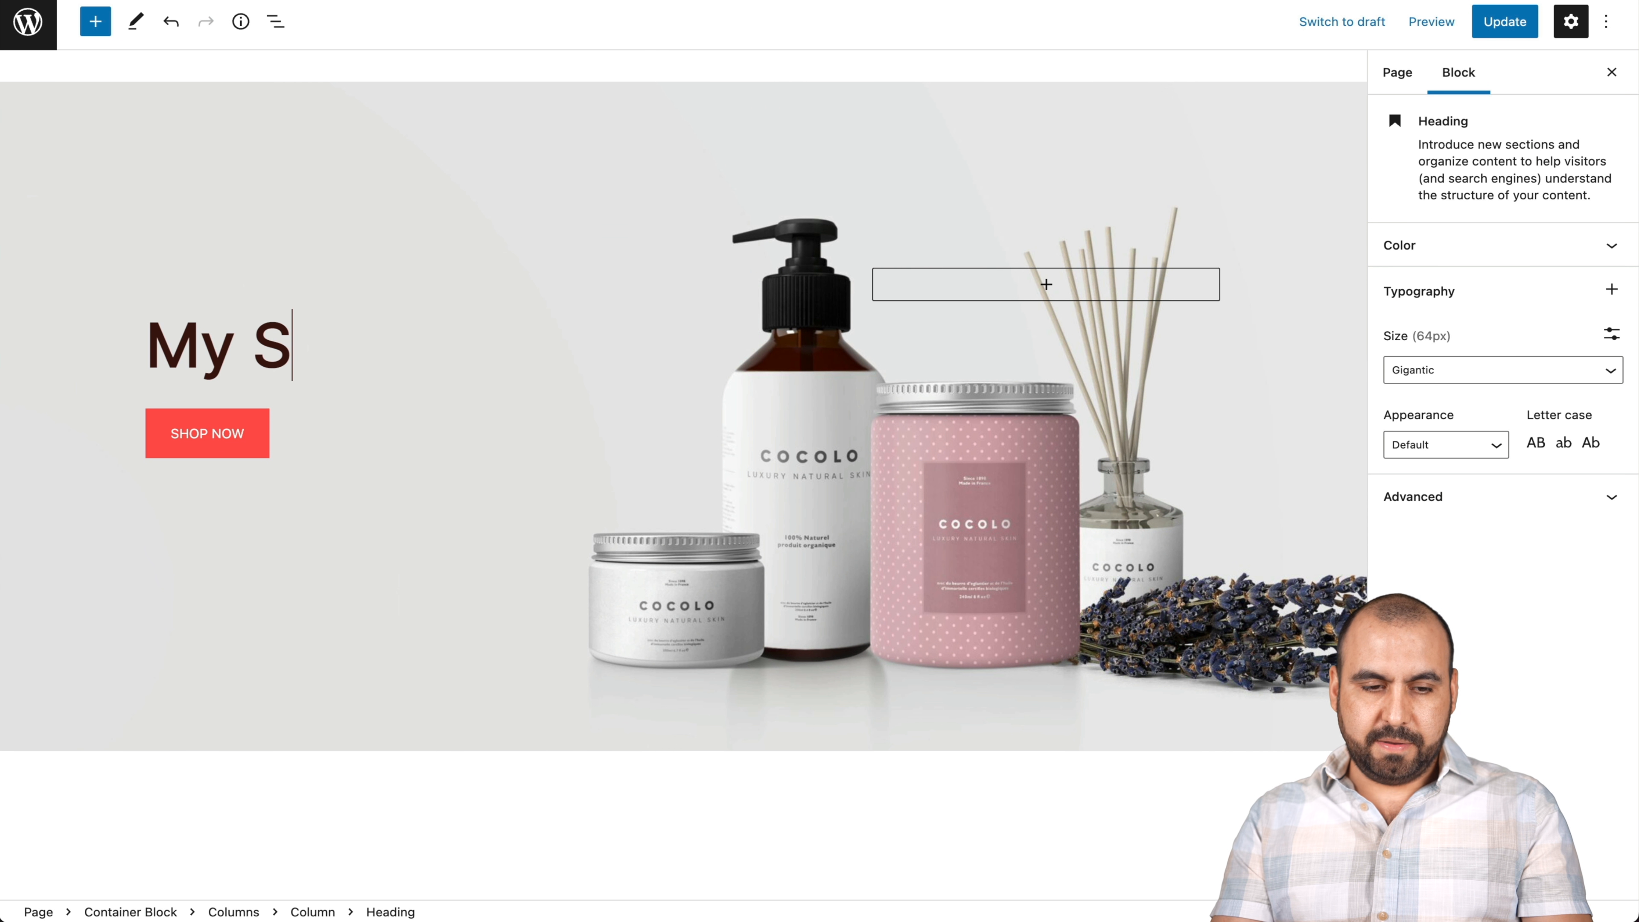
key(BackSpace)
key(BackSpace)
text(e)
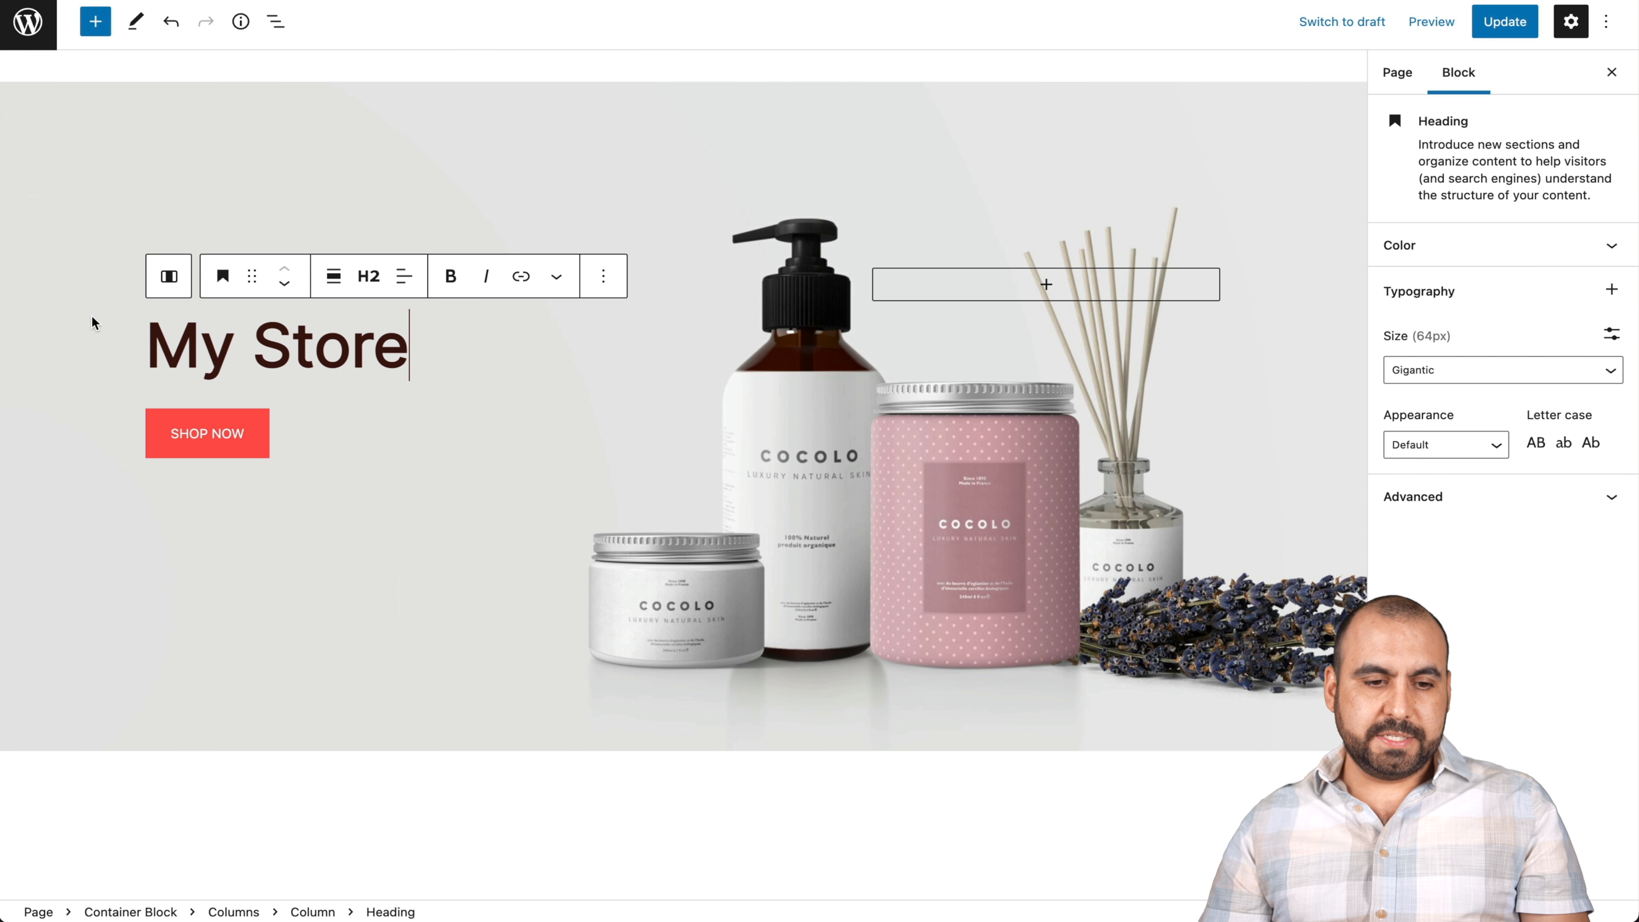
- Open the hero SHOP NOW button's link for editing and keep its existing shop URL
click(210, 433)
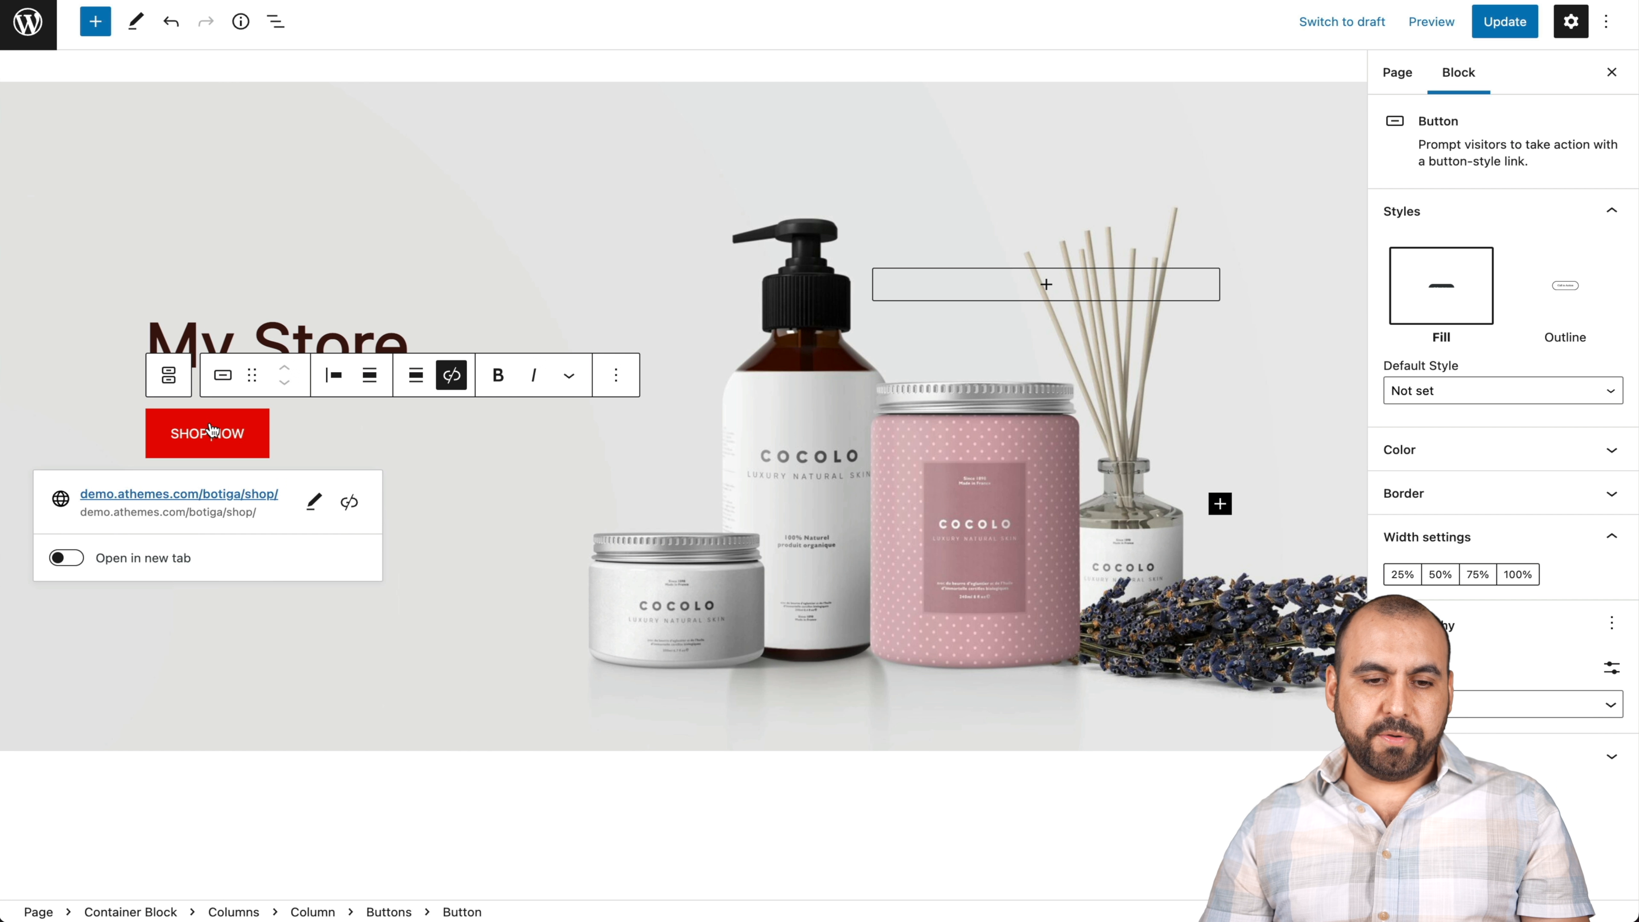
click(314, 501)
key(super+a)
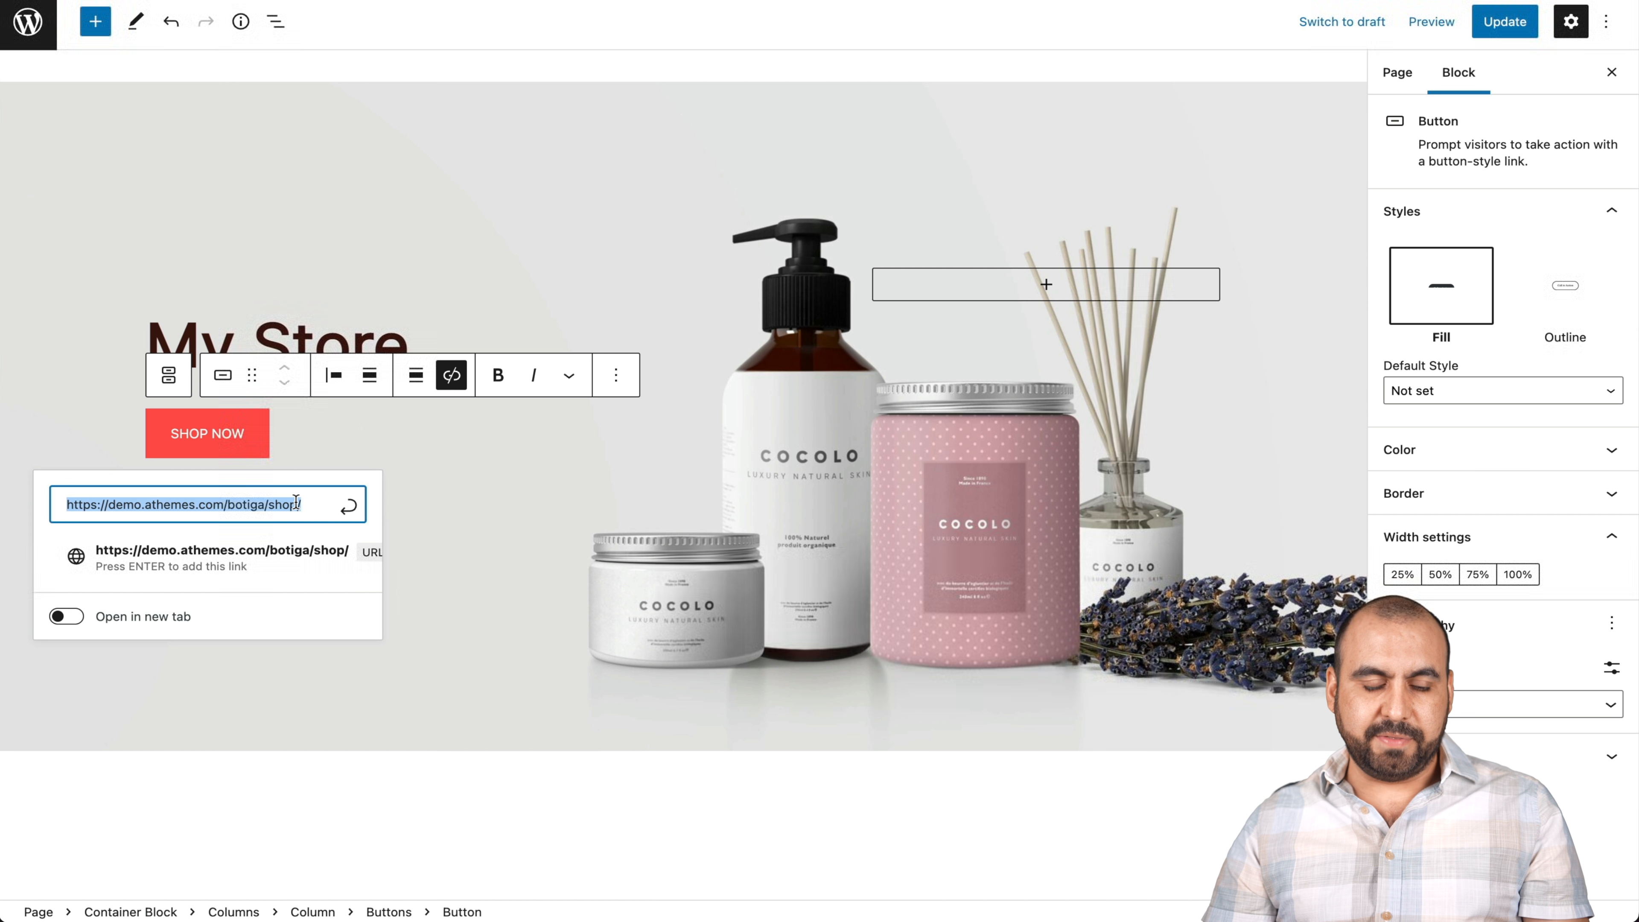
click(235, 505)
drag(90, 502, 301, 505)
click(206, 505)
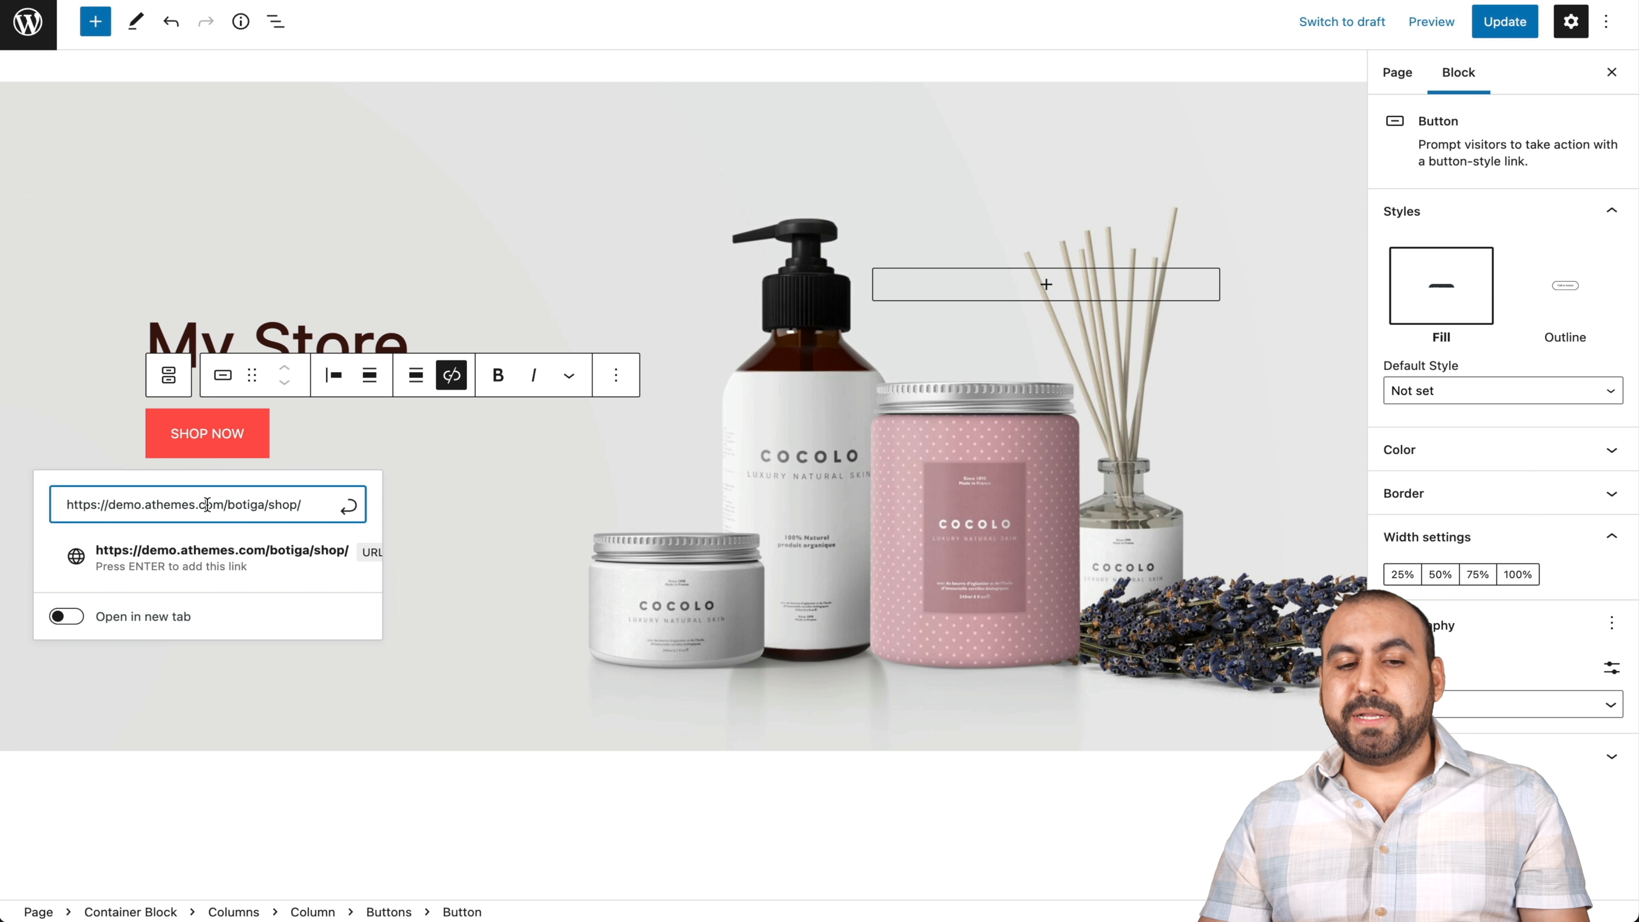
key(Return)
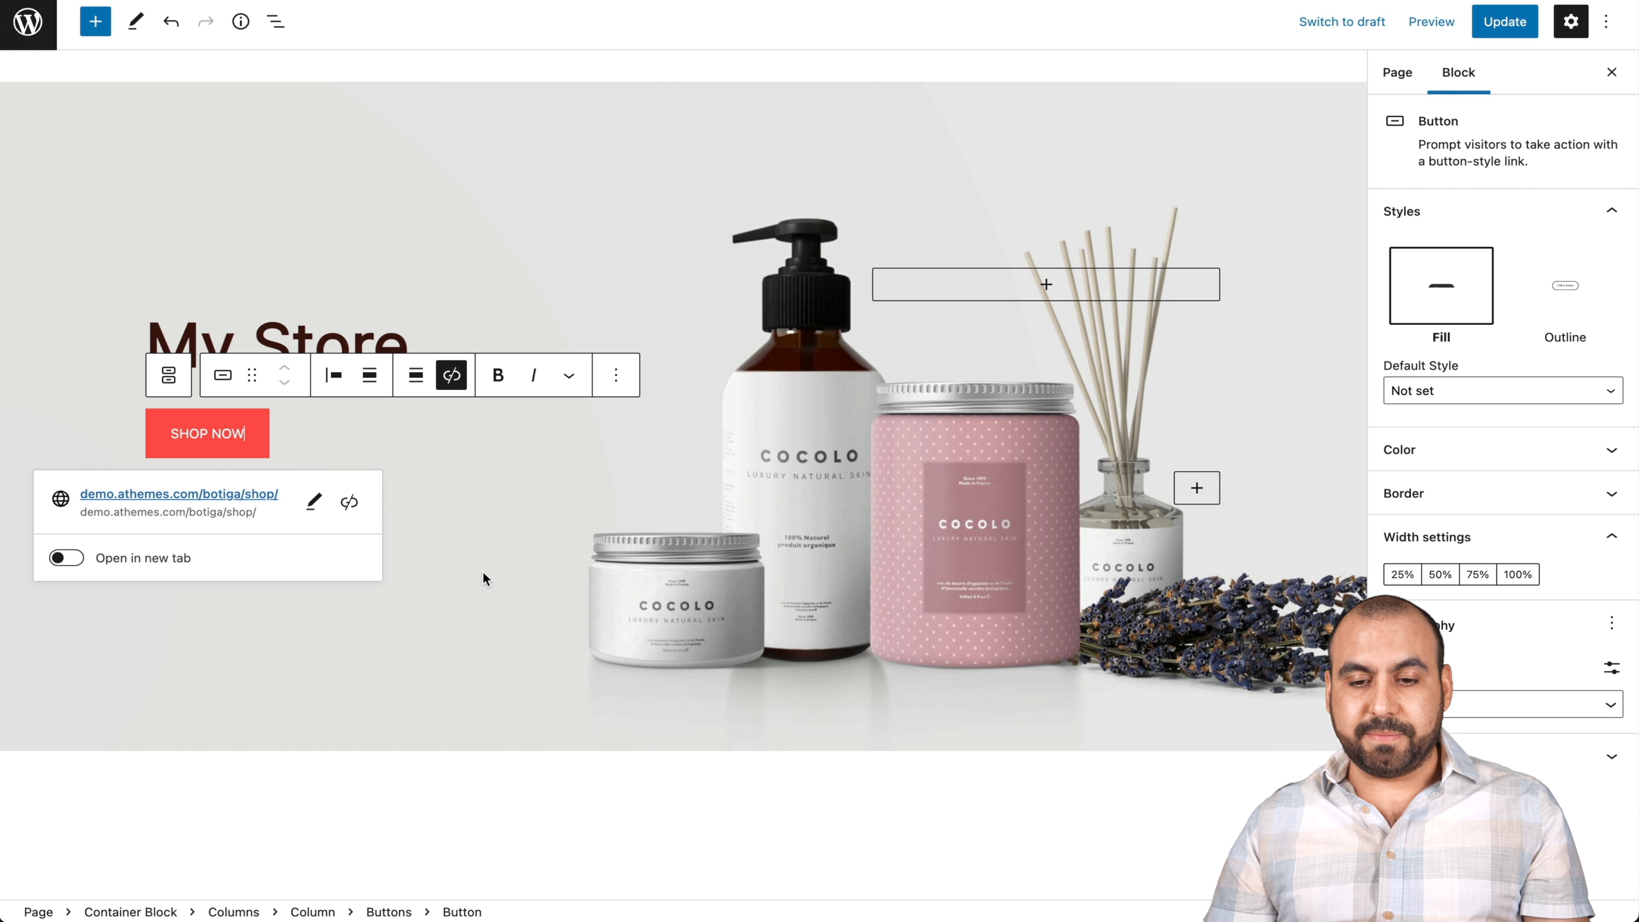
- Select the Newest Products block under Featured Collection and view the block types it can be transformed to
scroll(482, 571, down, 15)
click(498, 376)
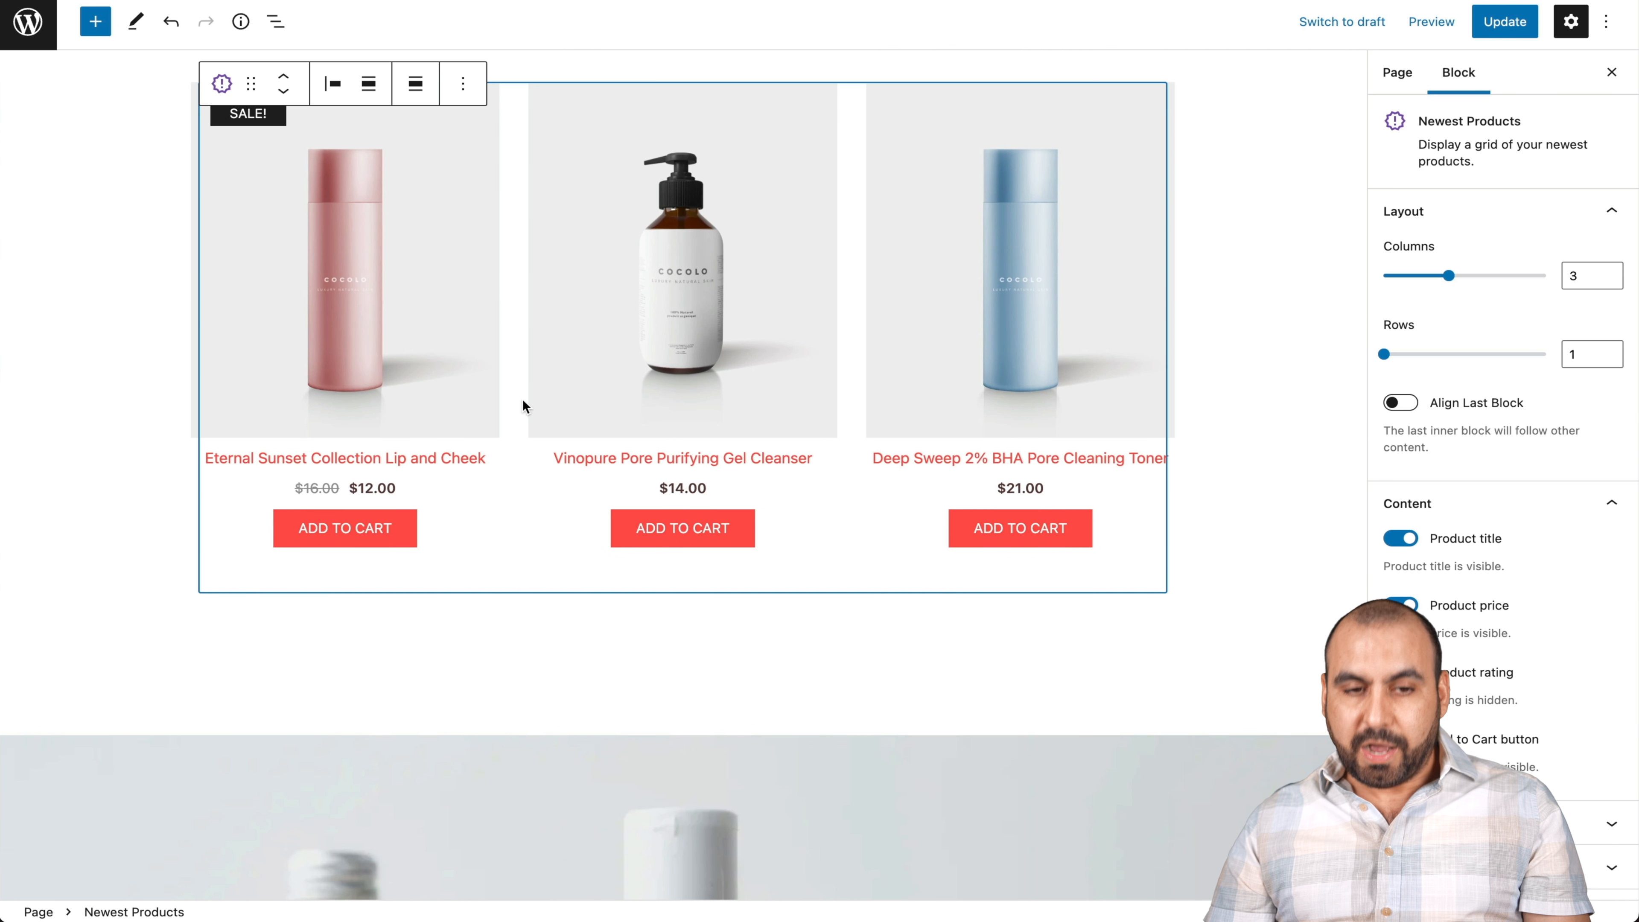
scroll(531, 405, up, 1)
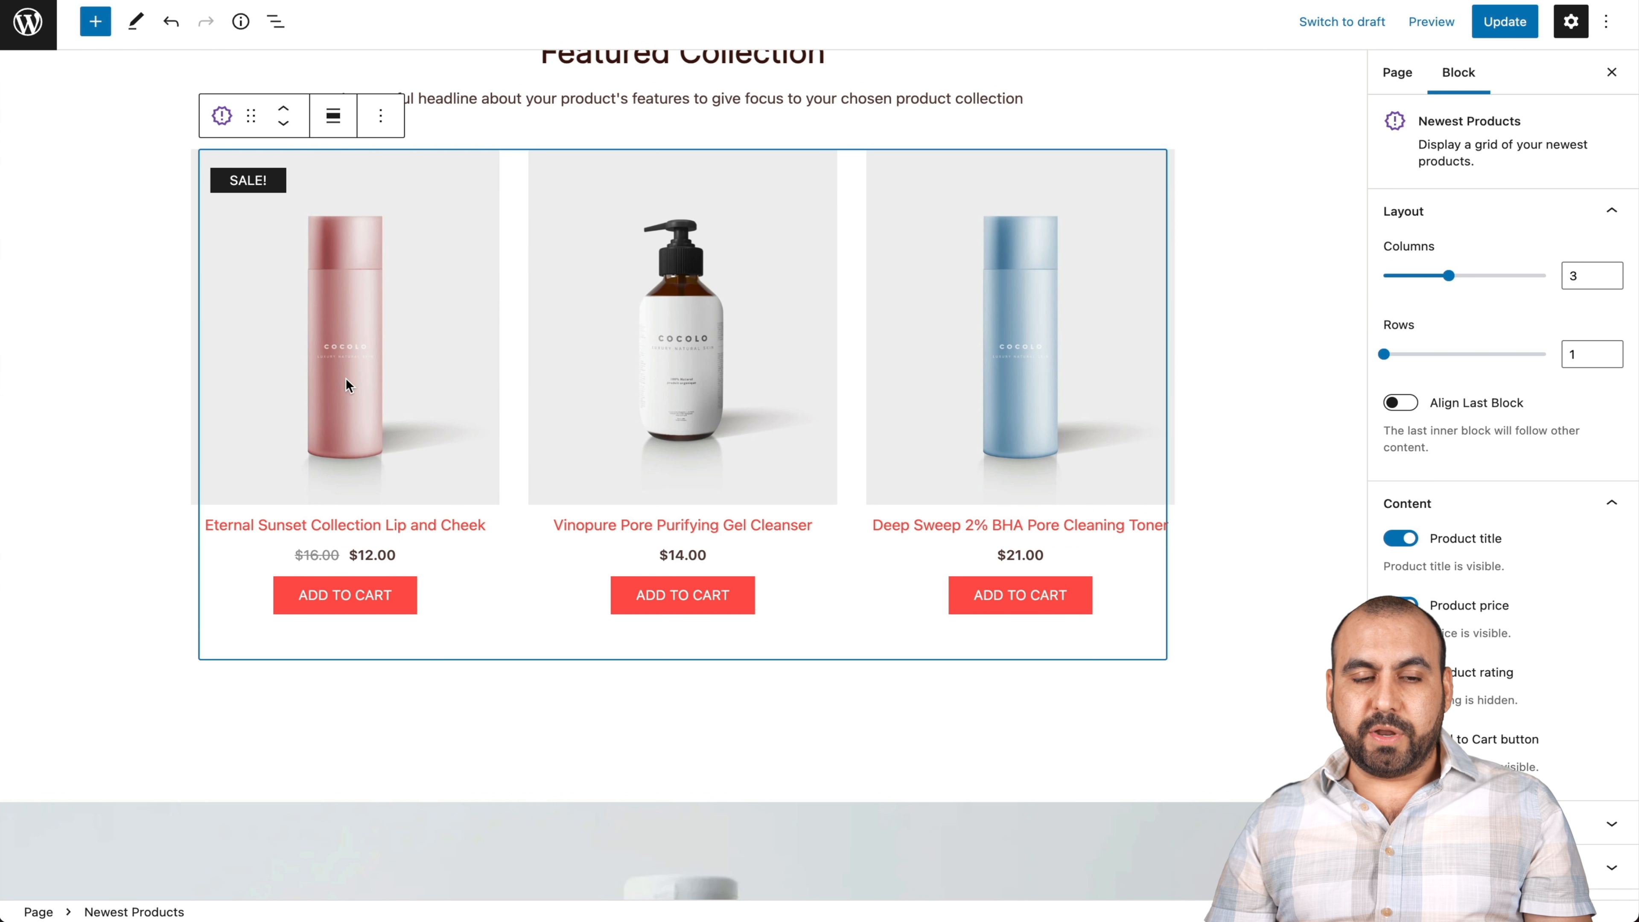
click(226, 116)
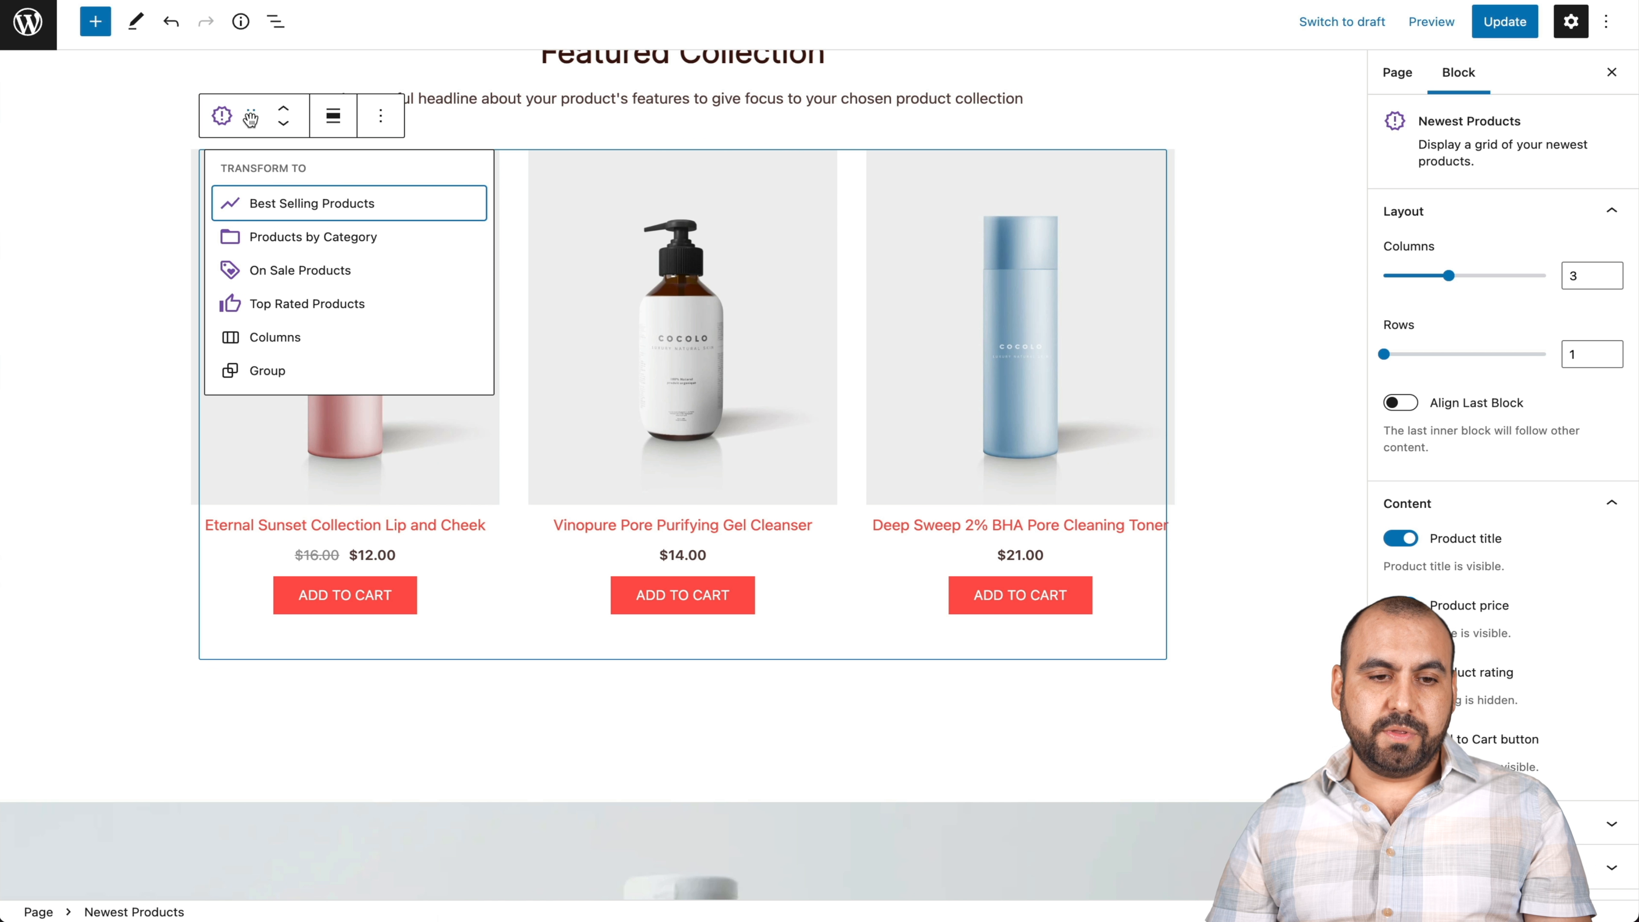
mouse_move(313, 234)
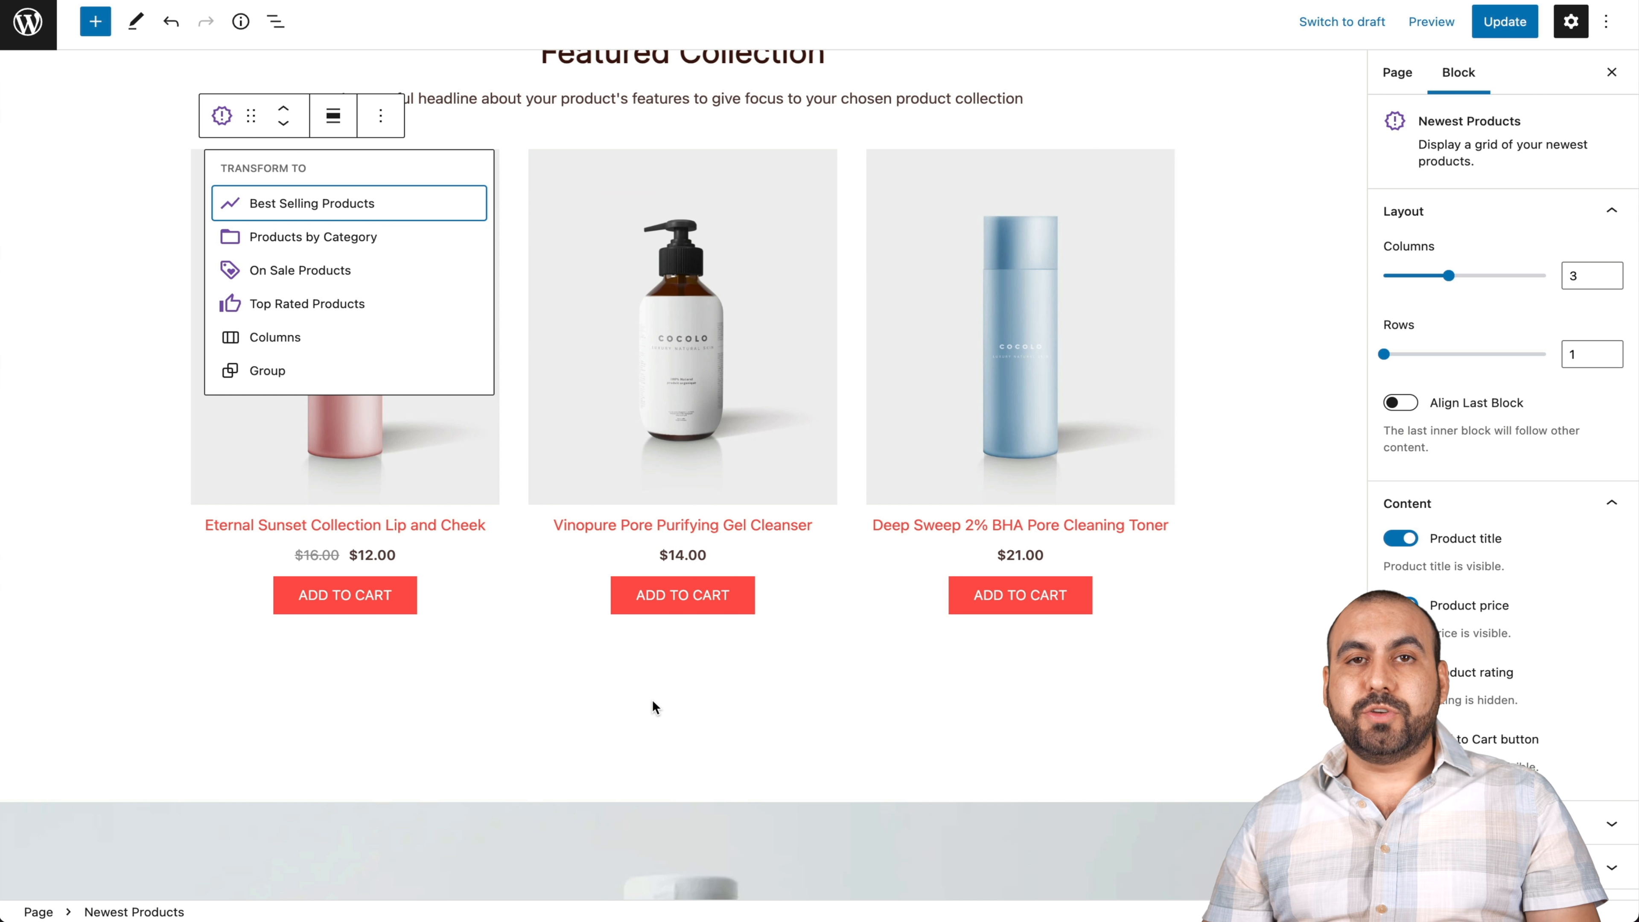
- Inspect the Highlighted Section container and the spacer blocks above and below it, viewing their block settings
scroll(652, 707, down, 6)
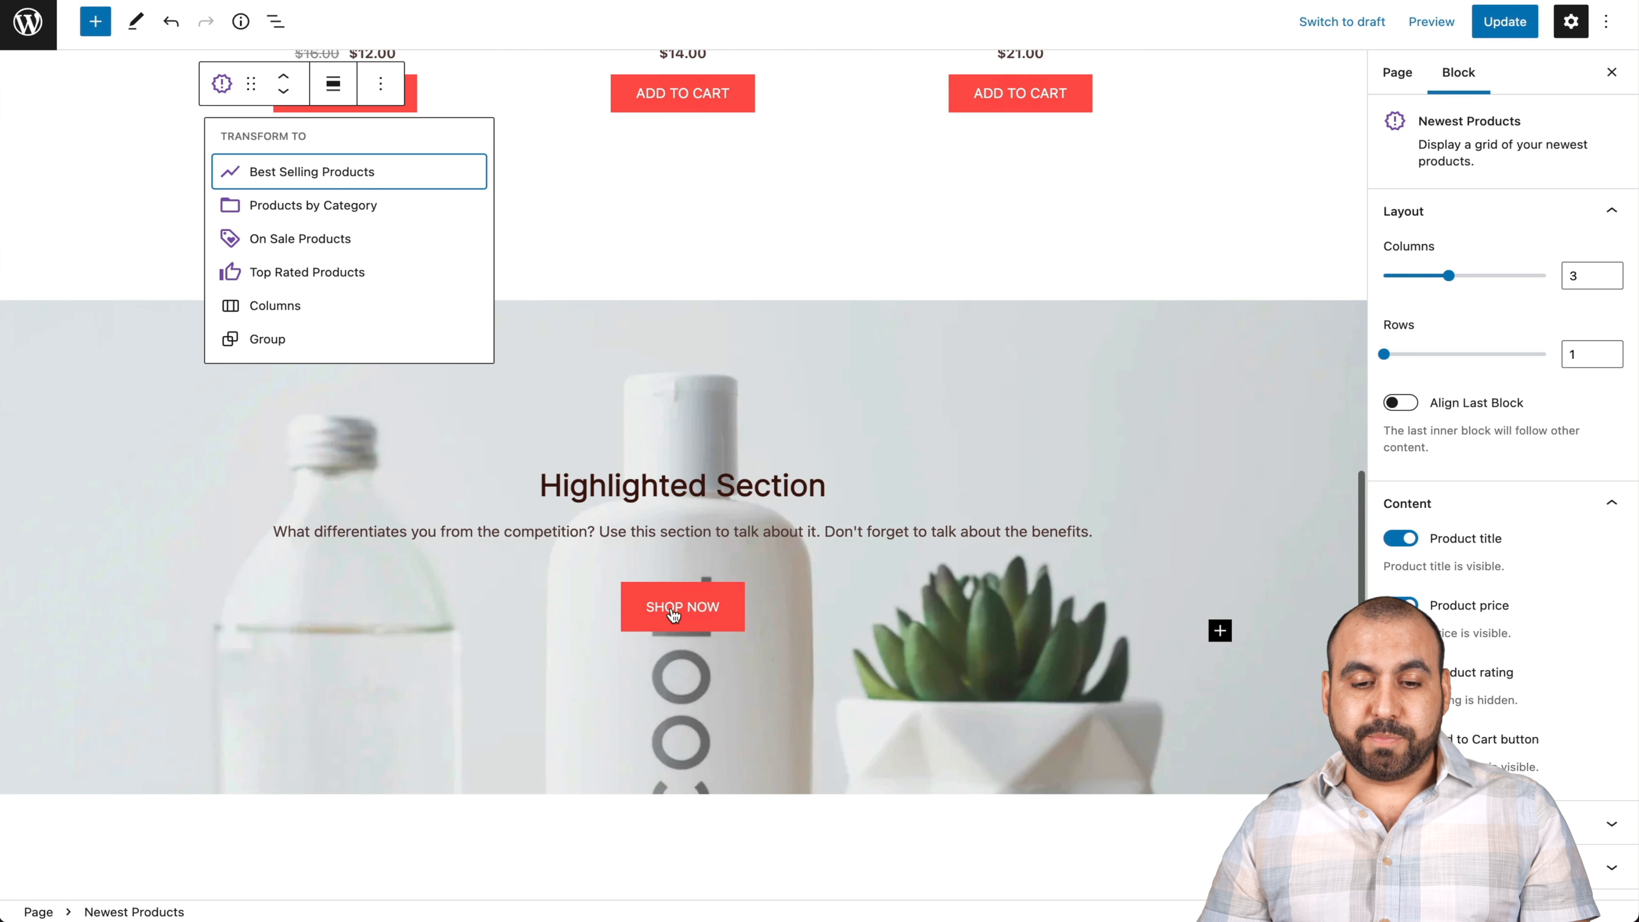
click(682, 606)
click(839, 619)
click(401, 298)
click(349, 276)
click(372, 342)
click(414, 229)
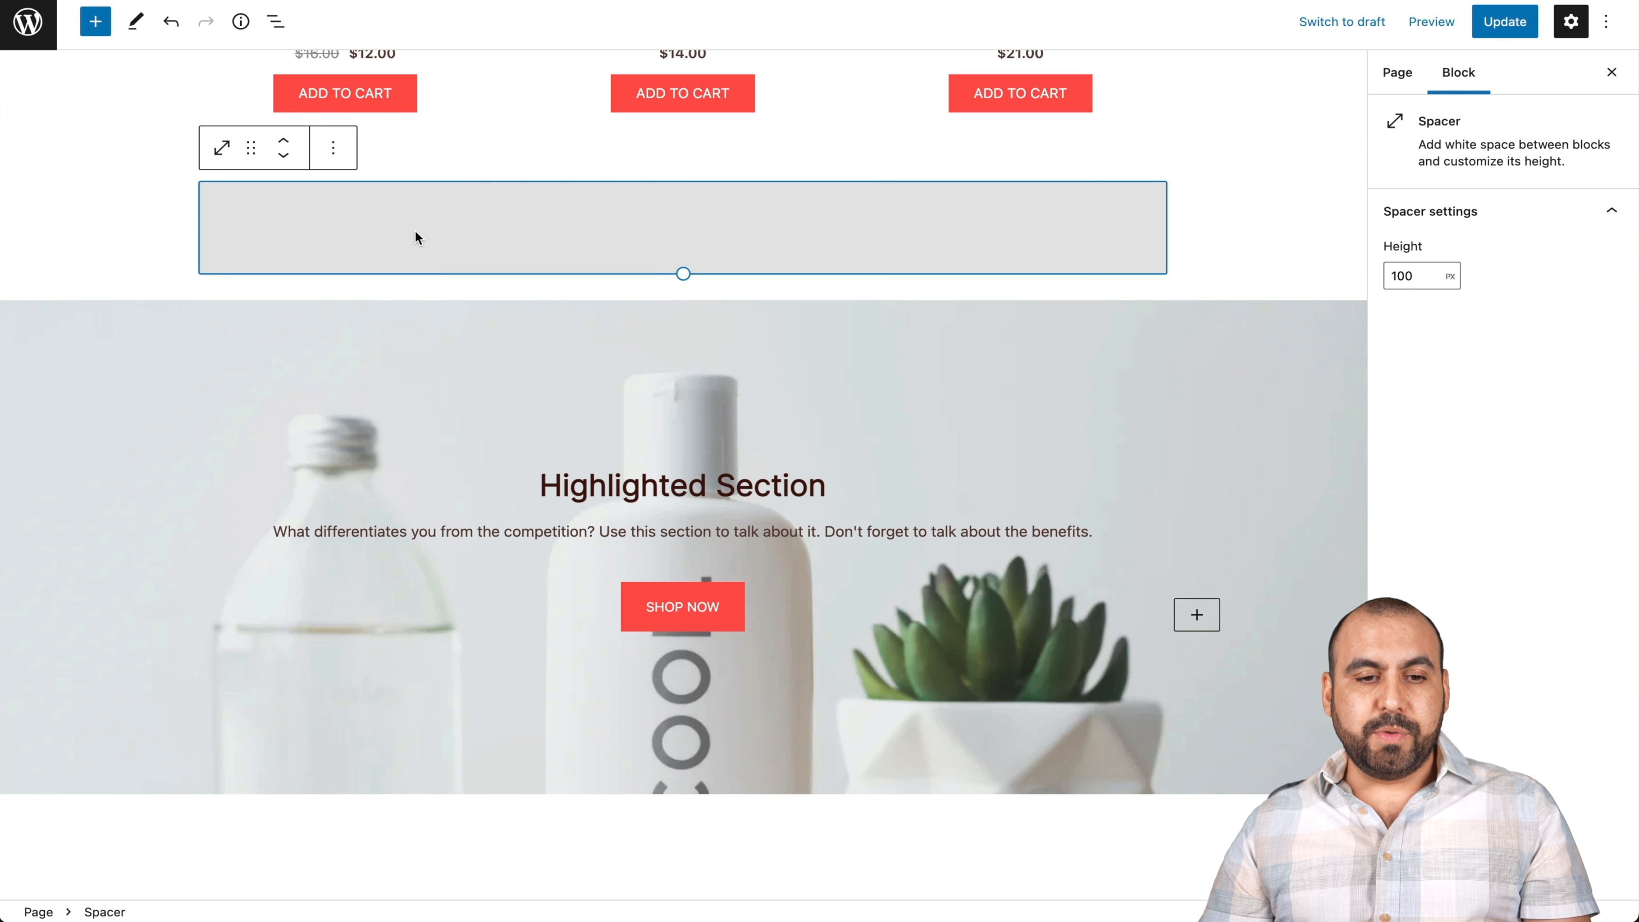
click(427, 408)
scroll(464, 646, down, 10)
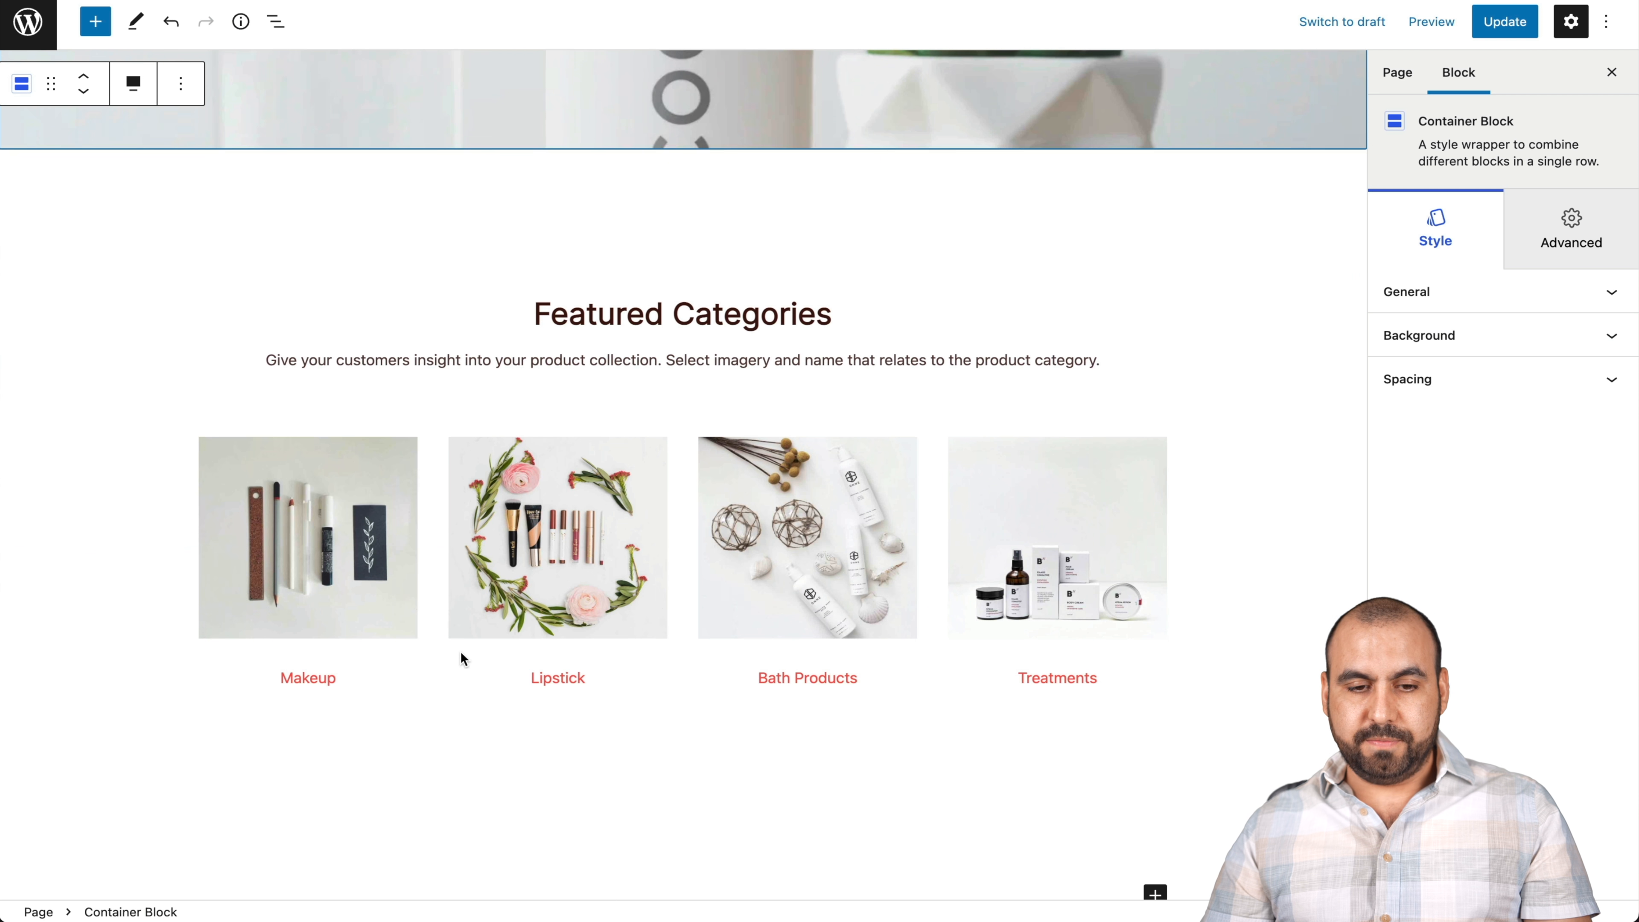
click(736, 200)
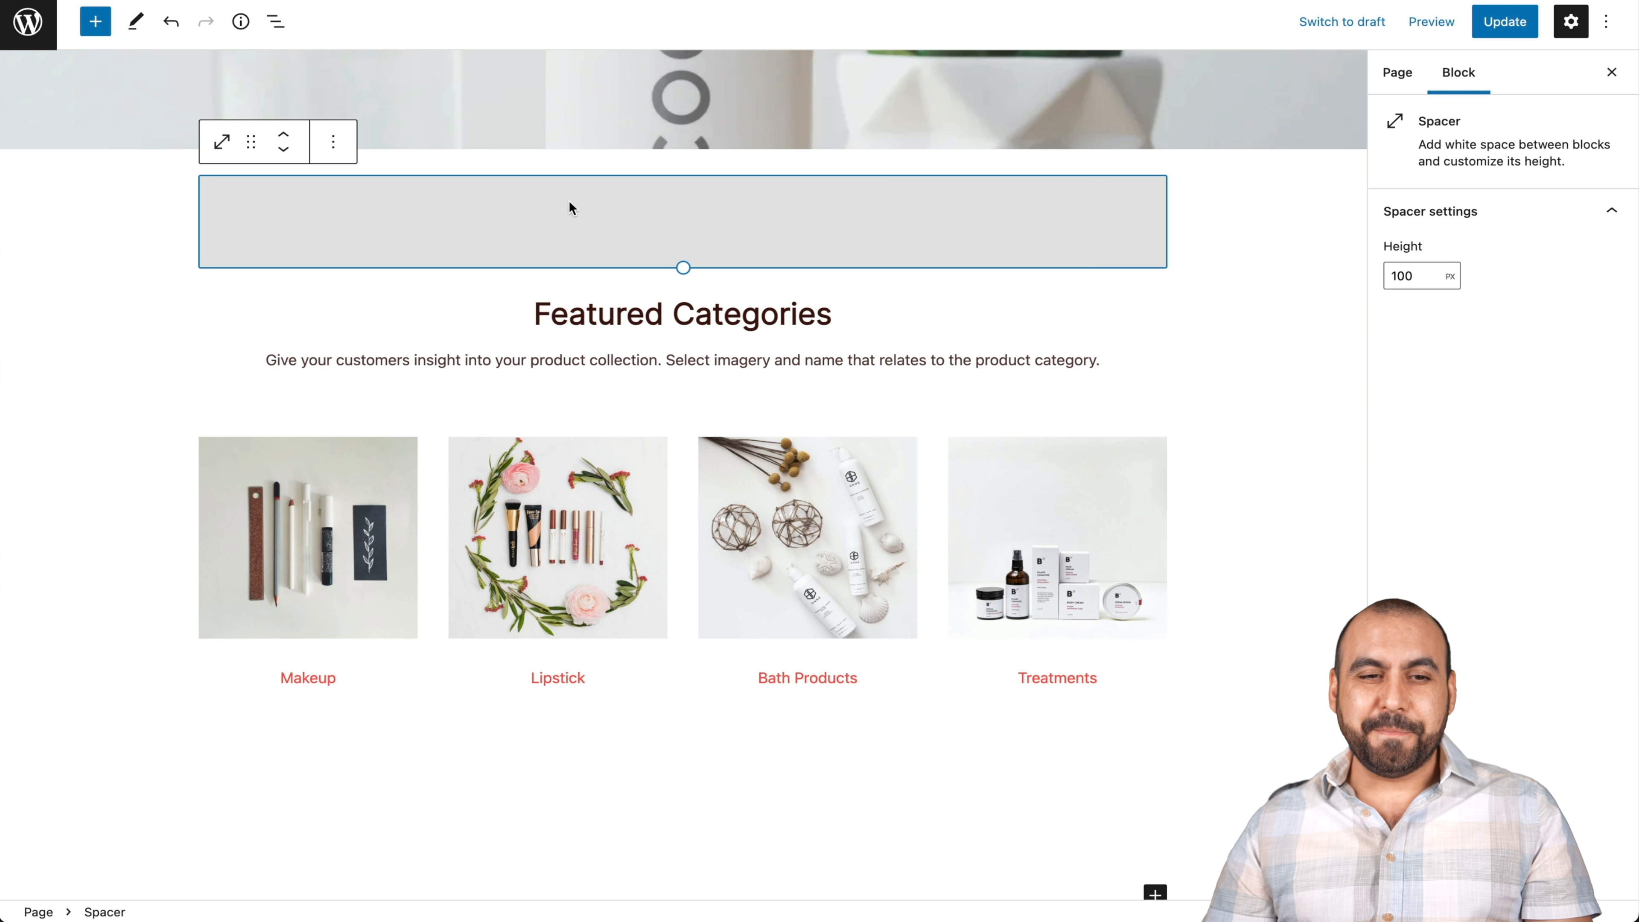
- Browse the full block library from text blocks to the WooCommerce blocks, then close it without adding a block
scroll(569, 205, down, 1)
click(1155, 838)
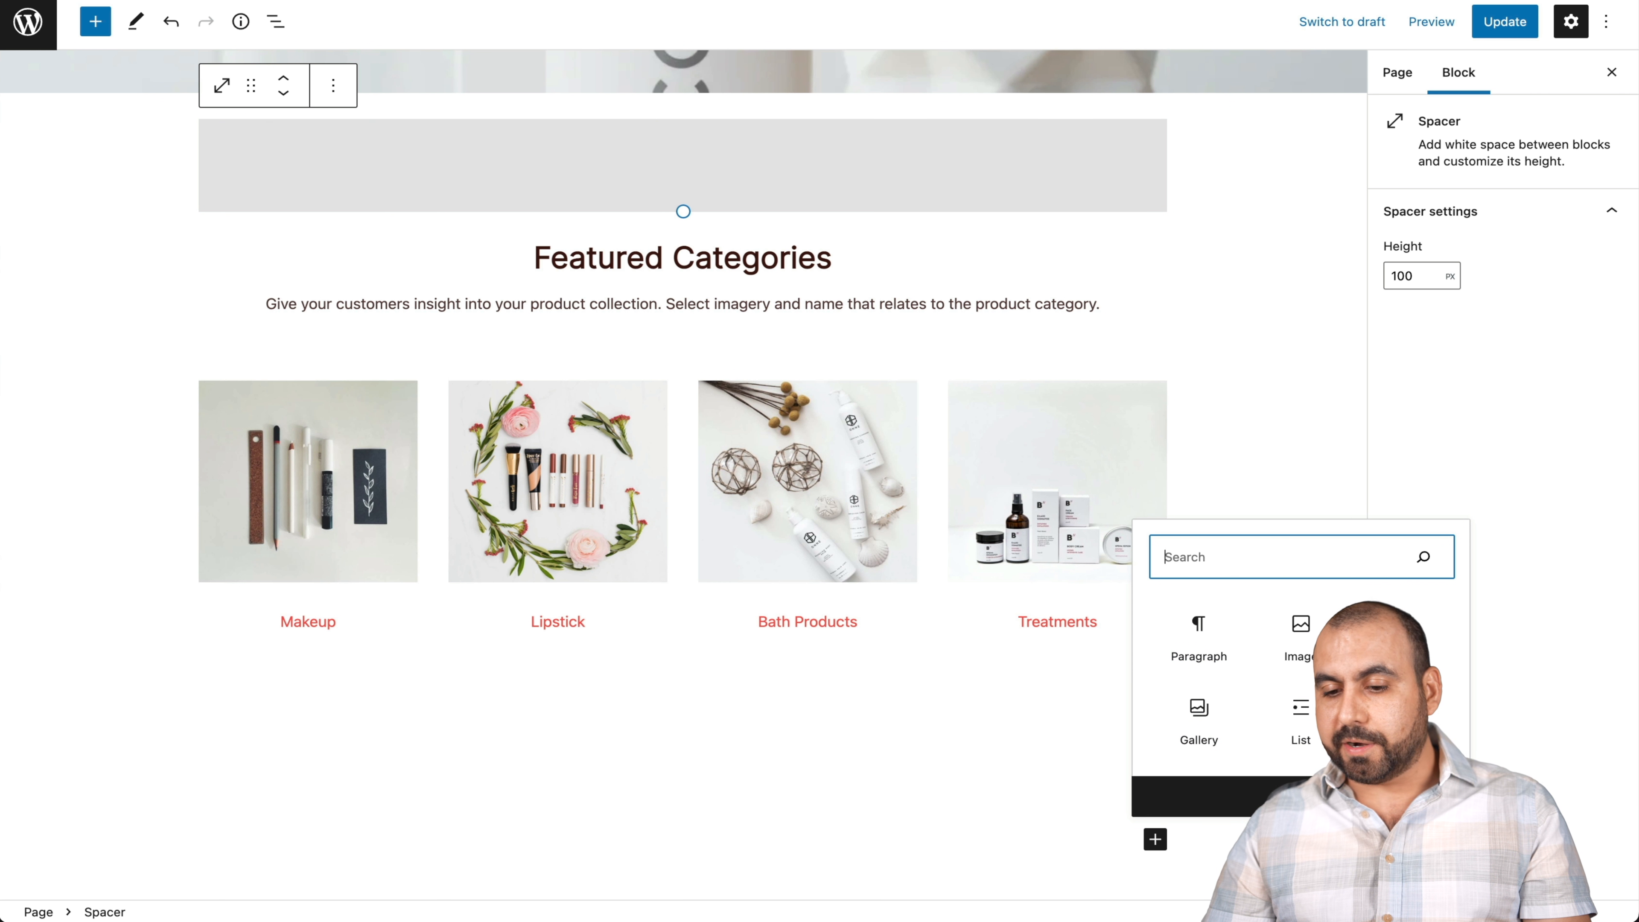
click(1258, 796)
scroll(224, 545, down, 15)
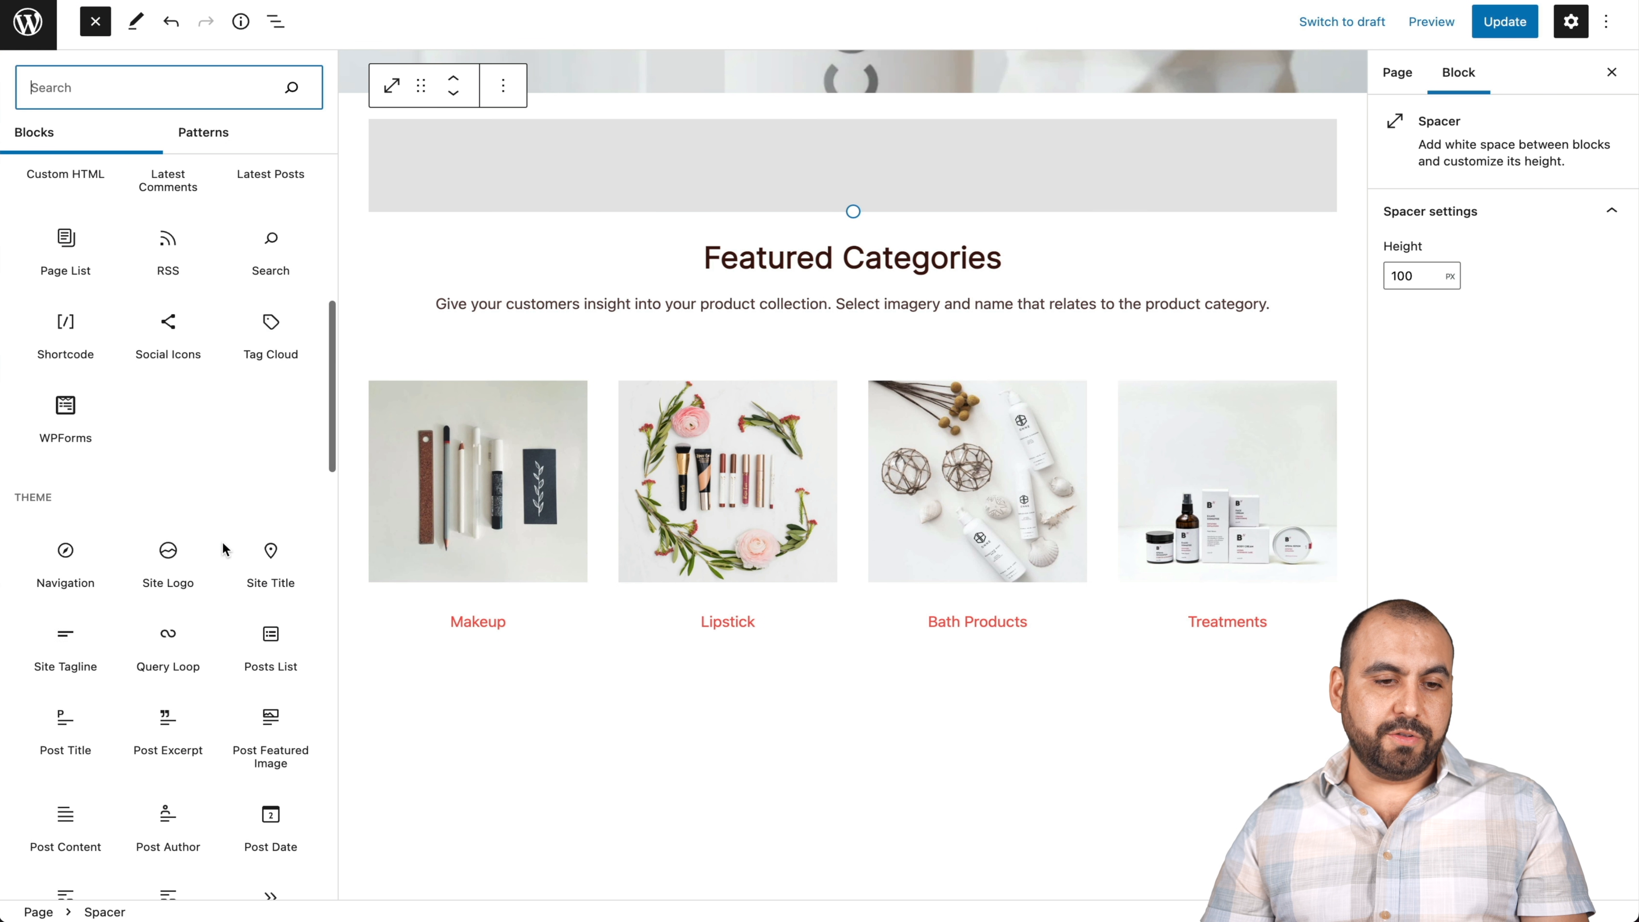
scroll(224, 549, down, 10)
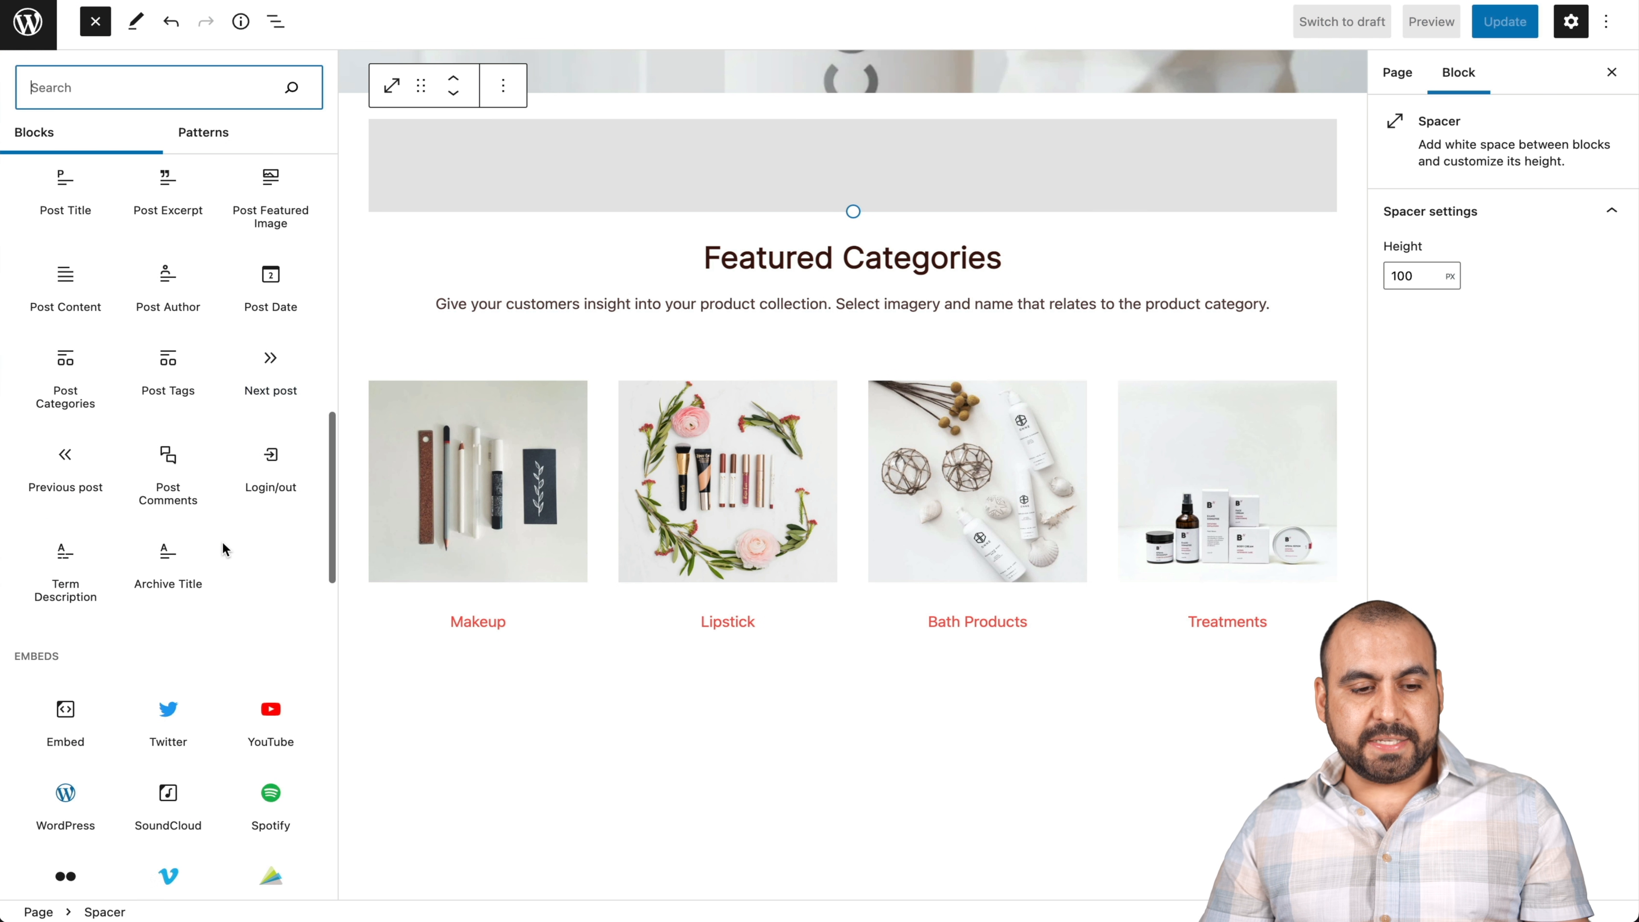
scroll(224, 549, down, 10)
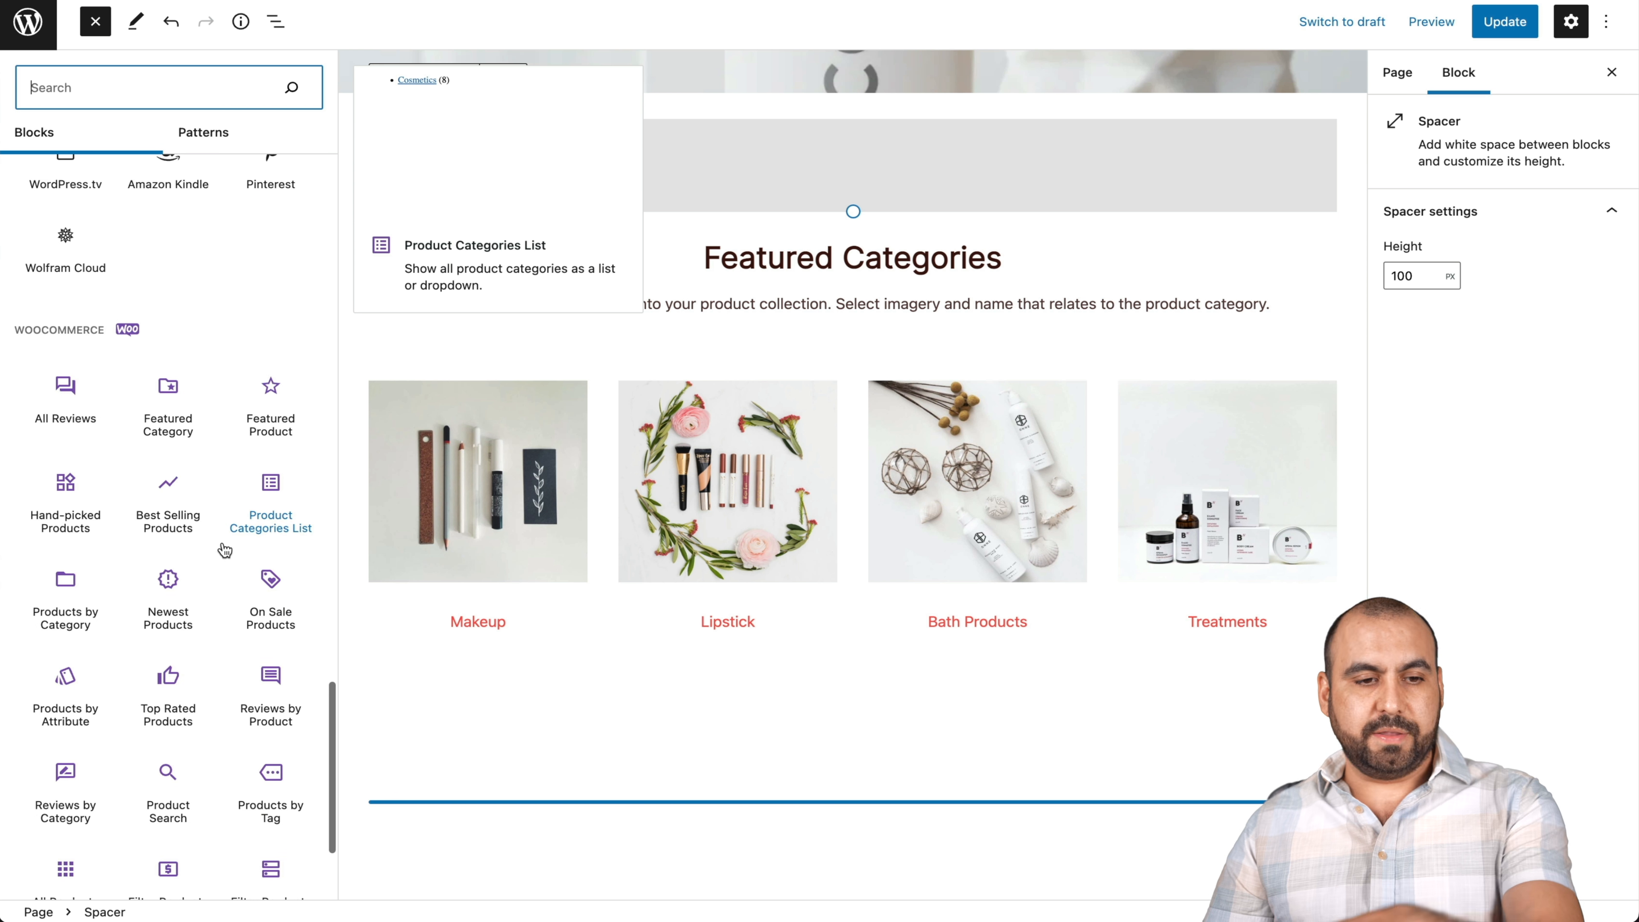
scroll(224, 550, down, 5)
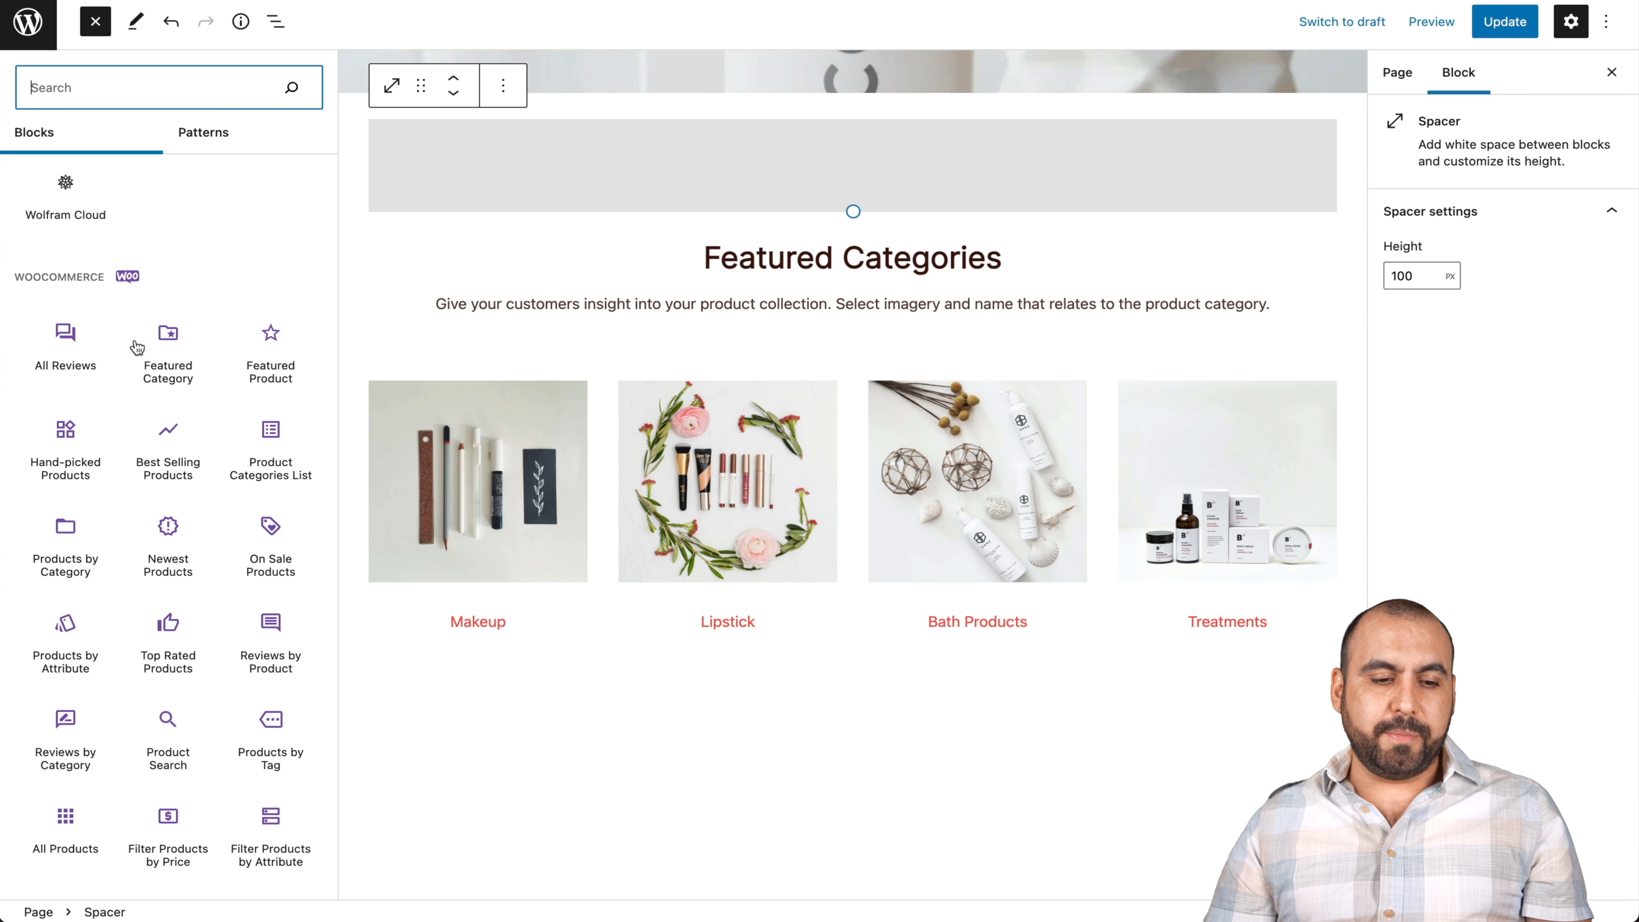
scroll(221, 491, up, 20)
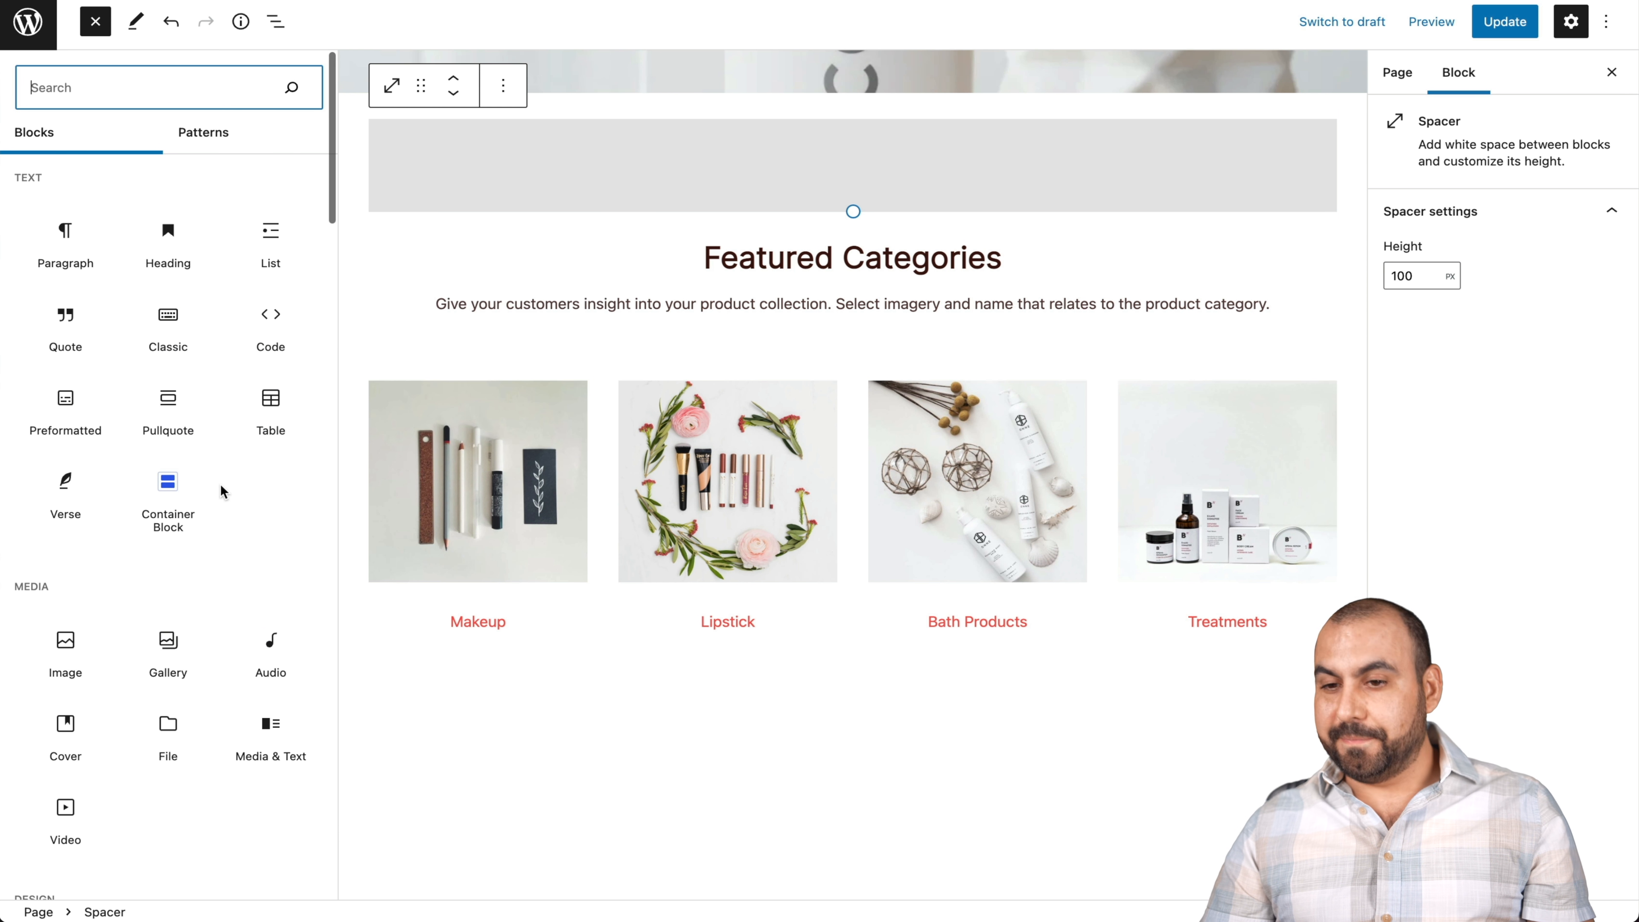
key(Escape)
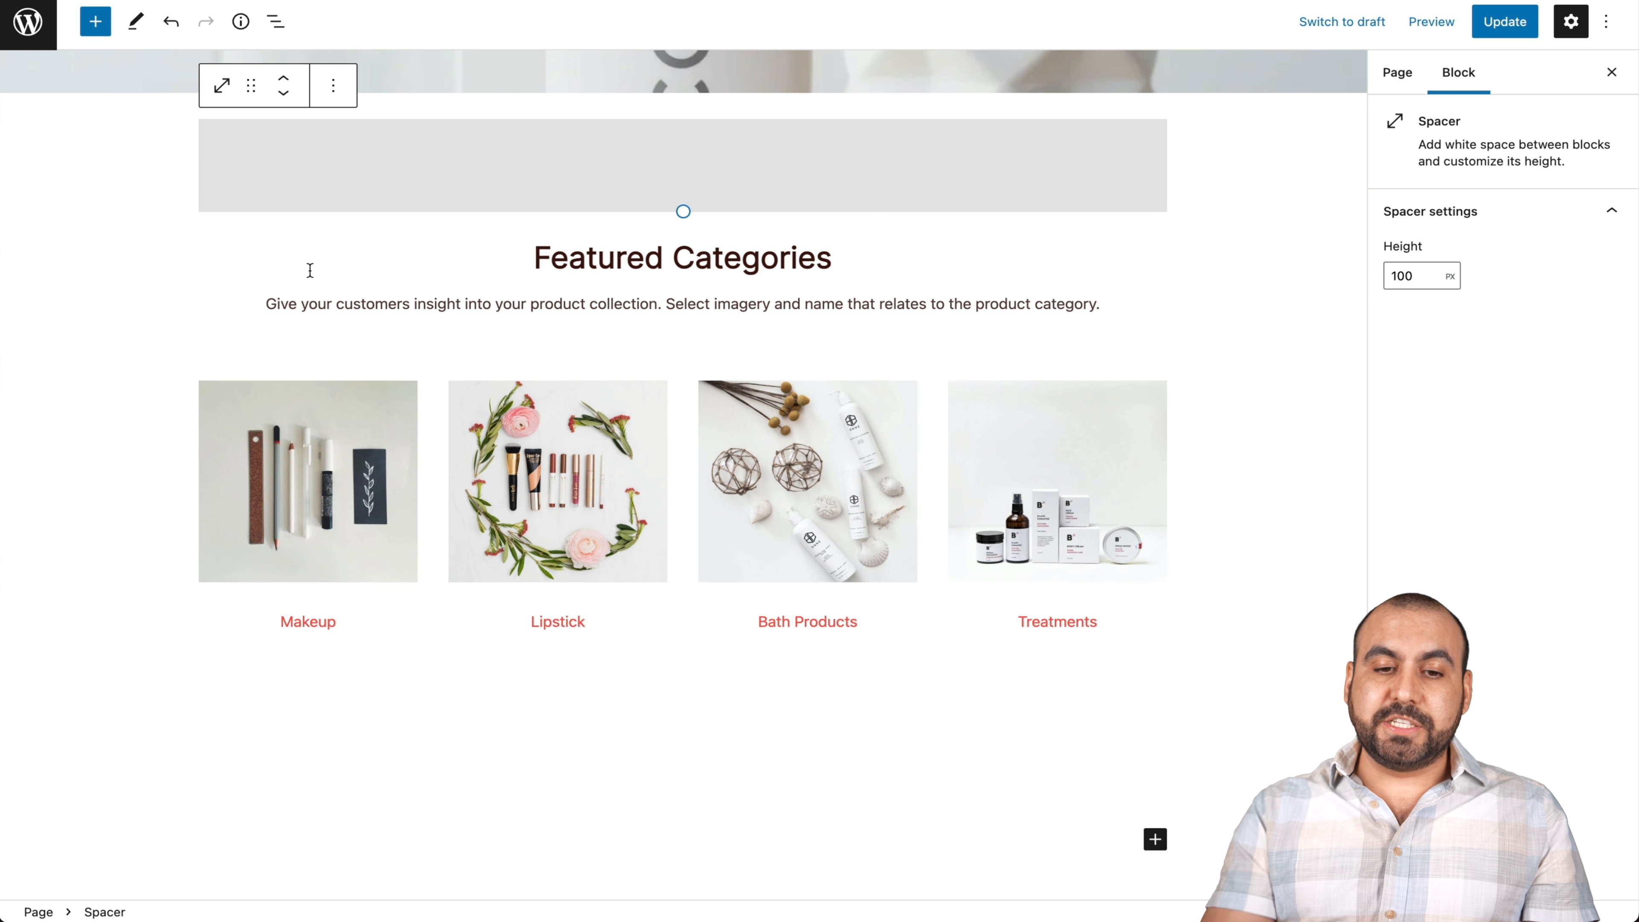
- Leave the Home page editor without saving its changes and open the site's navigation menu management
scroll(309, 269, up, 15)
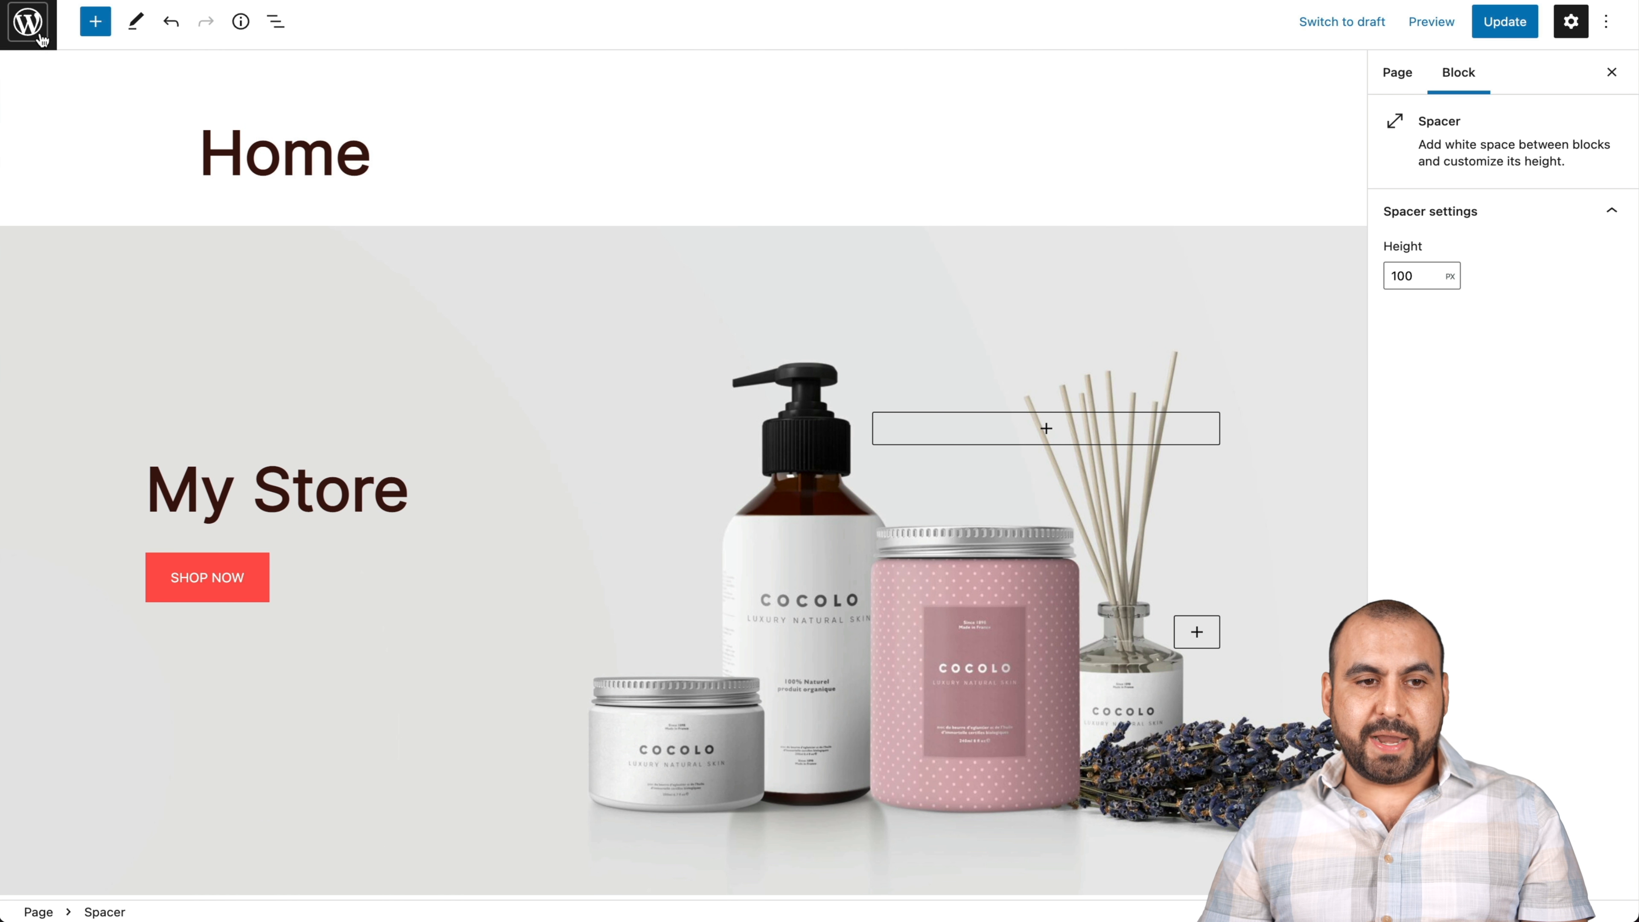
click(39, 44)
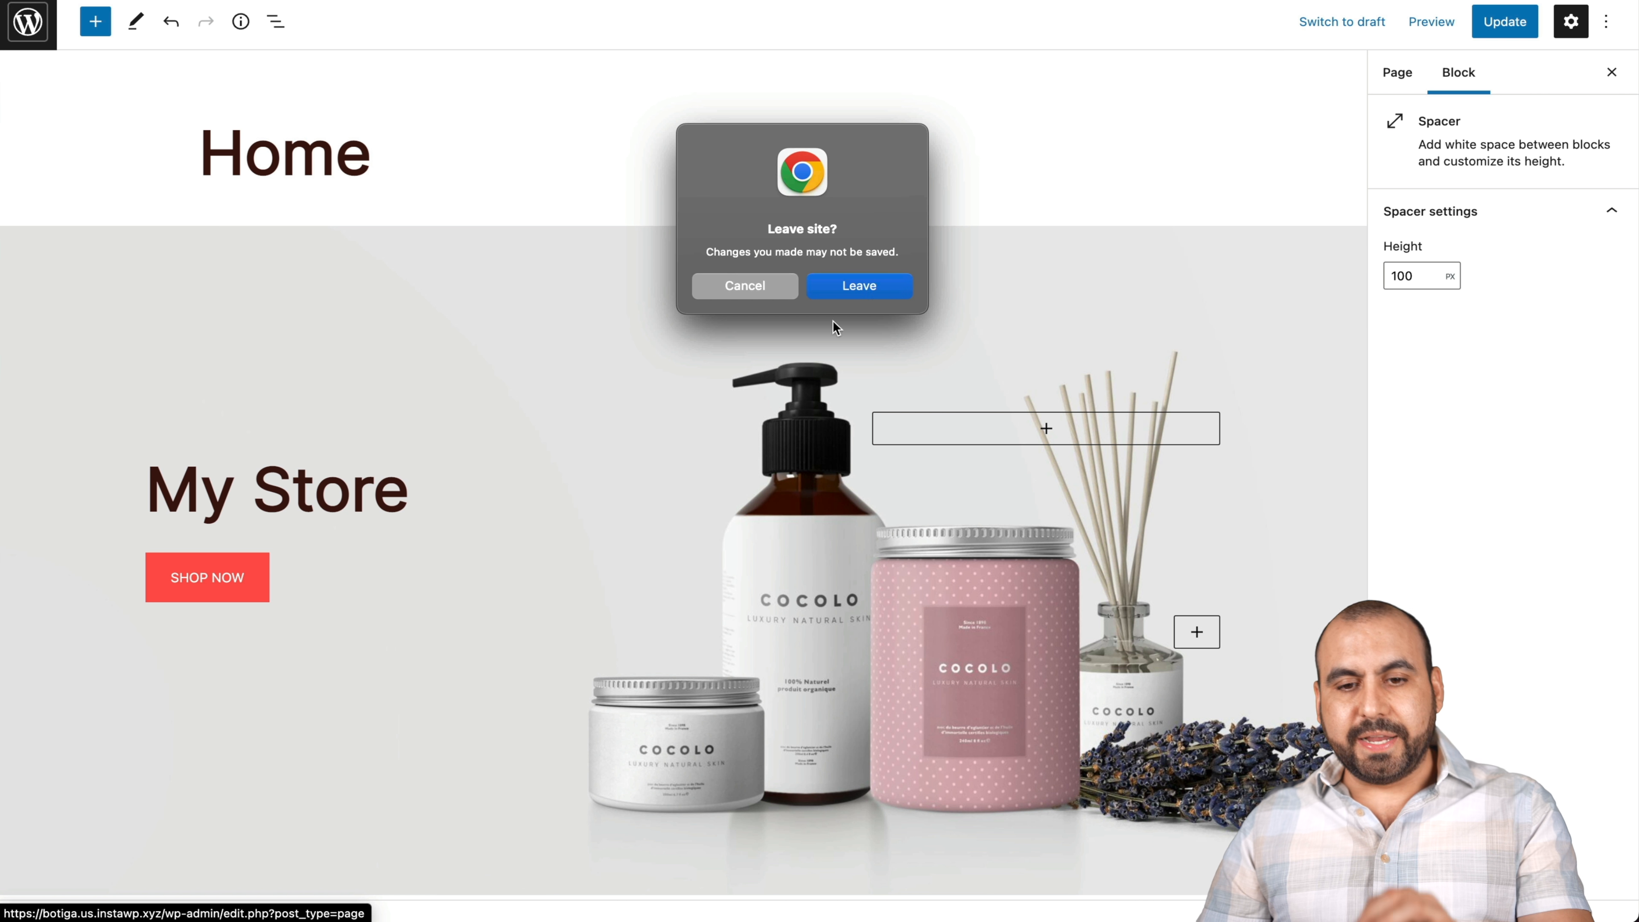
click(869, 291)
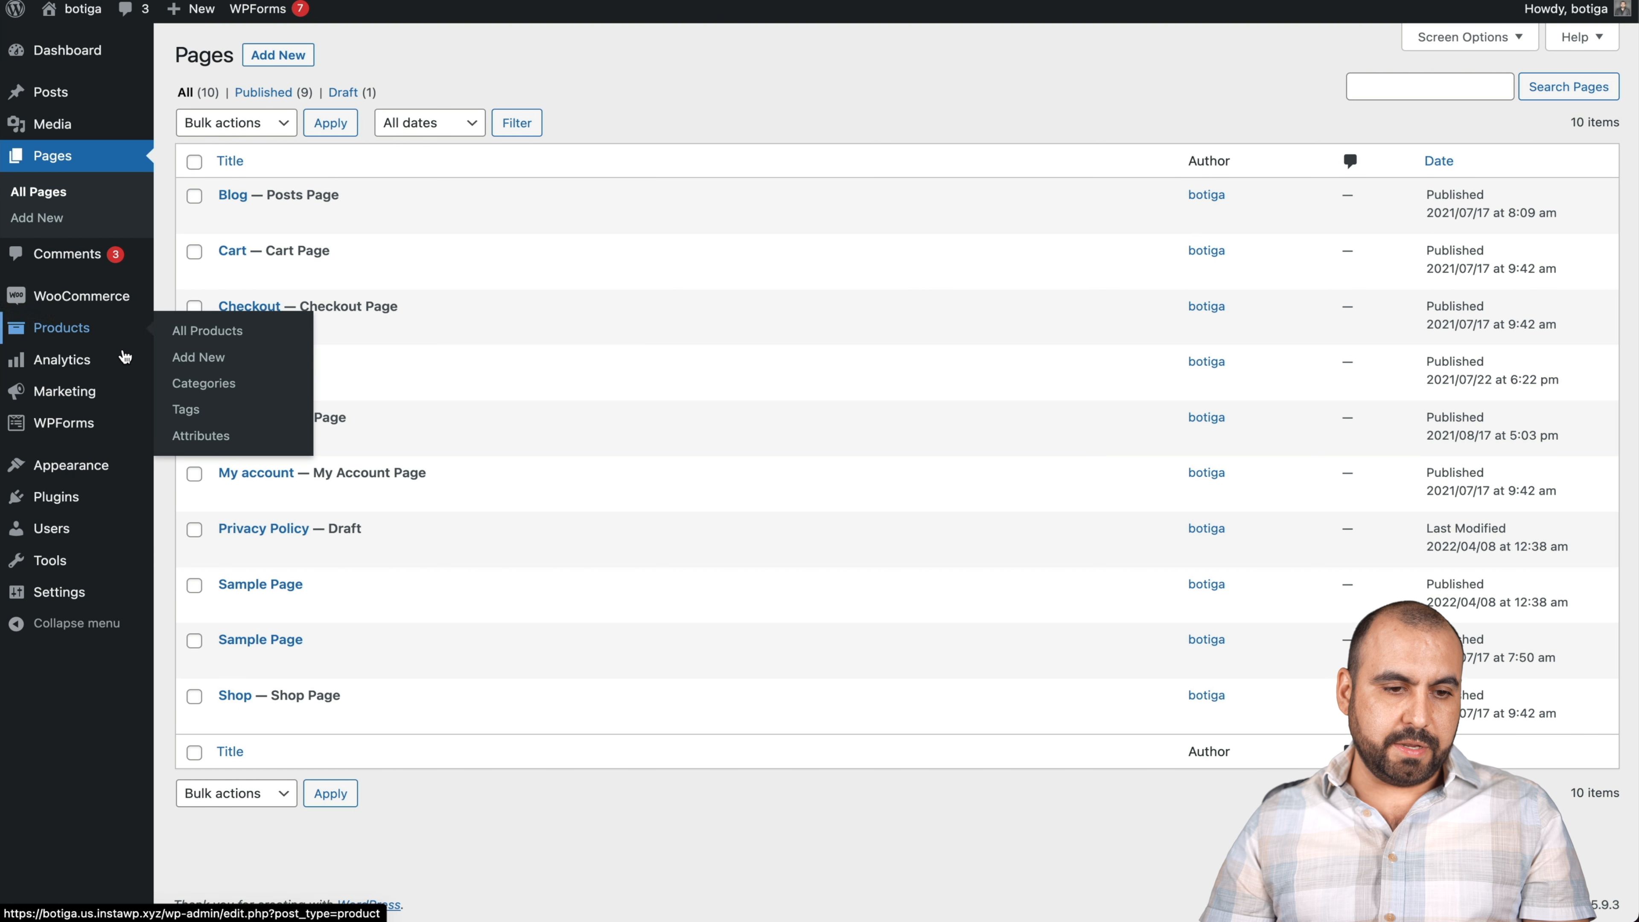
mouse_move(102, 466)
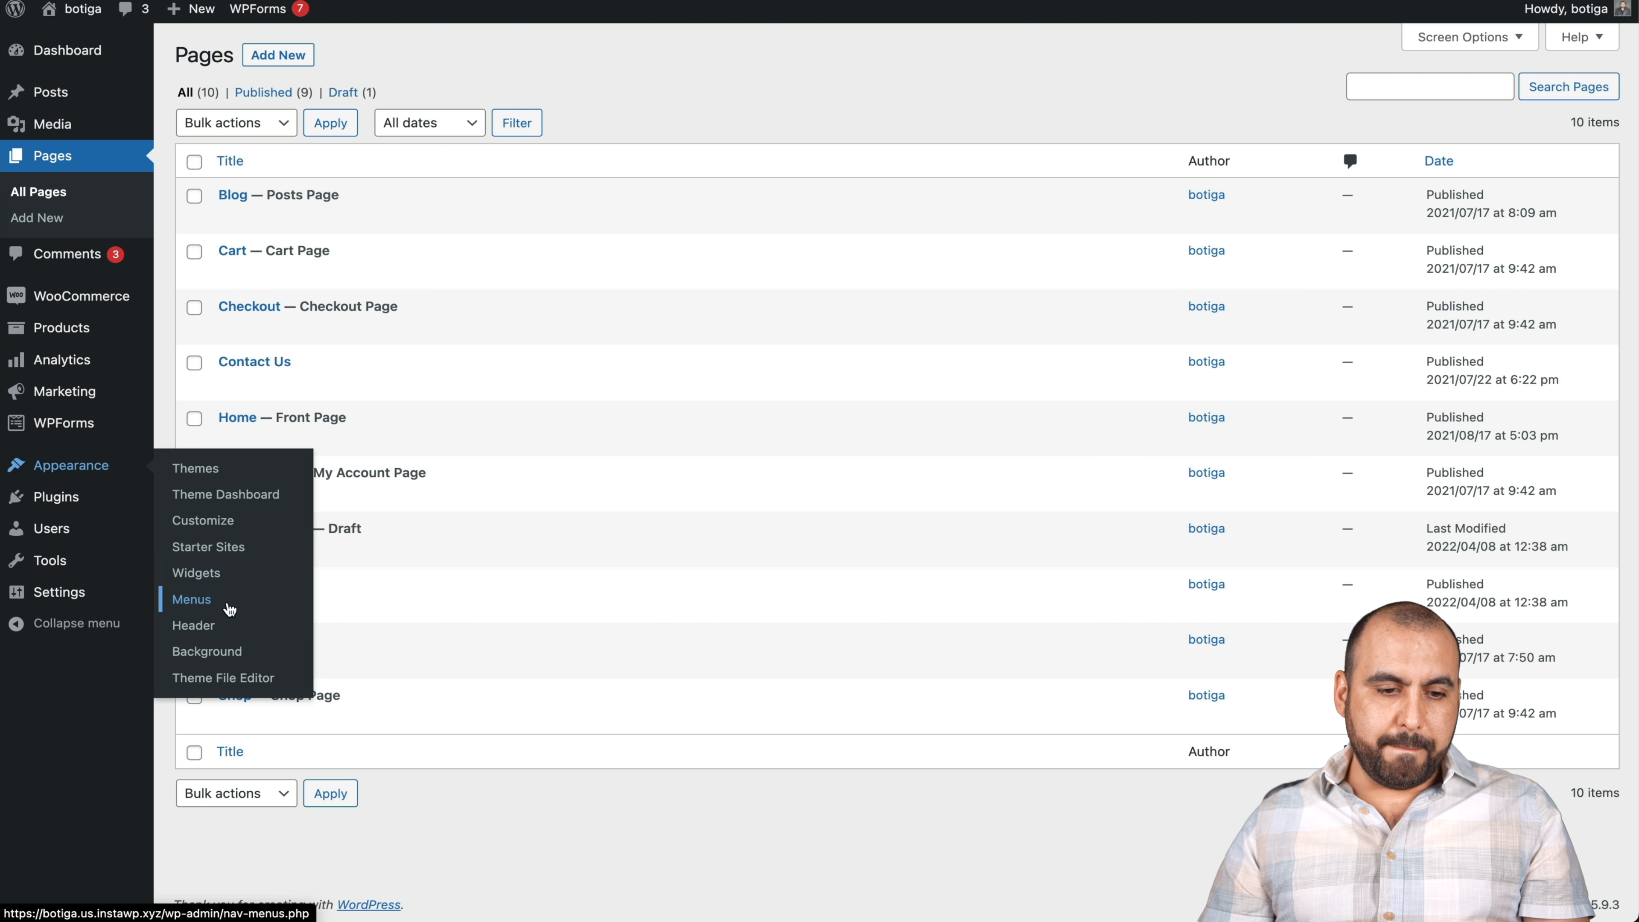
click(207, 600)
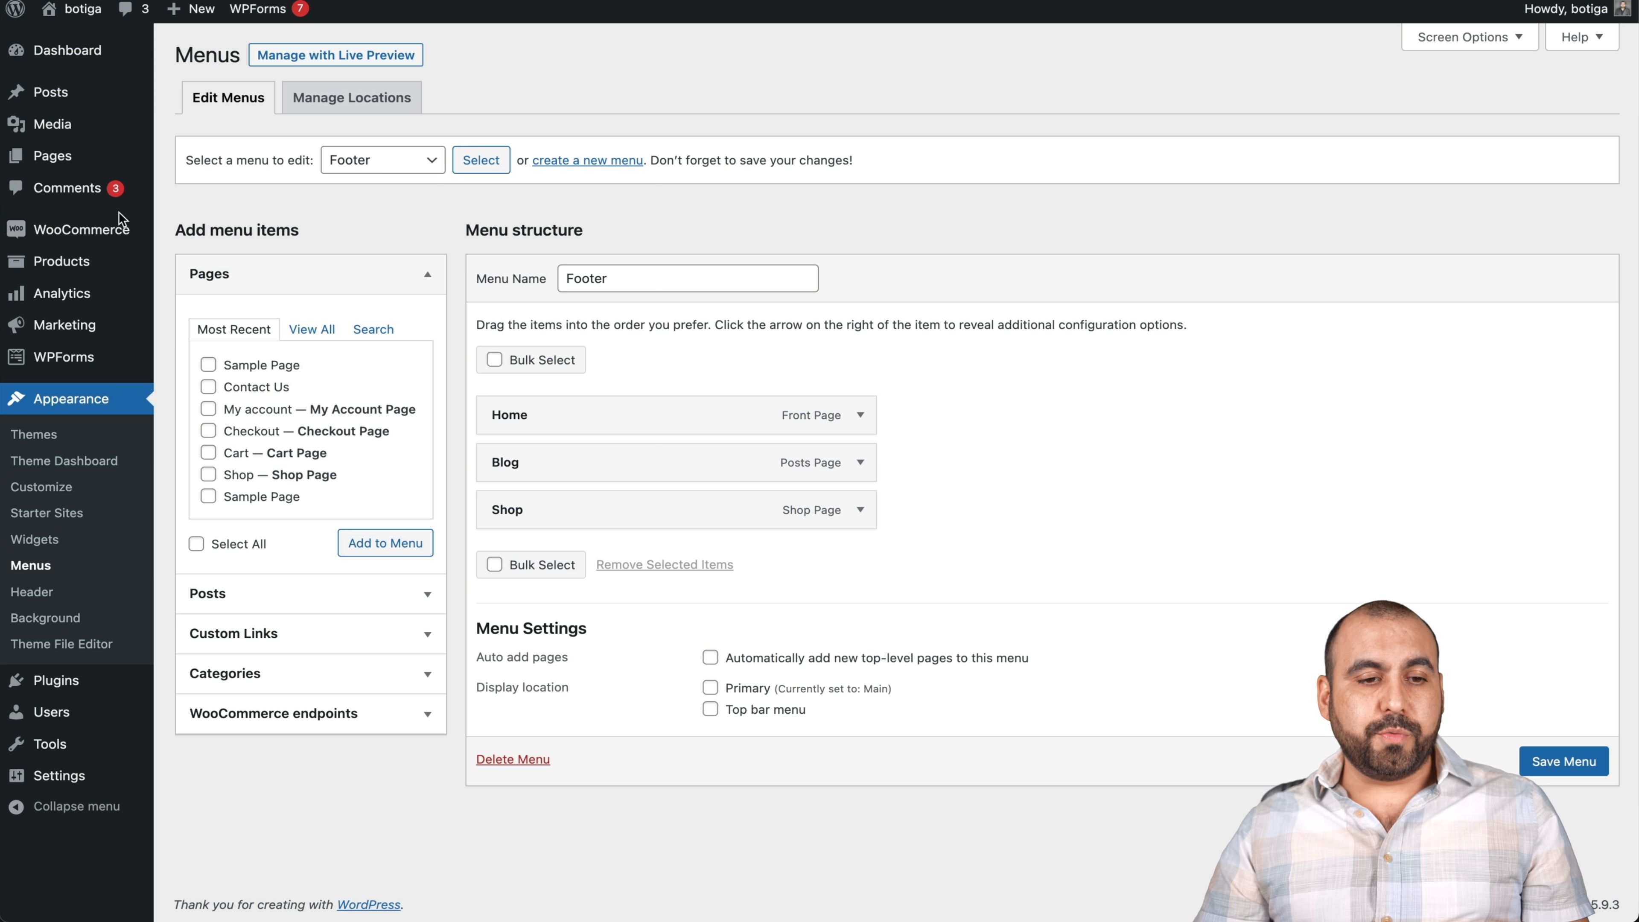
- Open the WooCommerce home page, dismiss its welcome message and view the store's product list
mouse_move(113, 231)
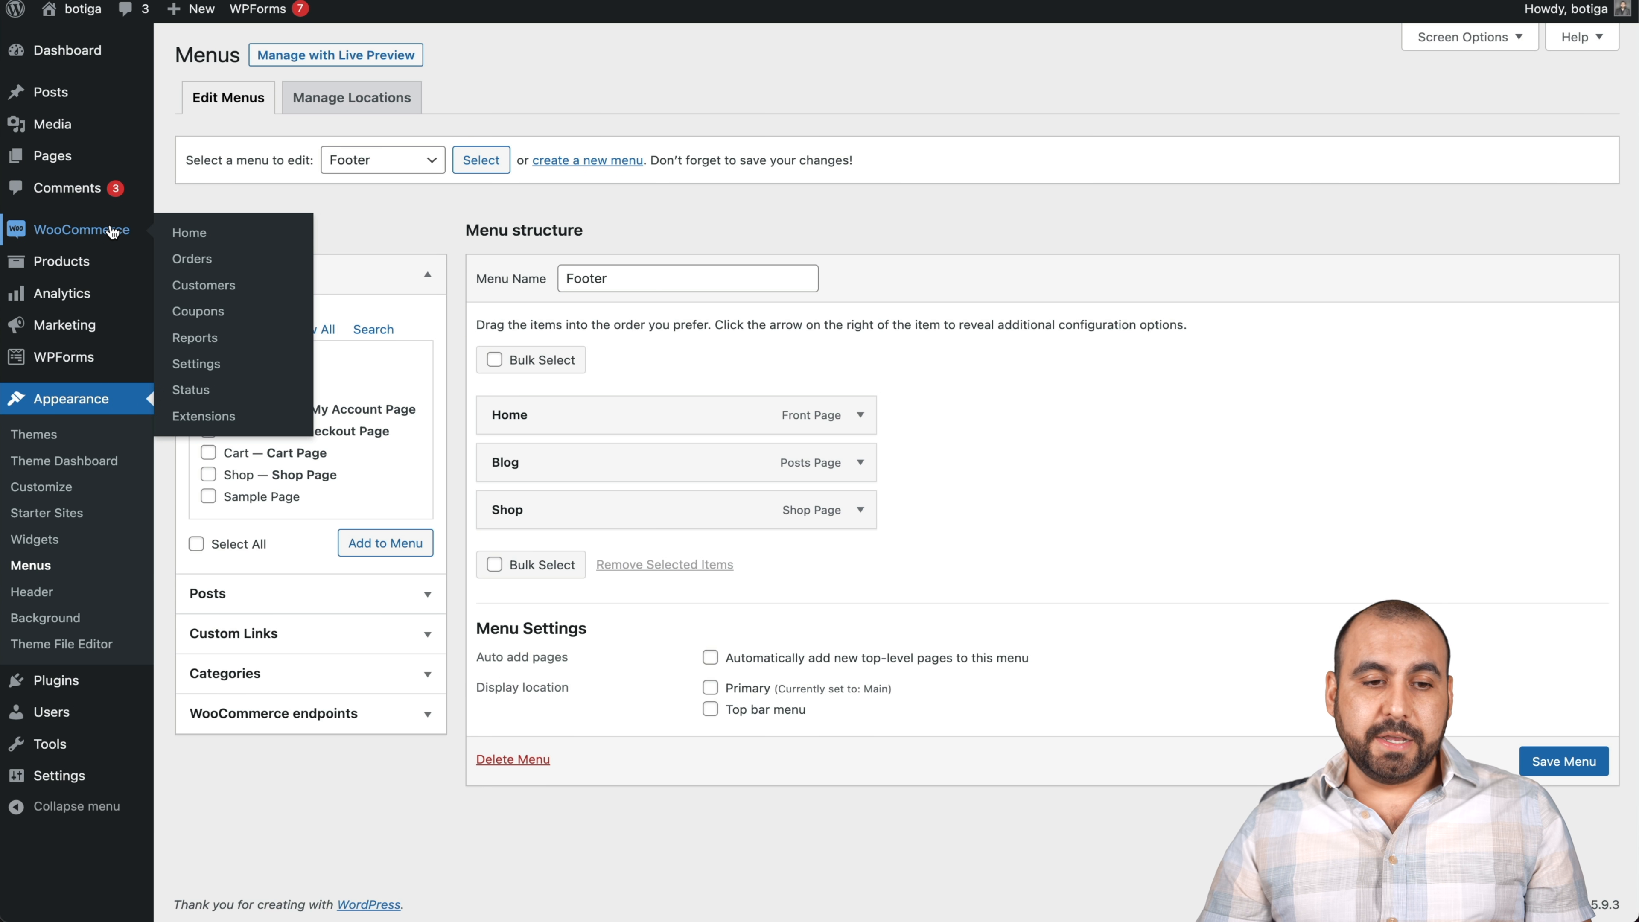
click(108, 231)
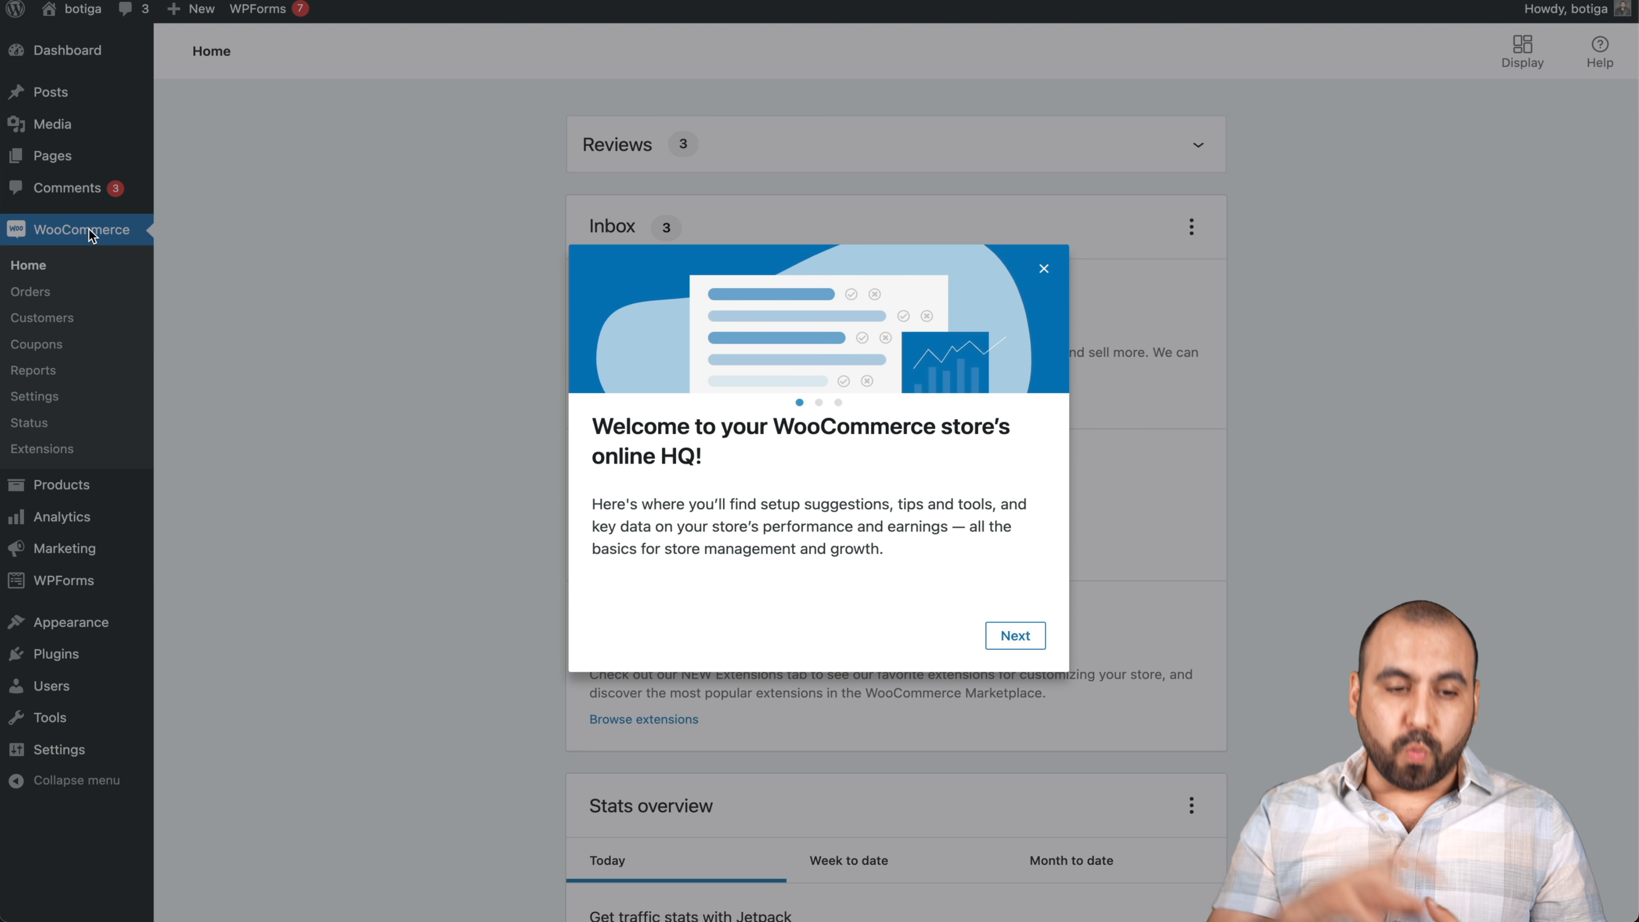
click(296, 394)
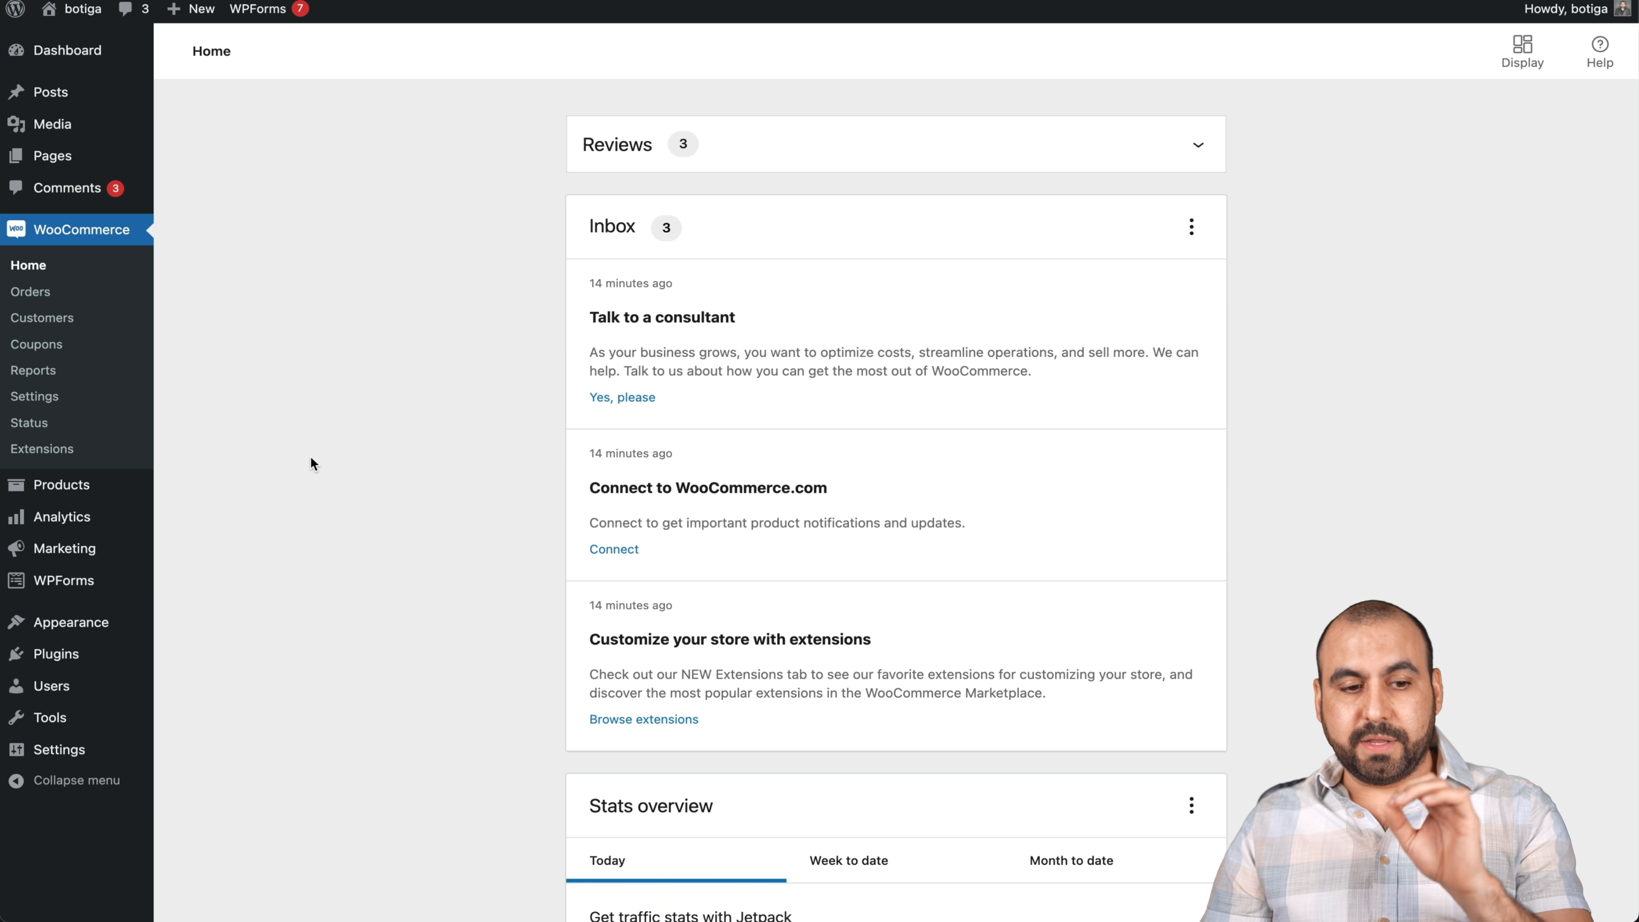
click(76, 487)
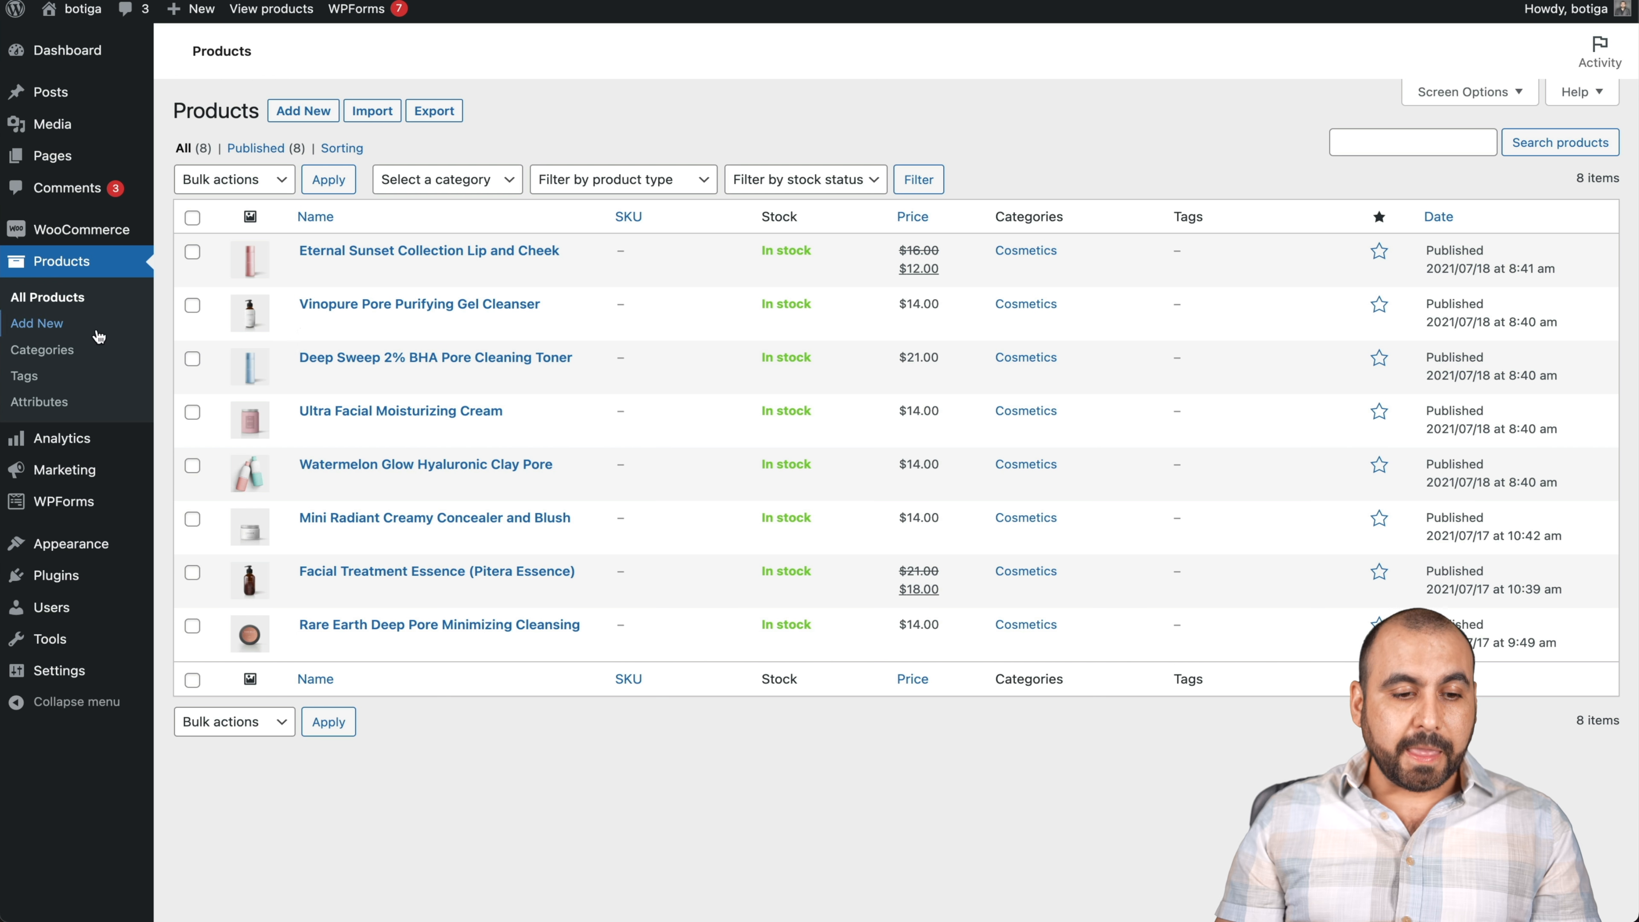
- Upload botiga-pro.zip from the Desktop as a new plugin, install it and activate it
mouse_move(80, 580)
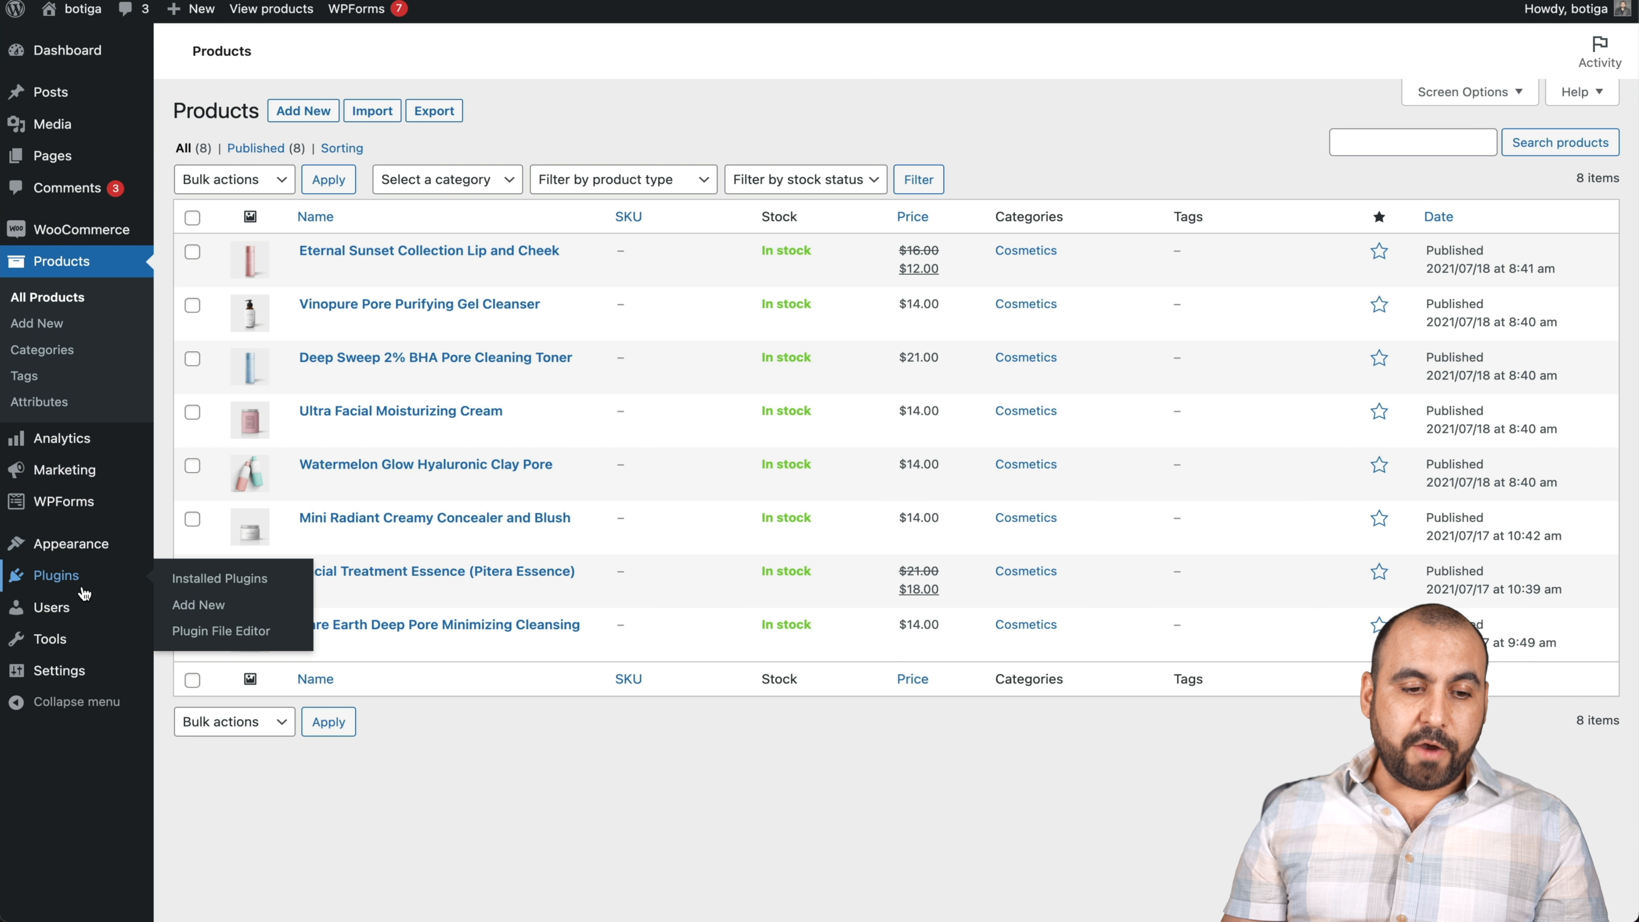
click(201, 605)
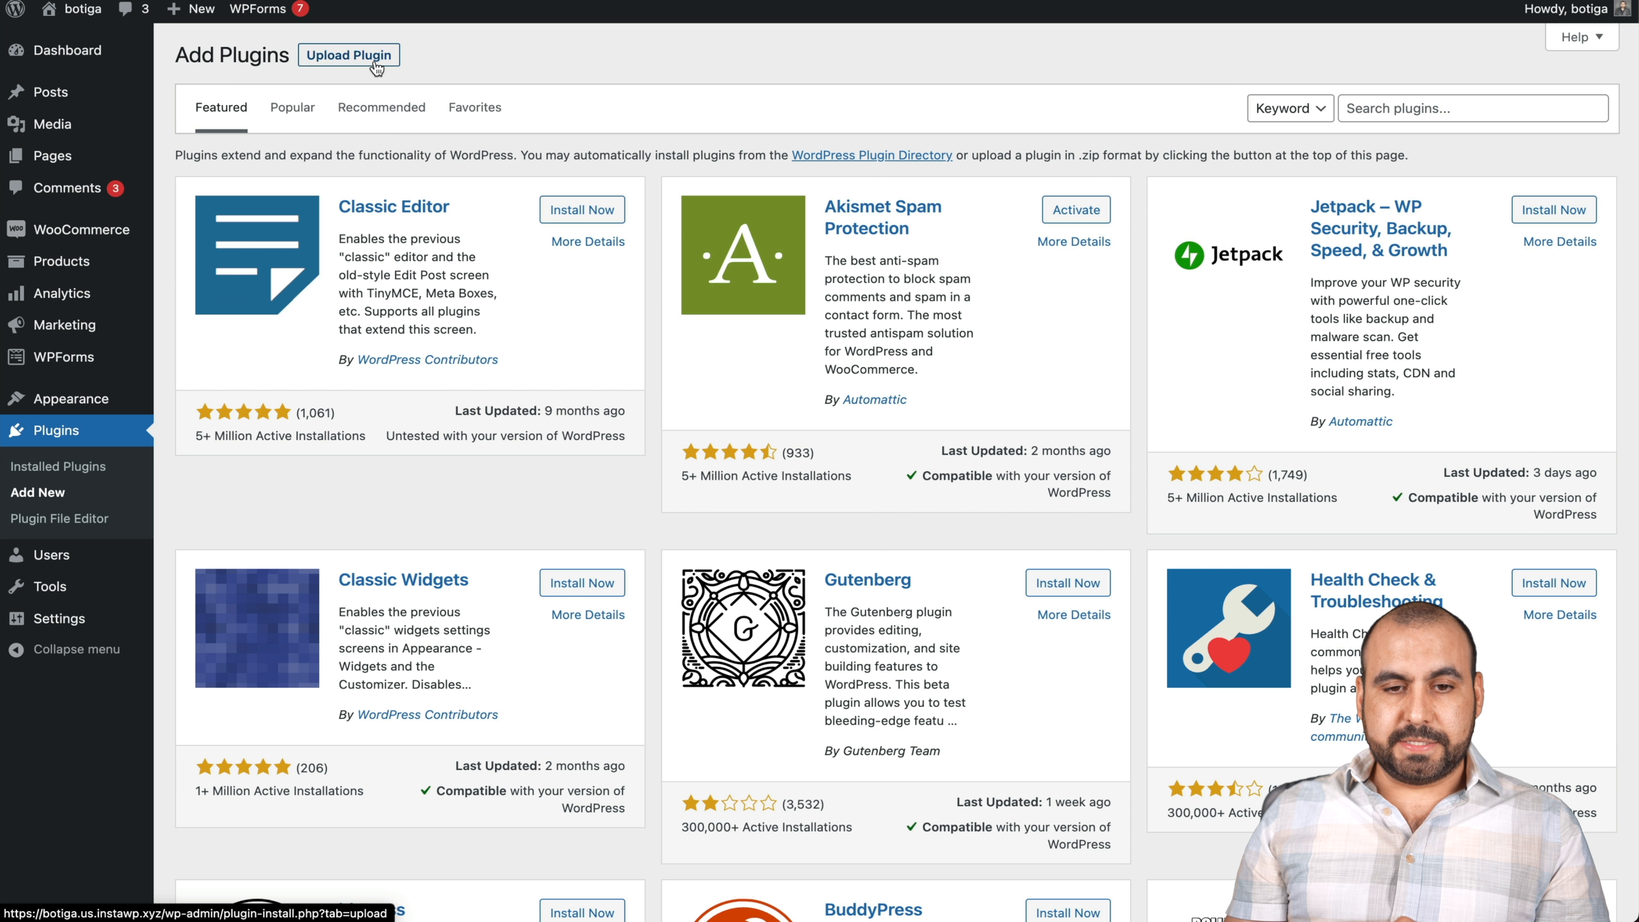
click(342, 55)
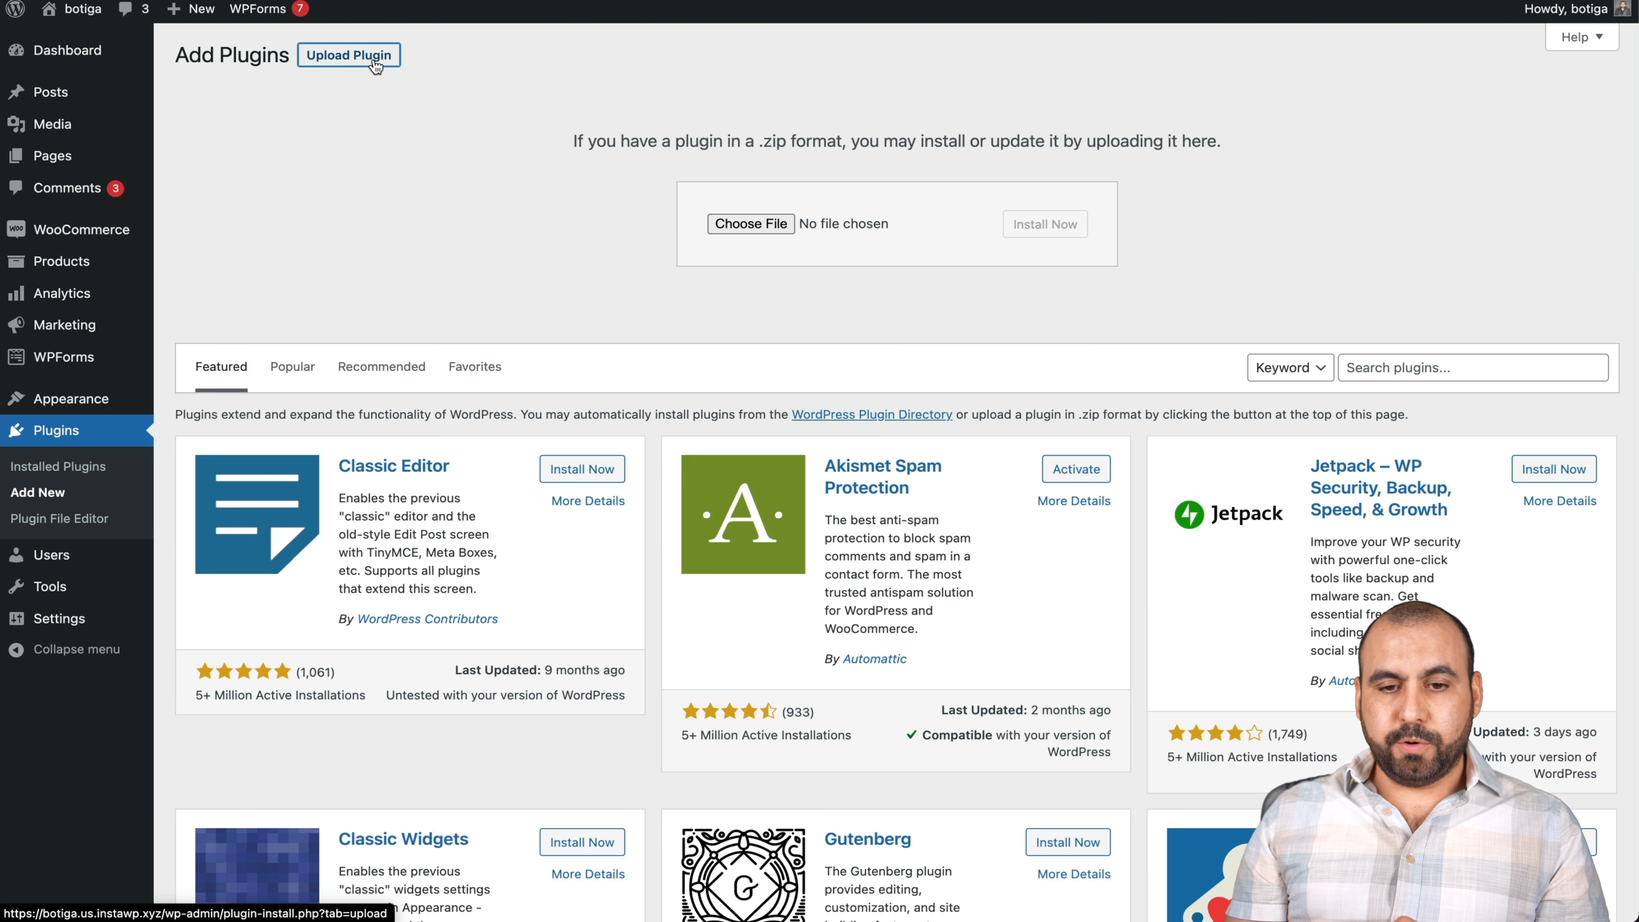
click(782, 223)
click(642, 328)
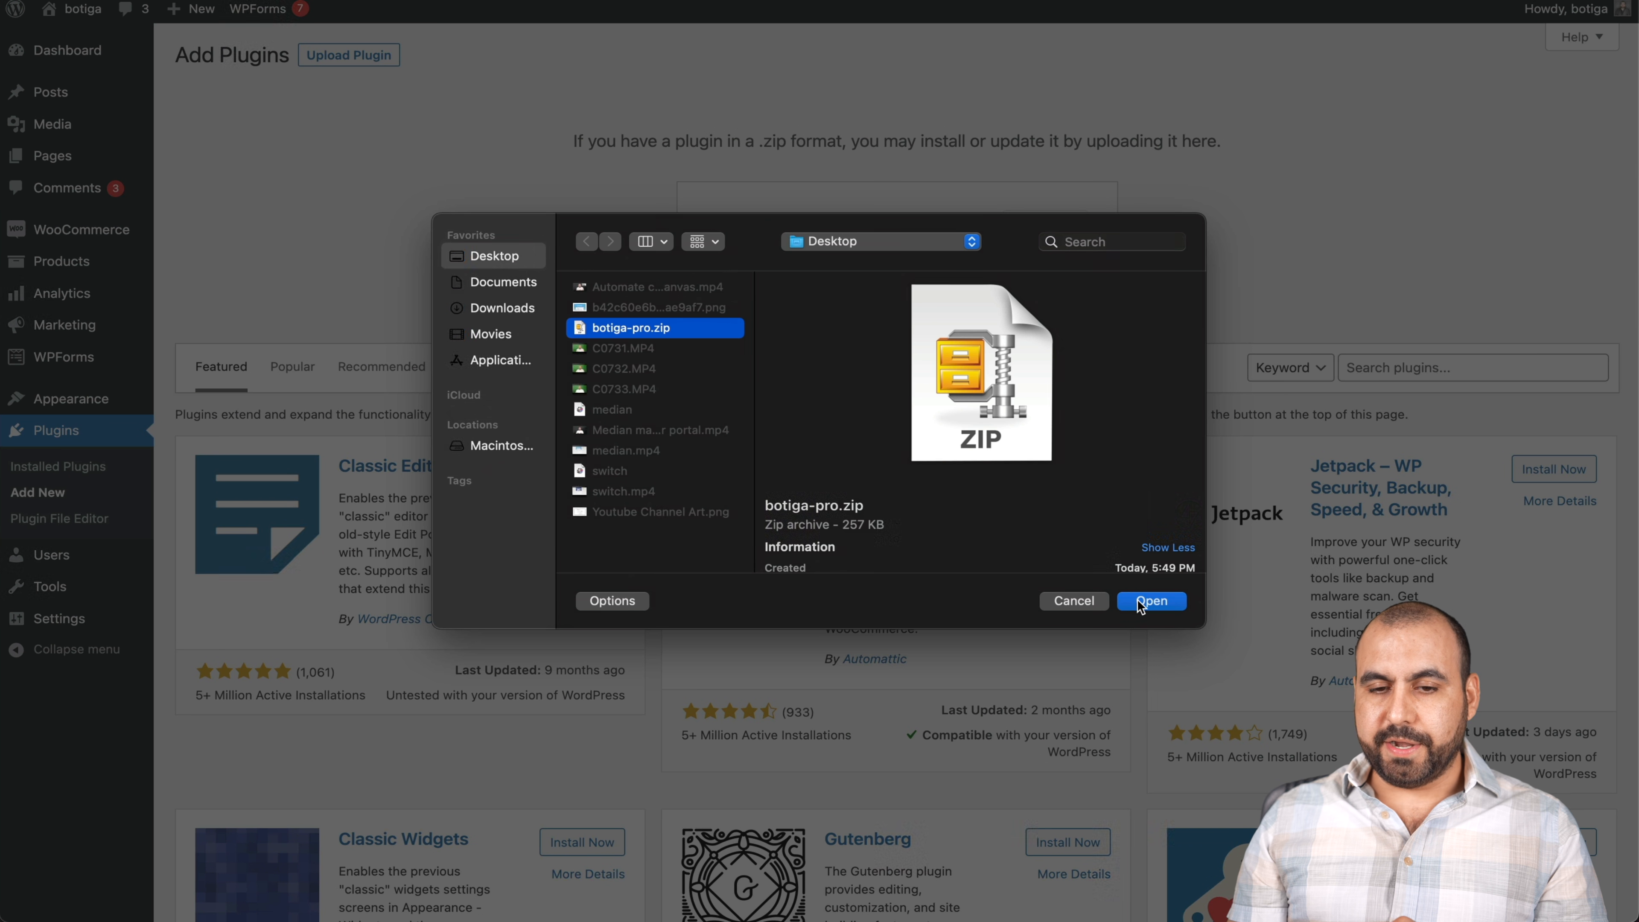
click(1151, 600)
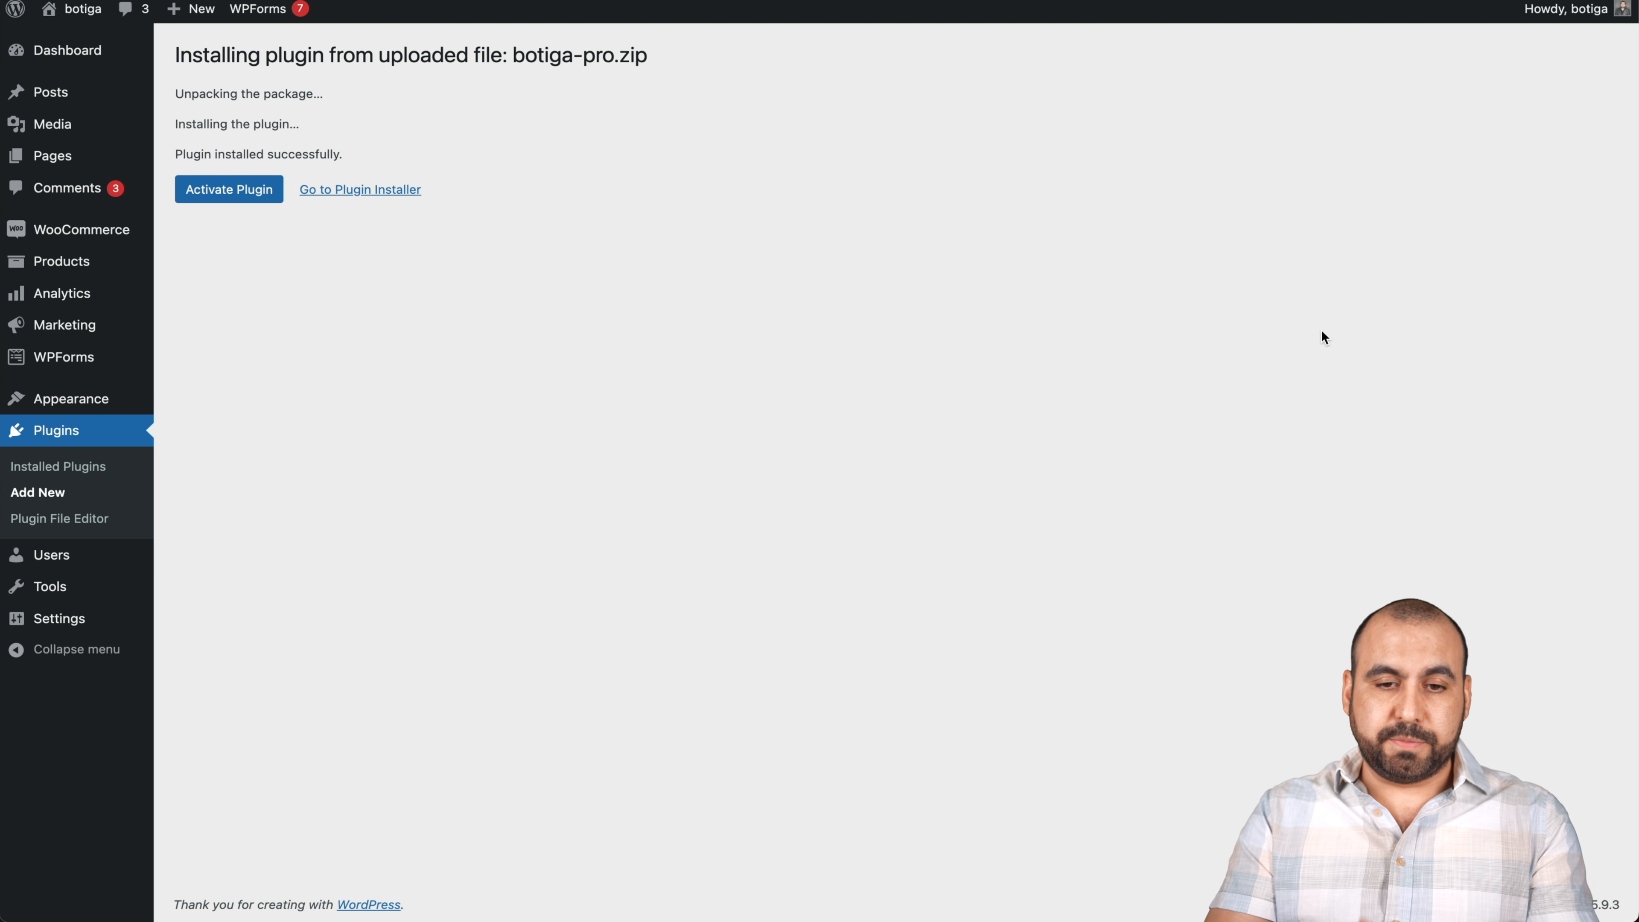
click(261, 203)
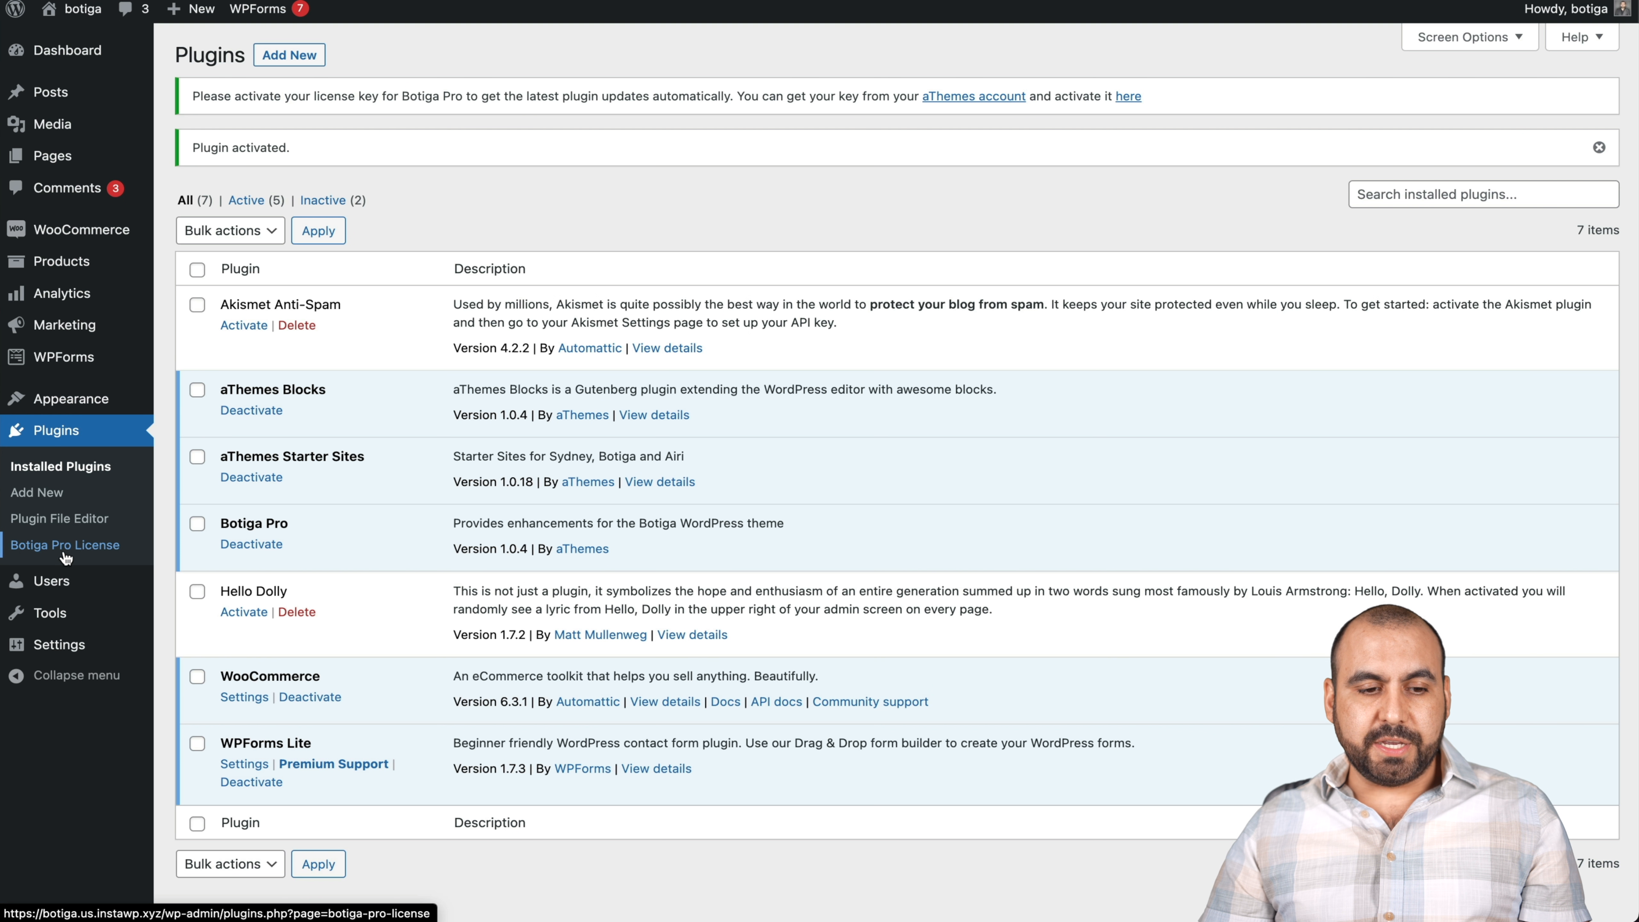
- Enter the license key on the Botiga Pro license options page
click(85, 554)
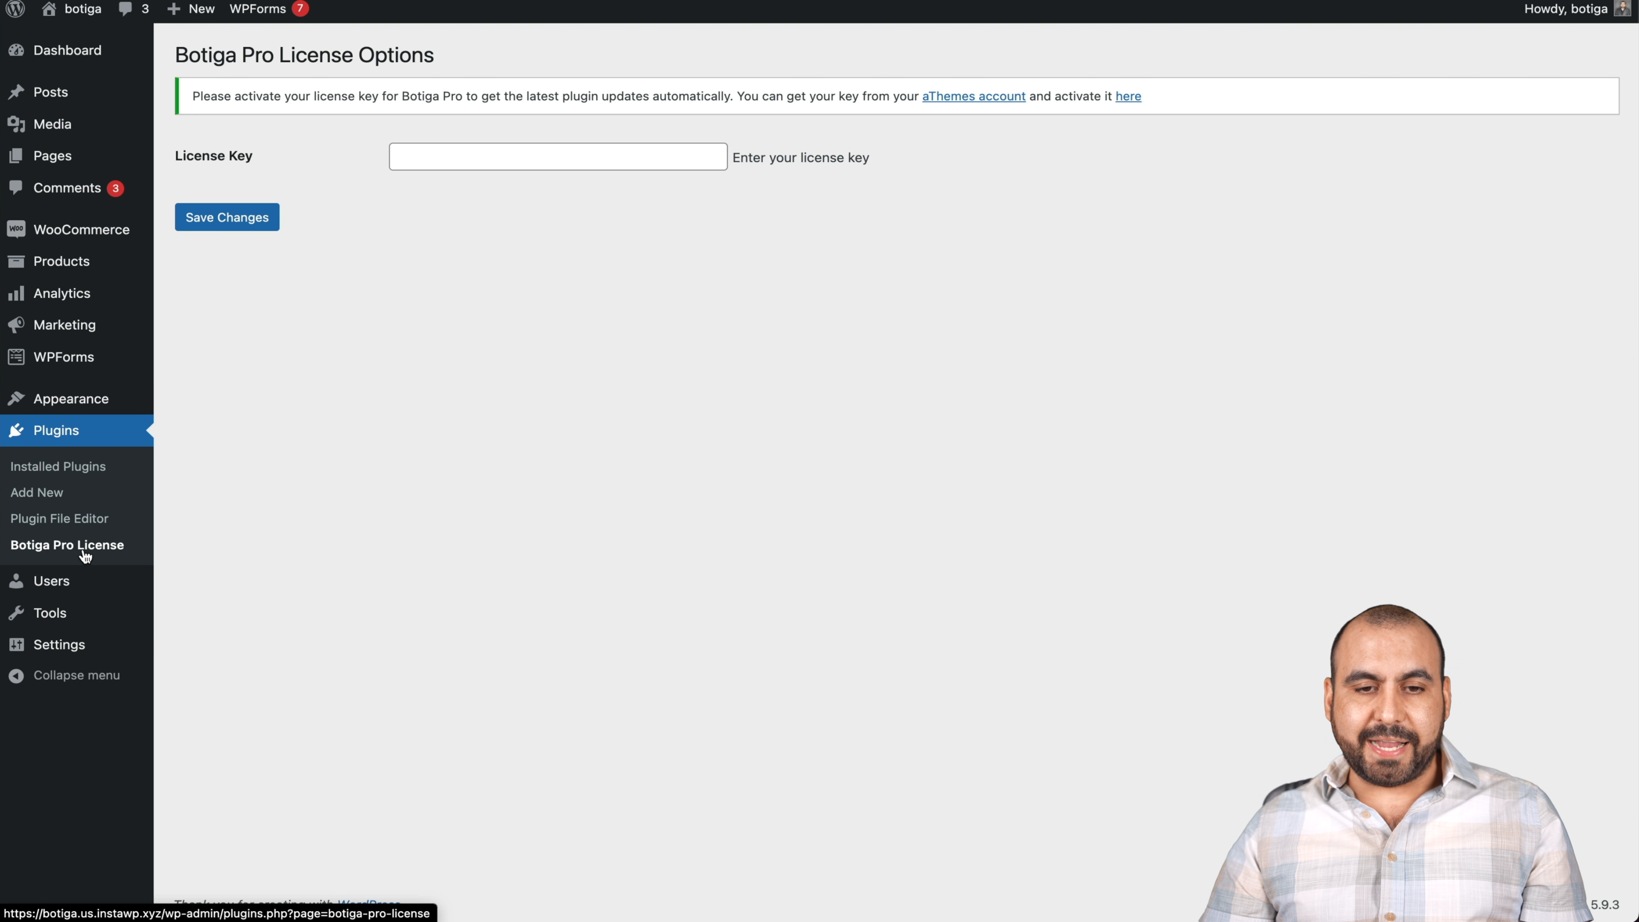
click(536, 155)
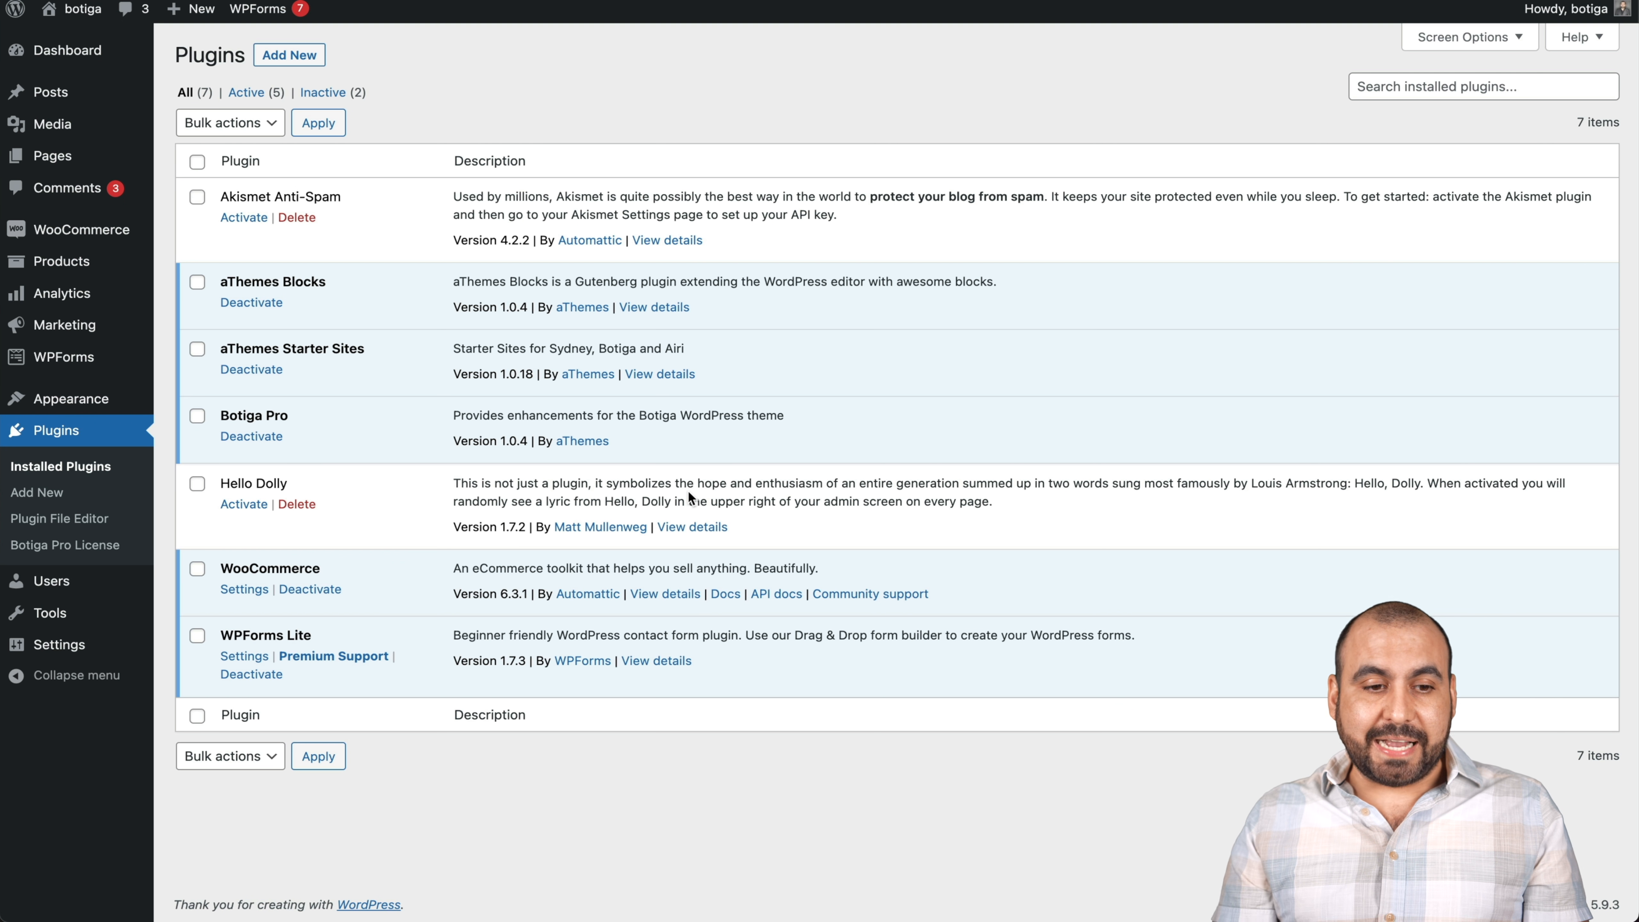
- Review the free and Pro theme features listed on the Botiga theme dashboard
mouse_move(145, 403)
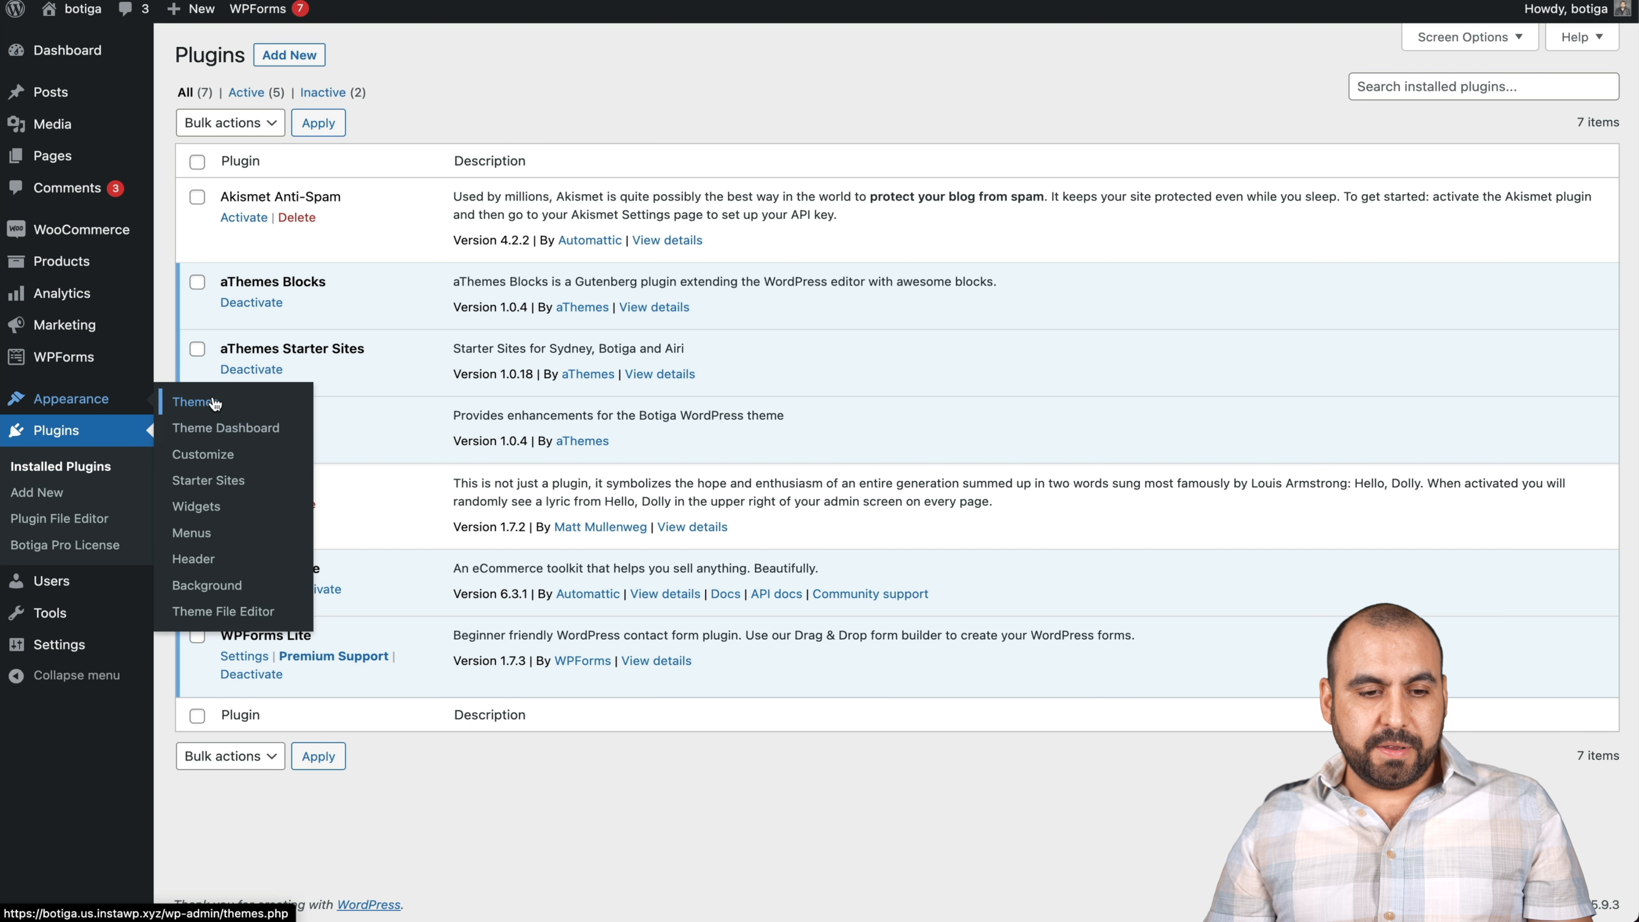
mouse_move(82, 400)
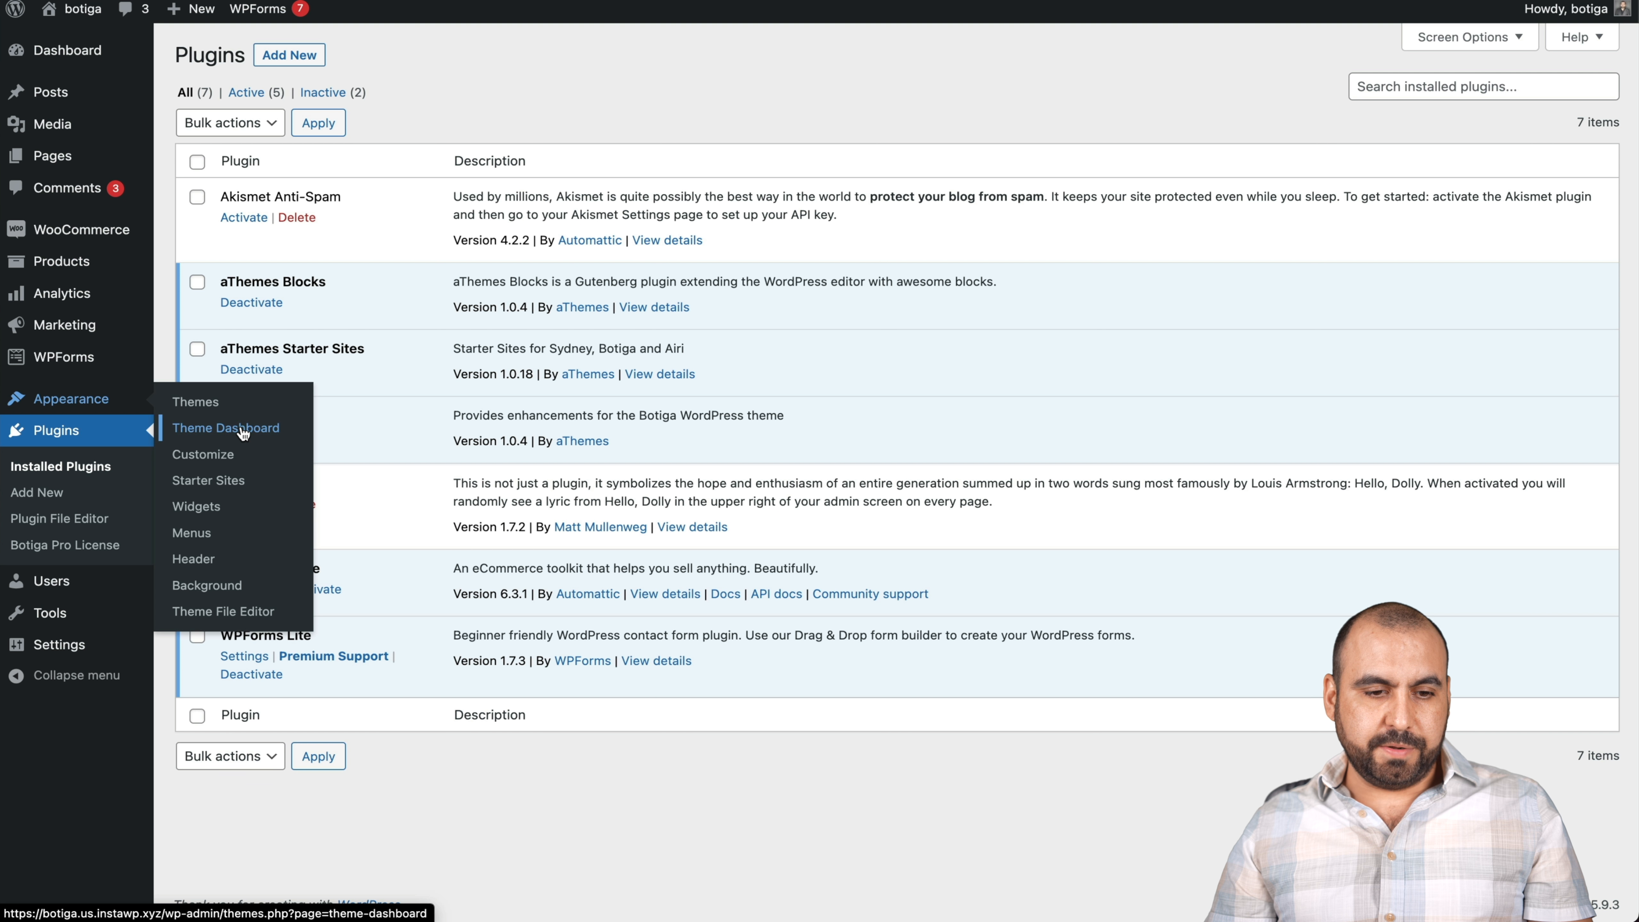
click(243, 429)
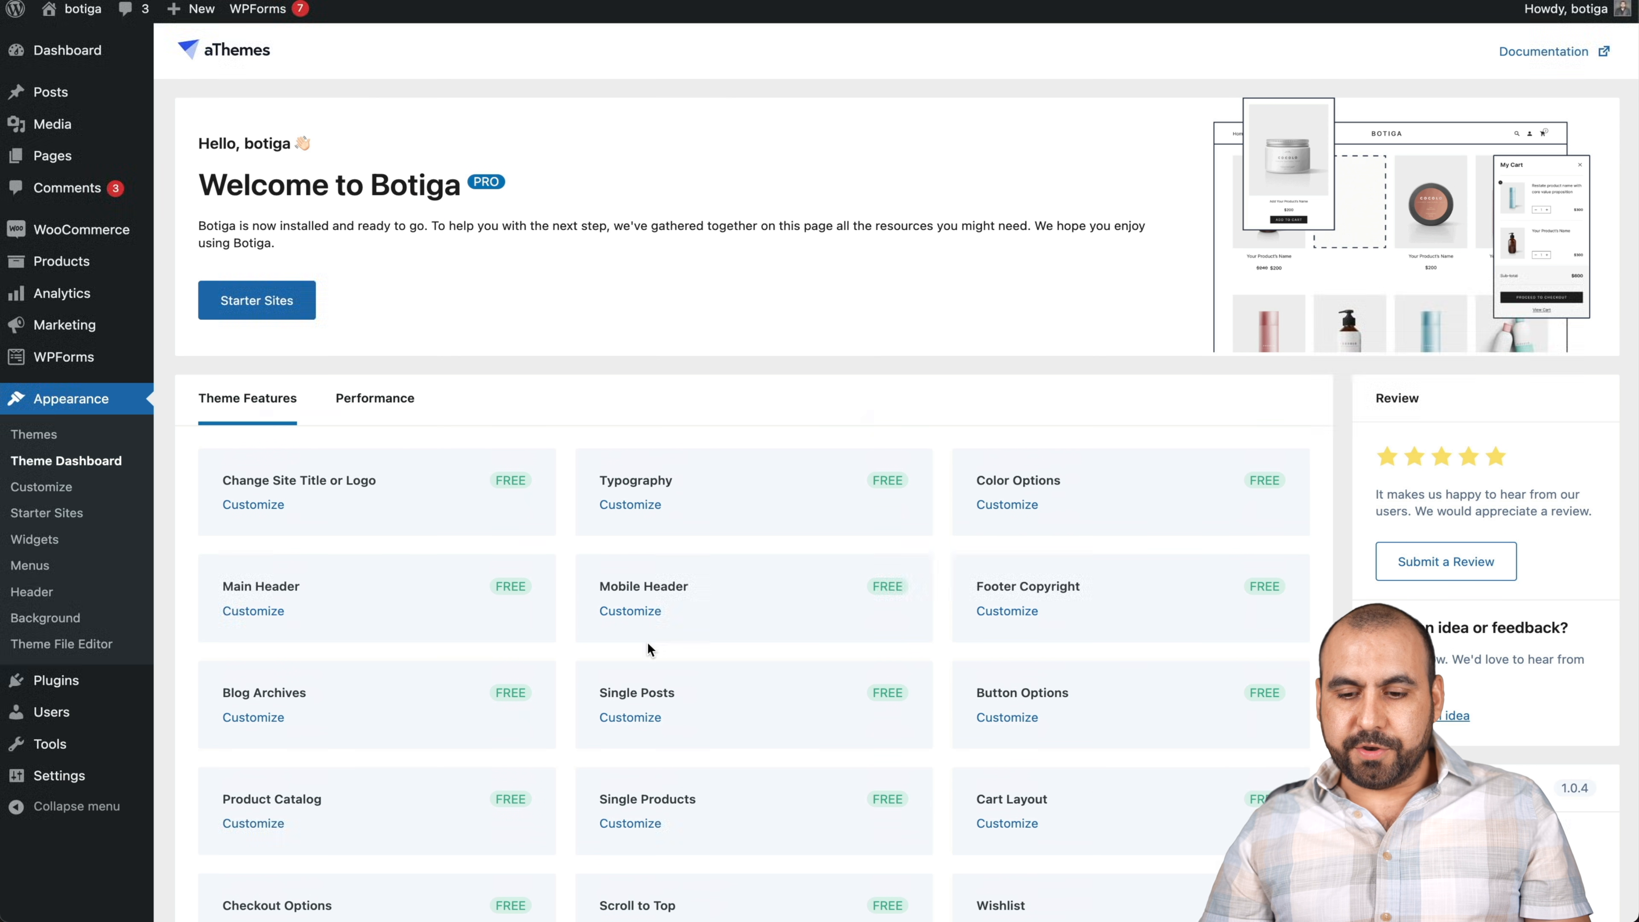
scroll(647, 642, down, 10)
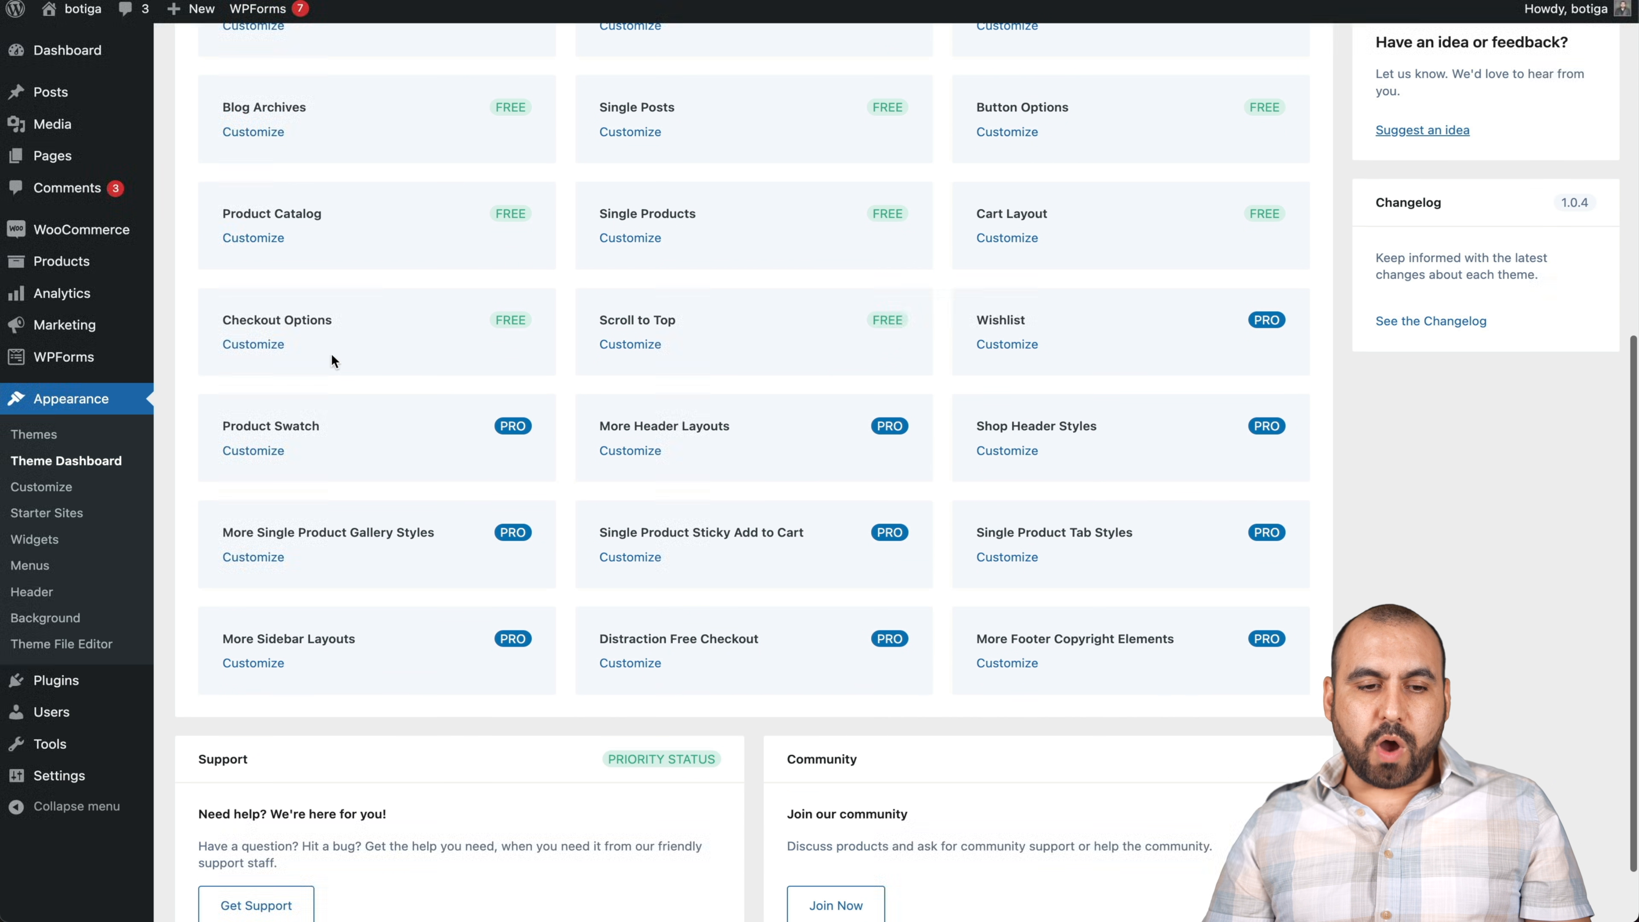
scroll(475, 486, down, 2)
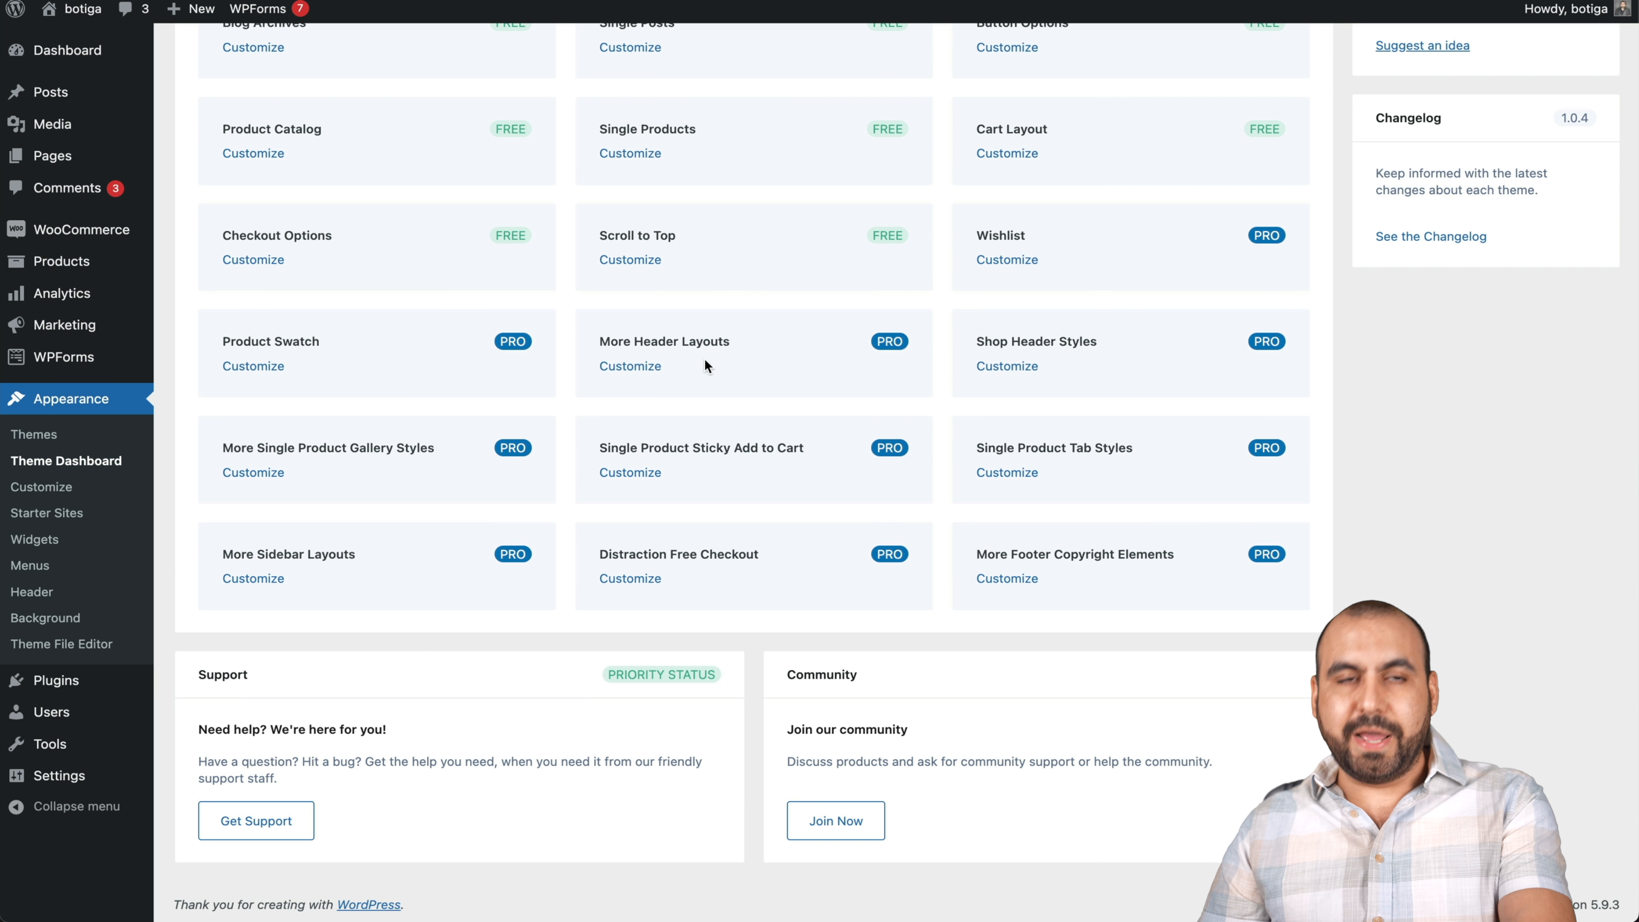
scroll(1052, 328, up, 4)
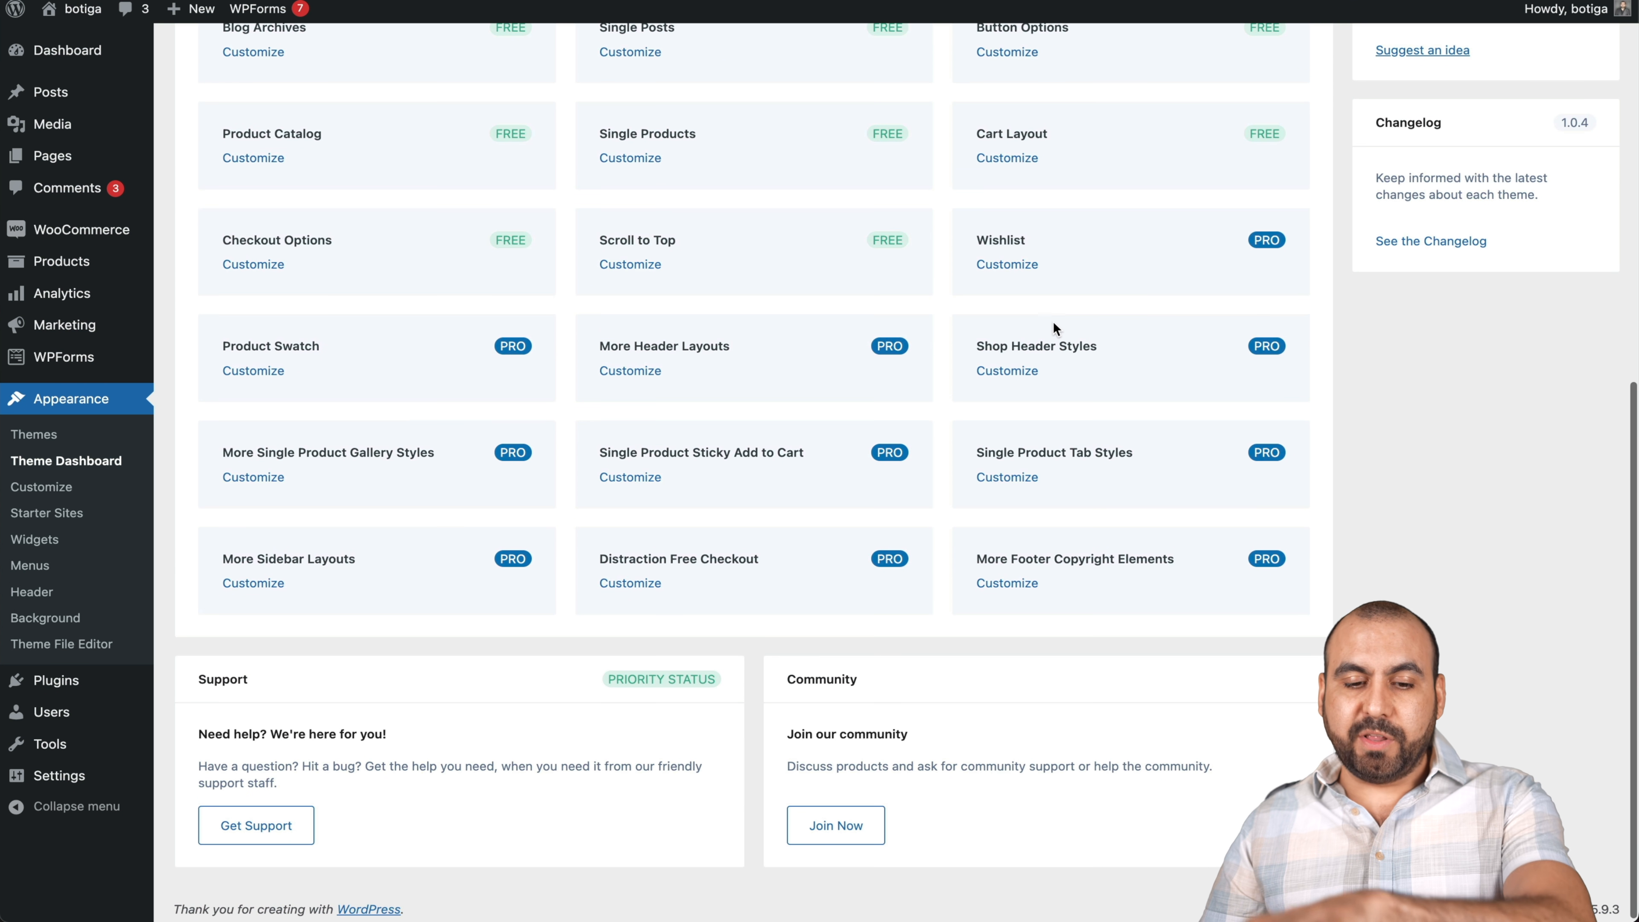
scroll(1052, 321, up, 8)
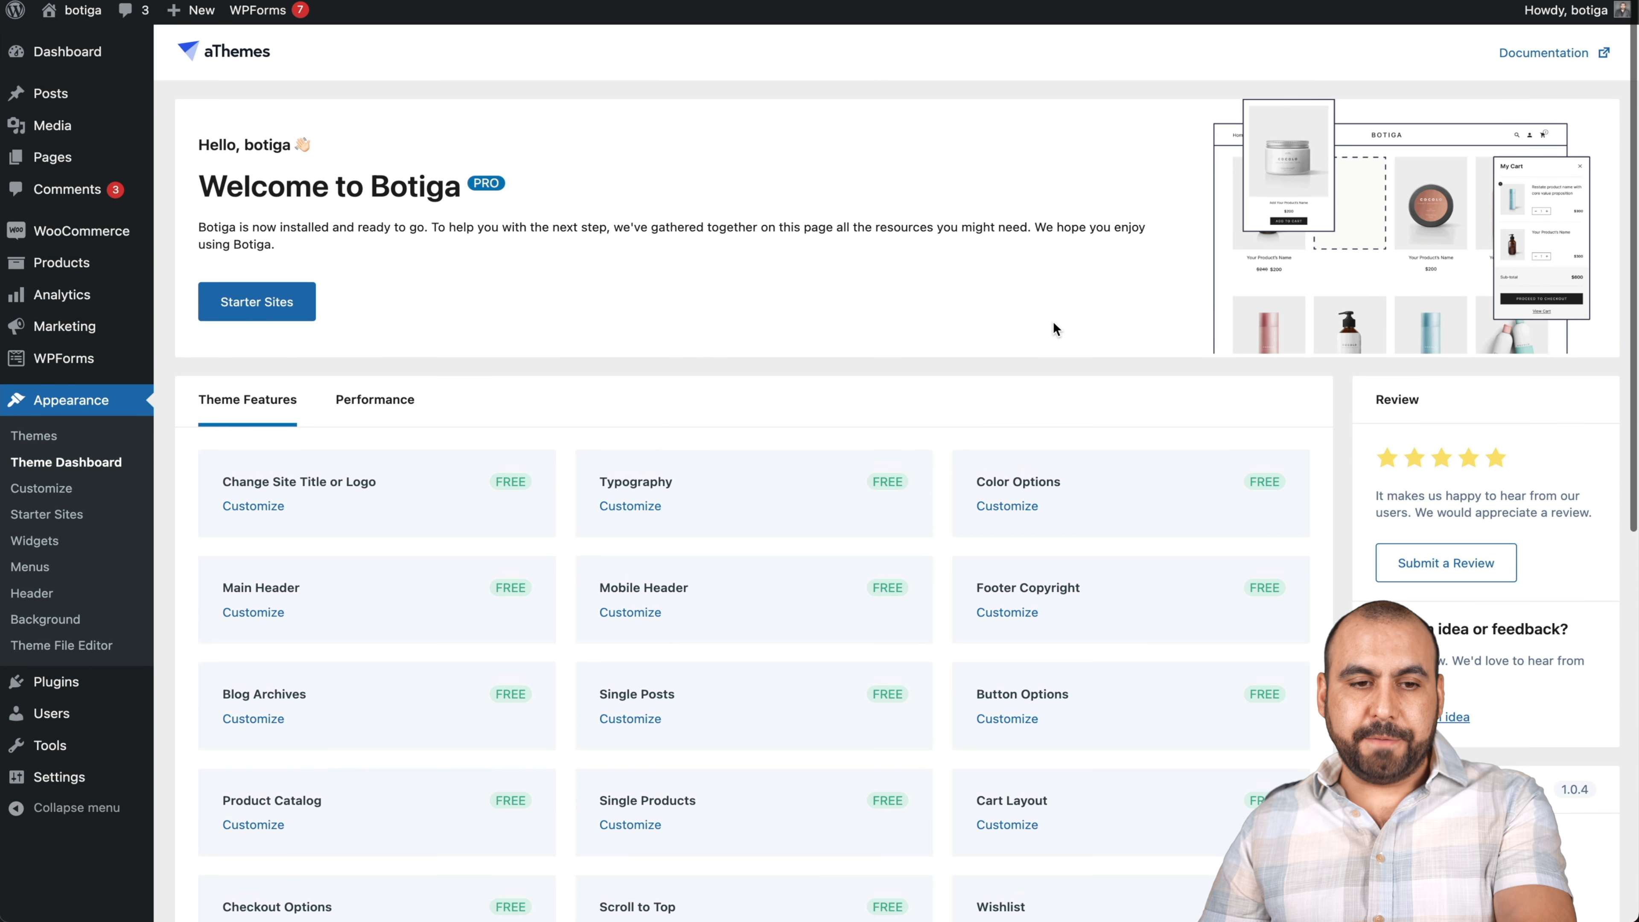
- Open the theme customizer and expand the Layout settings for WooCommerce single products
click(63, 494)
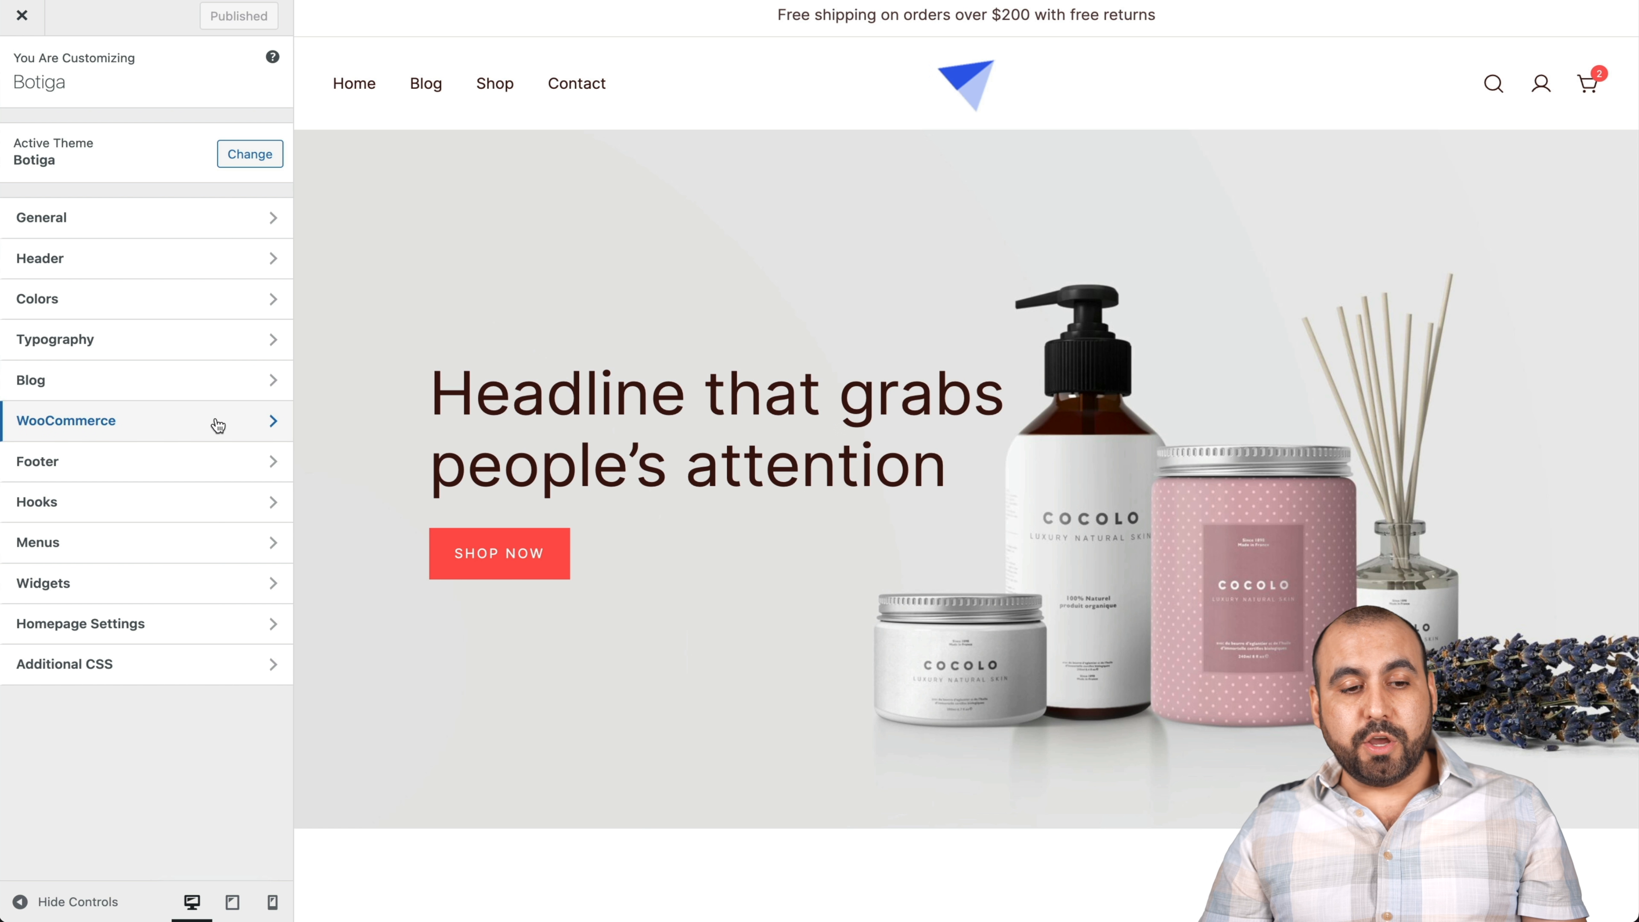
click(215, 421)
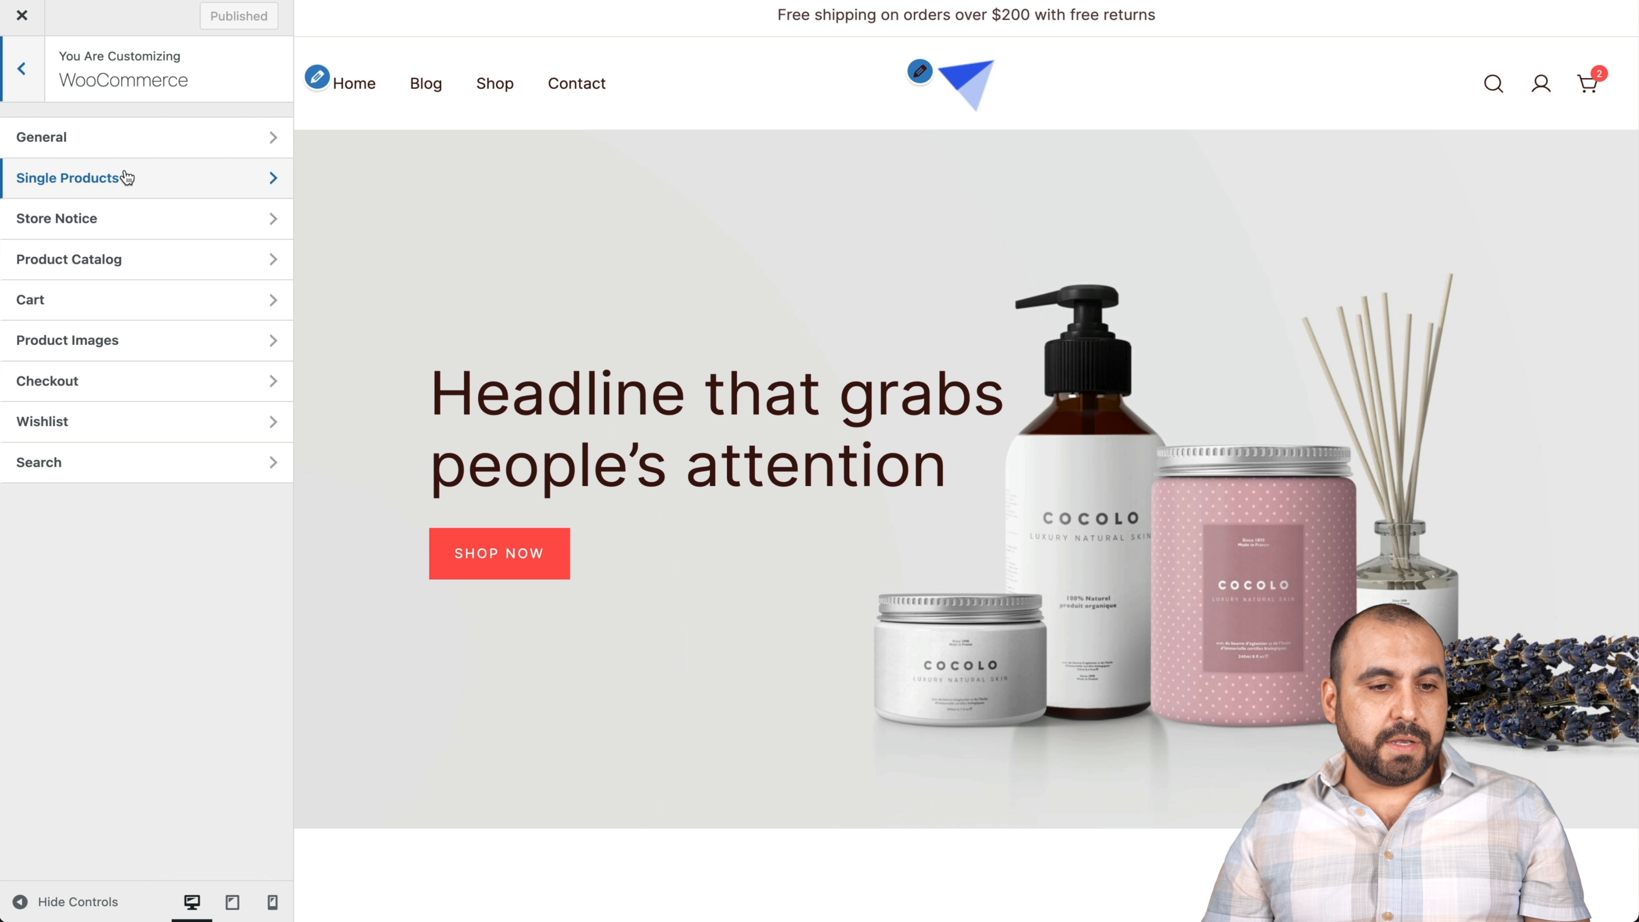
click(146, 176)
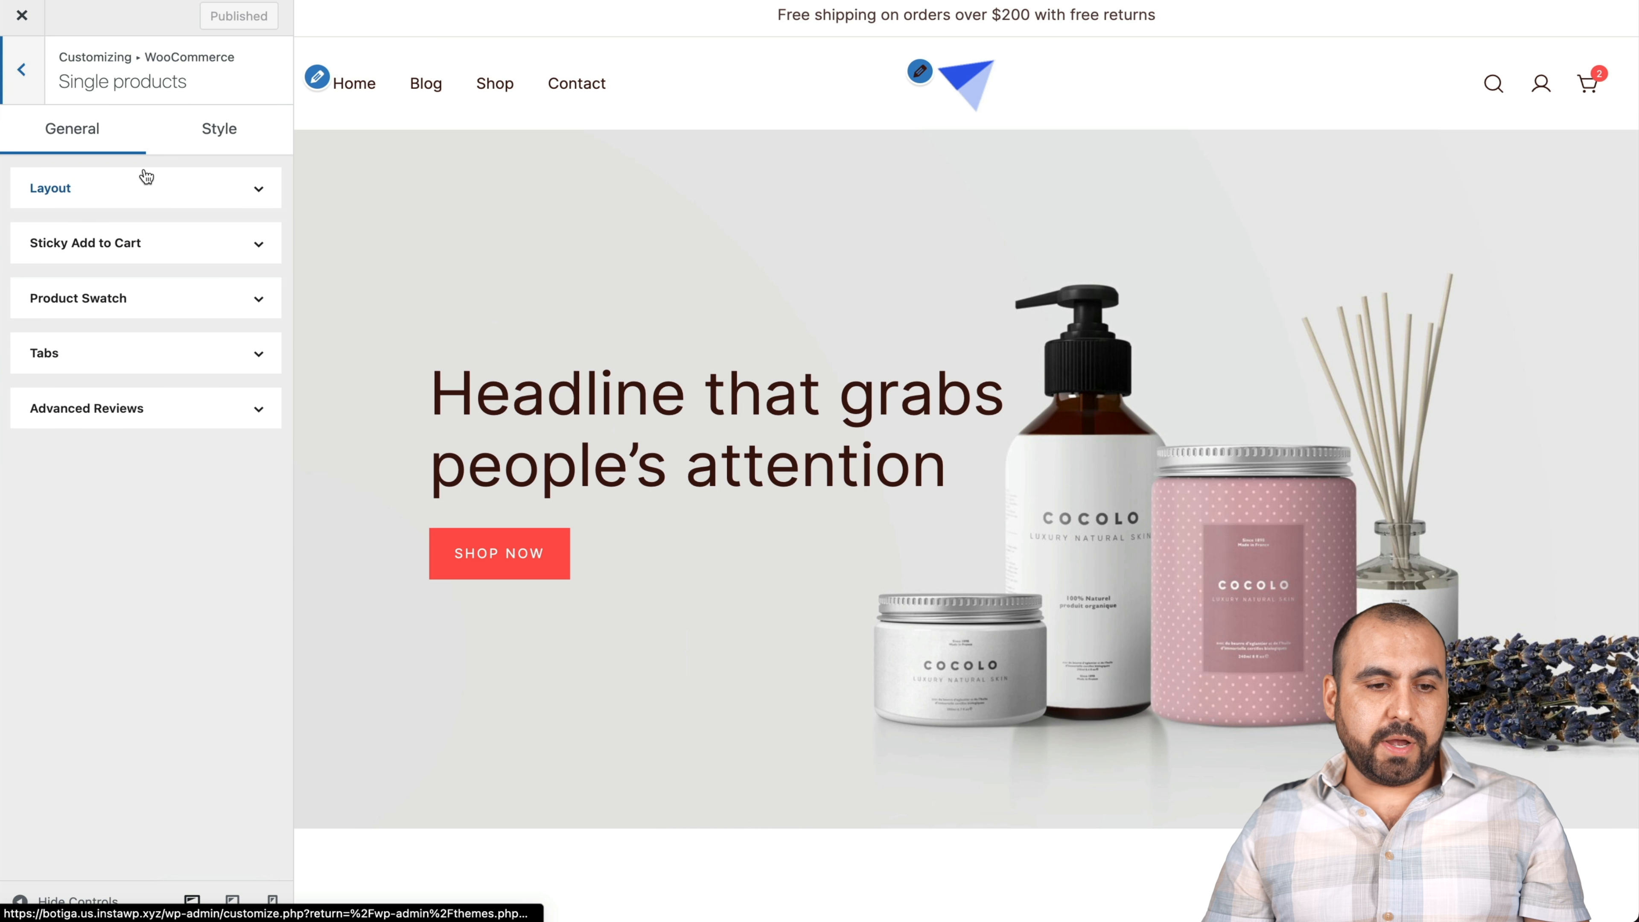
click(194, 197)
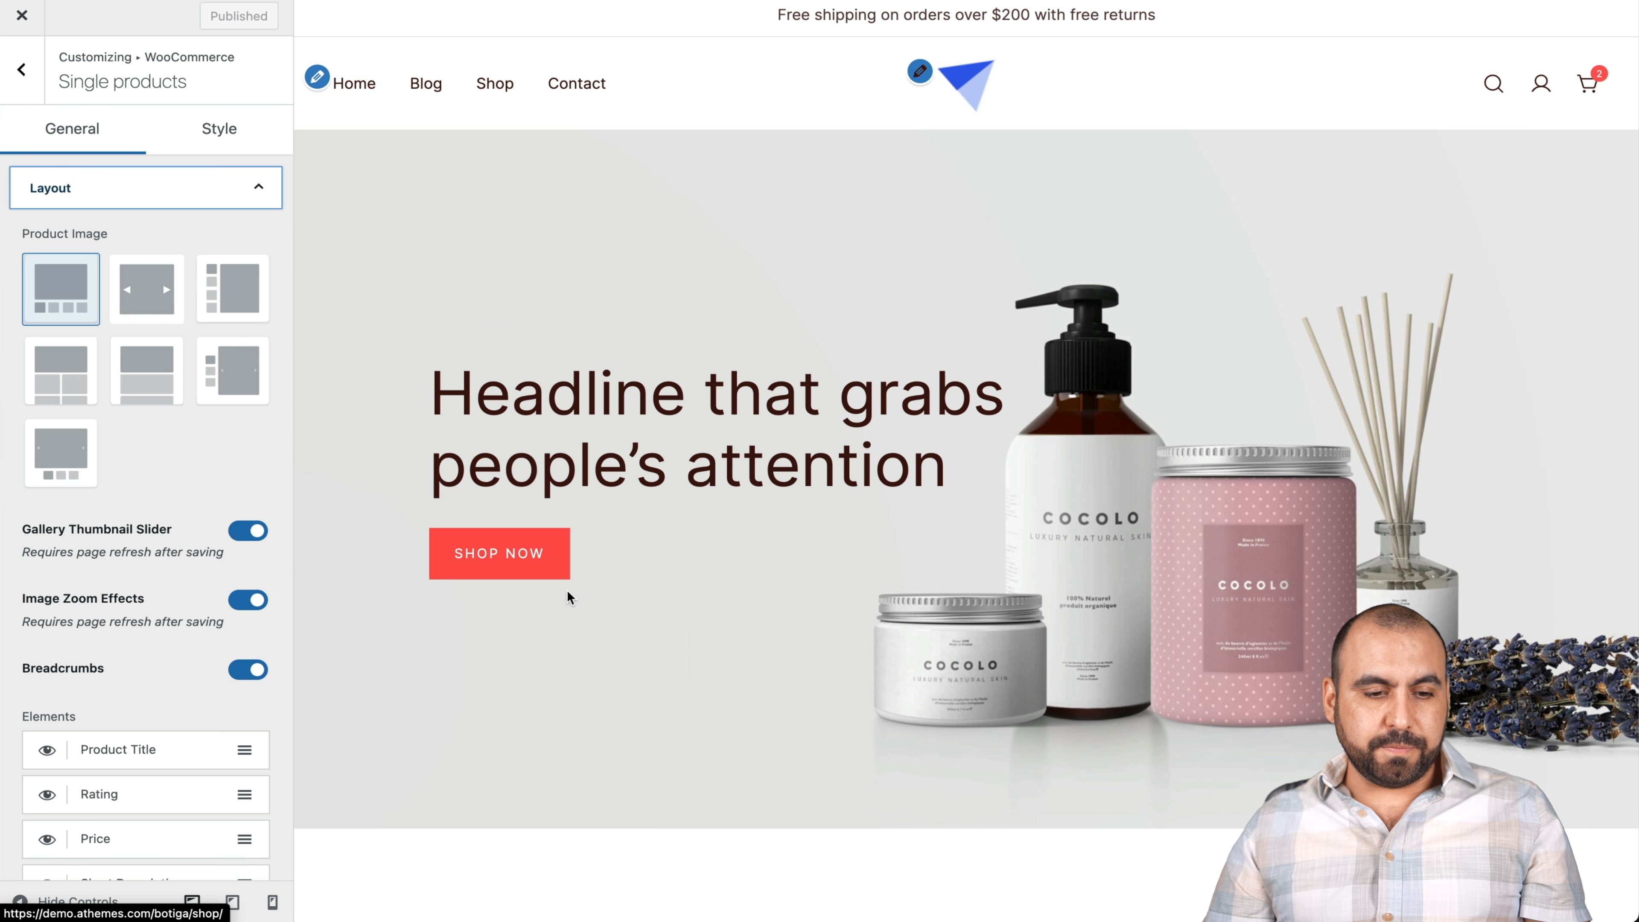
- Look over the product image layouts and load the Eternal Sunset Collection Lip and Cheek product page in the preview
scroll(568, 597, down, 1)
scroll(222, 684, down, 4)
scroll(221, 685, up, 4)
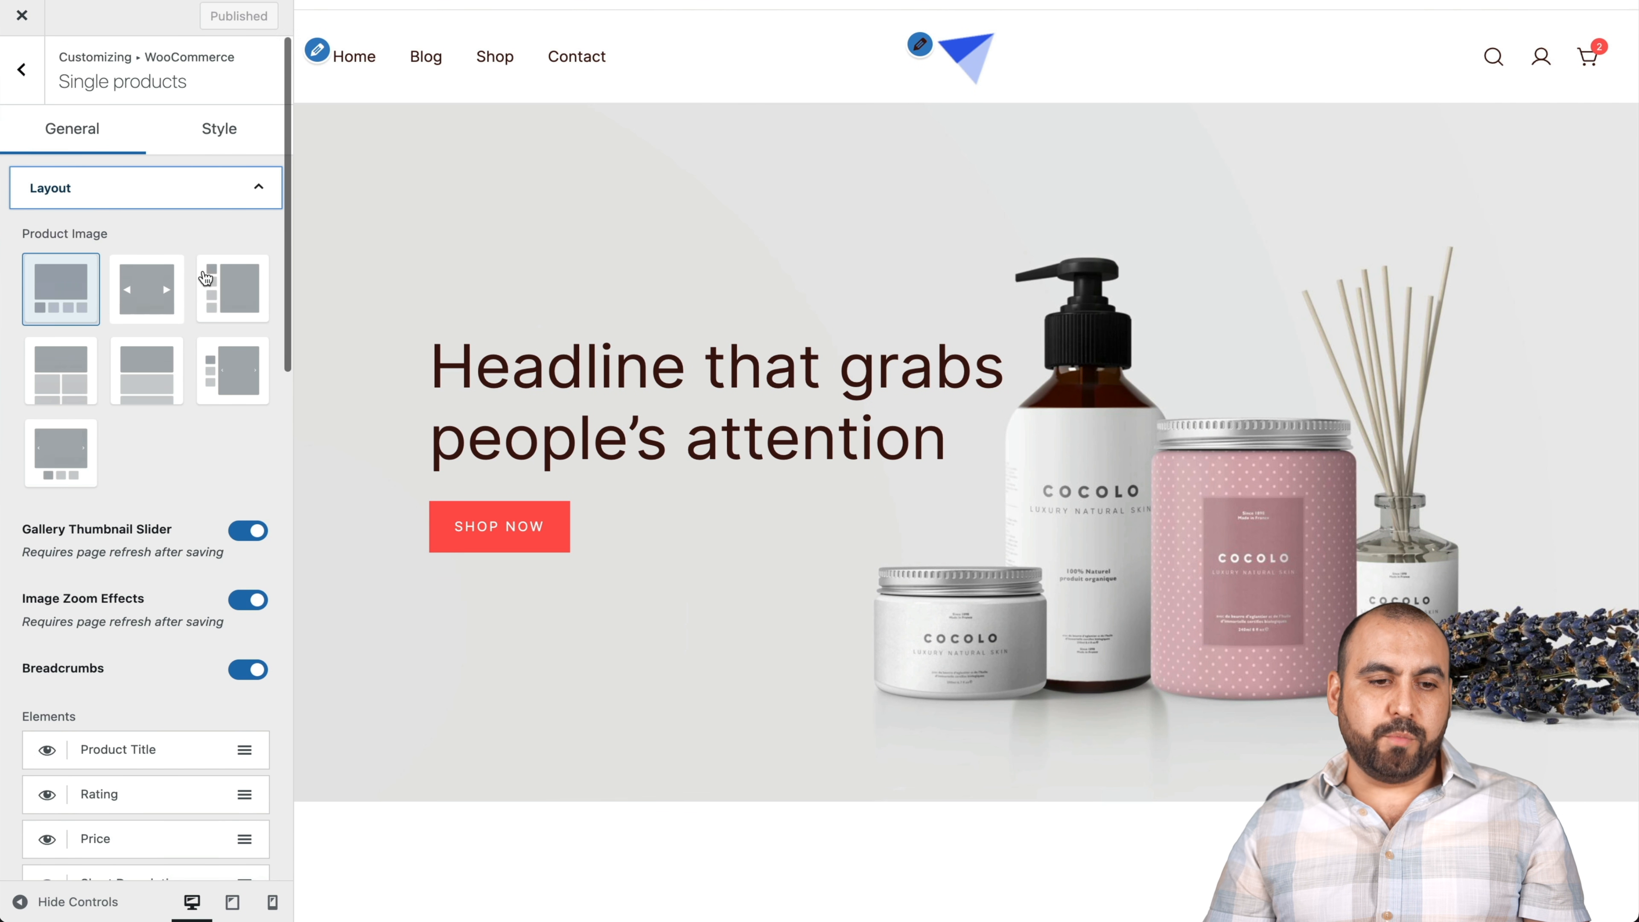
scroll(521, 528, down, 6)
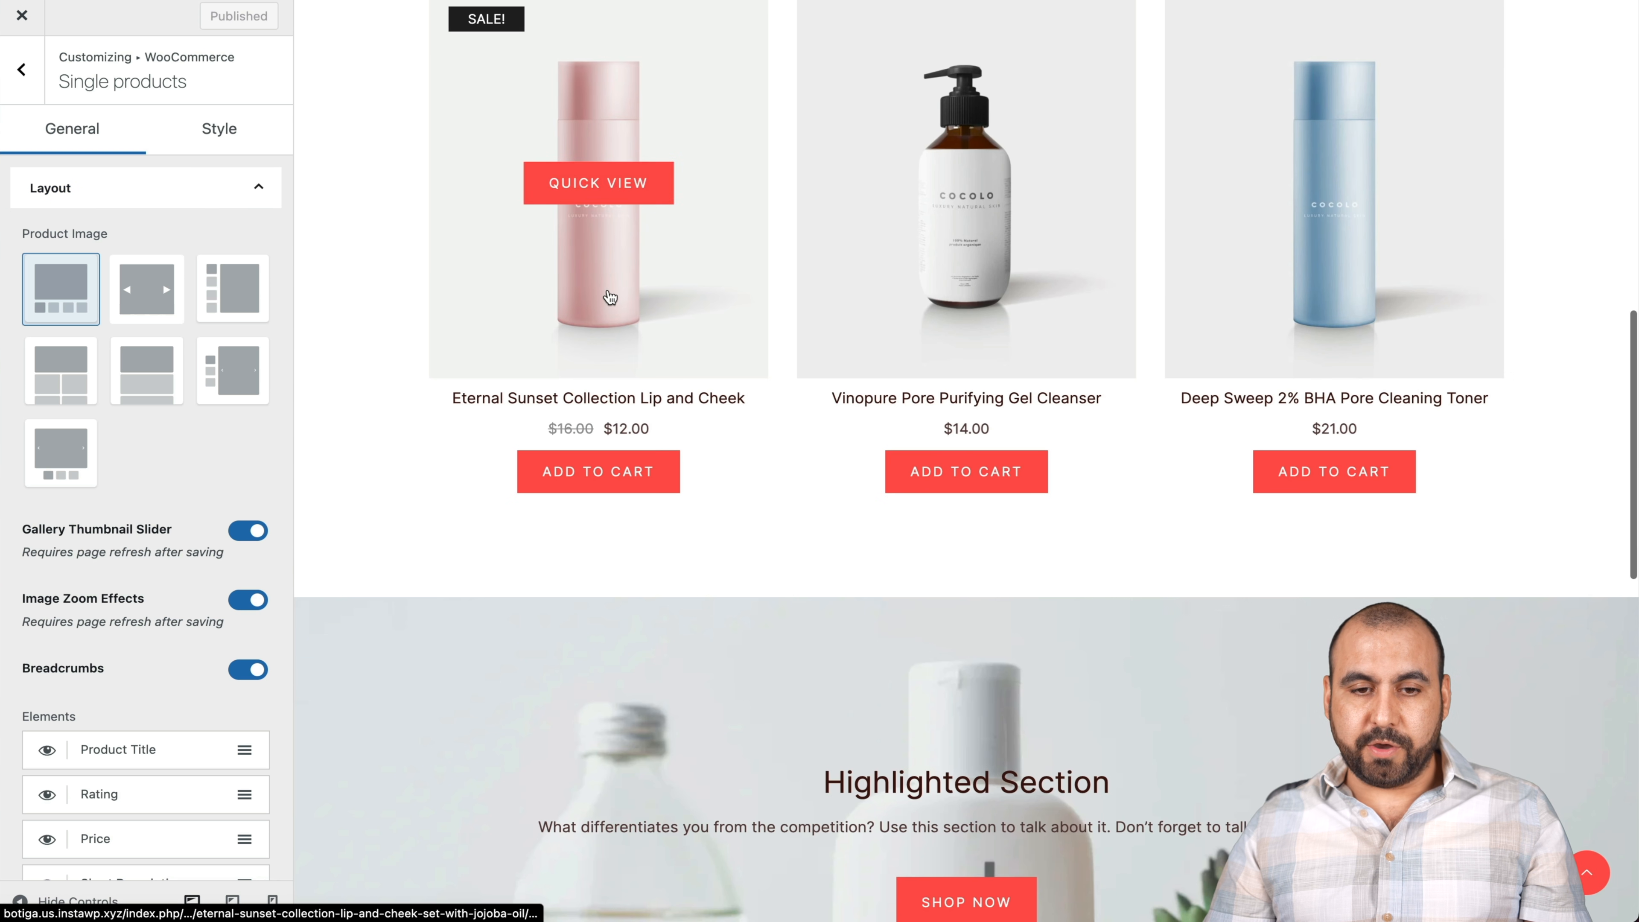
click(614, 300)
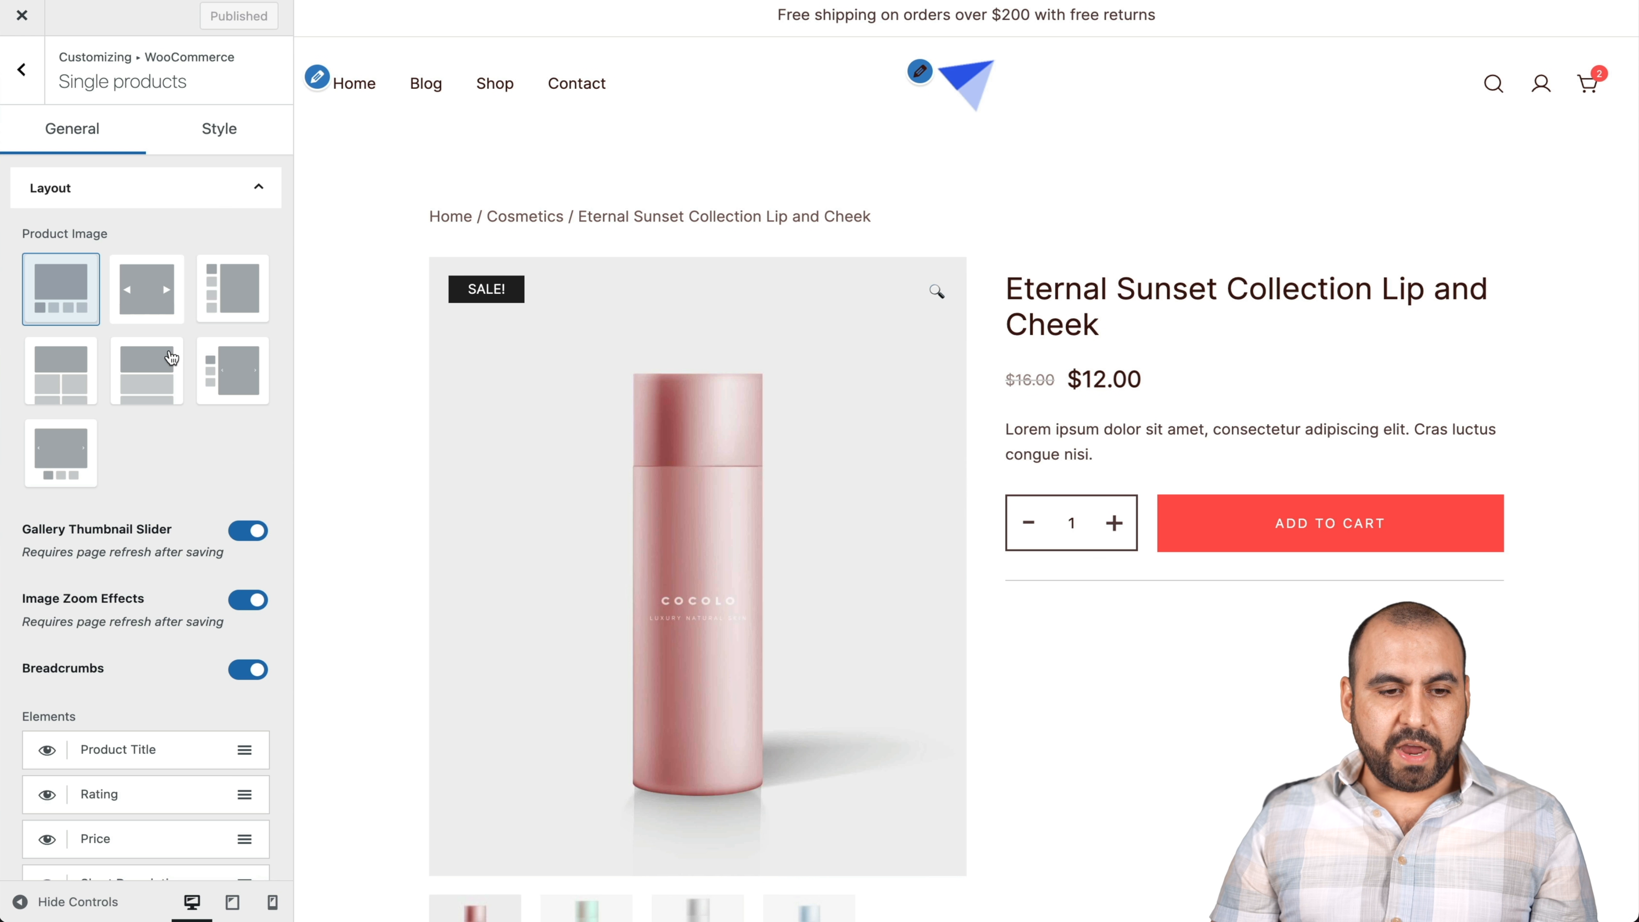
- Try the stacked single-column product image layout and the two-column grid layout on the product page
click(165, 362)
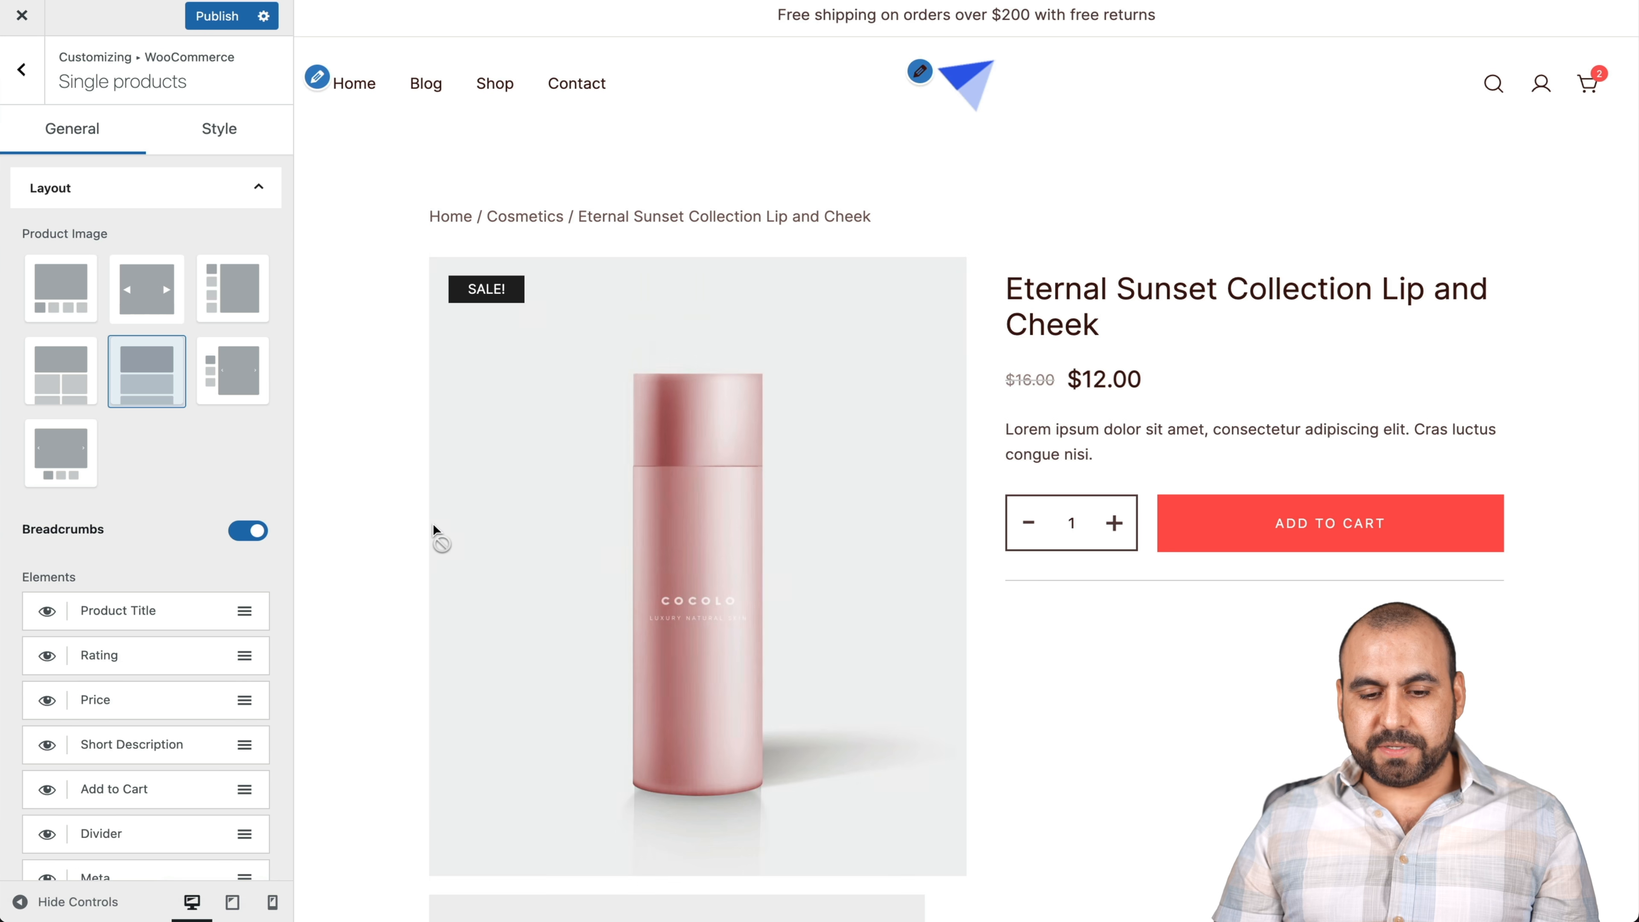
scroll(435, 539, down, 10)
scroll(435, 539, up, 3)
click(97, 380)
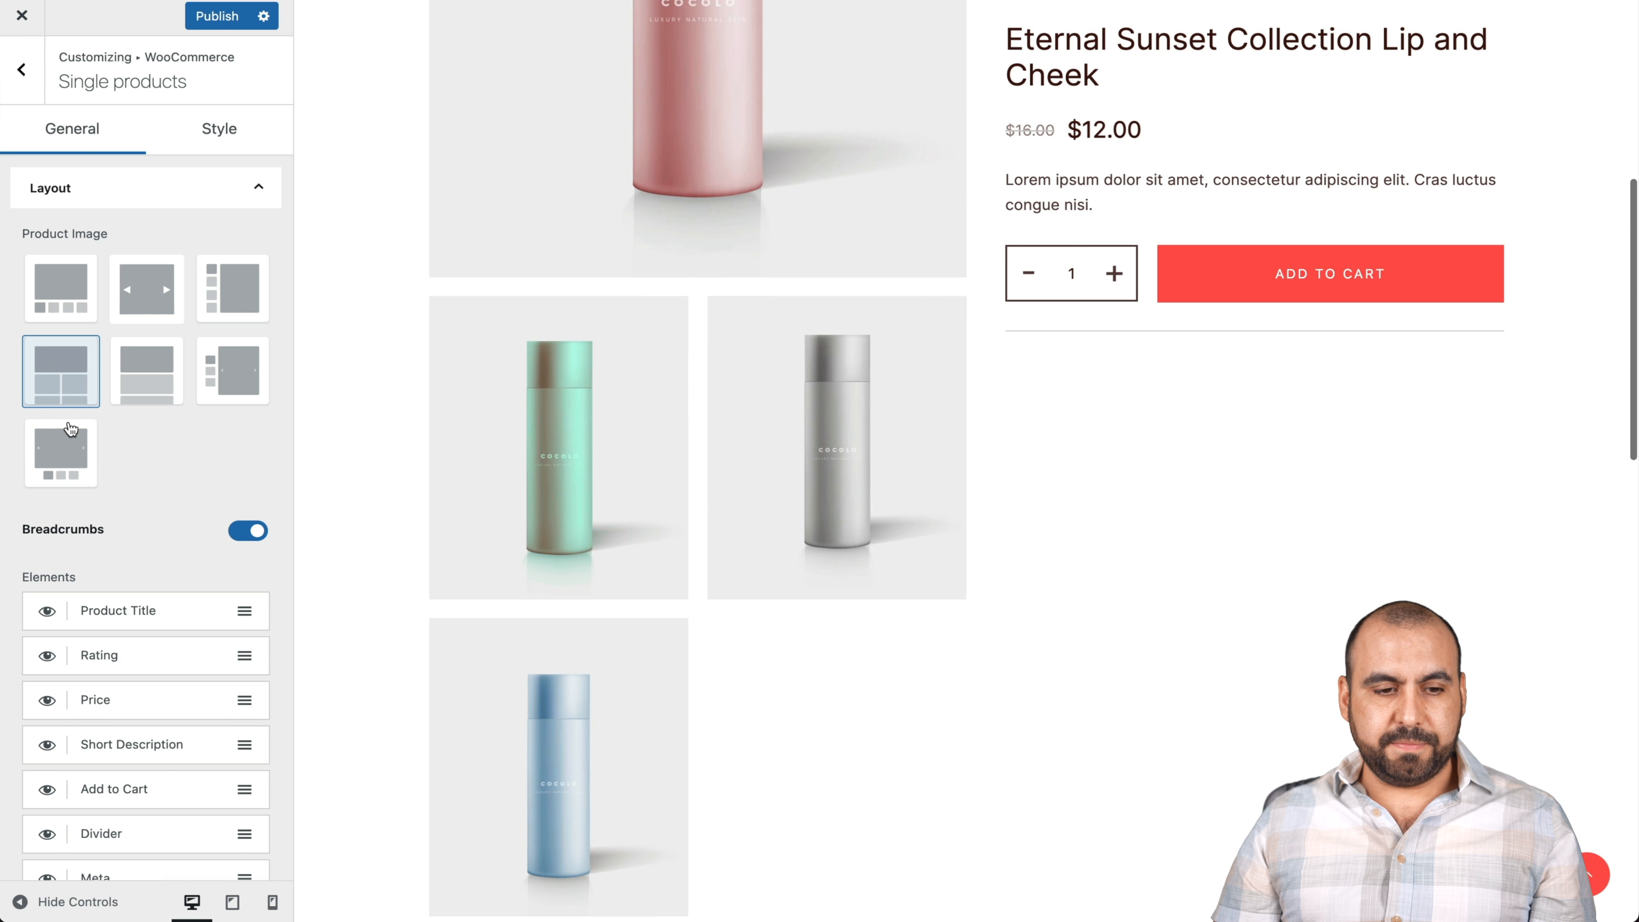
- Set the product image layout to the full-width gallery with centered thumbnails beneath, and view the Product Swatch settings
click(71, 429)
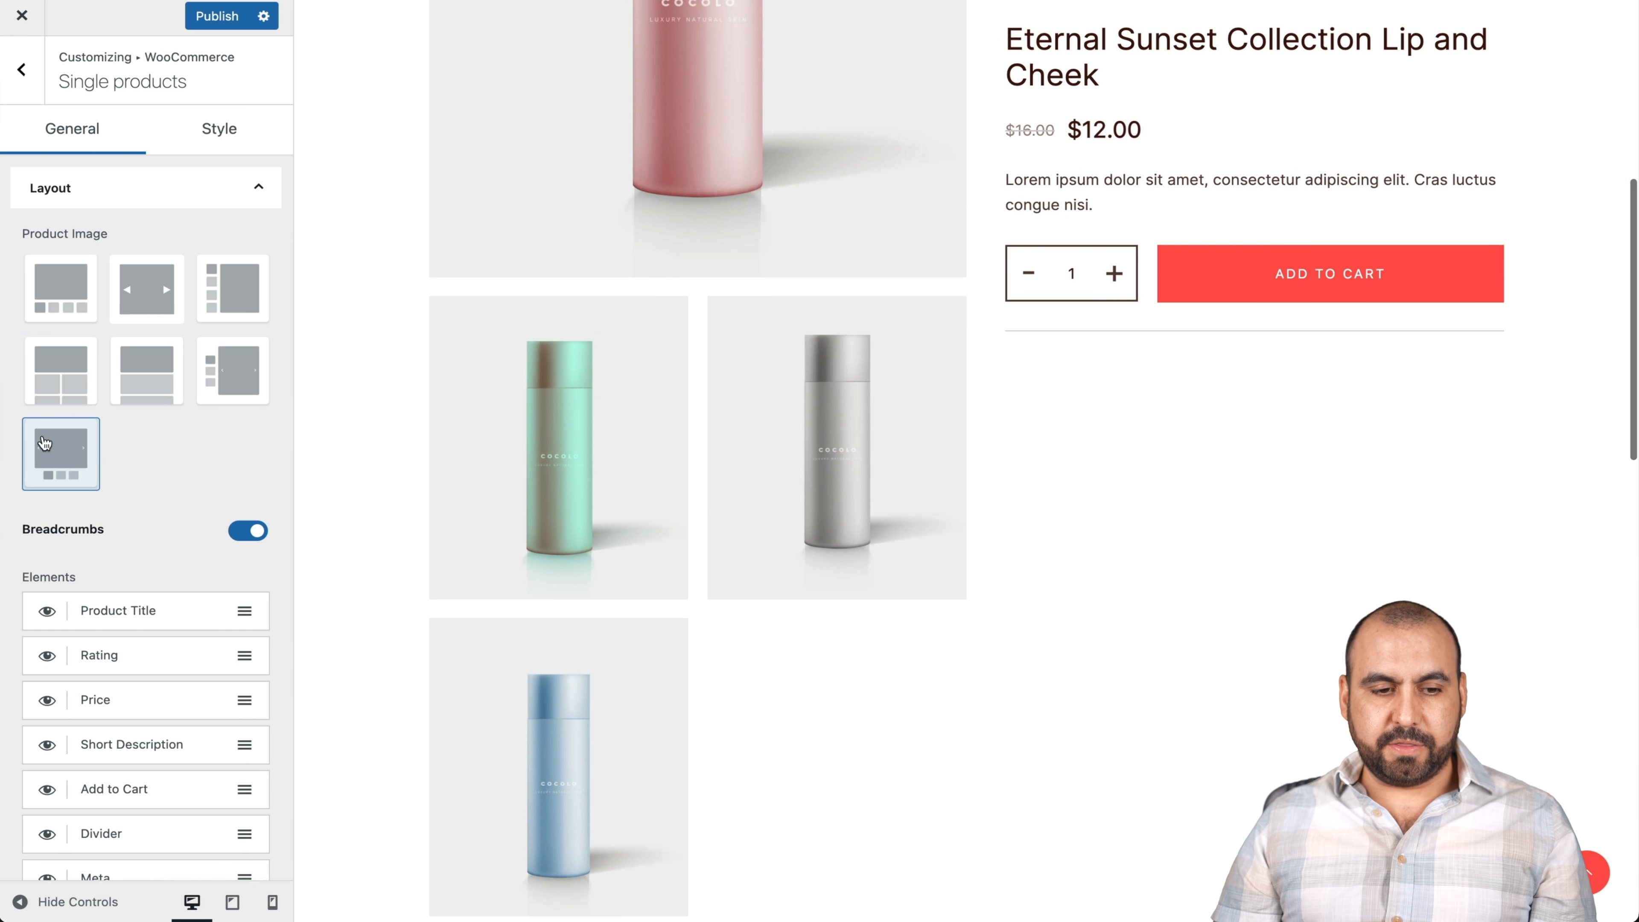
scroll(179, 480, down, 12)
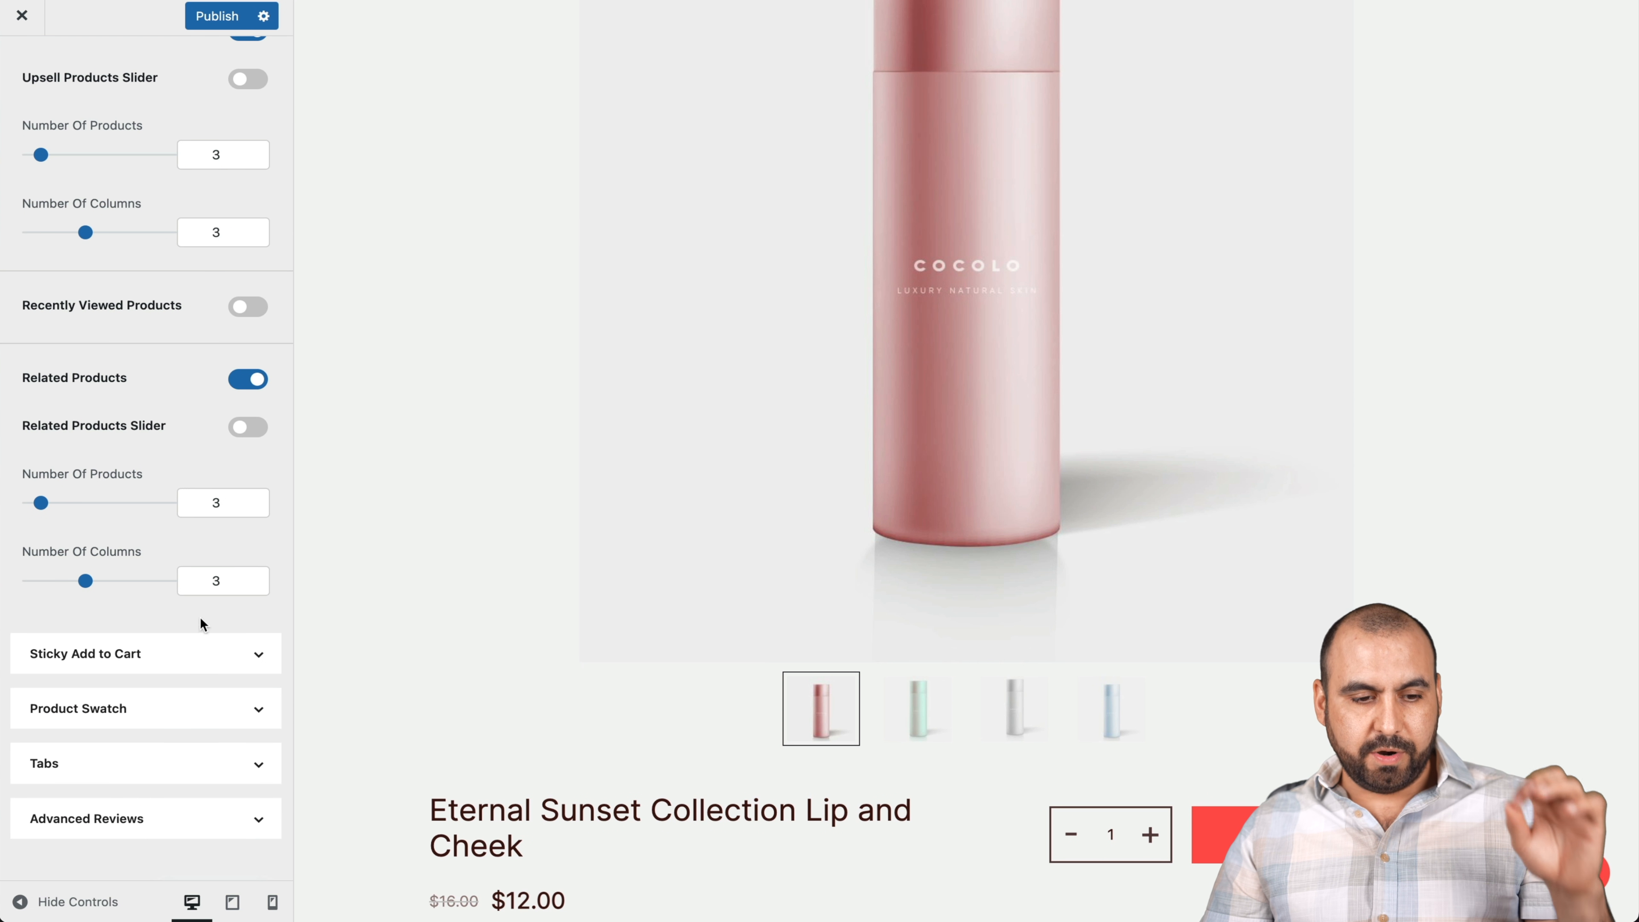
click(200, 708)
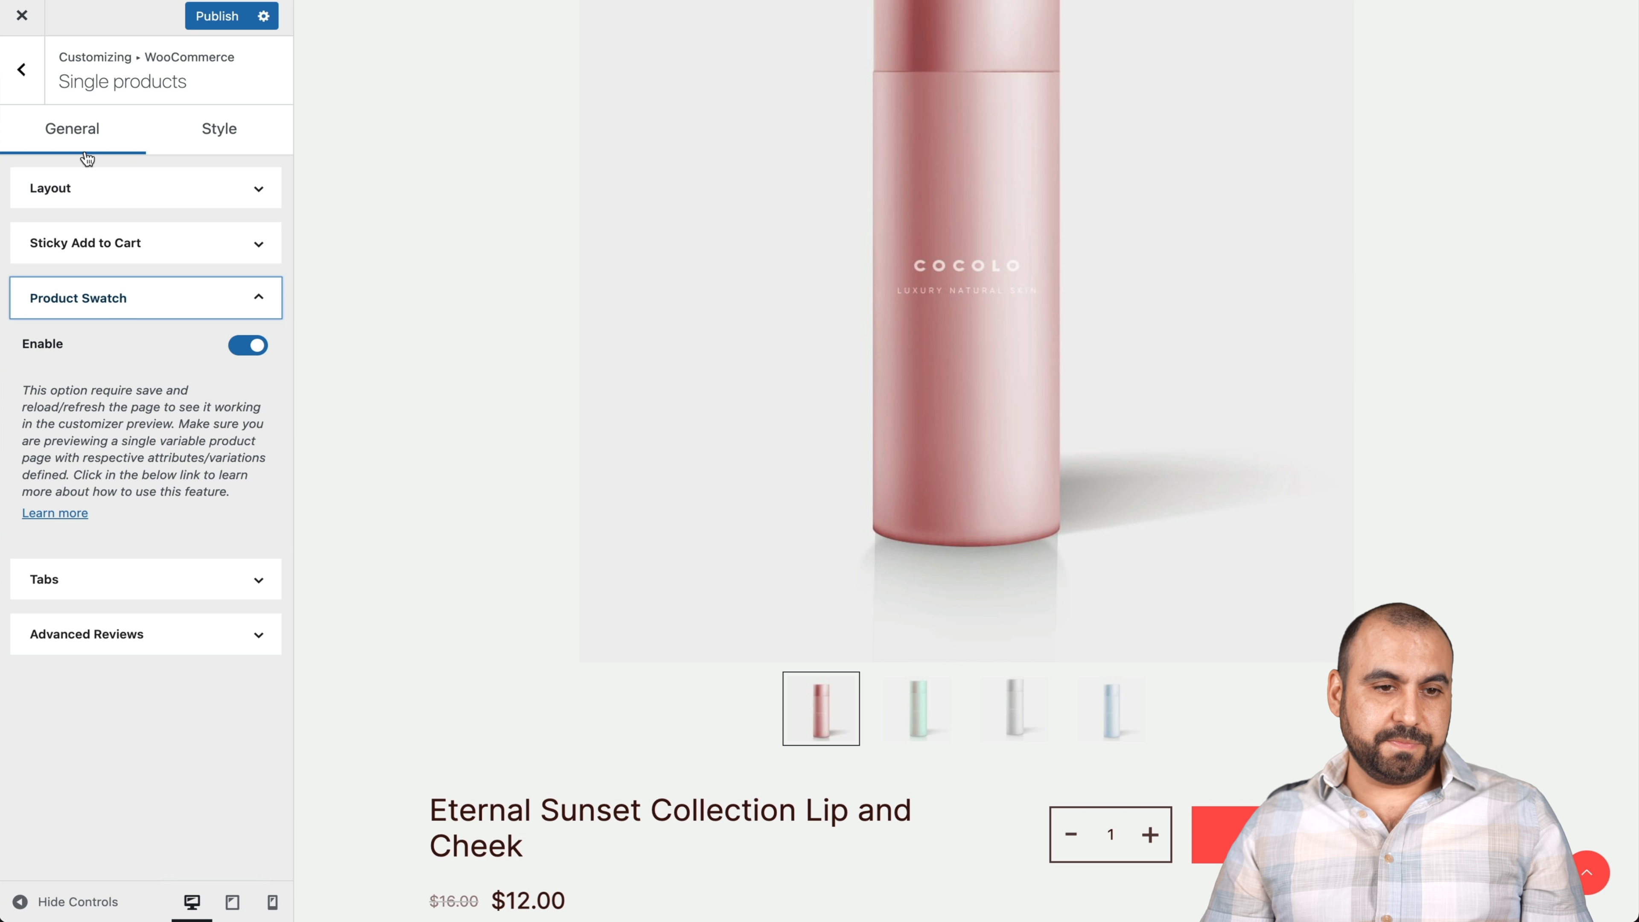
click(21, 69)
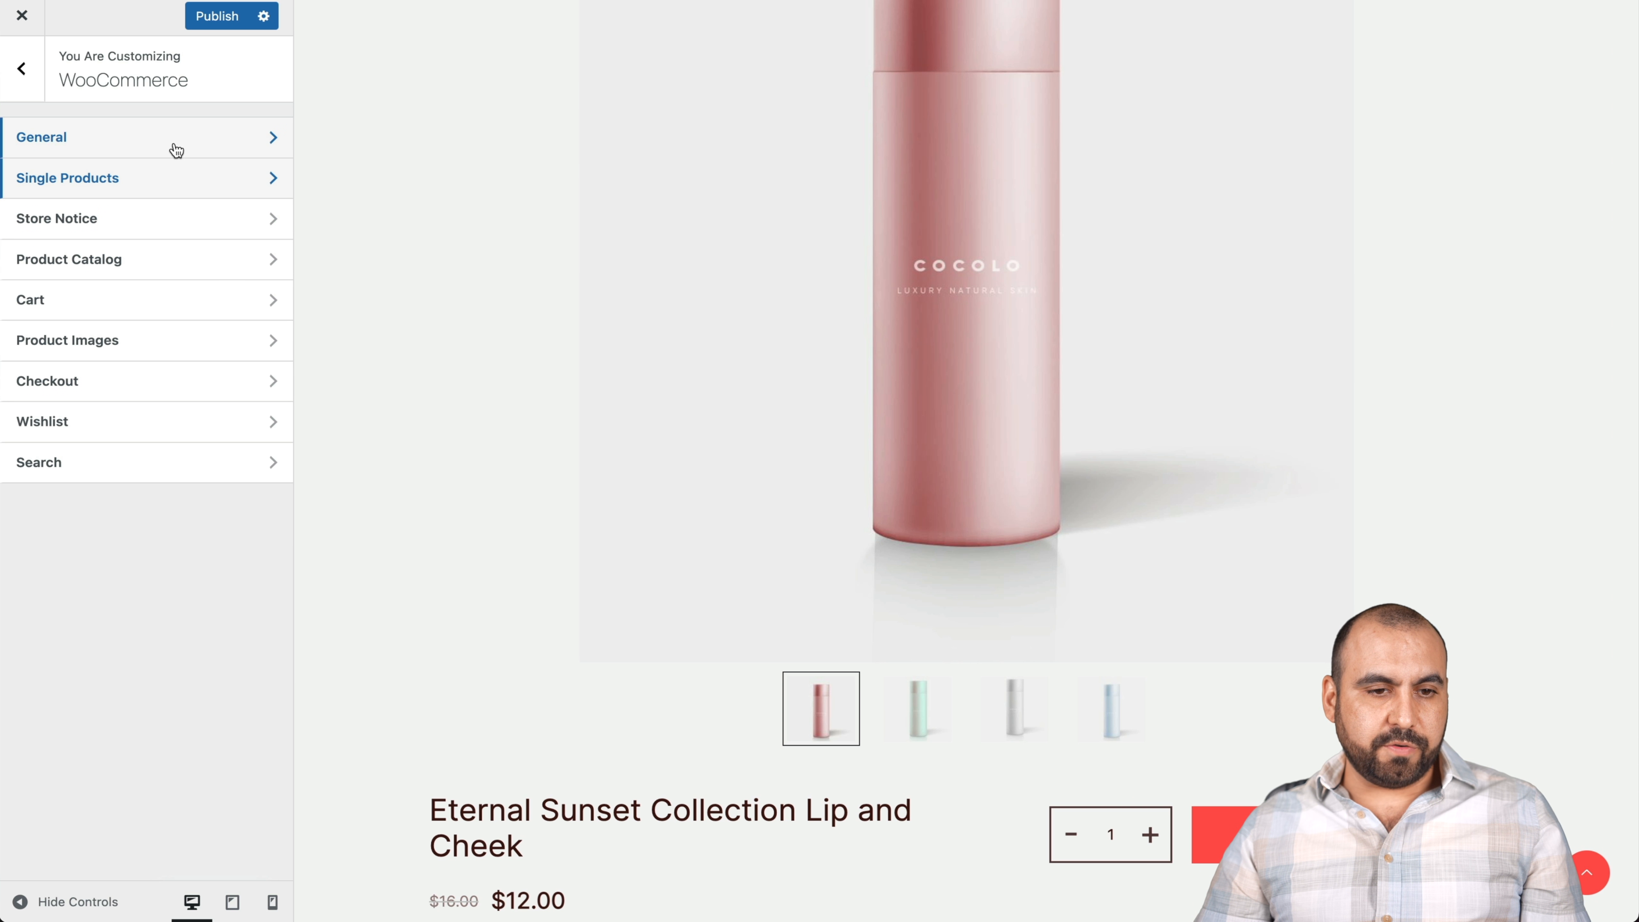
- Try different Quantity Input Styles in WooCommerce's General settings, ending with the plain number field with small up and down arrows
click(226, 143)
scroll(666, 498, up, 8)
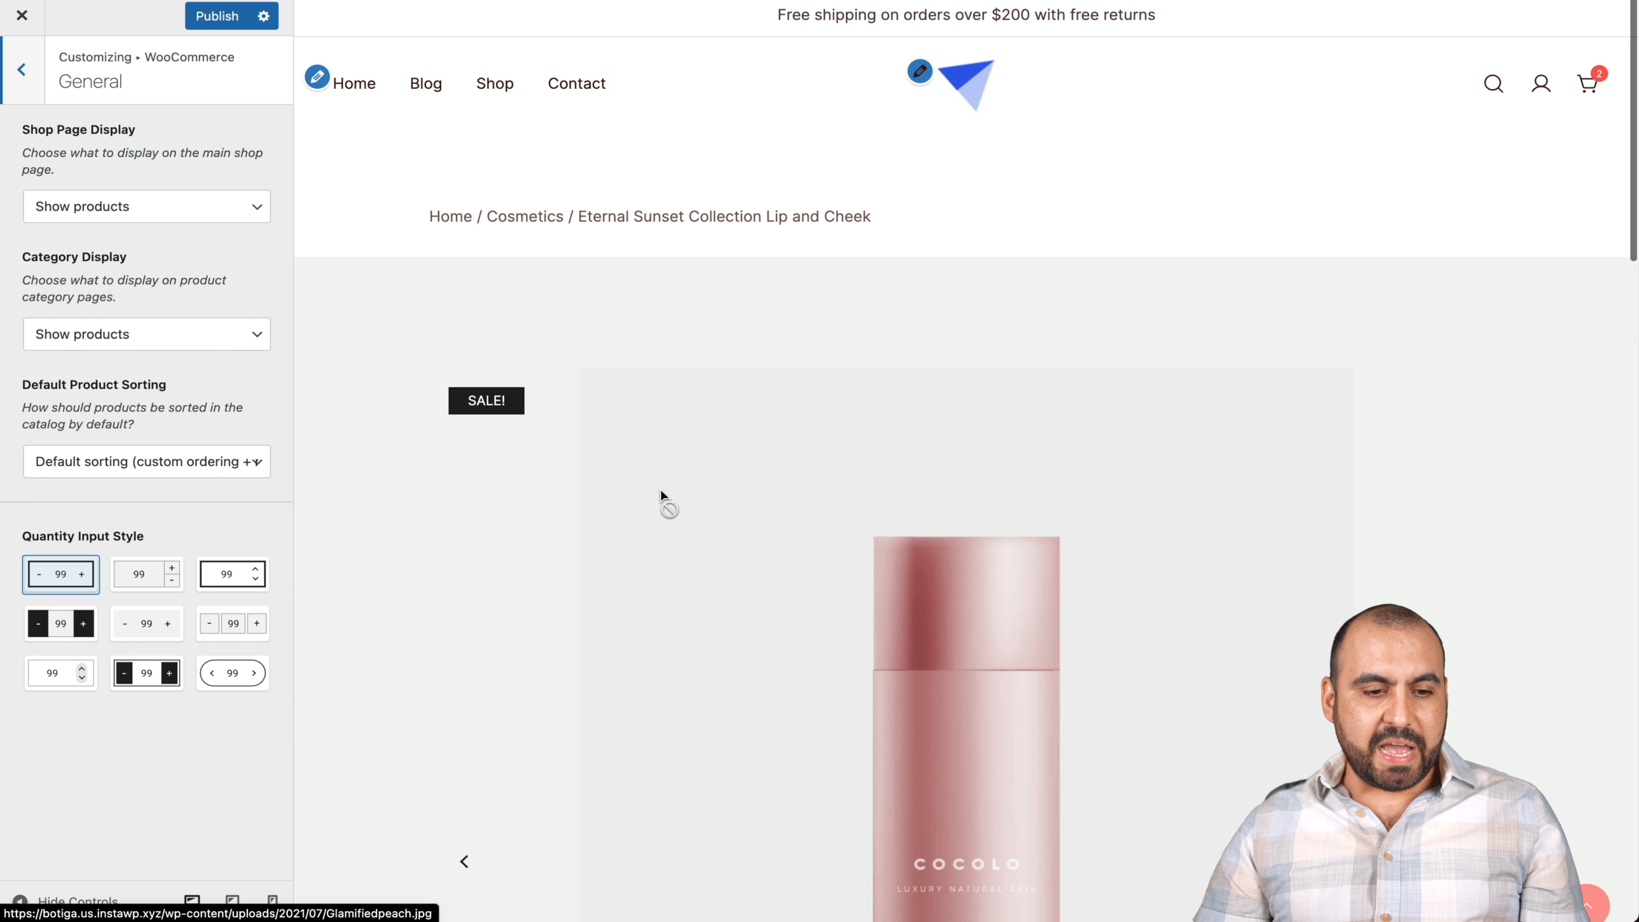
scroll(469, 666, down, 5)
scroll(469, 667, down, 5)
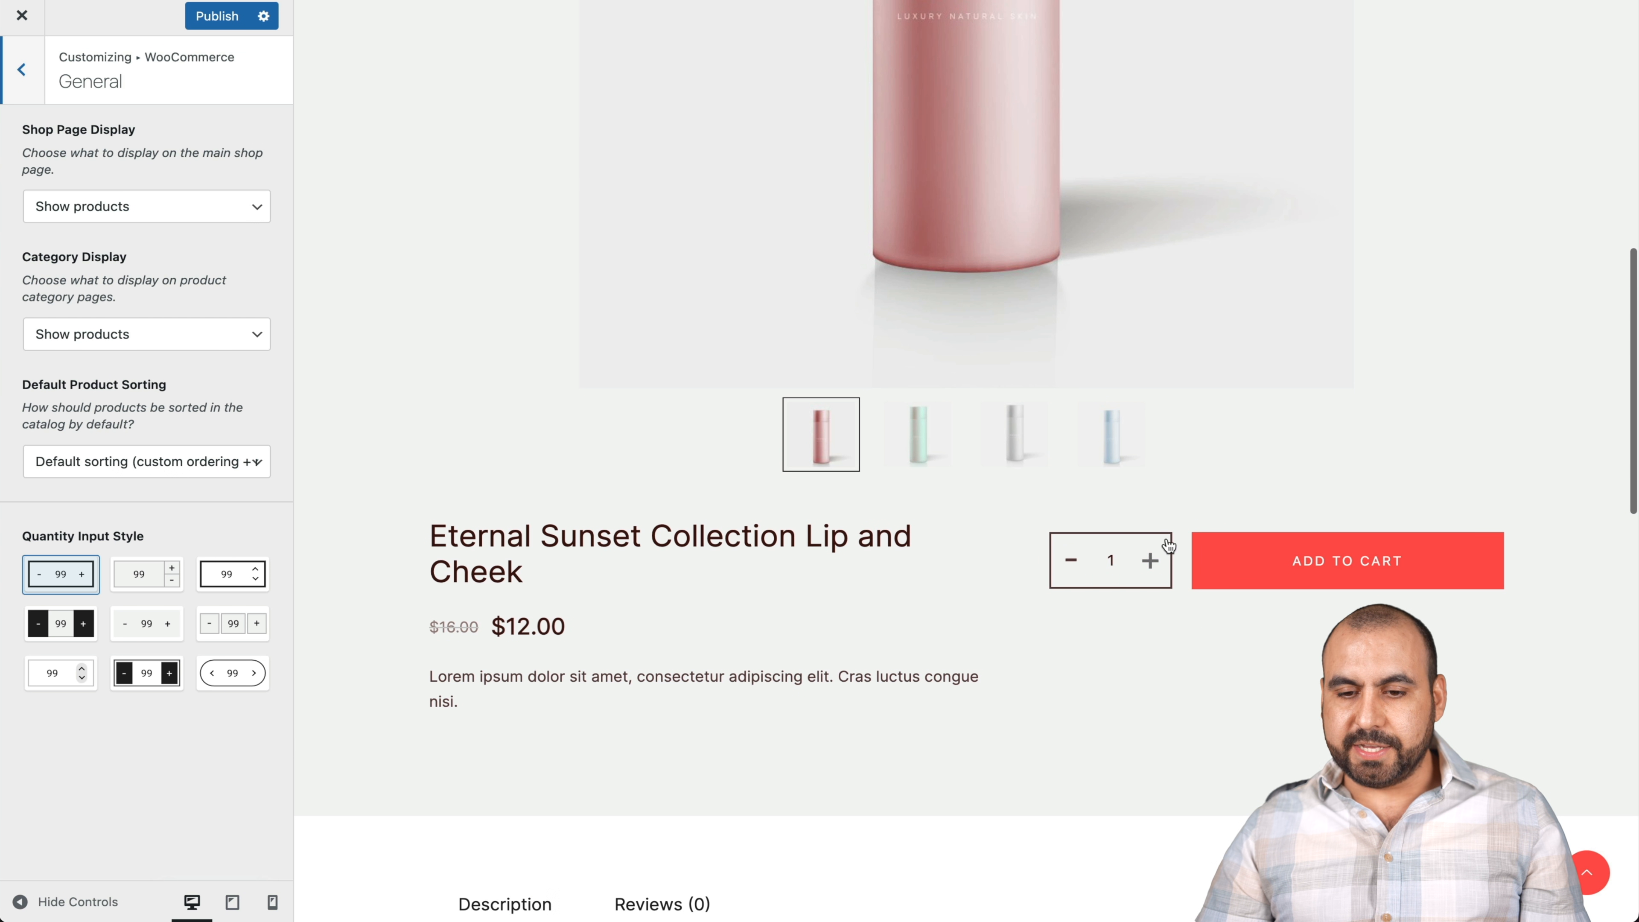
click(135, 574)
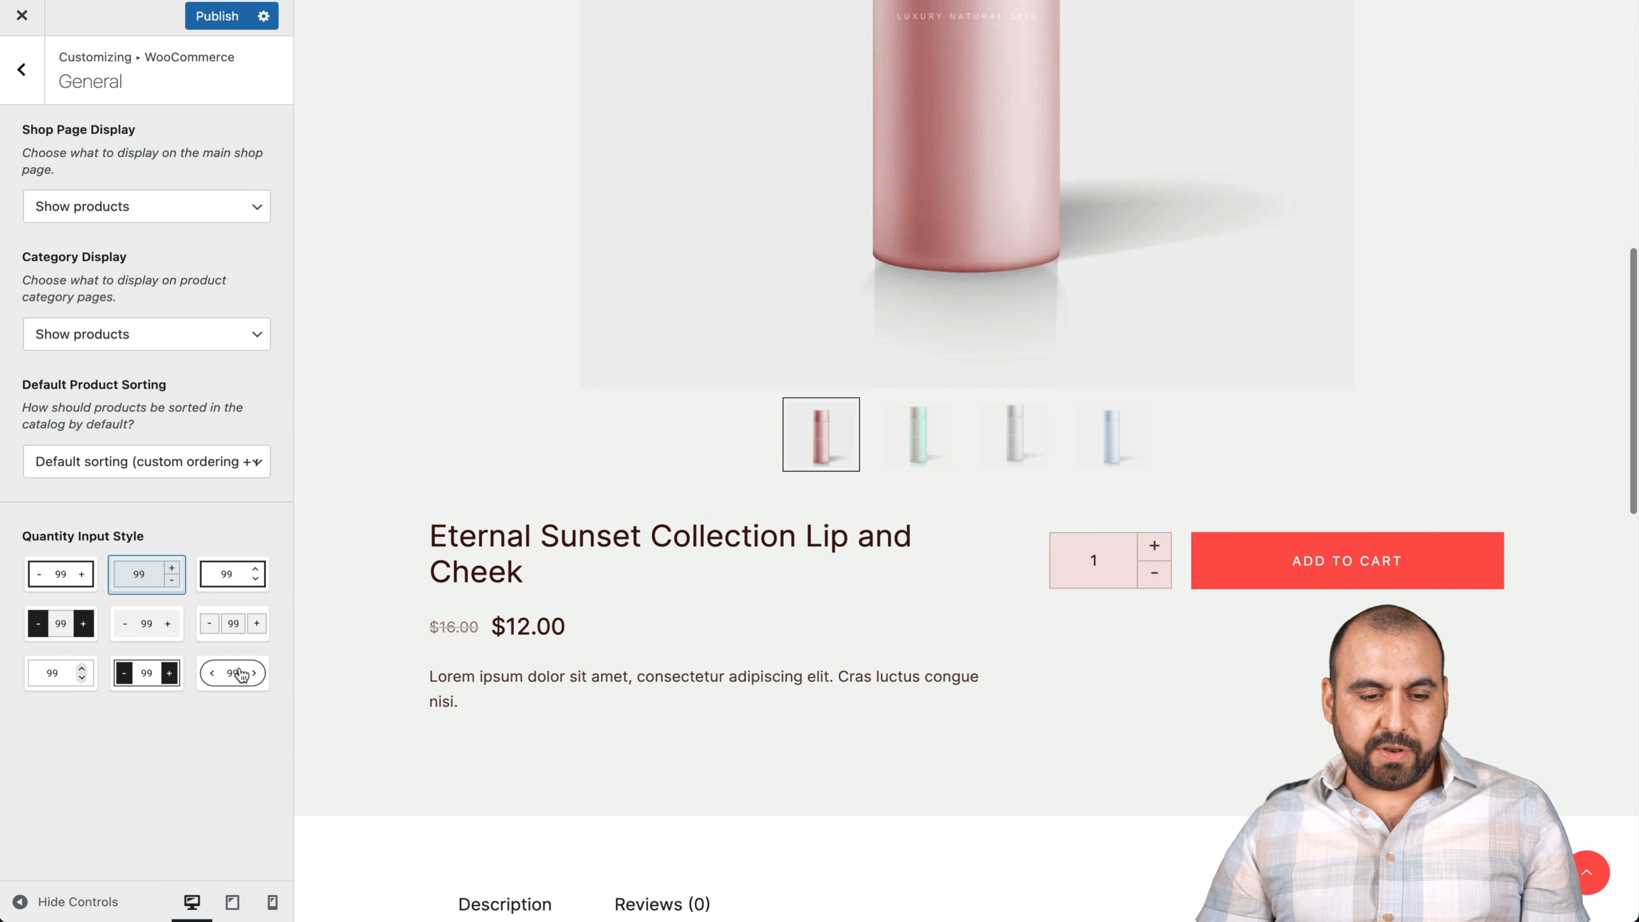
click(240, 675)
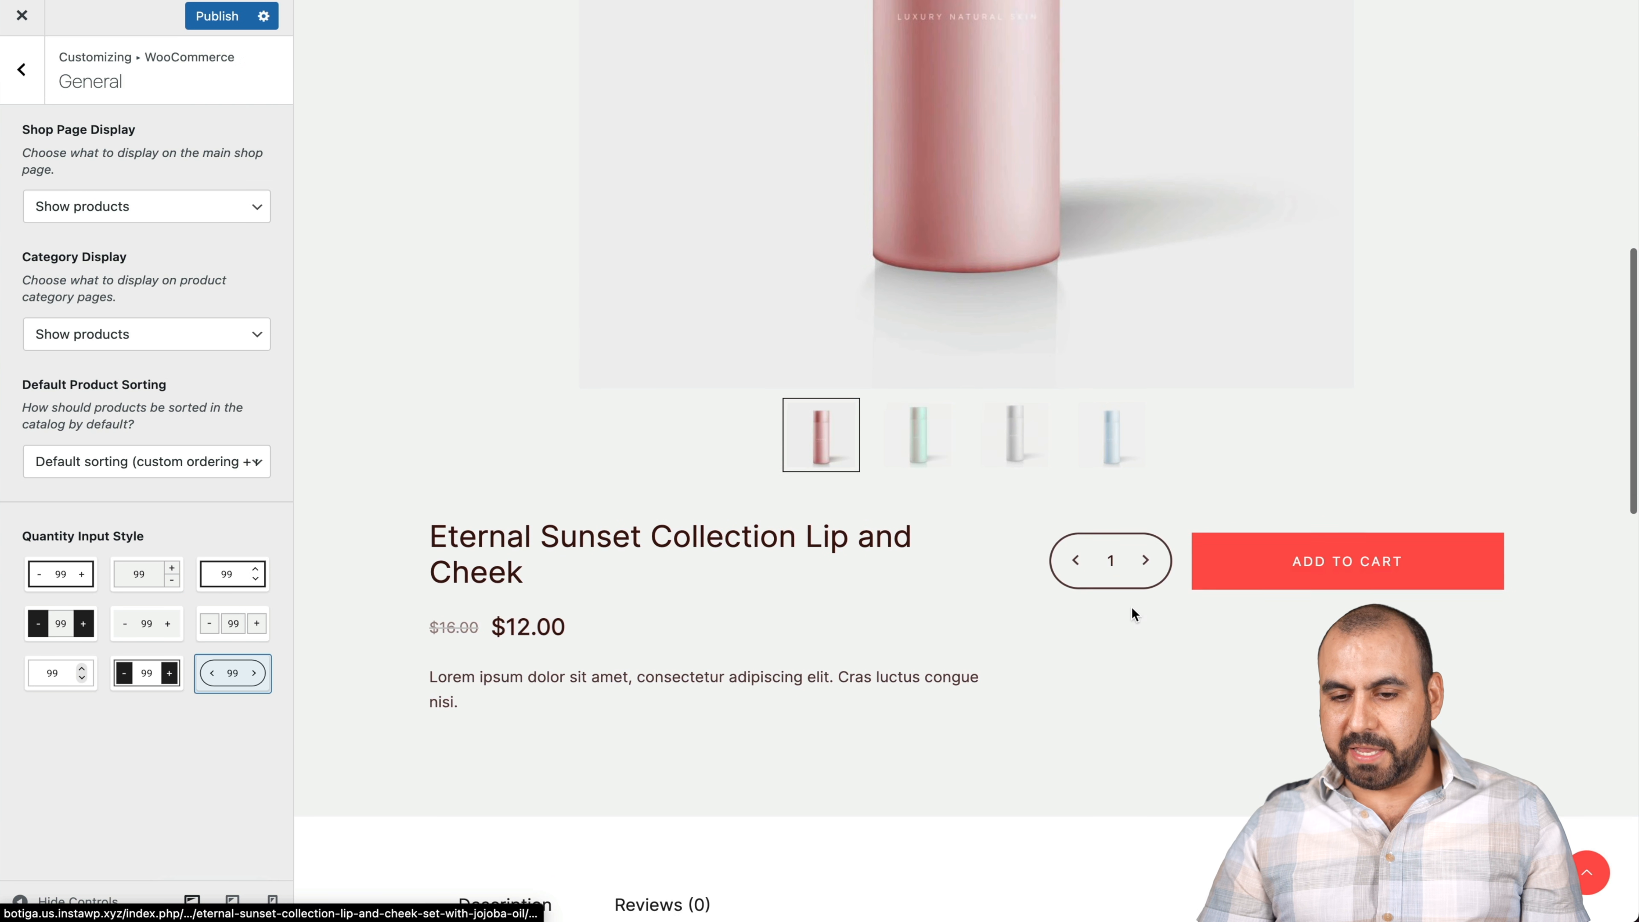
click(52, 683)
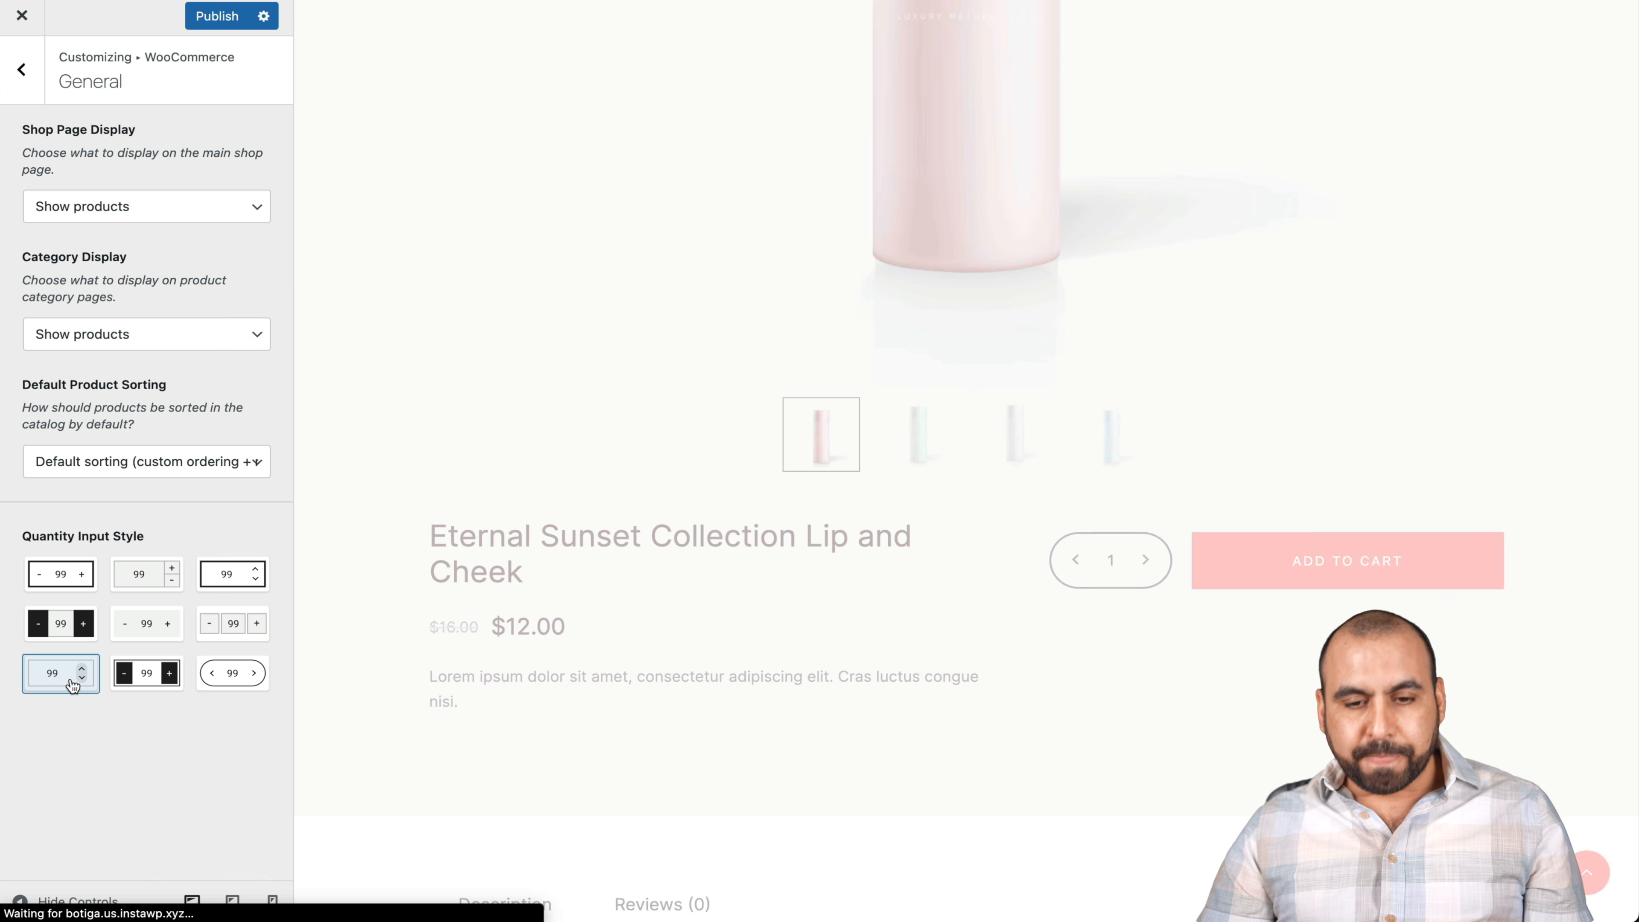